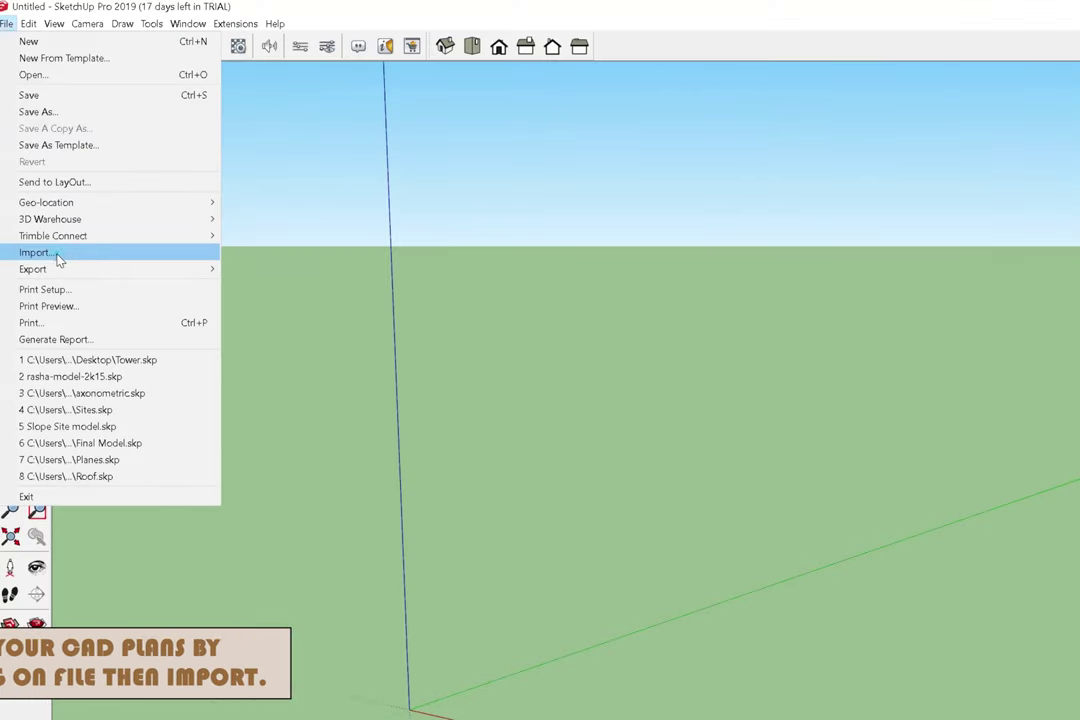
Import Project.dwg from the Drawings folder and close the Import Results summary.
{"action": "left_click", "coordinate": [40, 252]}
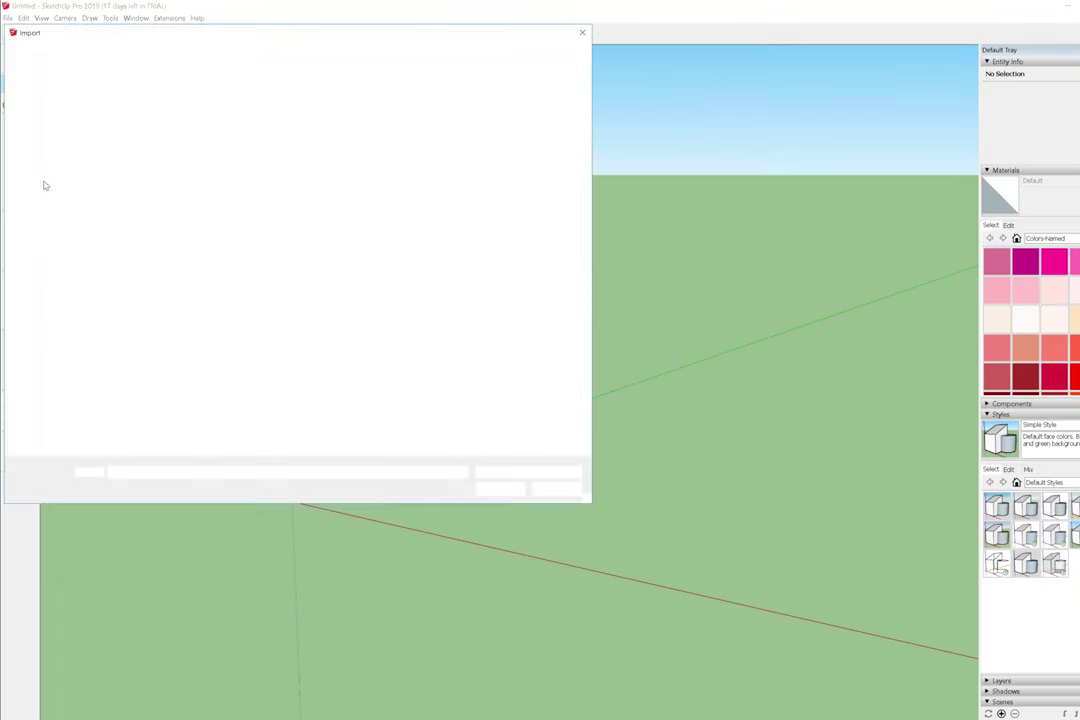
{"action": "left_click", "coordinate": [141, 140]}
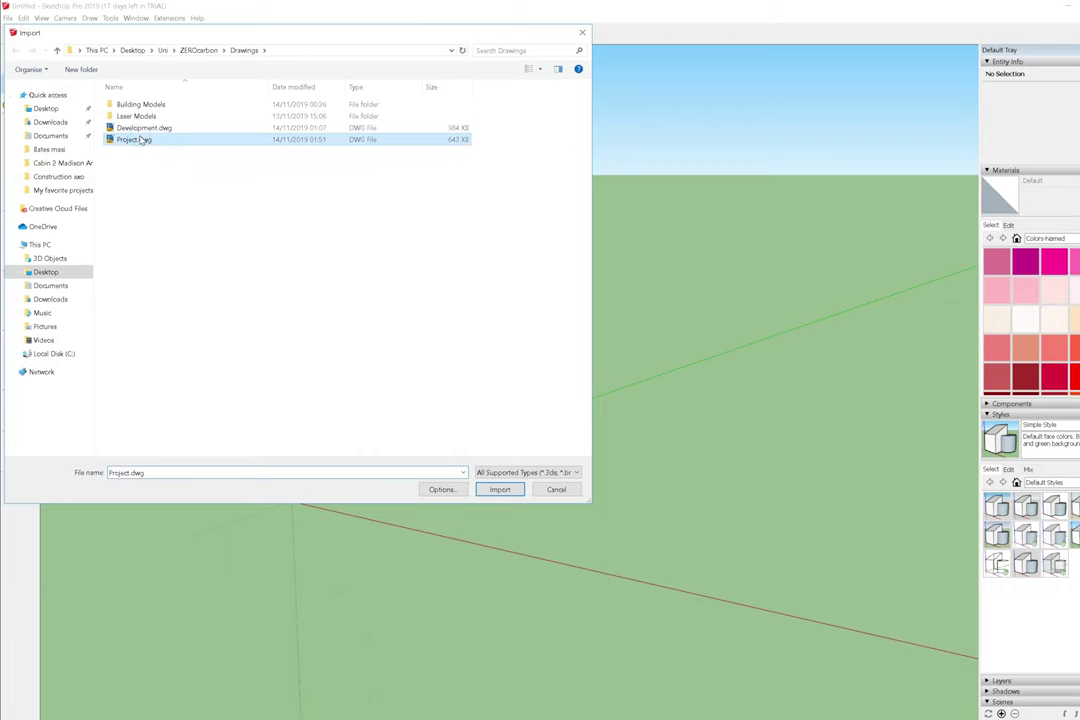
{"action": "double_click", "coordinate": [277, 283]}
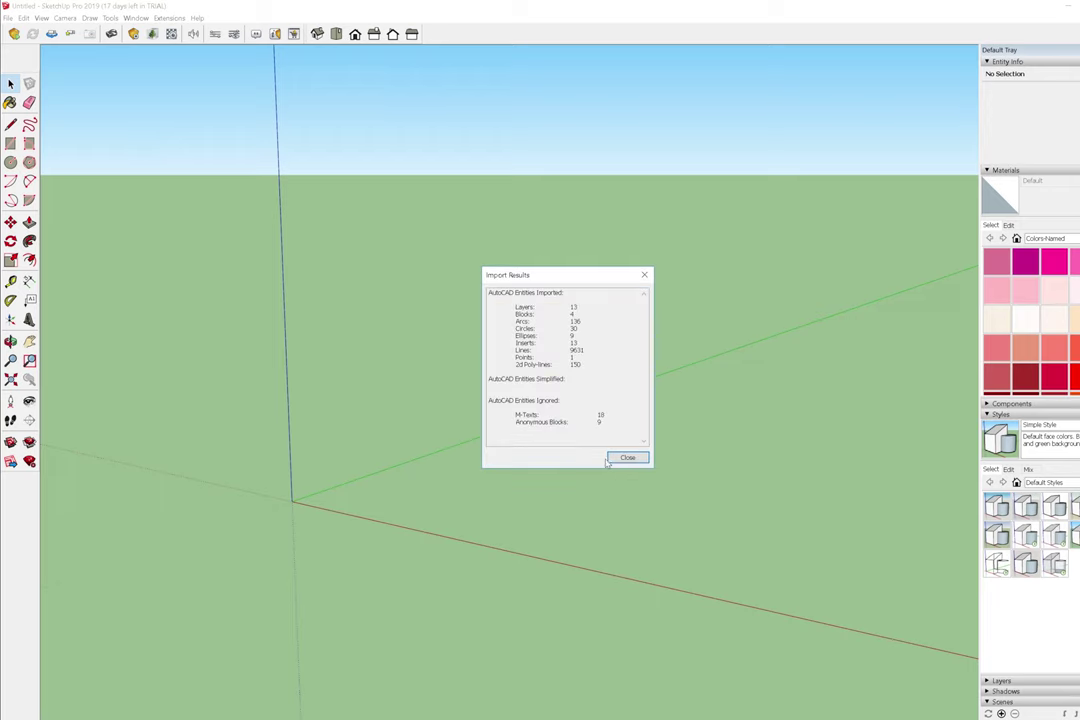
{"action": "left_click", "coordinate": [612, 459]}
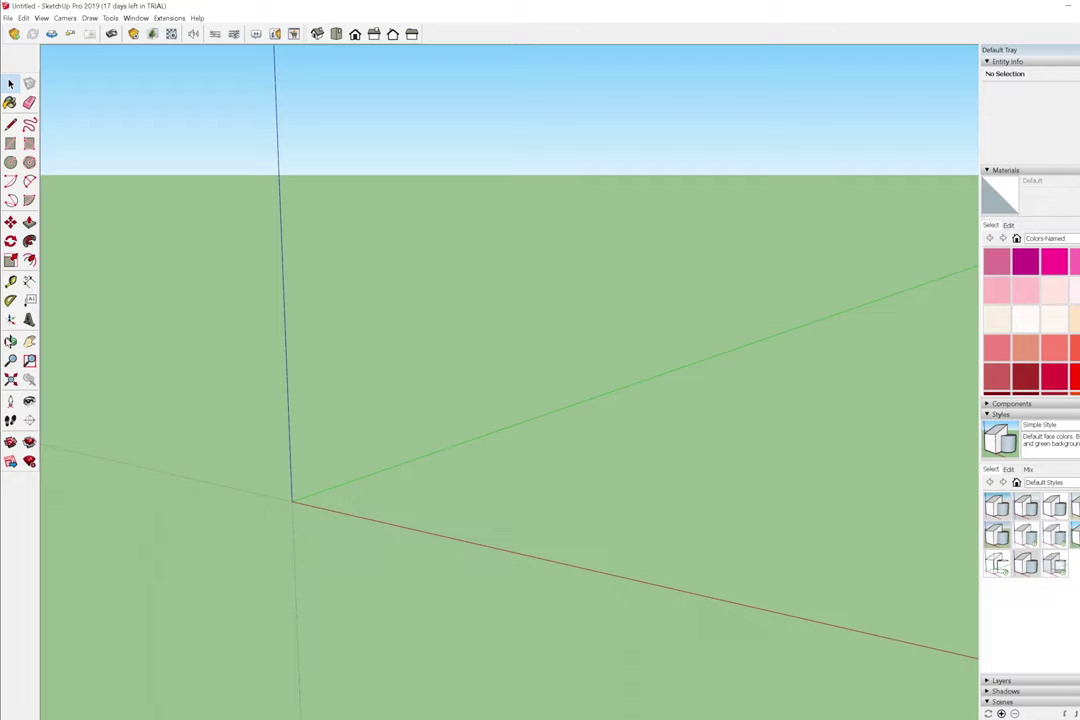
Orbit to a near top-down view of the imported plans and edit the drawing component.
{"action": "left_click", "coordinate": [10, 379]}
{"action": "left_click", "coordinate": [10, 341]}
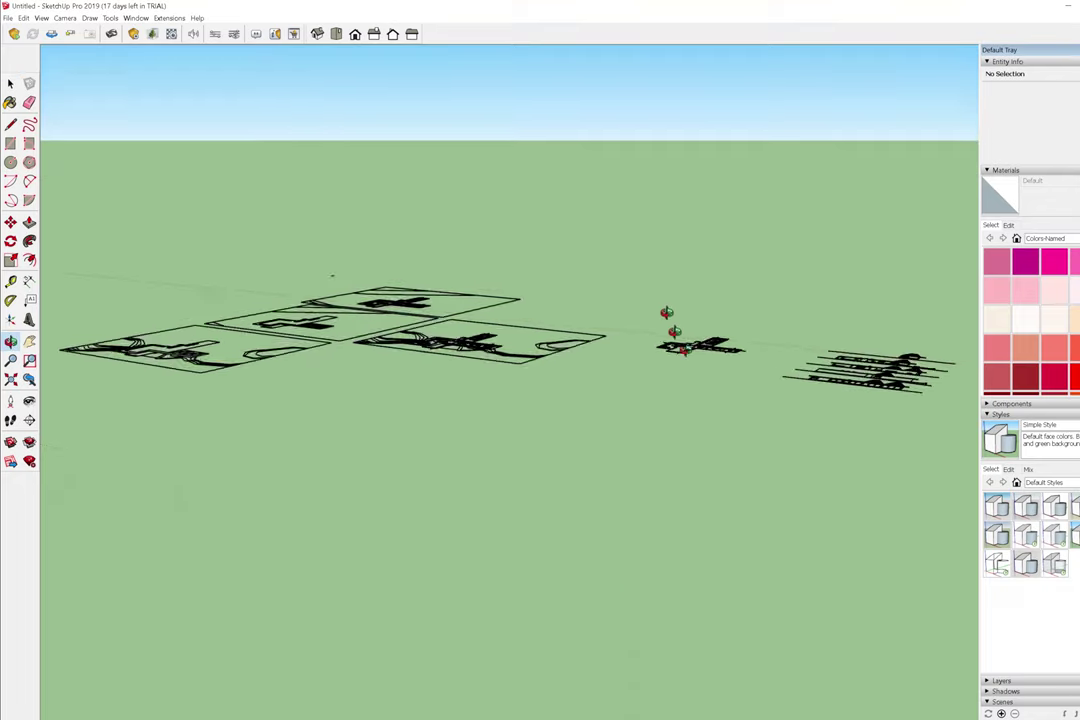
{"action": "left_click_drag", "start_coordinate": [670, 313], "coordinate": [790, 498]}
{"action": "scroll", "coordinate": [651, 470], "scroll_direction": "down", "scroll_amount": 3}
{"action": "scroll", "coordinate": [619, 446], "scroll_direction": "down", "scroll_amount": 2}
{"action": "left_click_drag", "start_coordinate": [619, 446], "coordinate": [651, 501]}
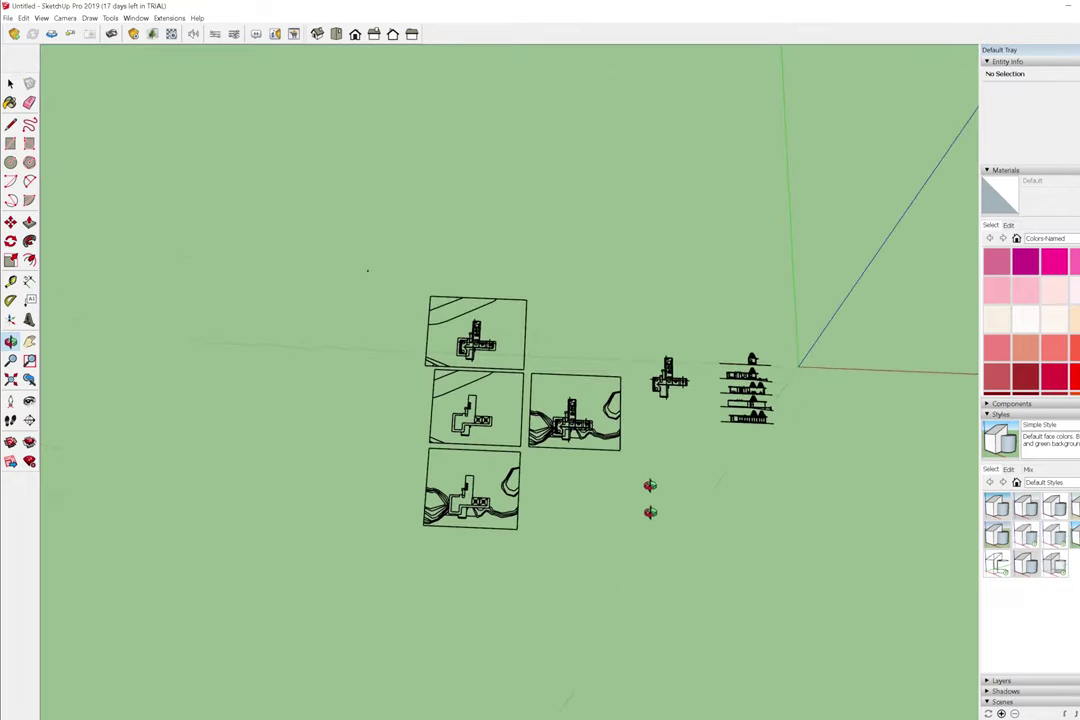
{"action": "scroll", "coordinate": [613, 432], "scroll_direction": "up", "scroll_amount": 4}
{"action": "key", "text": "space"}
{"action": "right_click", "coordinate": [591, 421]}
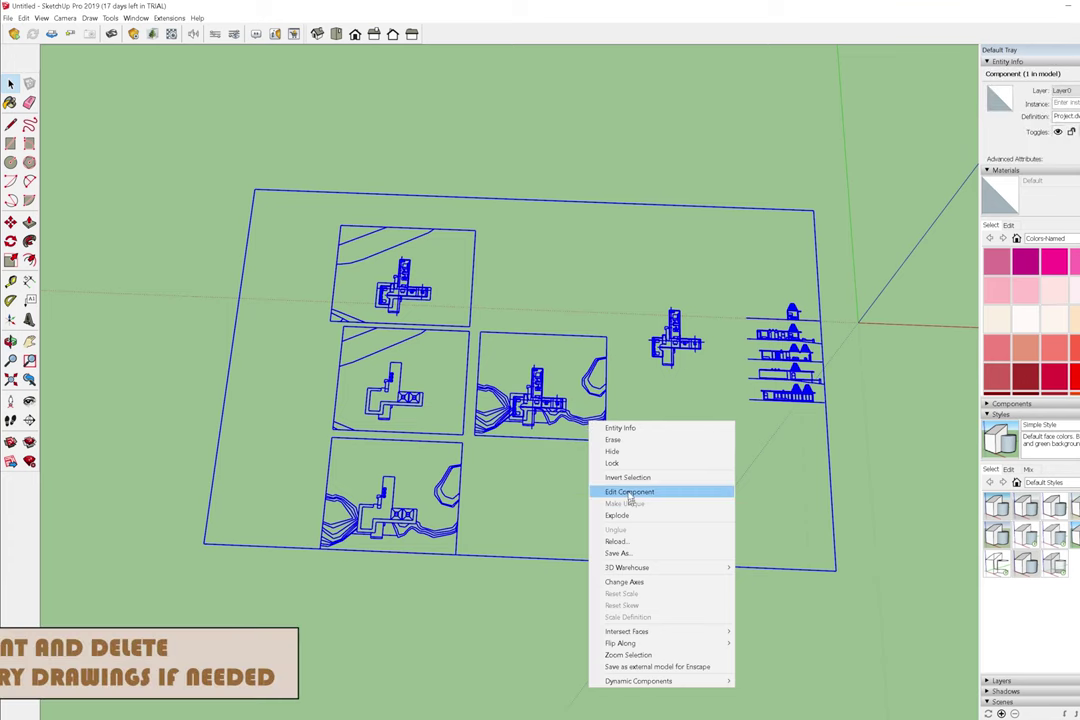
{"action": "left_click", "coordinate": [630, 492]}
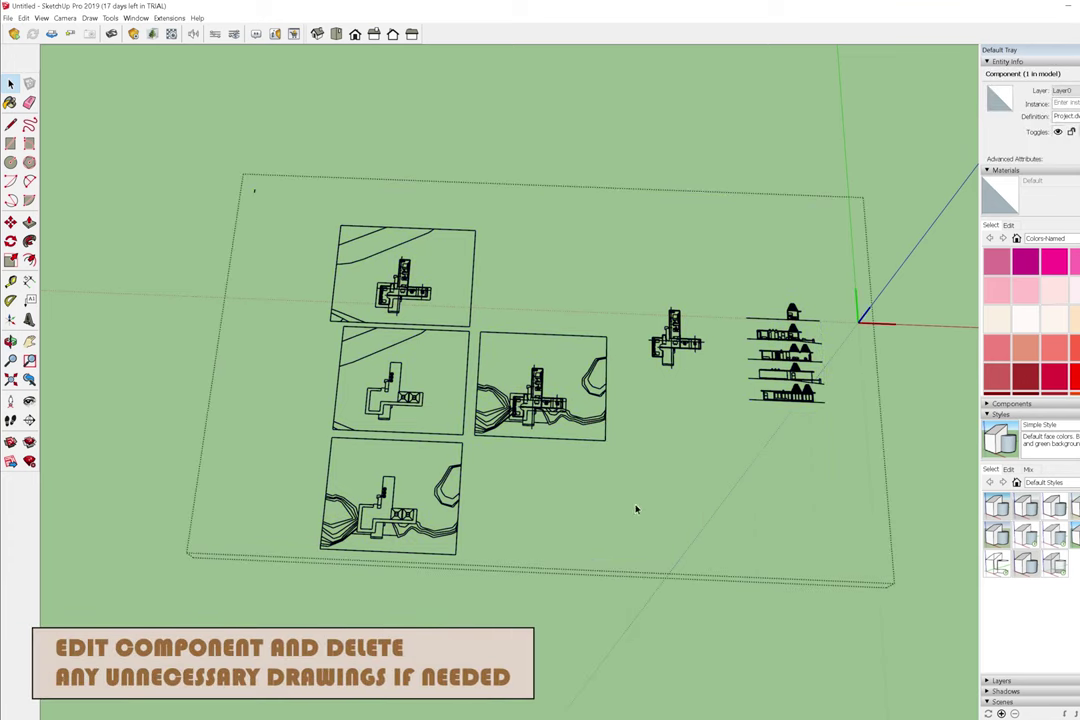
Delete the four extra plan panels and the elevation drawings.
{"action": "left_click_drag", "start_coordinate": [251, 161], "coordinate": [630, 565]}
{"action": "key", "text": "Delete"}
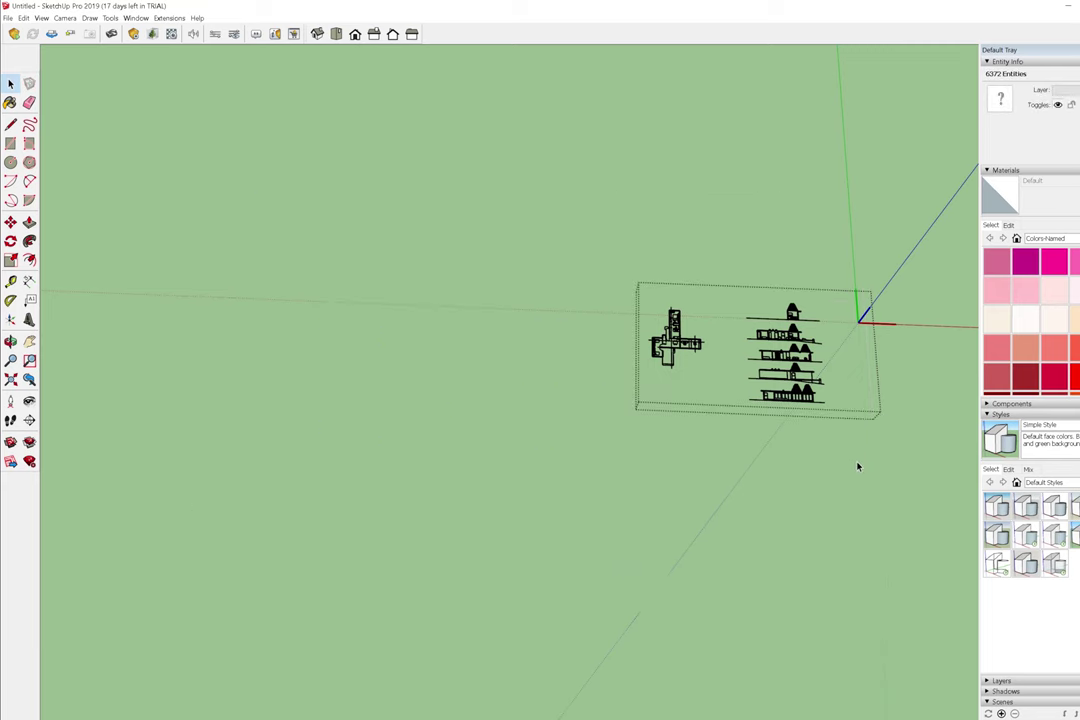
{"action": "left_click", "coordinate": [755, 313]}
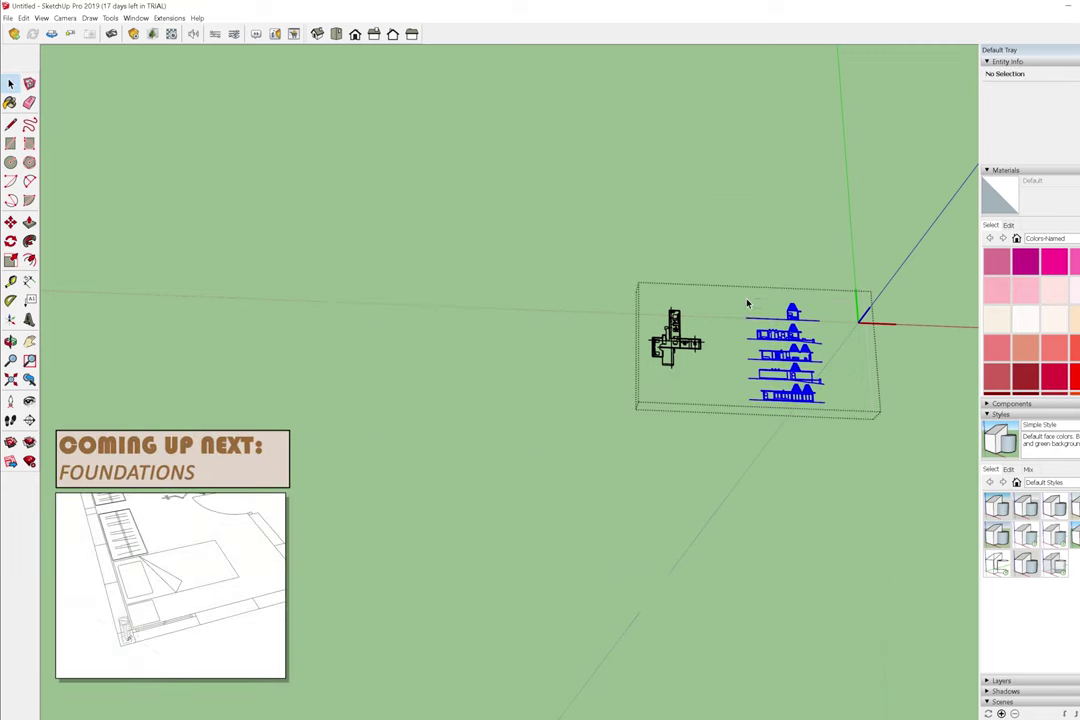
{"action": "key", "text": "Delete"}
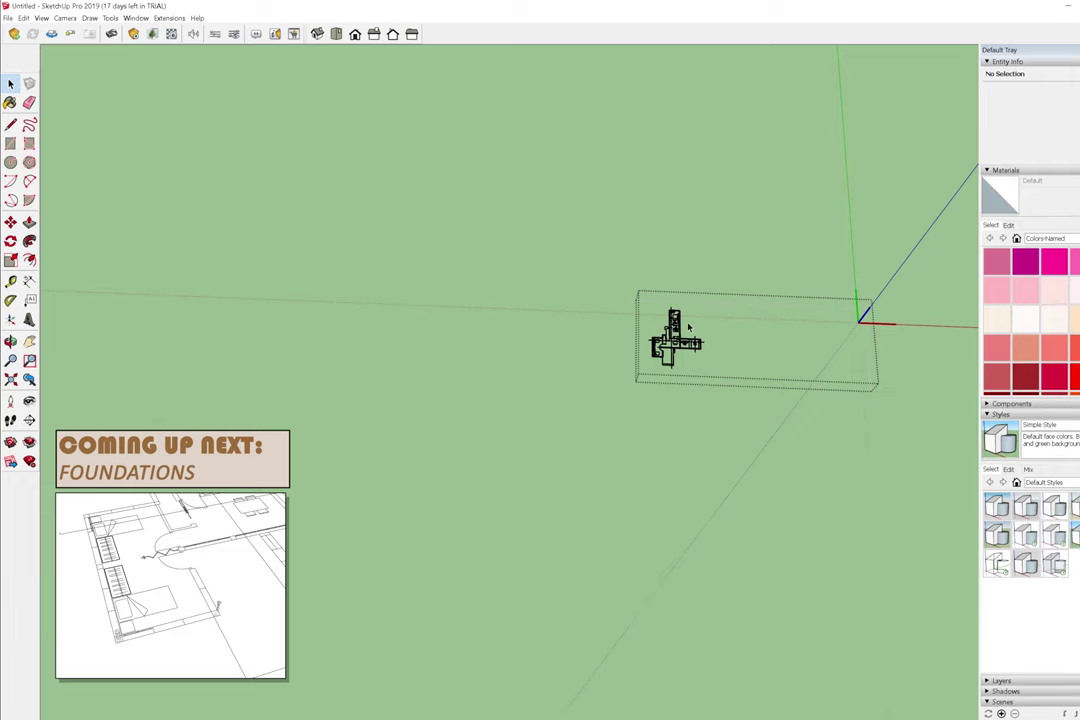
Zoom and orbit around the remaining floor plan, starting a line on the bedroom wall.
{"action": "scroll", "coordinate": [685, 320], "scroll_direction": "up", "scroll_amount": 3}
{"action": "scroll", "coordinate": [680, 360], "scroll_direction": "up", "scroll_amount": 1}
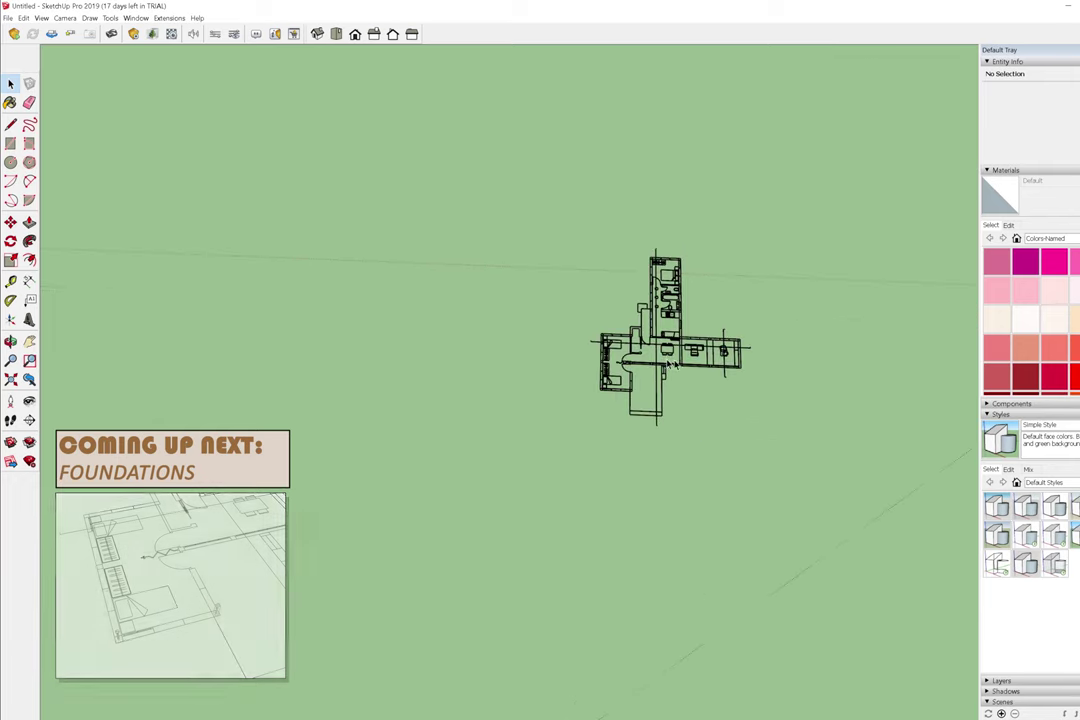
{"action": "scroll", "coordinate": [680, 360], "scroll_direction": "up", "scroll_amount": 3}
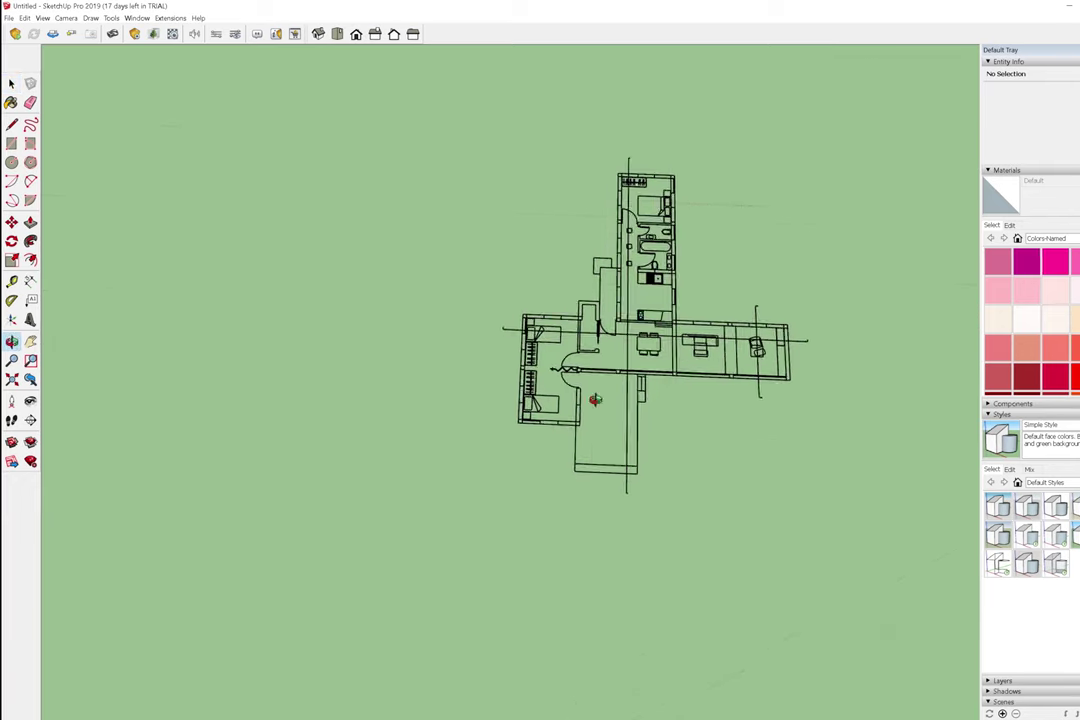
{"action": "scroll", "coordinate": [680, 370], "scroll_direction": "up", "scroll_amount": 2}
{"action": "scroll", "coordinate": [790, 350], "scroll_direction": "up", "scroll_amount": 3}
{"action": "mouse_move", "coordinate": [755, 521]}
{"action": "left_mouse_down"}
{"action": "mouse_move", "coordinate": [832, 344]}
{"action": "mouse_move", "coordinate": [535, 295]}
{"action": "mouse_move", "coordinate": [378, 333]}
{"action": "mouse_move", "coordinate": [725, 382]}
{"action": "mouse_move", "coordinate": [839, 470]}
{"action": "mouse_move", "coordinate": [219, 381]}
{"action": "left_mouse_up"}
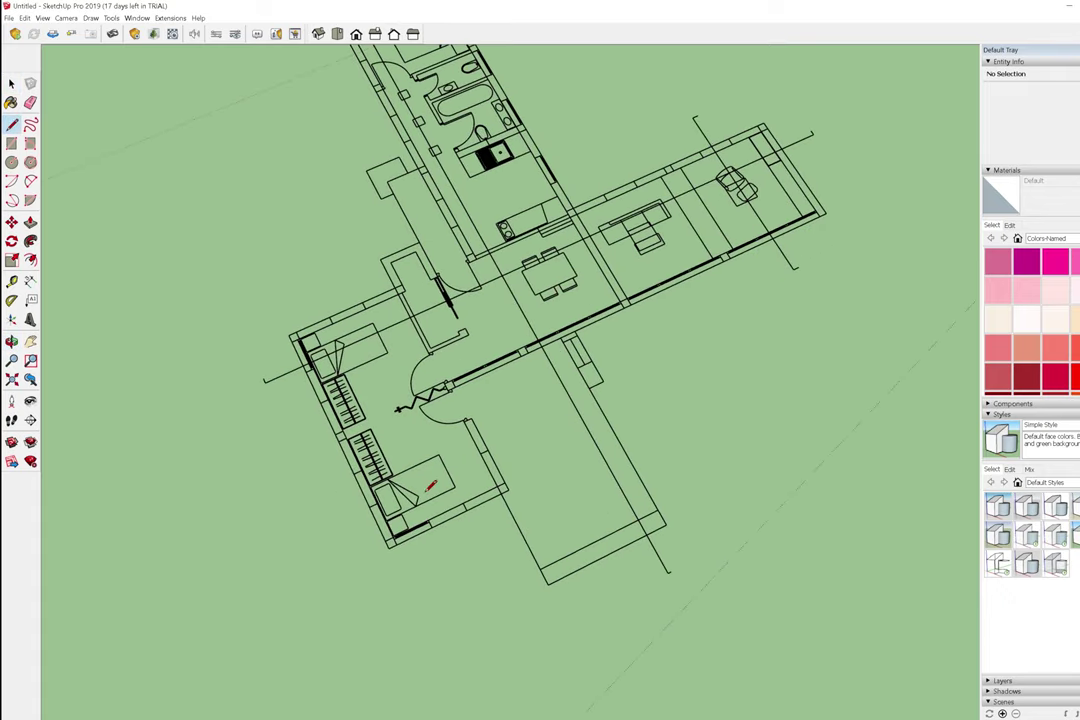
{"action": "scroll", "coordinate": [470, 443], "scroll_direction": "up", "scroll_amount": 2}
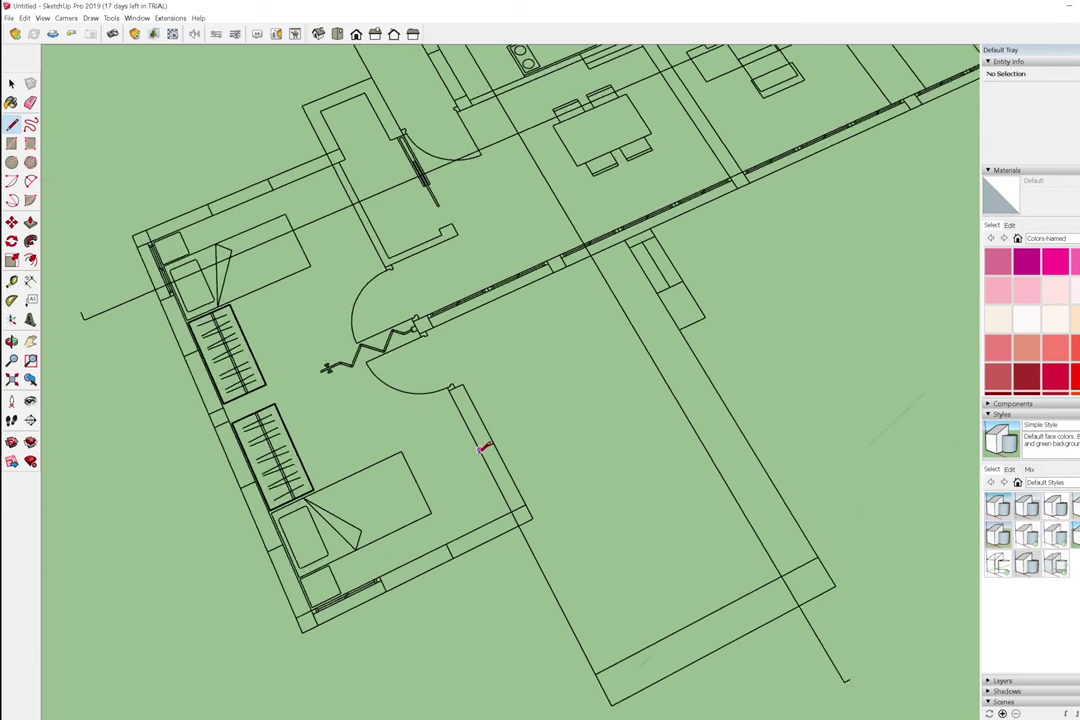
{"action": "scroll", "coordinate": [485, 446], "scroll_direction": "up", "scroll_amount": 2}
{"action": "left_click", "coordinate": [483, 449]}
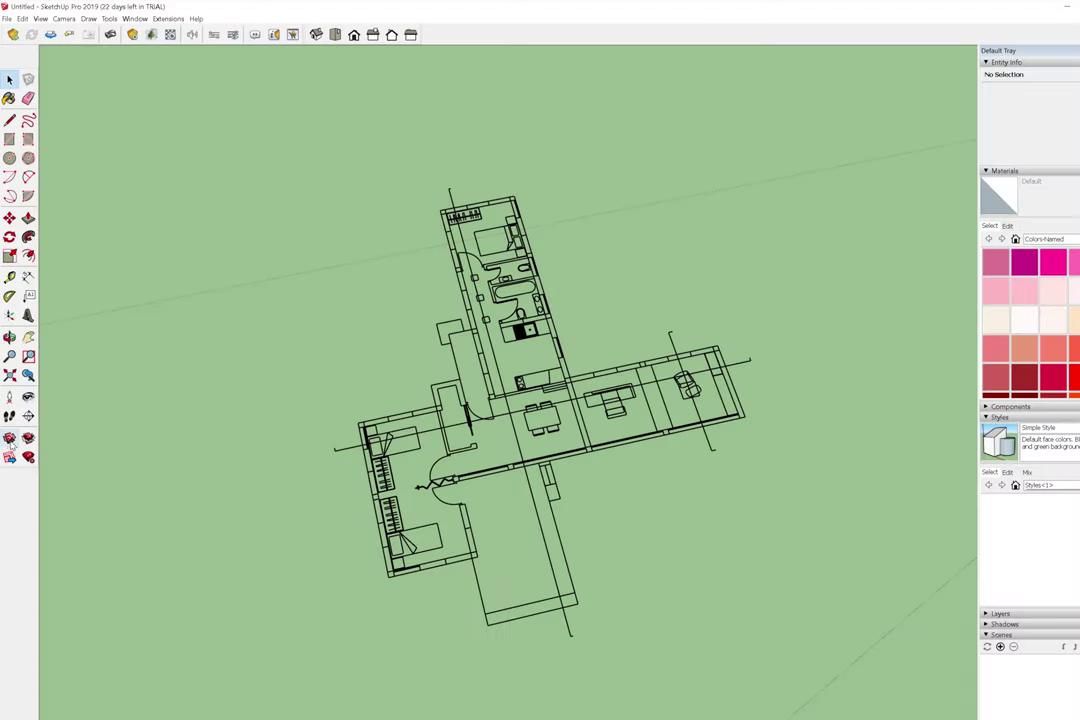
Search 3D Warehouse for 'screw' and load the tall screw model into the model.
{"action": "left_click", "coordinate": [8, 439]}
{"action": "type", "text": "screw"}
{"action": "key", "text": "Return"}
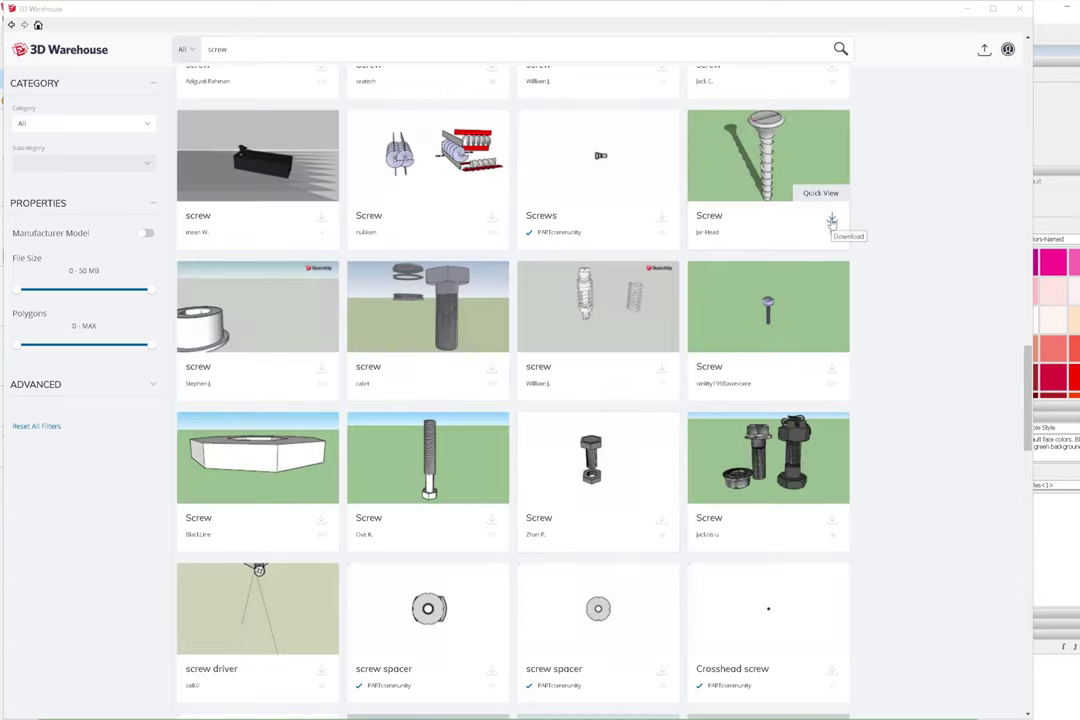
{"action": "left_click", "coordinate": [831, 216]}
{"action": "left_click", "coordinate": [484, 391]}
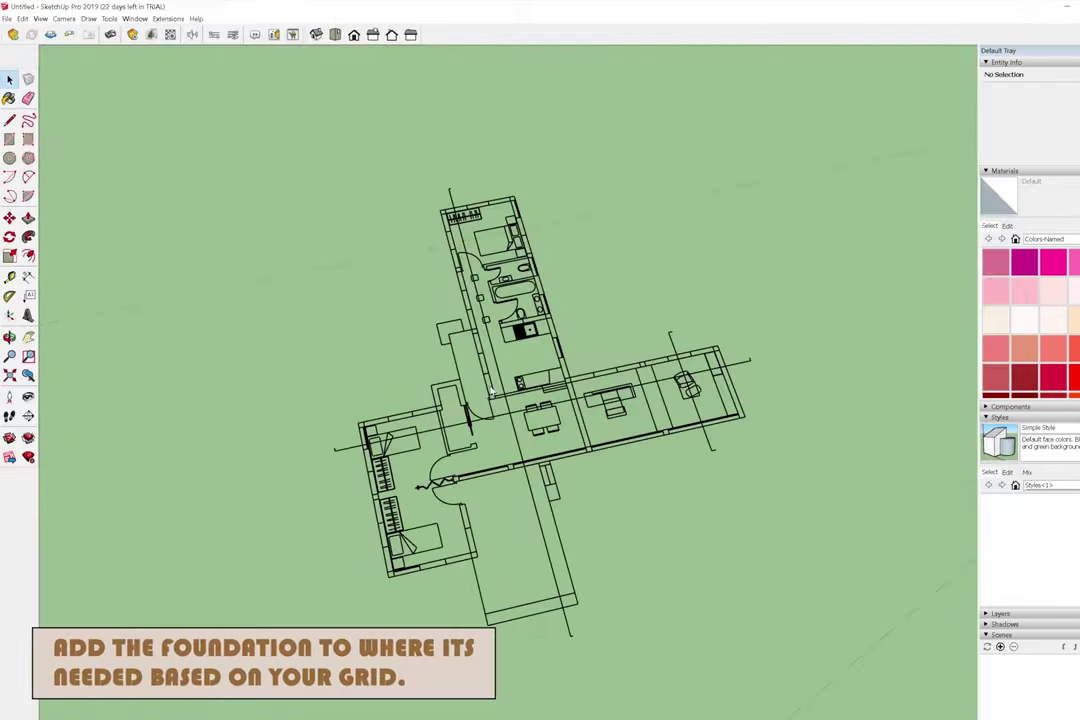
Place the screw at the lower-left wall corner and scale it up several times.
{"action": "scroll", "coordinate": [433, 548], "scroll_direction": "up", "scroll_amount": 2}
{"action": "scroll", "coordinate": [285, 512], "scroll_direction": "up", "scroll_amount": 3}
{"action": "scroll", "coordinate": [267, 508], "scroll_direction": "up", "scroll_amount": 3}
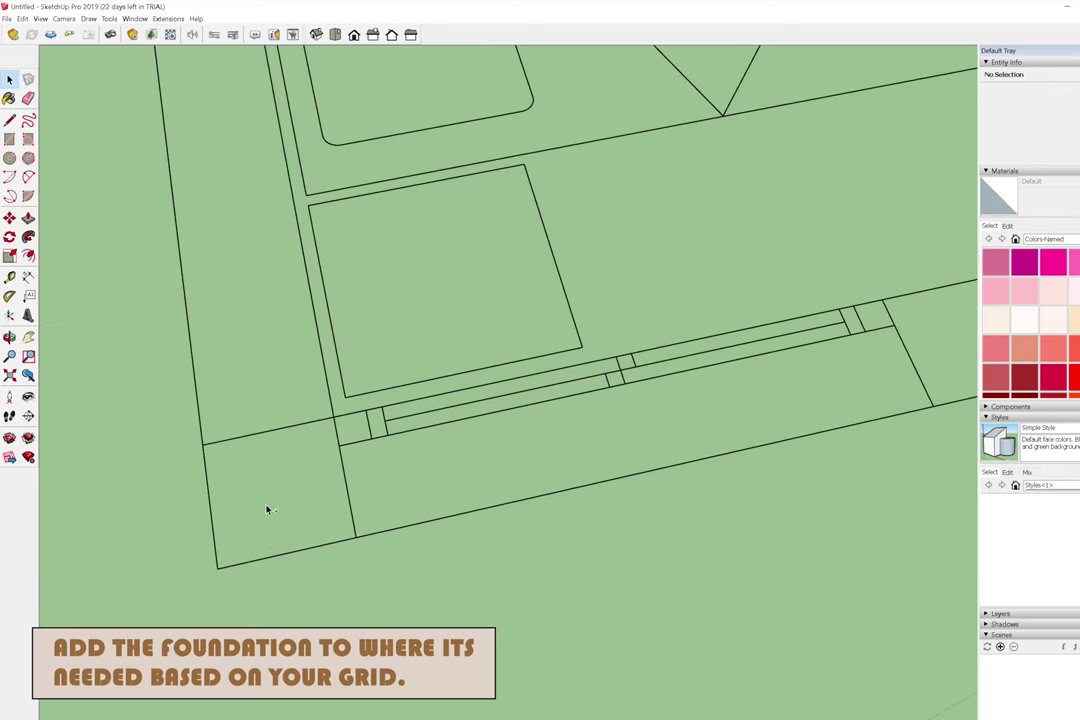
{"action": "left_click", "coordinate": [267, 490]}
{"action": "key", "text": "s"}
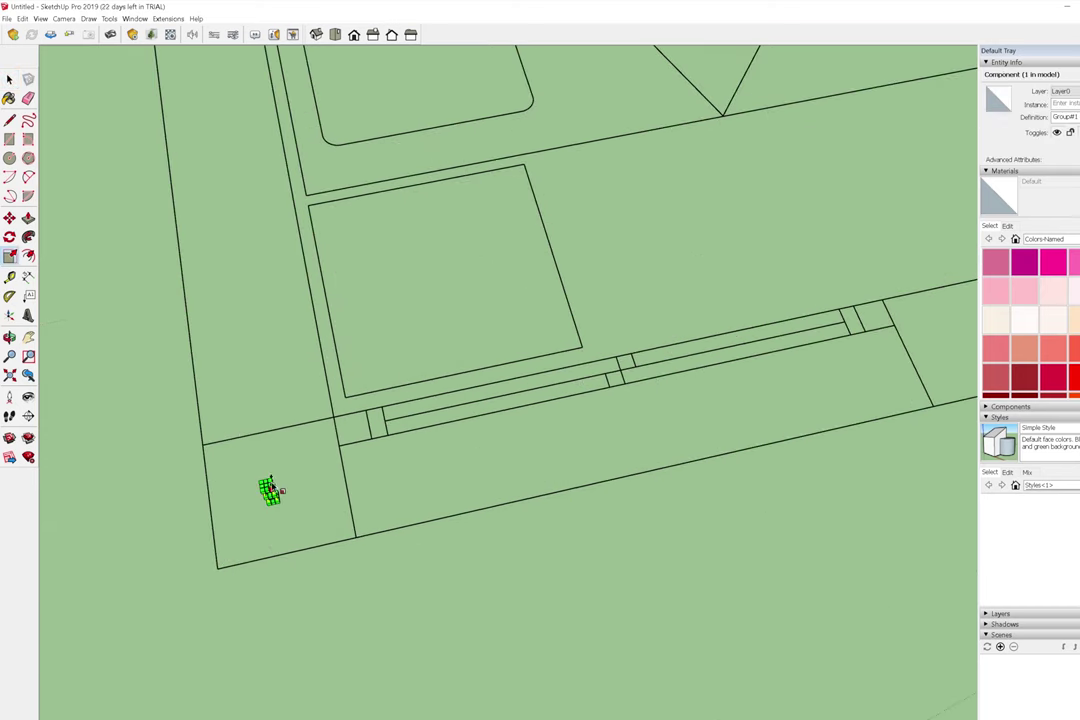
{"action": "left_click_drag", "start_coordinate": [269, 487], "coordinate": [364, 383]}
Copy the screw to the far wall corner and to the door wall.
{"action": "key", "text": "m"}
{"action": "scroll", "coordinate": [288, 480], "scroll_direction": "down", "scroll_amount": 2}
{"action": "scroll", "coordinate": [330, 590], "scroll_direction": "down", "scroll_amount": 3}
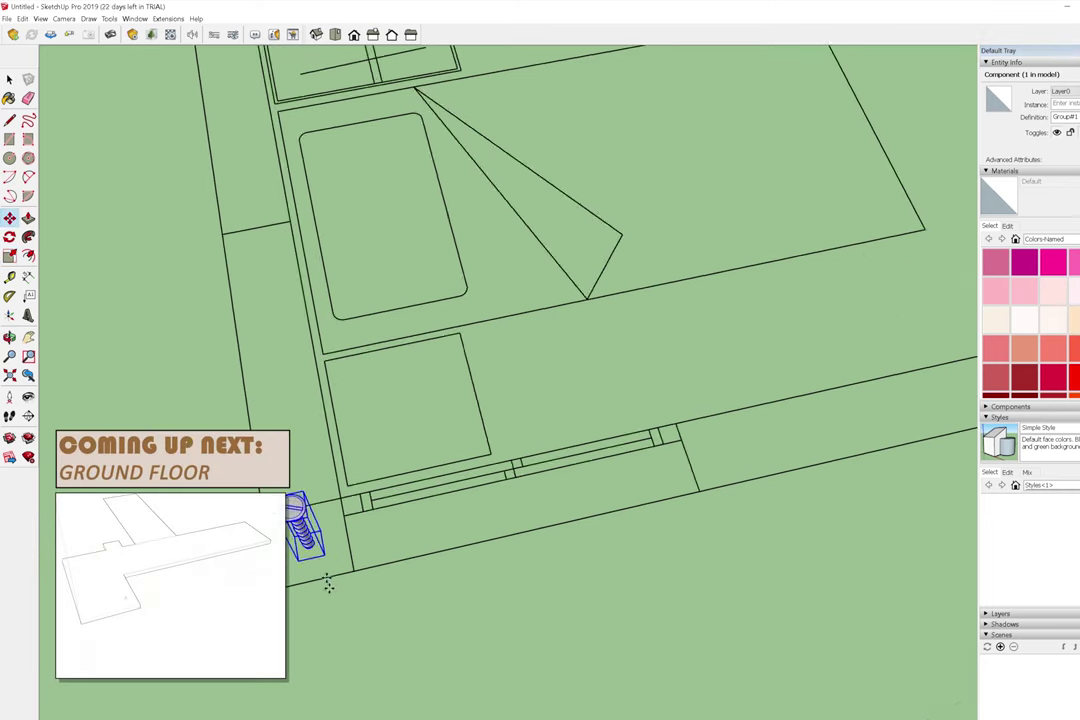
{"action": "scroll", "coordinate": [325, 586], "scroll_direction": "down", "scroll_amount": 2}
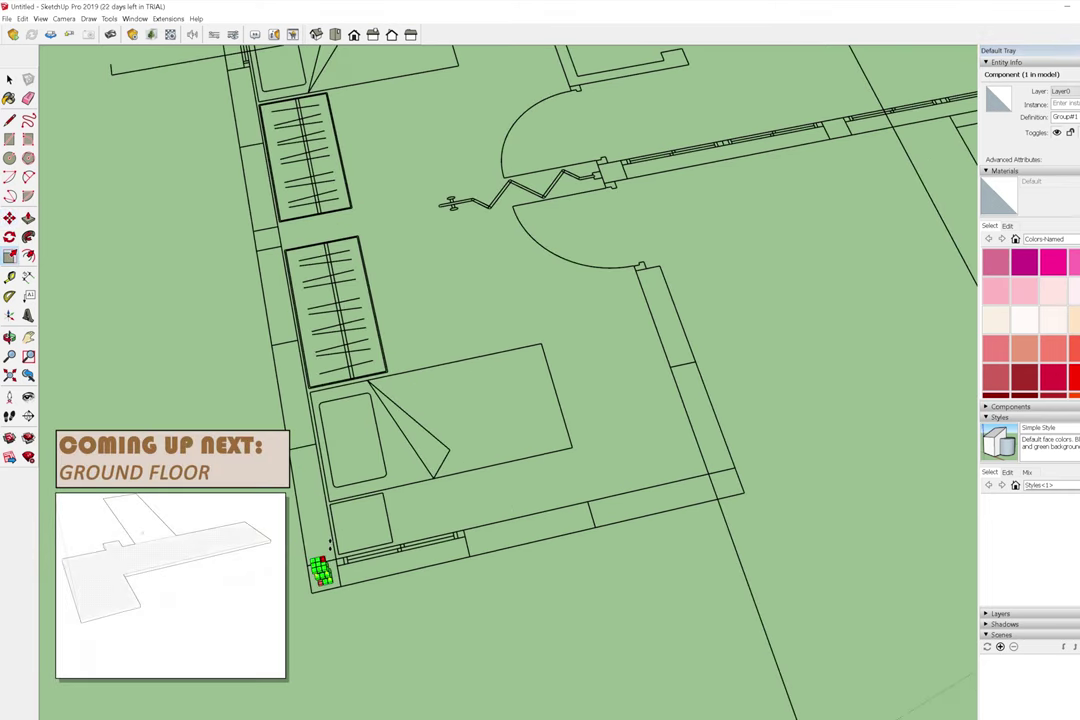
{"action": "scroll", "coordinate": [335, 570], "scroll_direction": "up", "scroll_amount": 2}
{"action": "scroll", "coordinate": [335, 570], "scroll_direction": "up", "scroll_amount": 2}
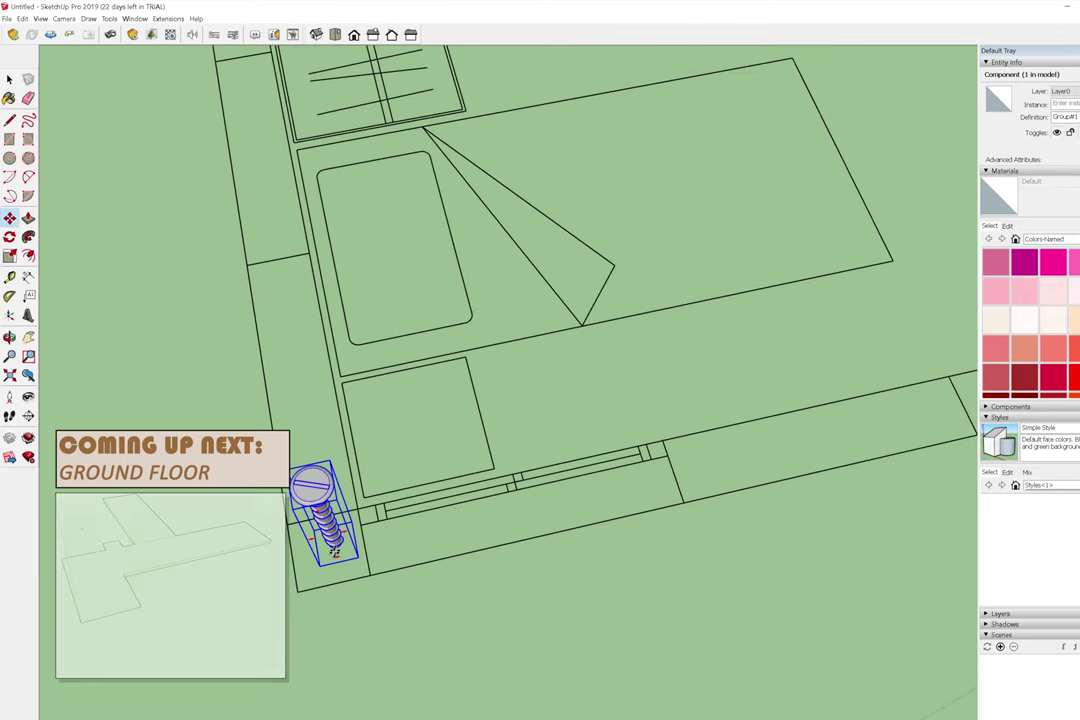
{"action": "scroll", "coordinate": [398, 570], "scroll_direction": "down", "scroll_amount": 2}
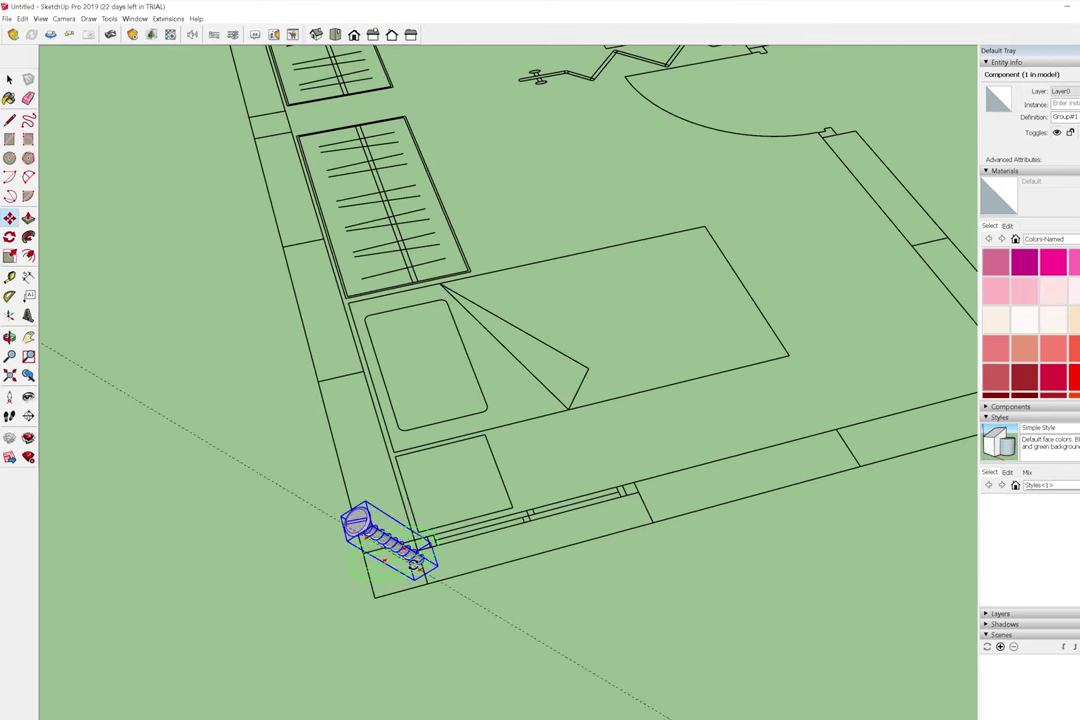
{"action": "left_click", "coordinate": [382, 585], "text": "ctrl"}
{"action": "scroll", "coordinate": [380, 580], "scroll_direction": "down", "scroll_amount": 3}
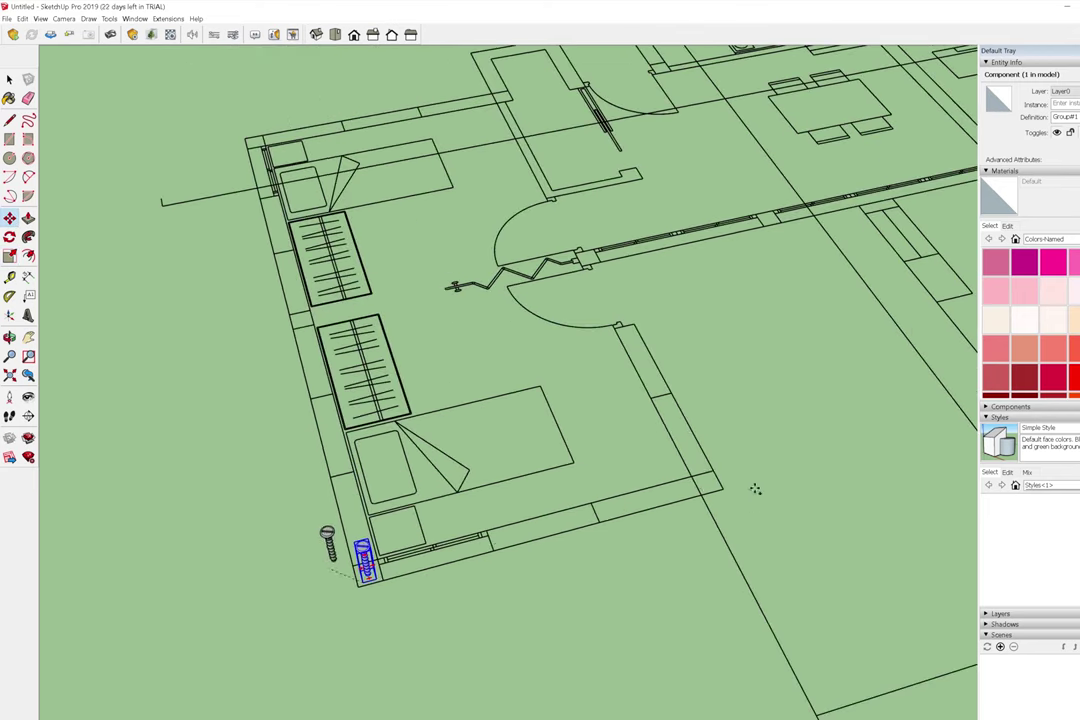
{"action": "left_click", "coordinate": [703, 492]}
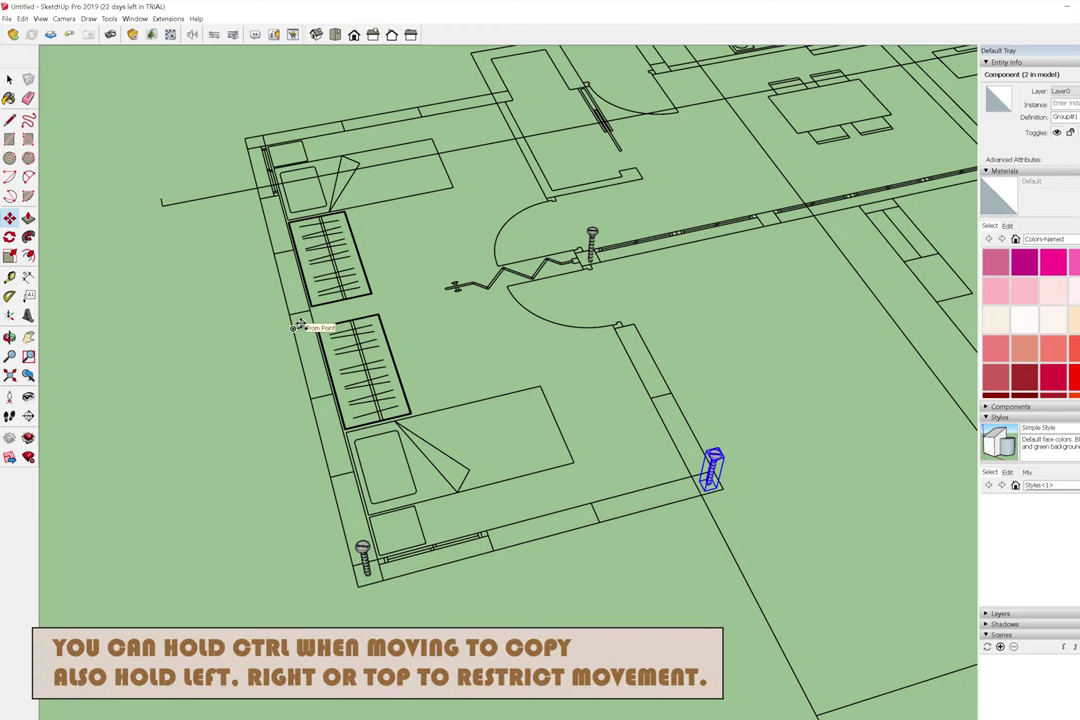
{"action": "scroll", "coordinate": [298, 325], "scroll_direction": "up", "scroll_amount": 2}
{"action": "scroll", "coordinate": [335, 318], "scroll_direction": "up", "scroll_amount": 2}
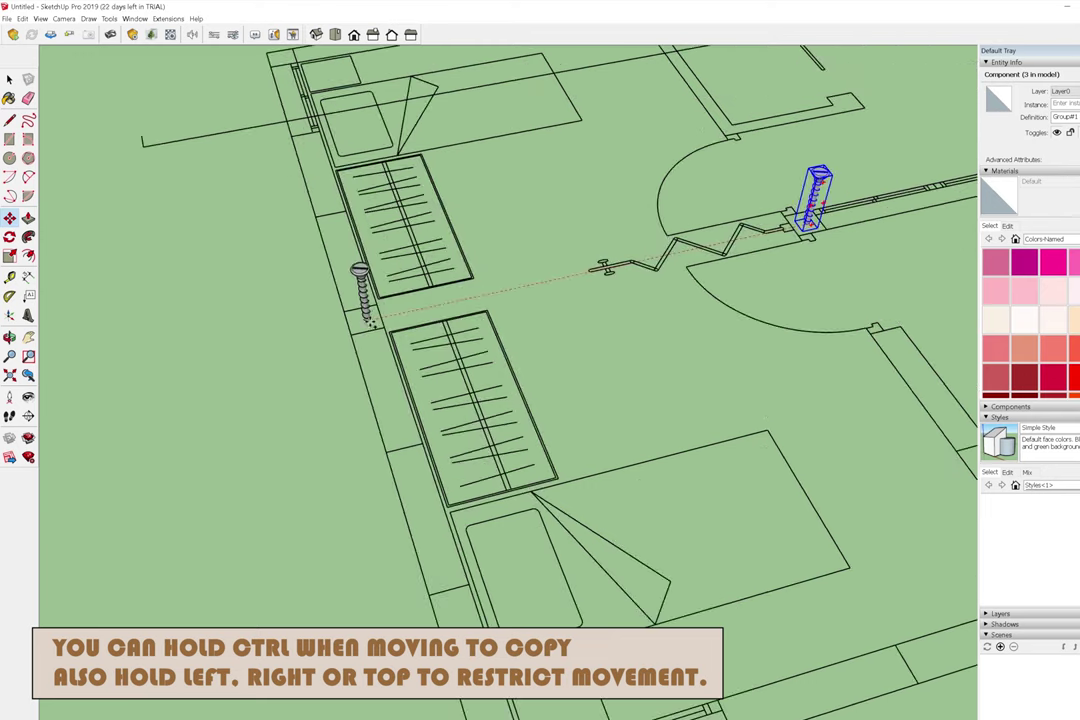
{"action": "left_click", "coordinate": [347, 321]}
{"action": "scroll", "coordinate": [350, 320], "scroll_direction": "down", "scroll_amount": 2}
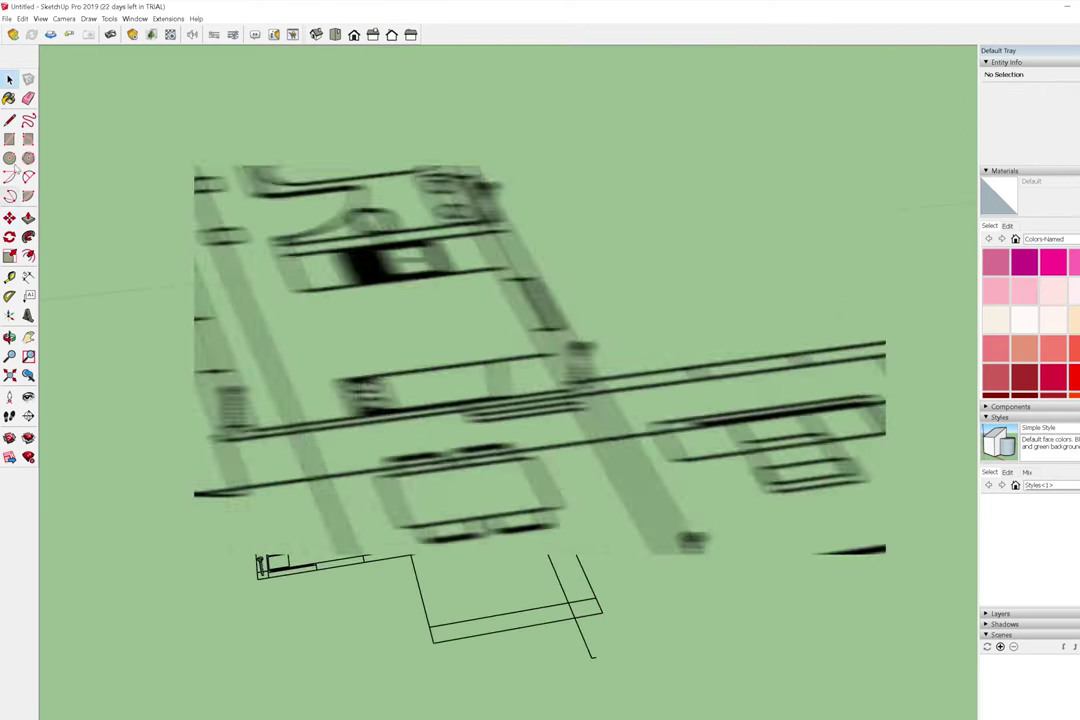
Draw floor rectangles out to the left and right corner screws across the wings.
{"action": "scroll", "coordinate": [163, 349], "scroll_direction": "up", "scroll_amount": 2}
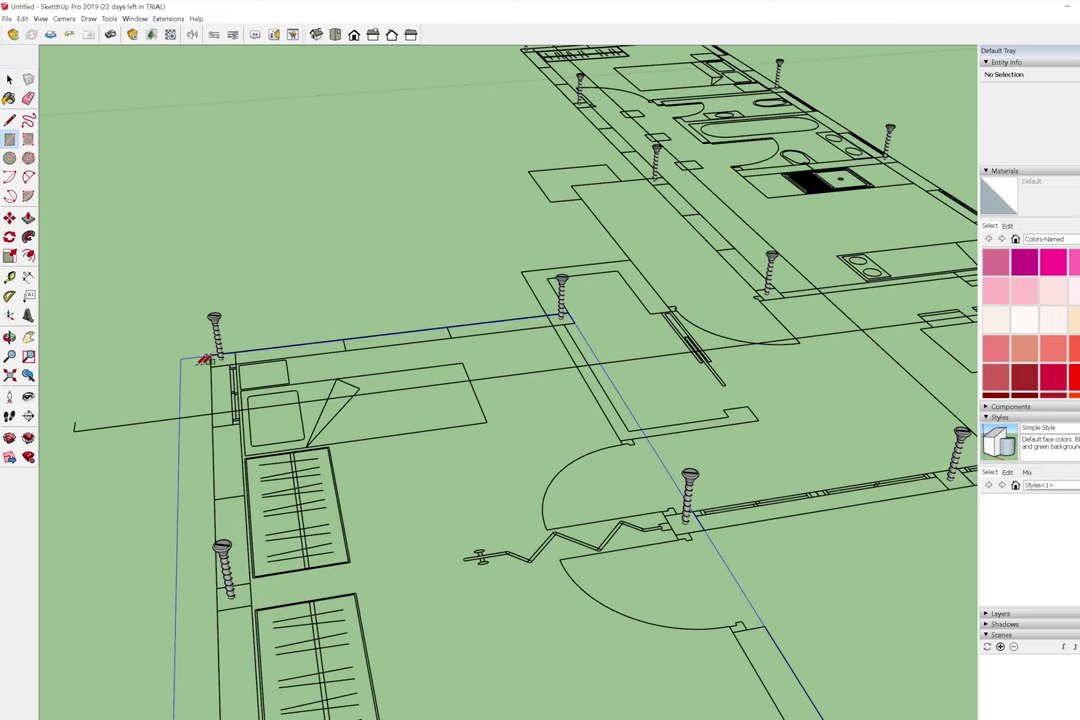
{"action": "scroll", "coordinate": [215, 352], "scroll_direction": "up", "scroll_amount": 2}
{"action": "left_click", "coordinate": [215, 352]}
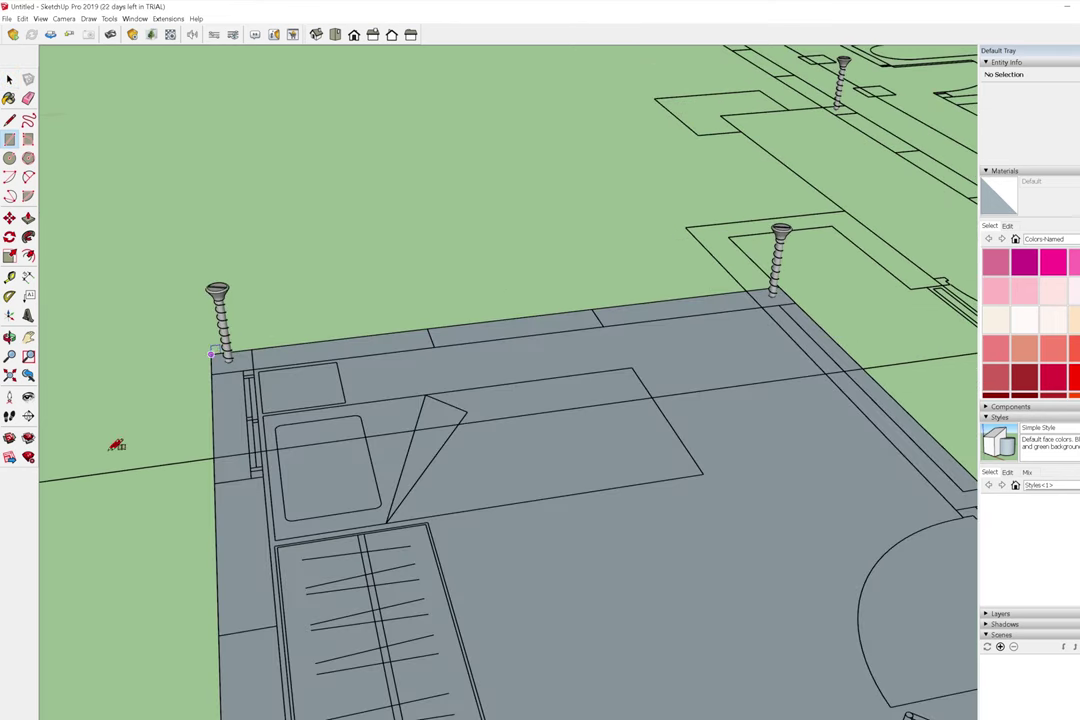
{"action": "scroll", "coordinate": [105, 435], "scroll_direction": "down", "scroll_amount": 2}
{"action": "scroll", "coordinate": [95, 420], "scroll_direction": "down", "scroll_amount": 2}
{"action": "scroll", "coordinate": [125, 545], "scroll_direction": "down", "scroll_amount": 2}
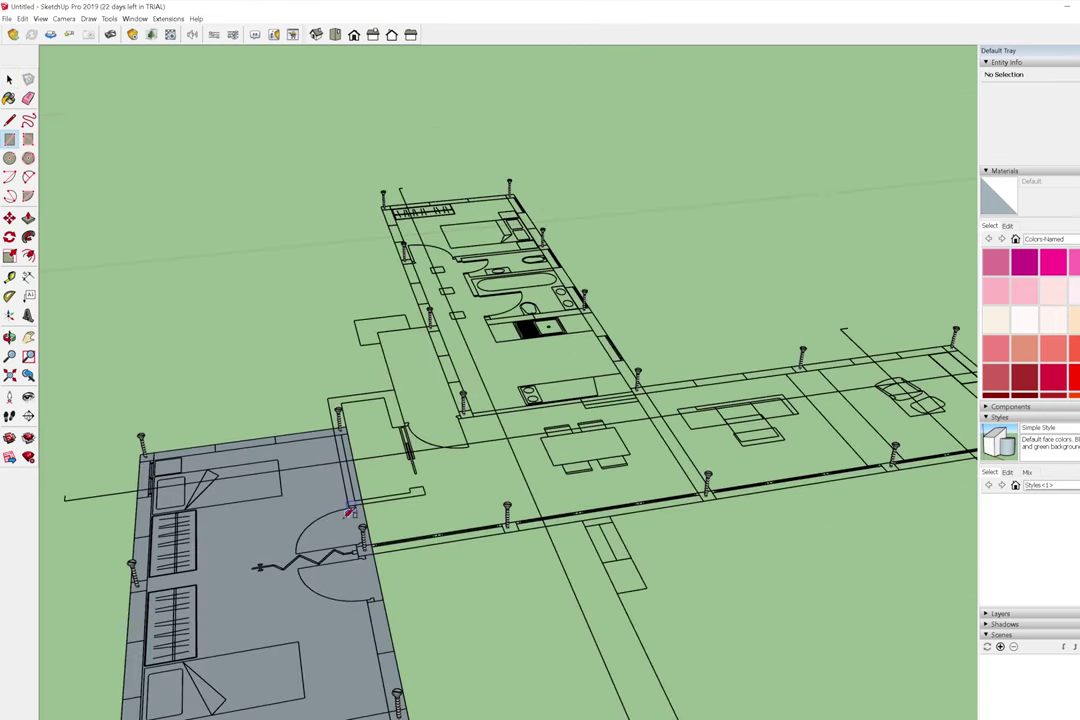
{"action": "middle_click_drag", "start_coordinate": [176, 588], "coordinate": [760, 433]}
{"action": "scroll", "coordinate": [762, 433], "scroll_direction": "up", "scroll_amount": 2}
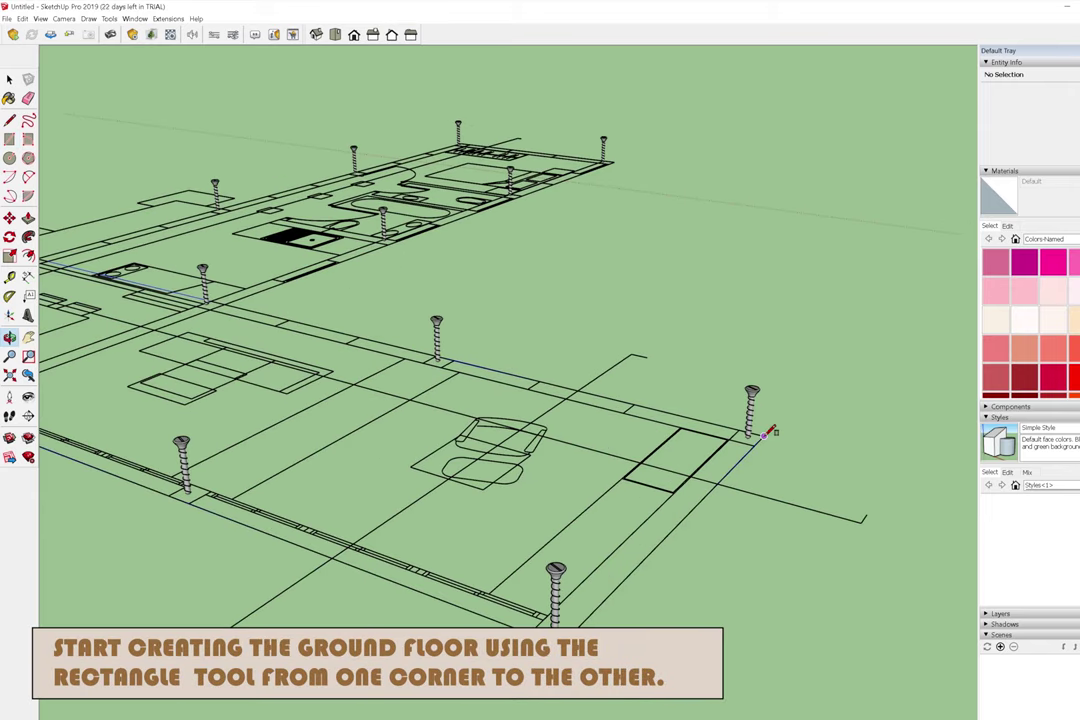
{"action": "left_click", "coordinate": [770, 432]}
{"action": "scroll", "coordinate": [800, 480], "scroll_direction": "down", "scroll_amount": 2}
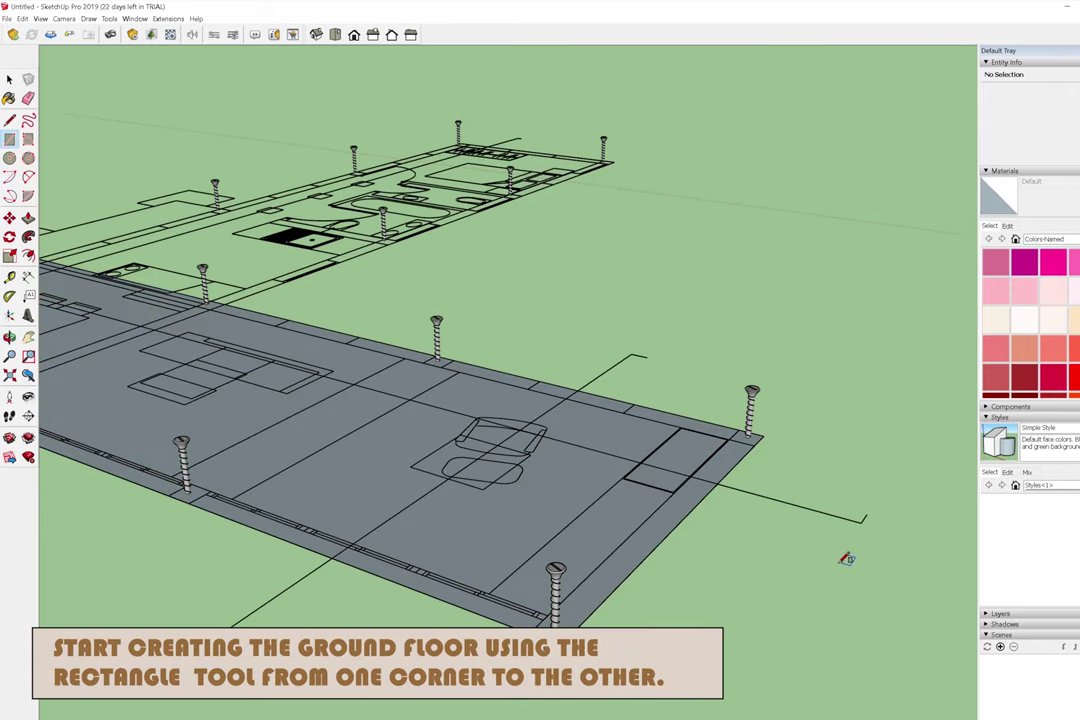
{"action": "scroll", "coordinate": [840, 560], "scroll_direction": "down", "scroll_amount": 2}
{"action": "scroll", "coordinate": [790, 600], "scroll_direction": "down", "scroll_amount": 3}
{"action": "scroll", "coordinate": [790, 548], "scroll_direction": "down", "scroll_amount": 2}
{"action": "mouse_move", "coordinate": [790, 548]}
{"action": "middle_mouse_down"}
{"action": "mouse_move", "coordinate": [458, 506]}
{"action": "mouse_move", "coordinate": [576, 214]}
{"action": "mouse_move", "coordinate": [320, 265]}
{"action": "middle_mouse_up"}
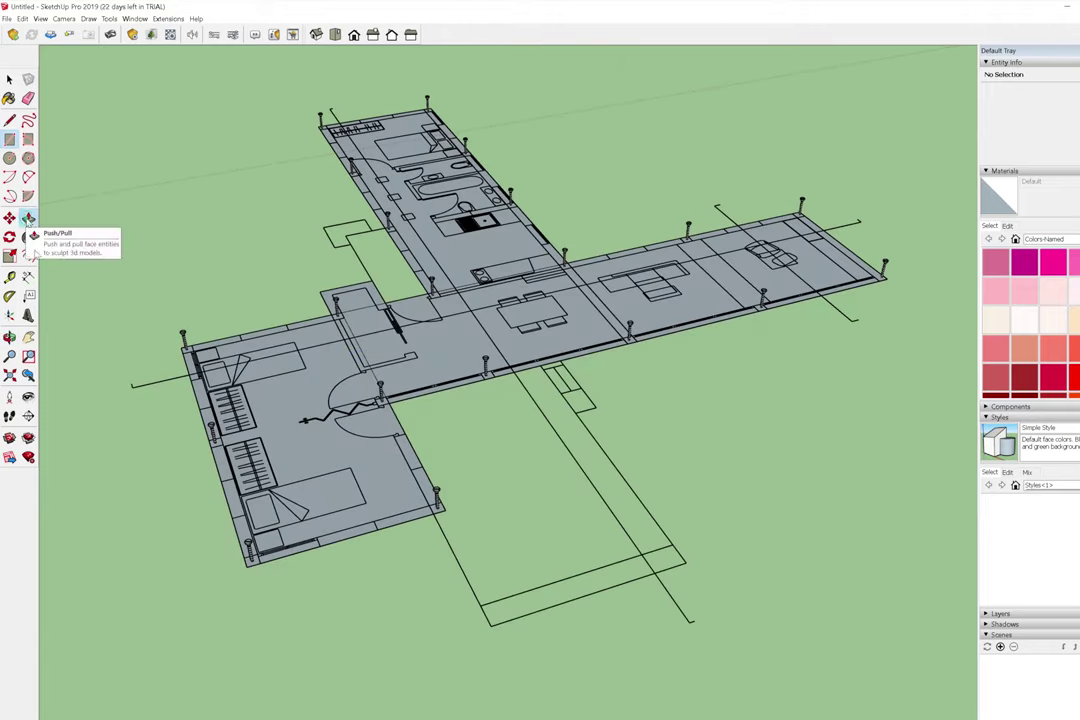
Select the lower-left, long and upper wing floor faces together.
{"action": "left_click", "coordinate": [28, 218]}
{"action": "left_click", "coordinate": [10, 80]}
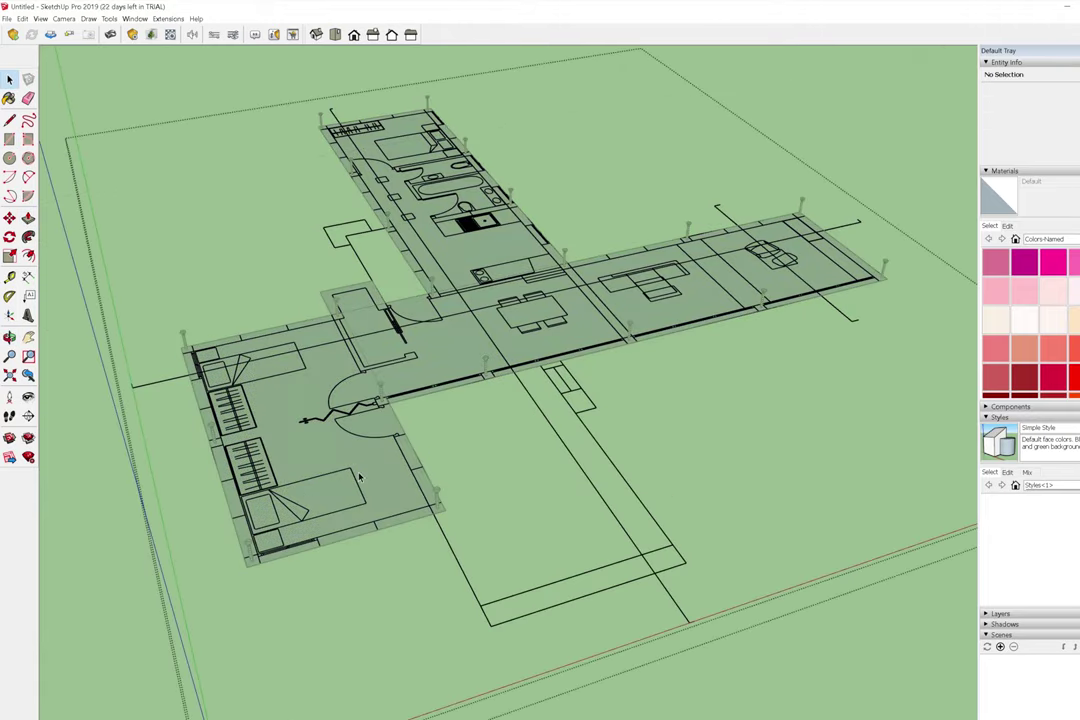
{"action": "left_click", "coordinate": [308, 390]}
{"action": "left_click", "coordinate": [453, 340], "text": "shift"}
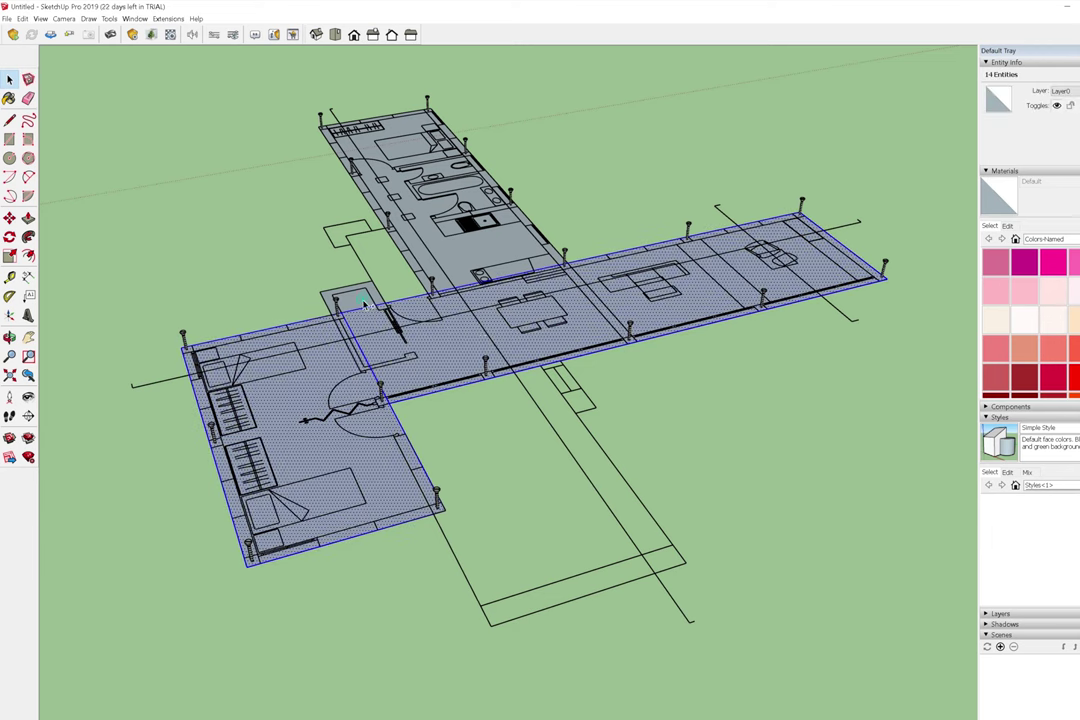
{"action": "left_click", "coordinate": [519, 249], "text": "shift"}
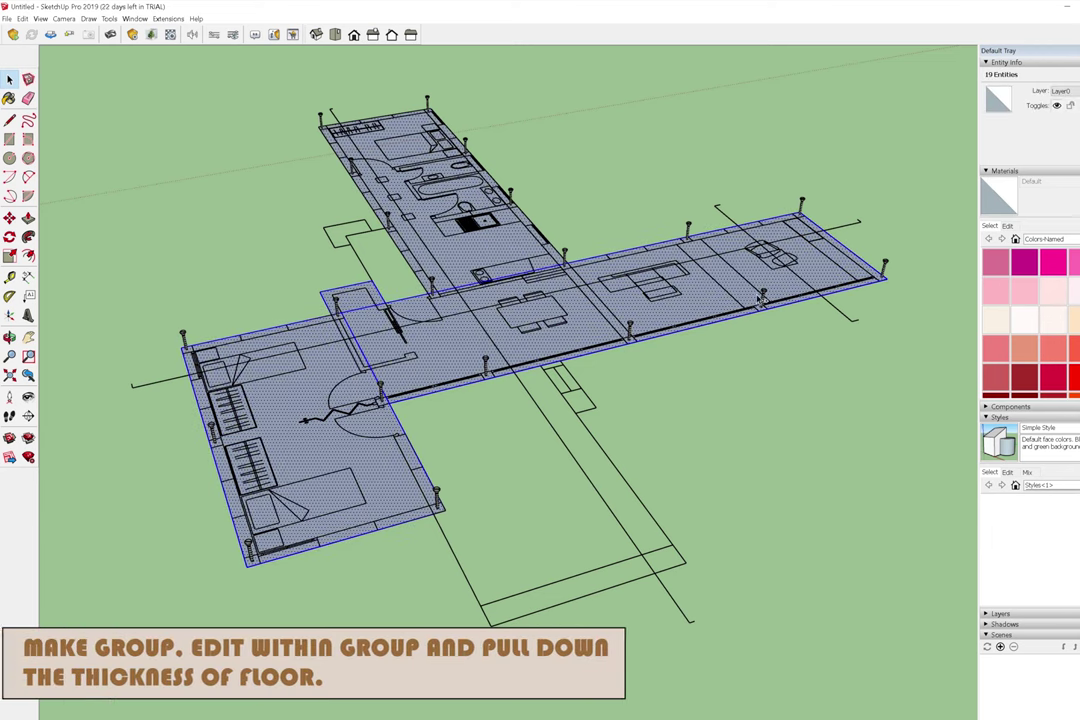
Group the floor faces and move the group up above the plan.
{"action": "right_click", "coordinate": [519, 249]}
{"action": "left_click", "coordinate": [575, 335]}
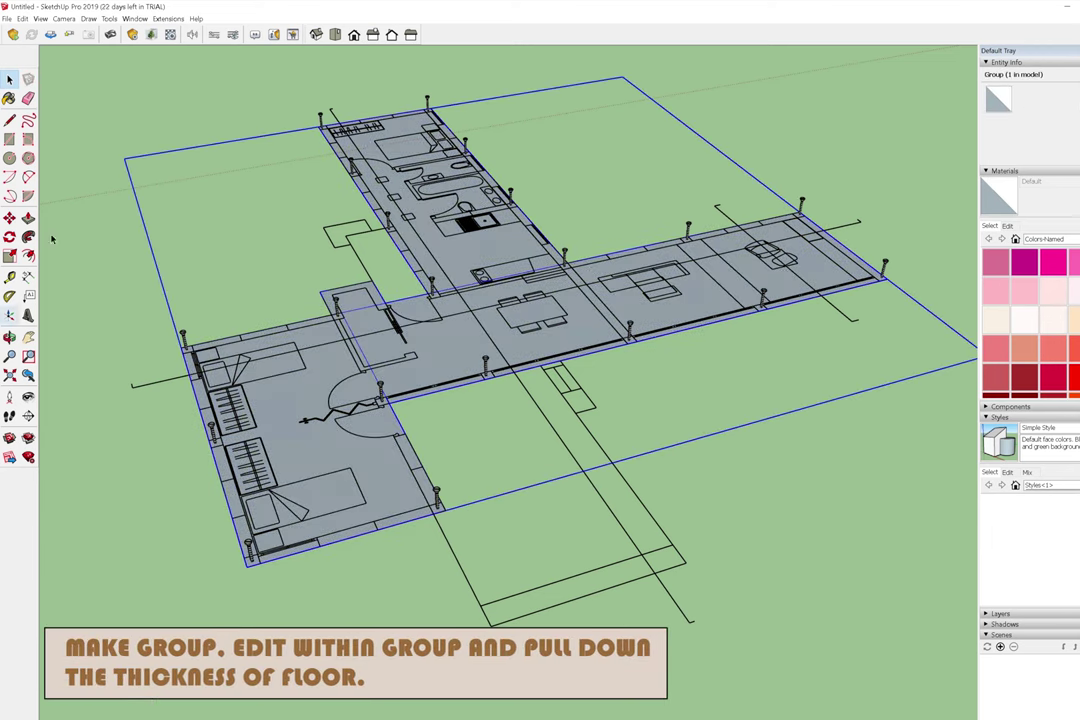
{"action": "key", "text": "m"}
{"action": "left_click", "coordinate": [445, 510]}
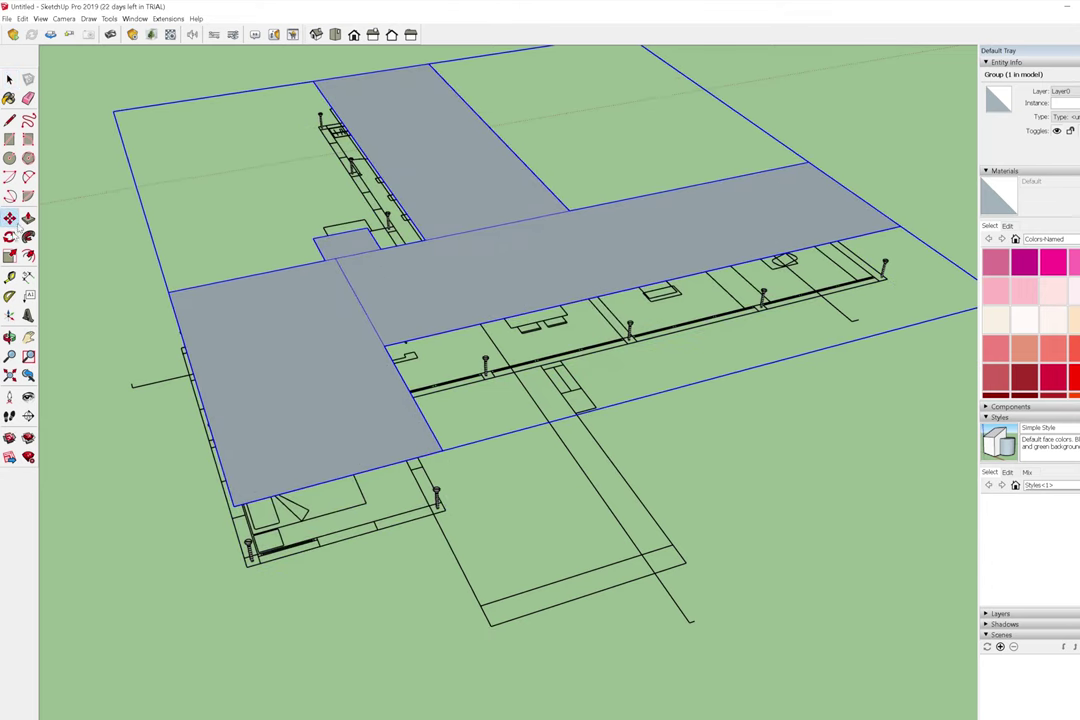
{"action": "left_click", "coordinate": [362, 438]}
Edit the floor group and erase the edges dividing its faces into one.
{"action": "right_click", "coordinate": [362, 438]}
{"action": "left_click", "coordinate": [385, 494]}
{"action": "left_click", "coordinate": [28, 98]}
{"action": "left_click_drag", "start_coordinate": [355, 265], "coordinate": [410, 355]}
{"action": "left_click", "coordinate": [350, 255]}
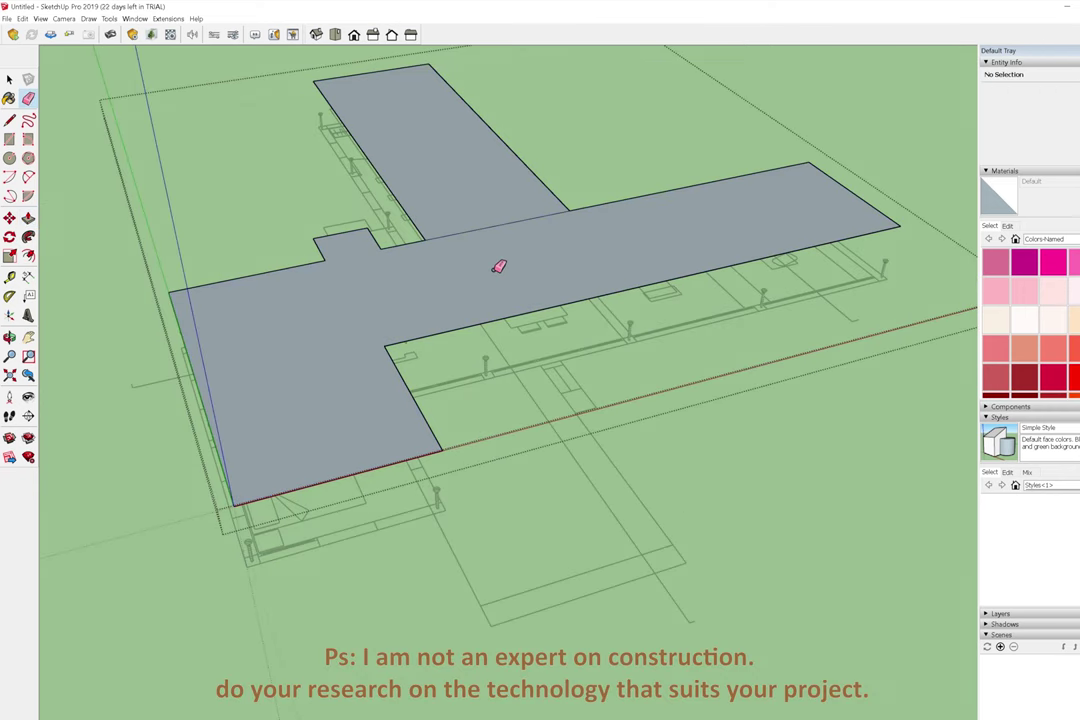
{"action": "left_click", "coordinate": [386, 414]}
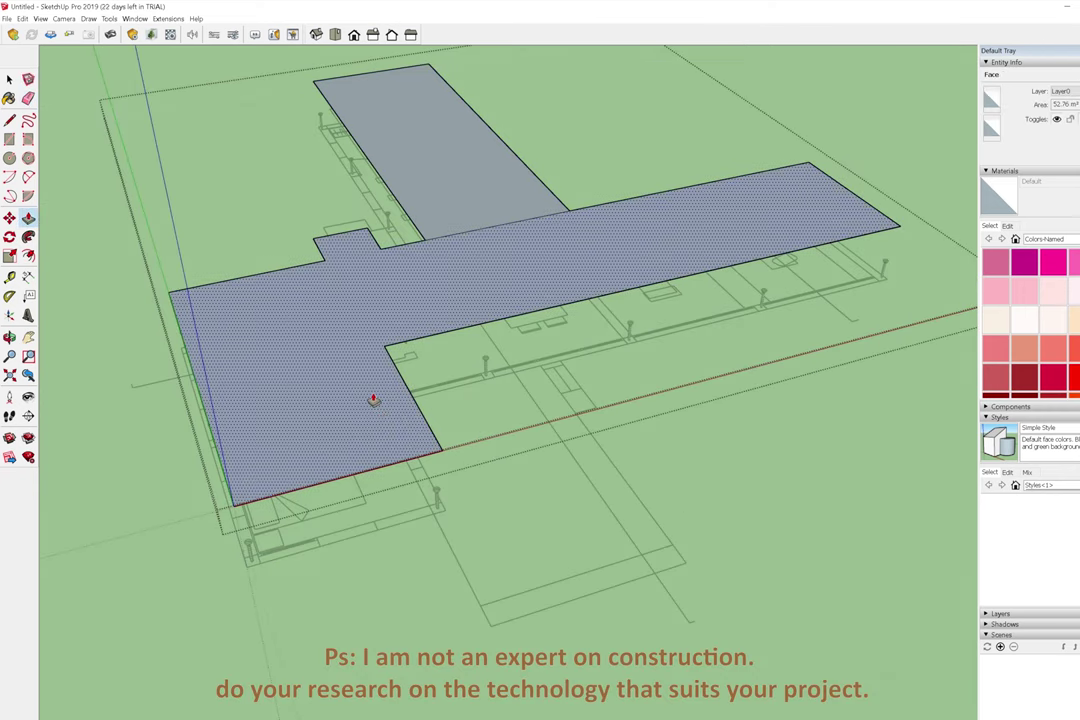
Push/Pull the merged floor and upper wing into a thin slab, erasing the seam.
{"action": "left_click", "coordinate": [373, 400]}
{"action": "left_click", "coordinate": [386, 429]}
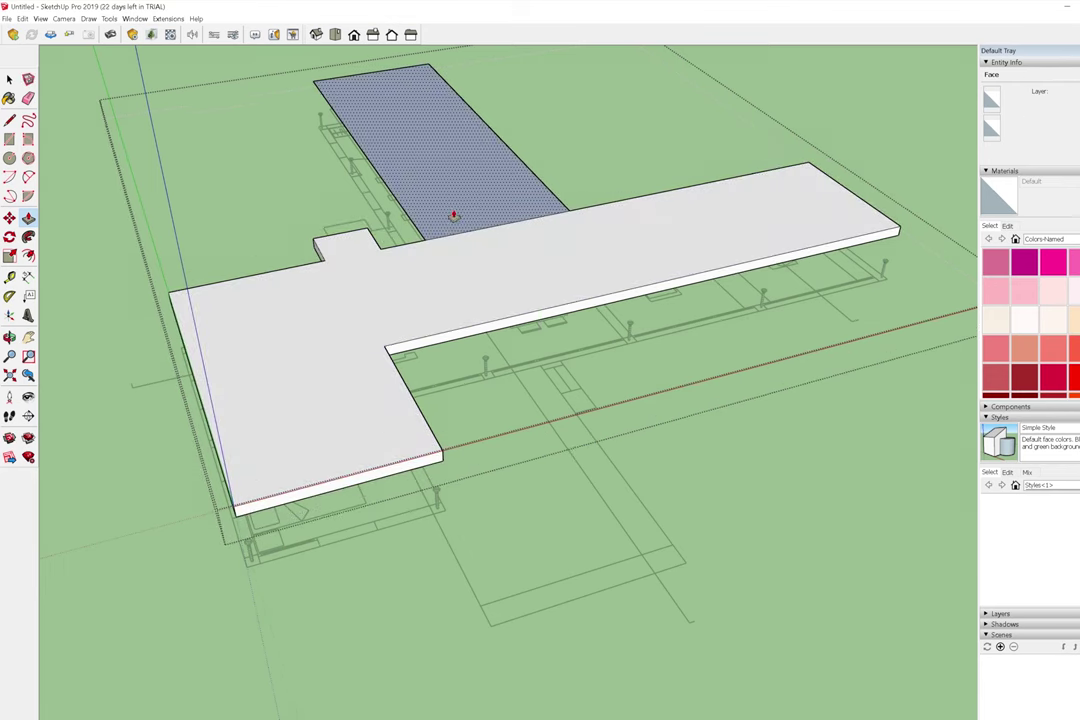
{"action": "left_click", "coordinate": [451, 215]}
{"action": "key", "text": "Escape"}
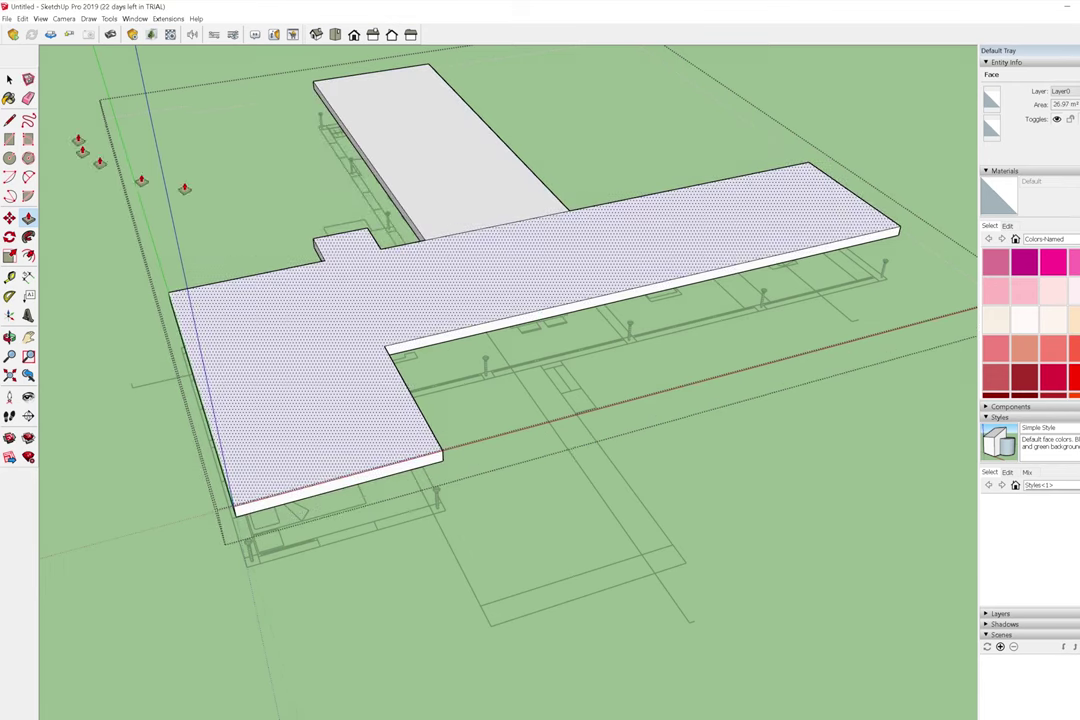
{"action": "left_click", "coordinate": [28, 97]}
{"action": "left_click", "coordinate": [497, 224]}
{"action": "triple_click", "coordinate": [484, 300]}
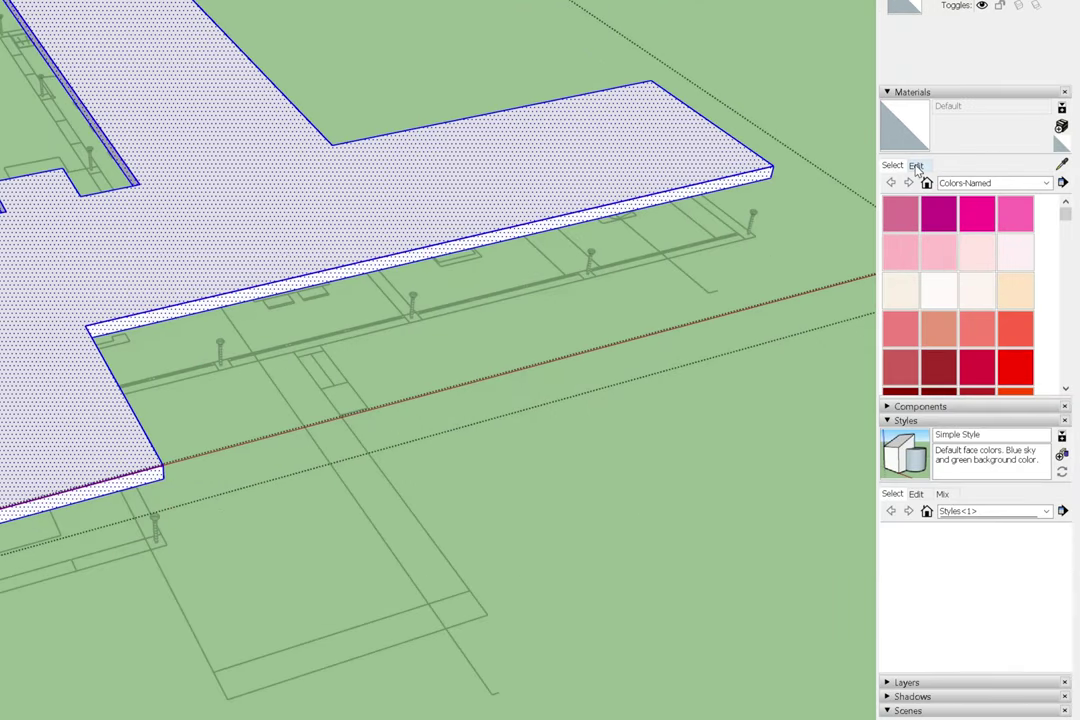
{"action": "left_click", "coordinate": [990, 183]}
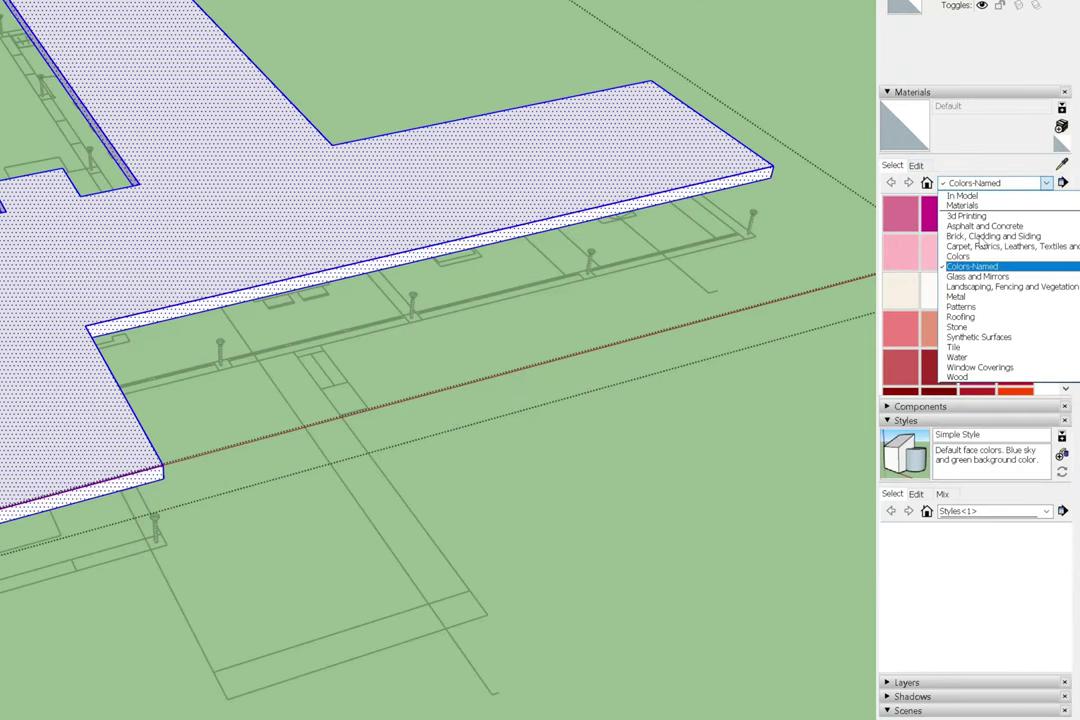
Paint the slab with Polished Concrete Old from the Asphalt and Concrete collection.
{"action": "left_click", "coordinate": [984, 226]}
{"action": "left_click", "coordinate": [1021, 261]}
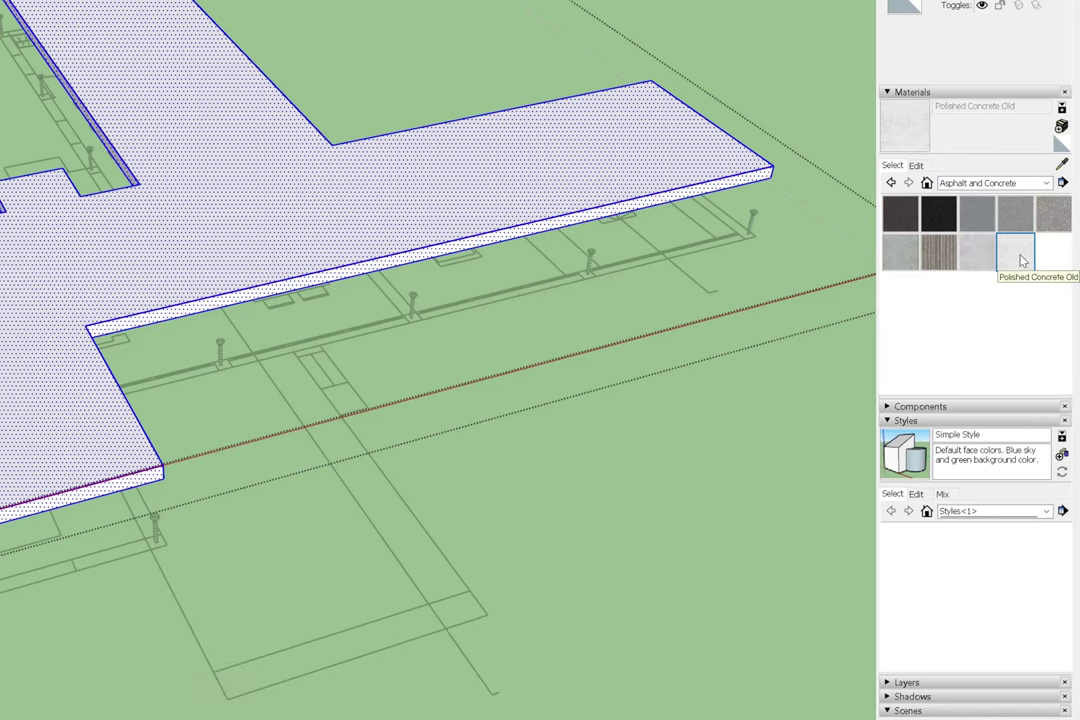
{"action": "left_click", "coordinate": [518, 188]}
{"action": "left_click", "coordinate": [916, 165]}
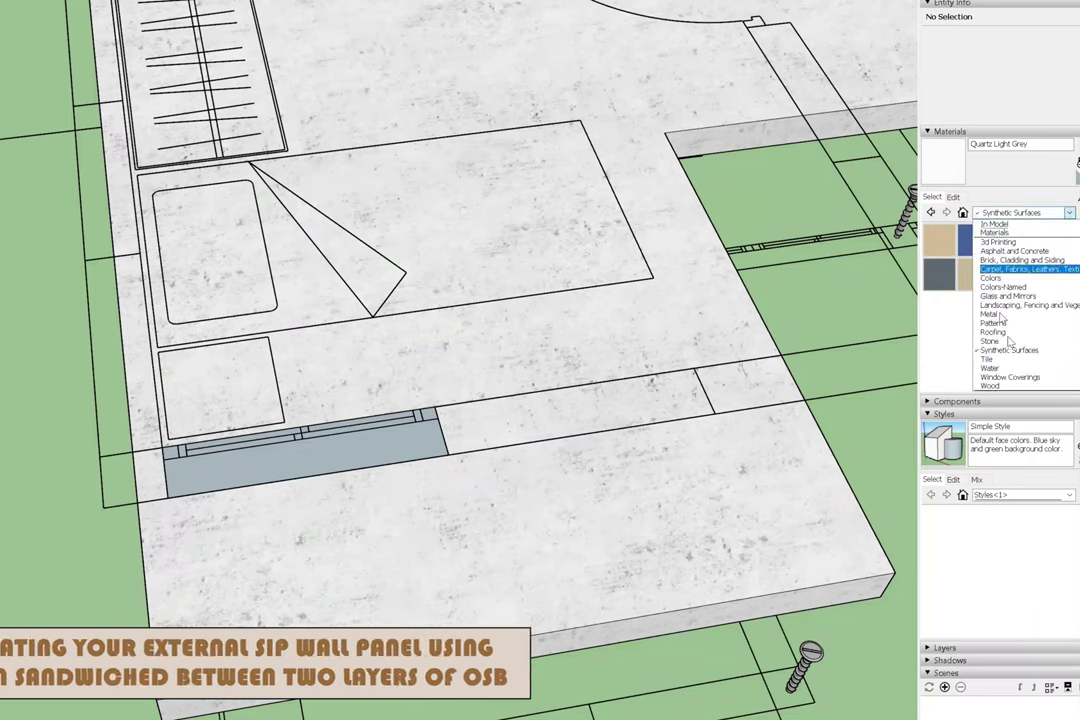
Pick Wood OSB and warm and brighten its colour in the material settings.
{"action": "left_click", "coordinate": [1037, 287]}
{"action": "left_click", "coordinate": [953, 197]}
{"action": "left_click_drag", "start_coordinate": [990, 262], "coordinate": [960, 262]}
{"action": "left_click_drag", "start_coordinate": [1003, 281], "coordinate": [1009, 290]}
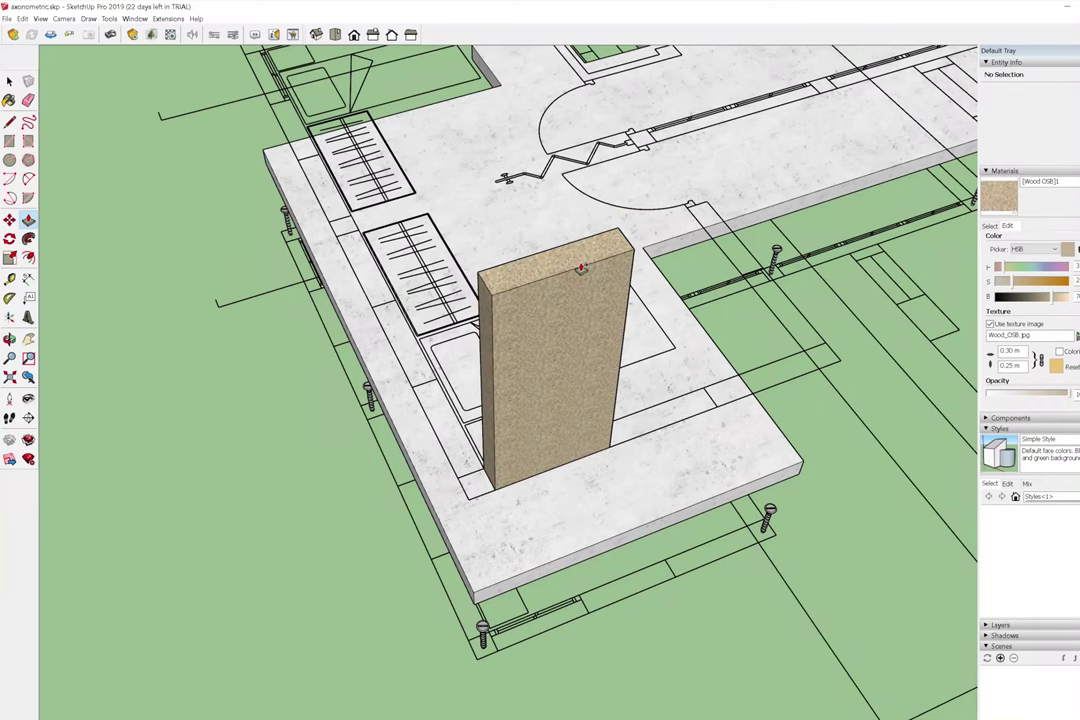
Shape the wall panel on the slab edge with line, erase and Push/Pull edits.
{"action": "scroll", "coordinate": [580, 268], "scroll_direction": "up", "scroll_amount": 3}
{"action": "left_click", "coordinate": [509, 213]}
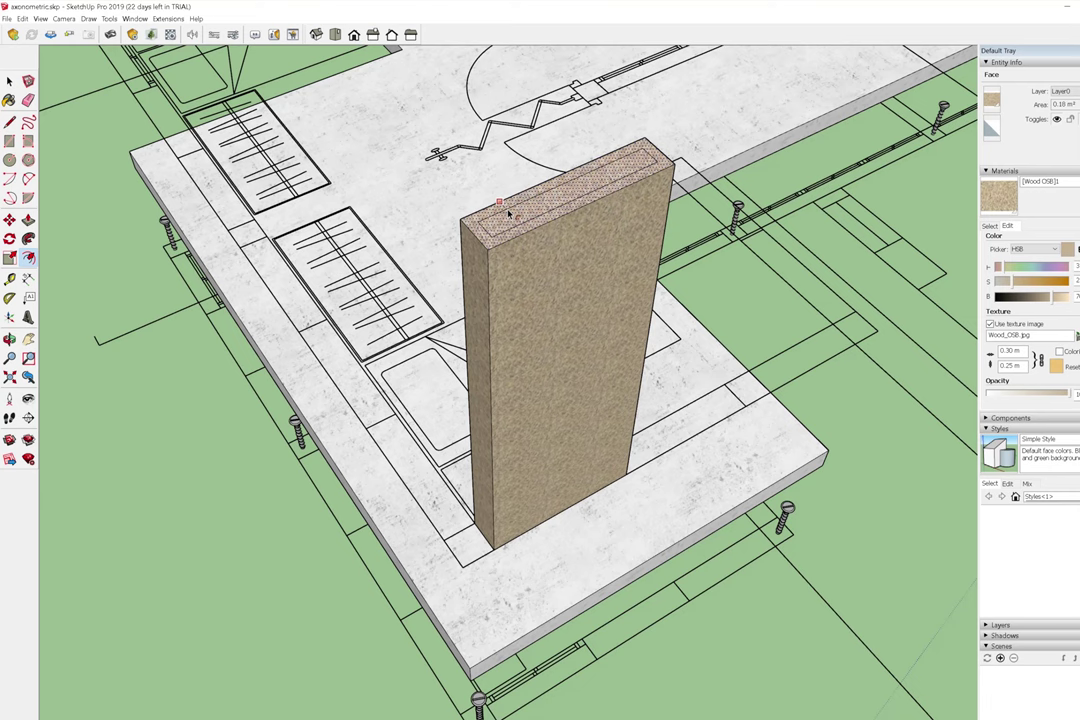
{"action": "key", "text": "l"}
{"action": "scroll", "coordinate": [437, 443], "scroll_direction": "up", "scroll_amount": 5}
{"action": "scroll", "coordinate": [440, 484], "scroll_direction": "down", "scroll_amount": 2}
{"action": "scroll", "coordinate": [301, 414], "scroll_direction": "down", "scroll_amount": 5}
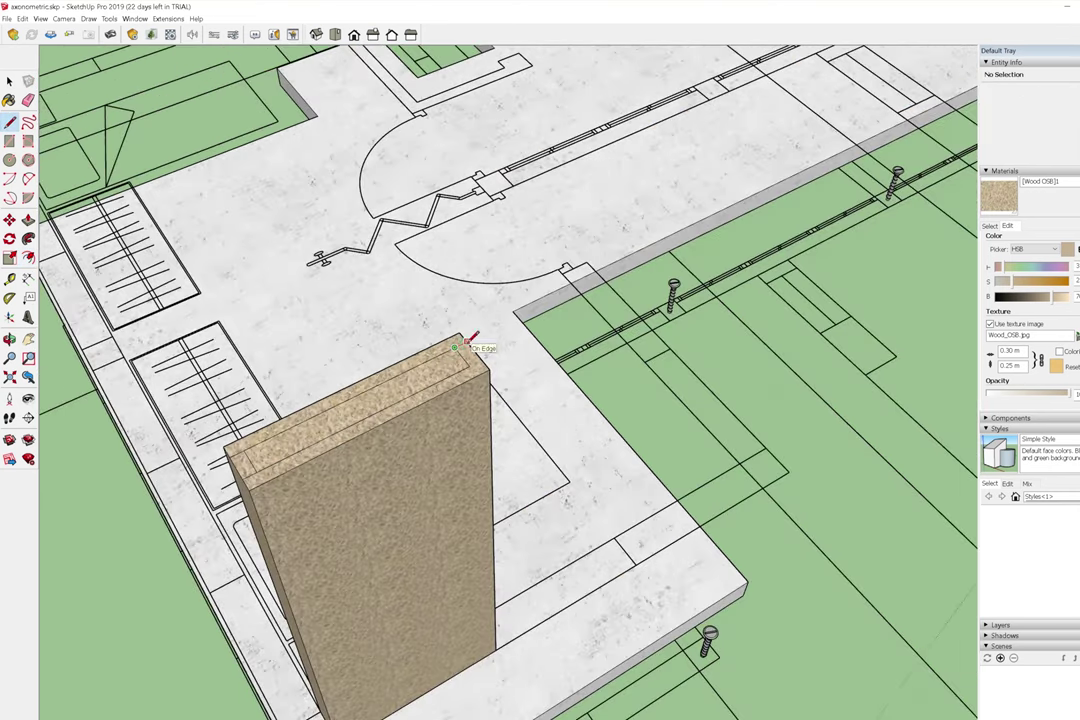
{"action": "key", "text": "e"}
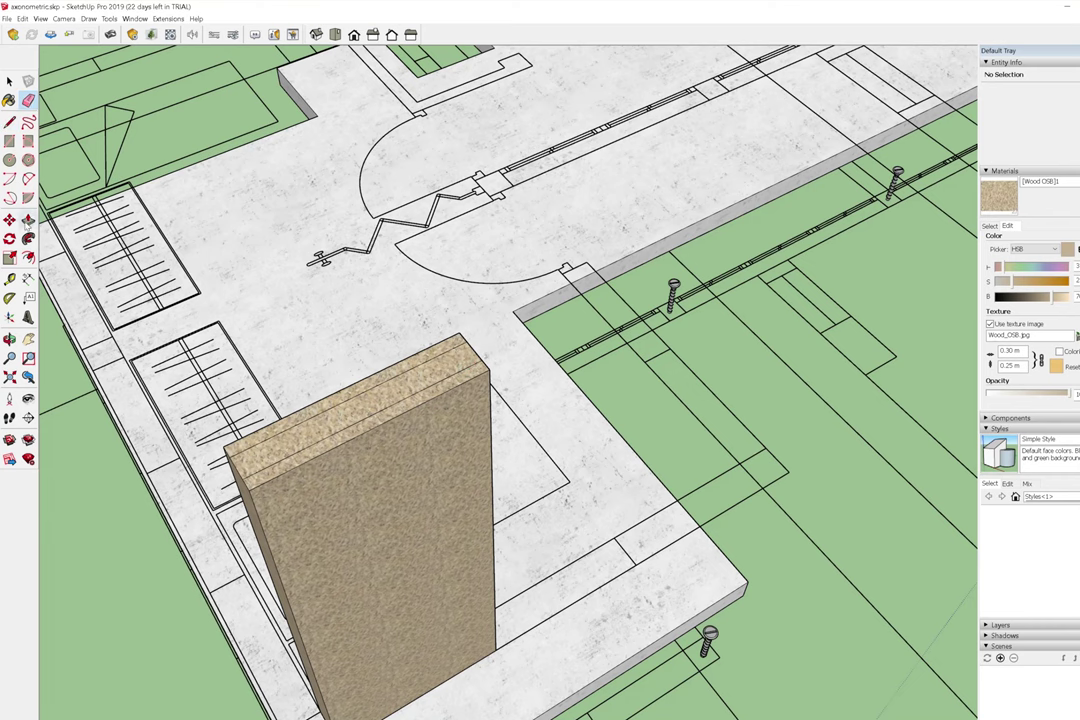
{"action": "middle_click_drag", "start_coordinate": [330, 380], "coordinate": [354, 416]}
{"action": "scroll", "coordinate": [301, 489], "scroll_direction": "down", "scroll_amount": 5}
{"action": "scroll", "coordinate": [301, 489], "scroll_direction": "up", "scroll_amount": 3}
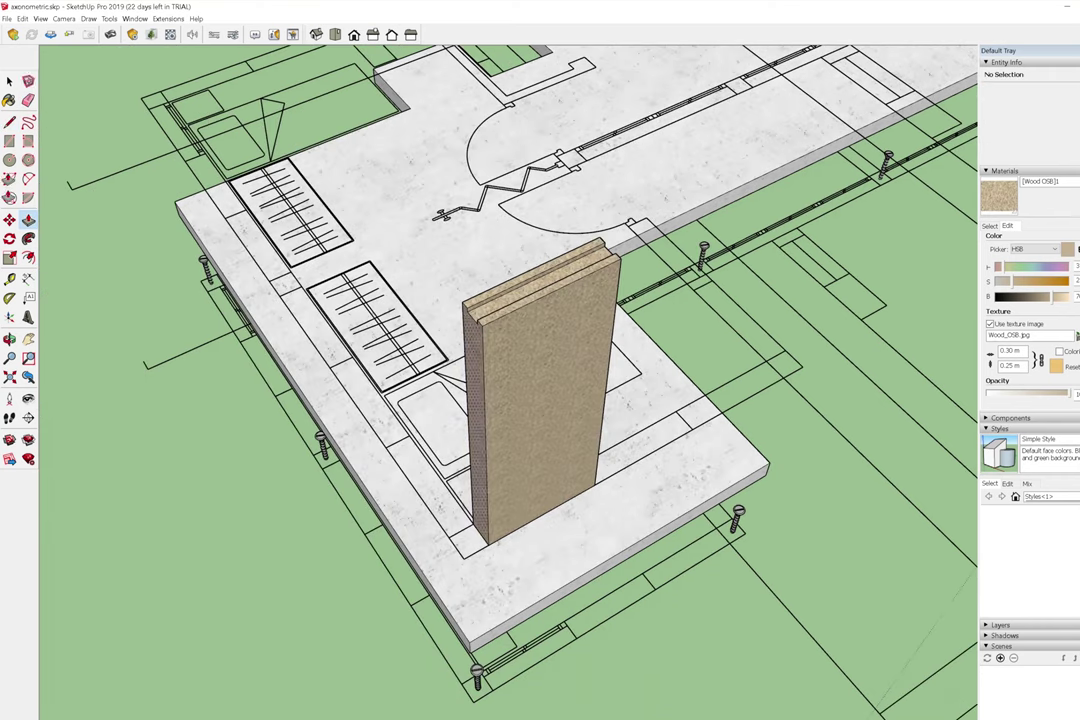
{"action": "scroll", "coordinate": [468, 312], "scroll_direction": "up", "scroll_amount": 2}
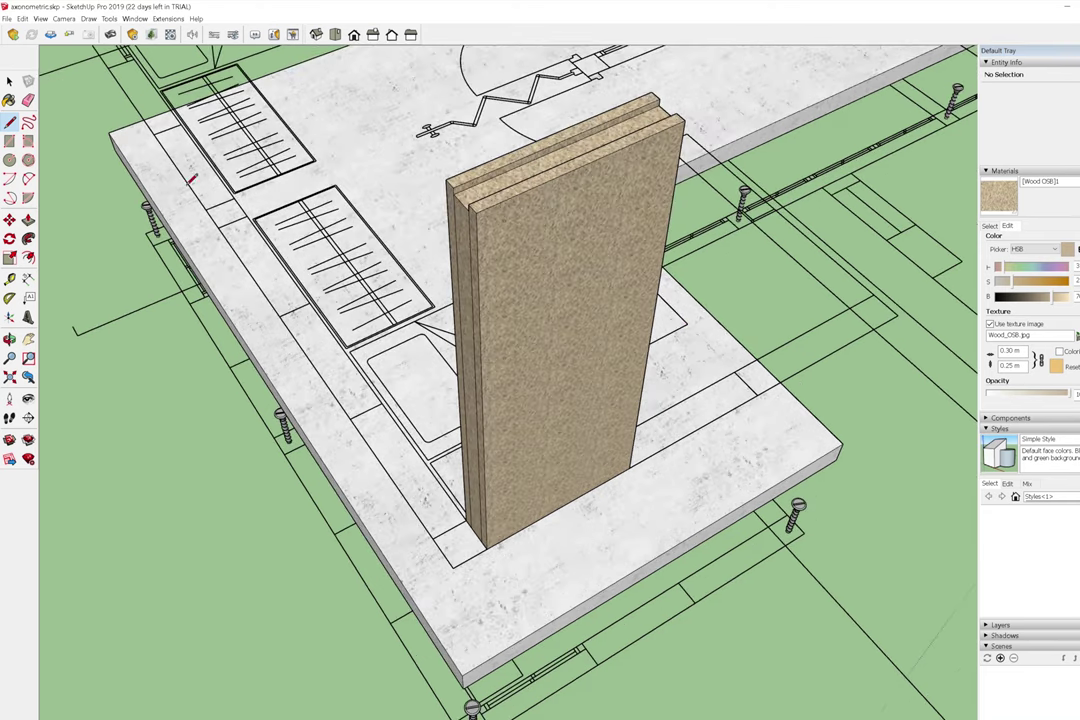
{"action": "key", "text": "p"}
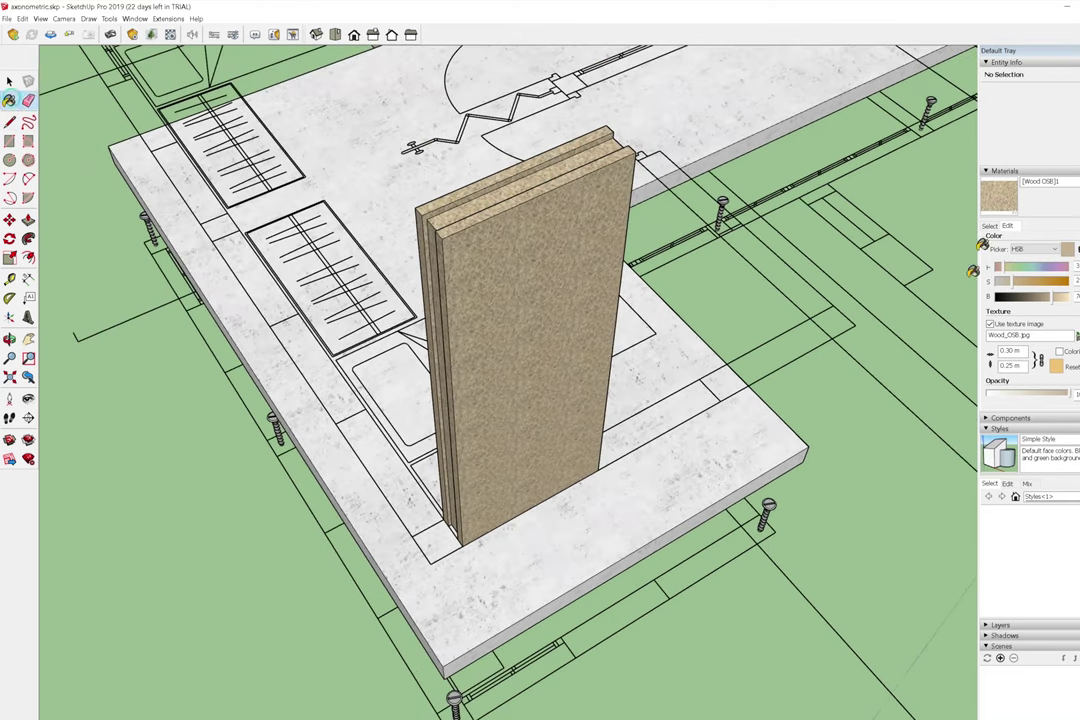
Paint the panel's middle core layer Quartz Light Grey from Synthetic Surfaces.
{"action": "left_click", "coordinate": [989, 226]}
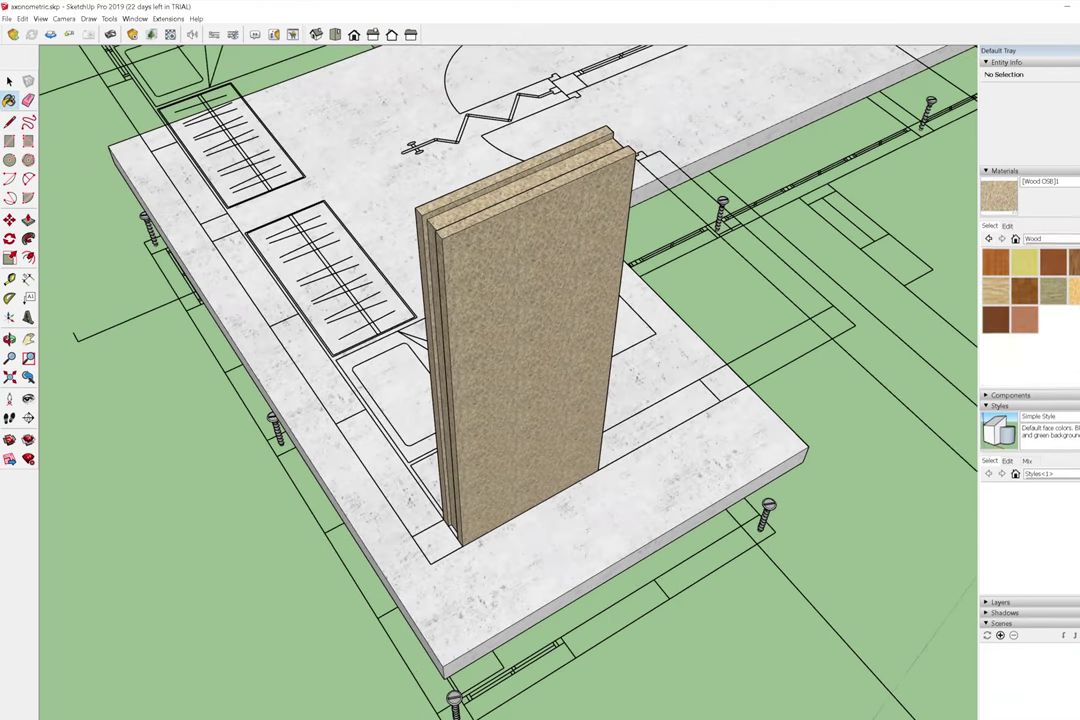
{"action": "left_click", "coordinate": [1050, 239]}
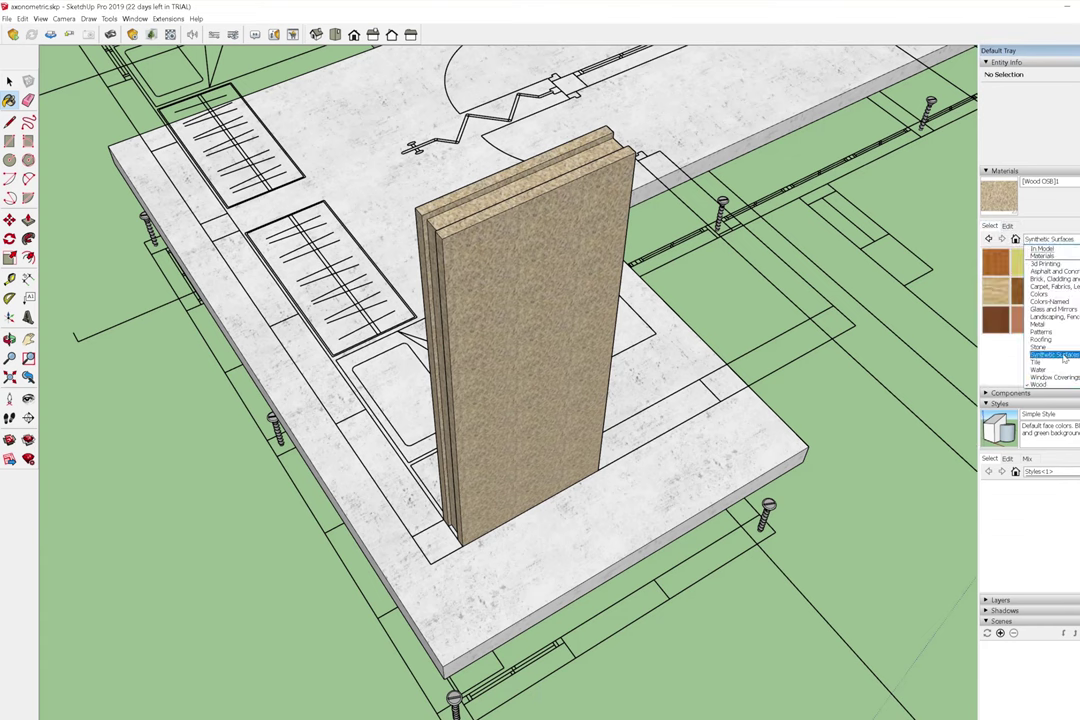
{"action": "left_click", "coordinate": [1052, 354]}
{"action": "left_click", "coordinate": [1053, 290]}
{"action": "left_click", "coordinate": [455, 232]}
{"action": "left_click", "coordinate": [437, 300]}
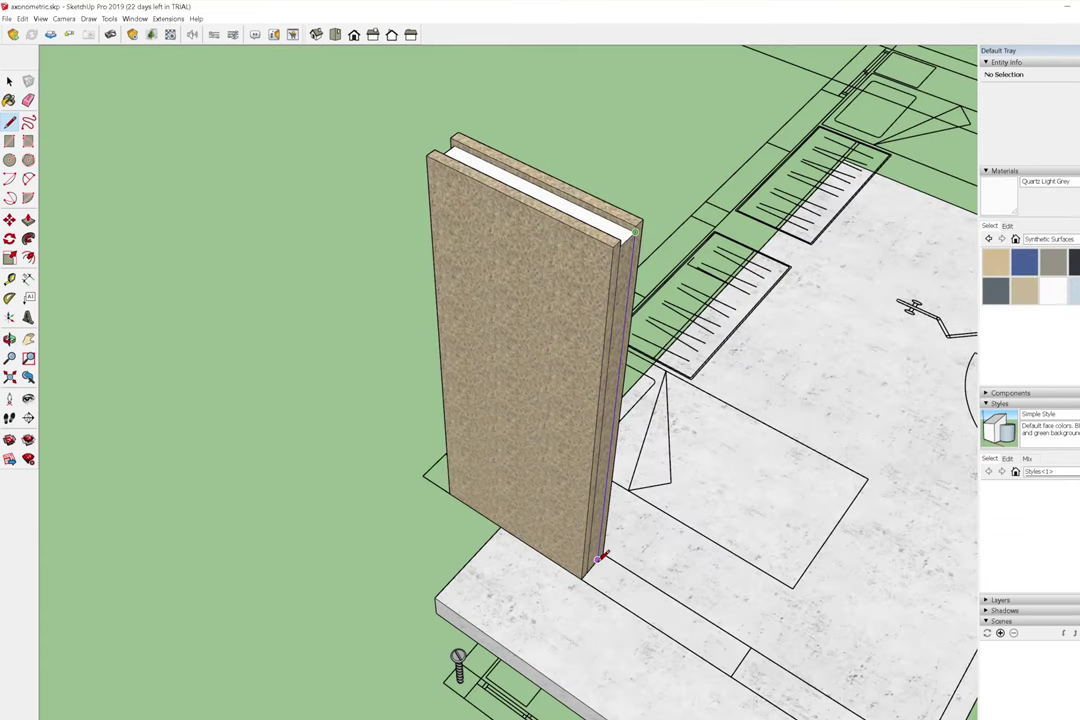
{"action": "left_click", "coordinate": [9, 101]}
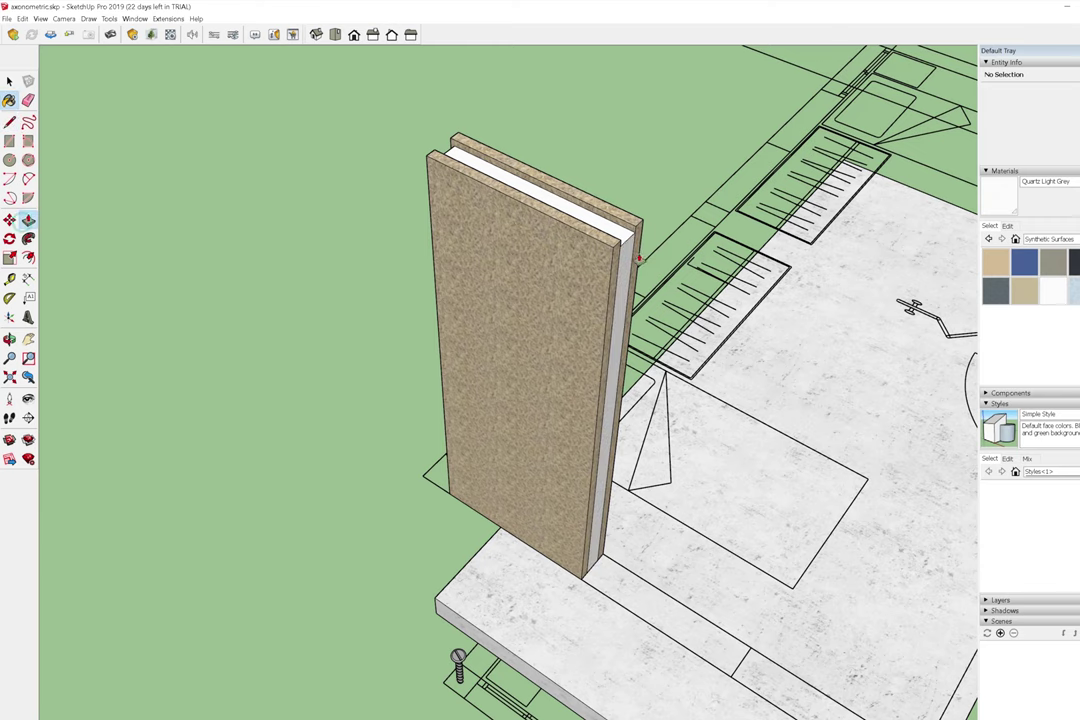
{"action": "key", "text": "e"}
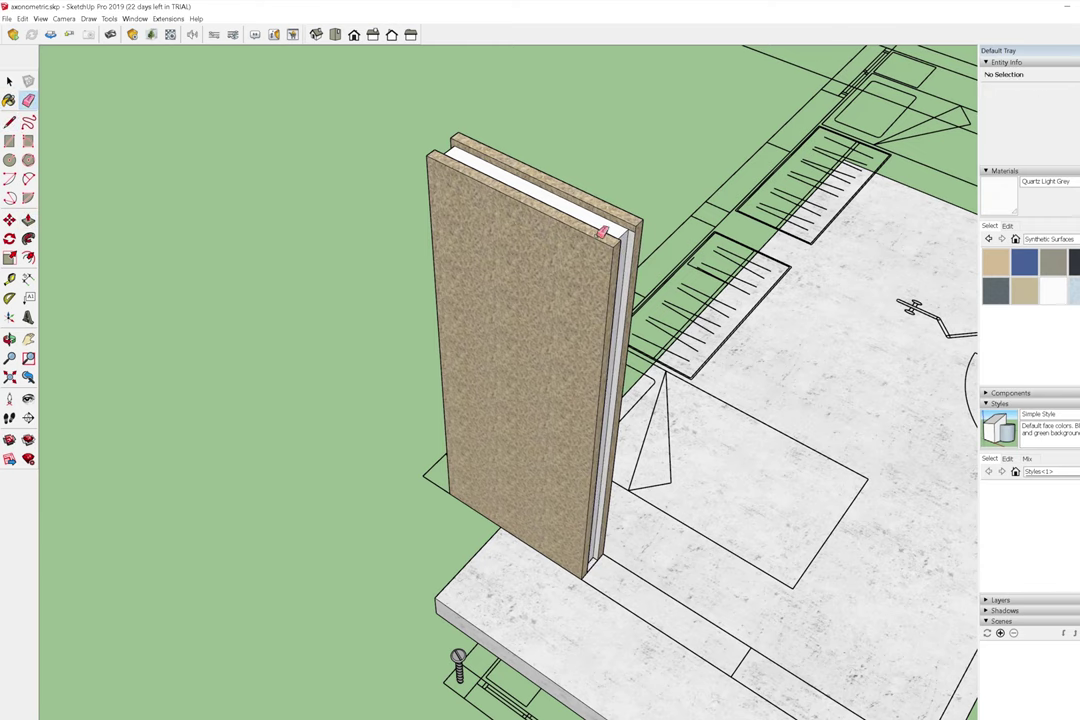
{"action": "middle_click_drag", "start_coordinate": [603, 232], "coordinate": [504, 443]}
{"action": "left_click", "coordinate": [9, 80]}
{"action": "scroll", "coordinate": [434, 258], "scroll_direction": "up", "scroll_amount": 5}
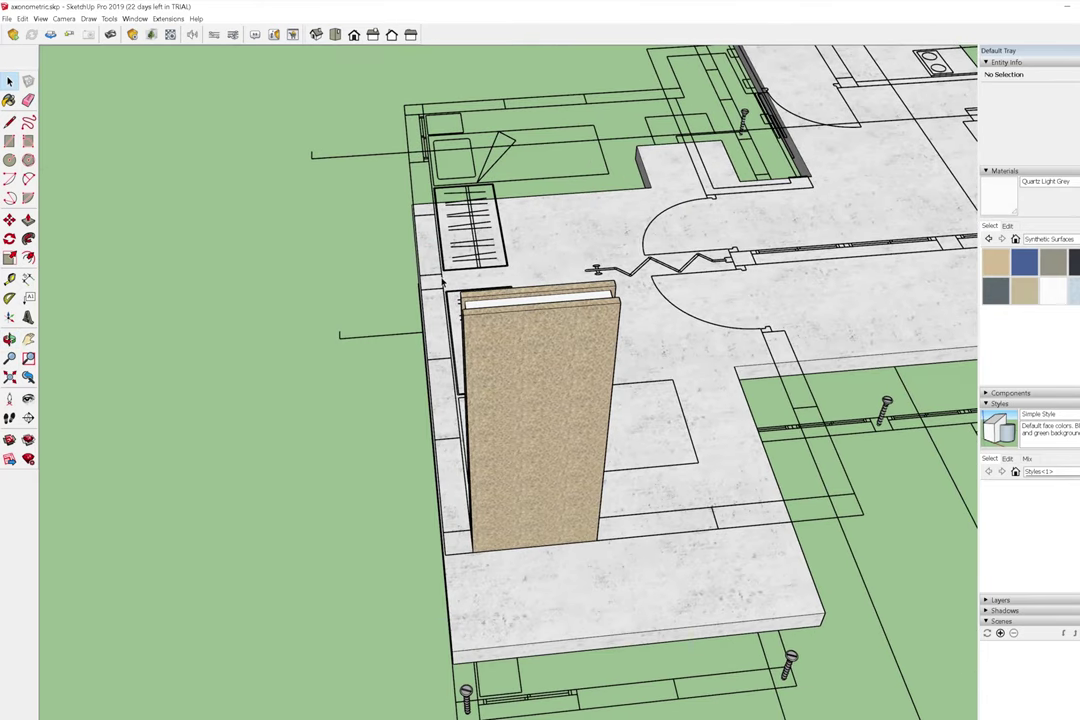
Turn the selected wall panel into a Sip Panel component.
{"action": "left_click", "coordinate": [578, 480]}
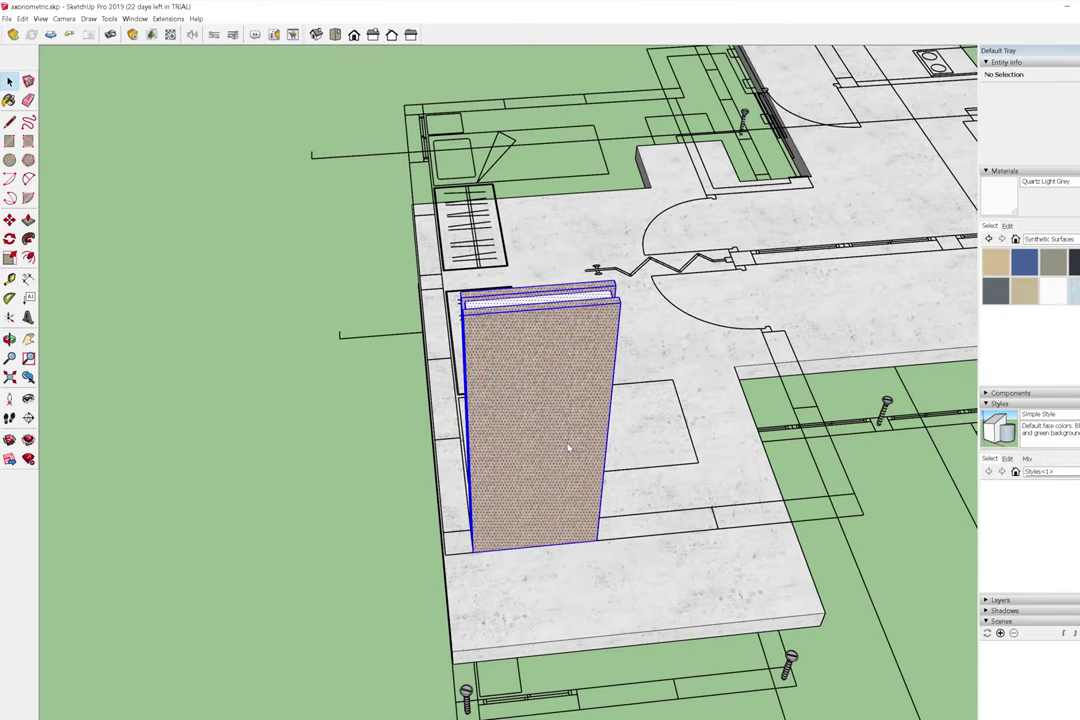
{"action": "right_click", "coordinate": [568, 449]}
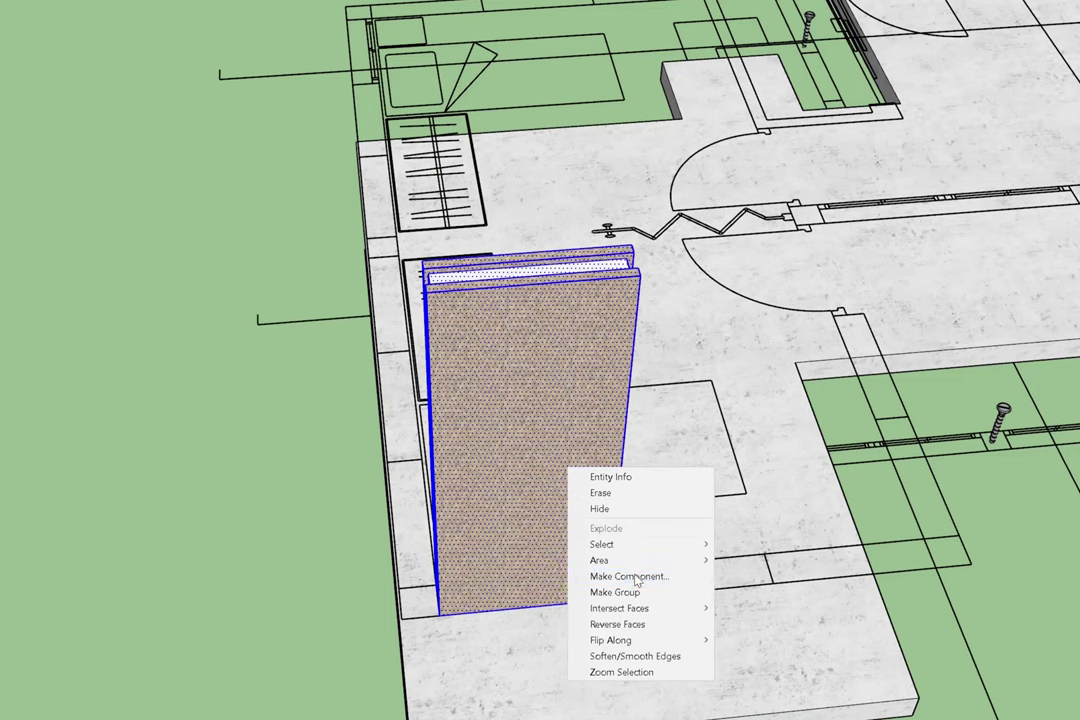
{"action": "left_click", "coordinate": [636, 578]}
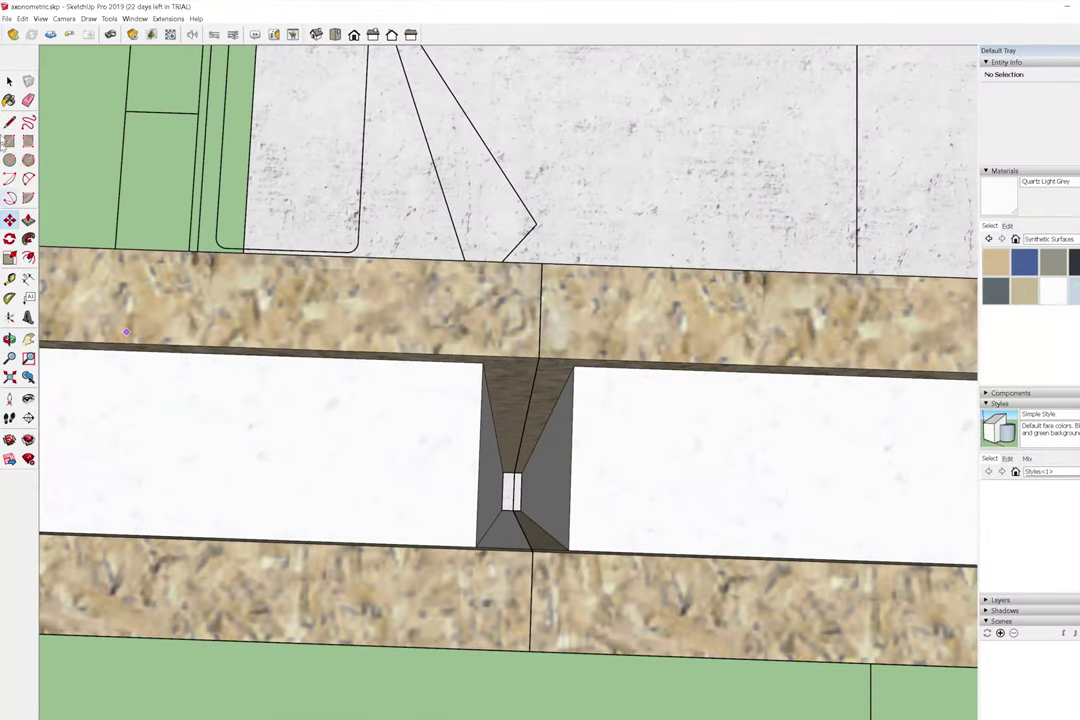
Edit the panel component and cap its open end with a rectangle.
{"action": "right_click", "coordinate": [393, 398]}
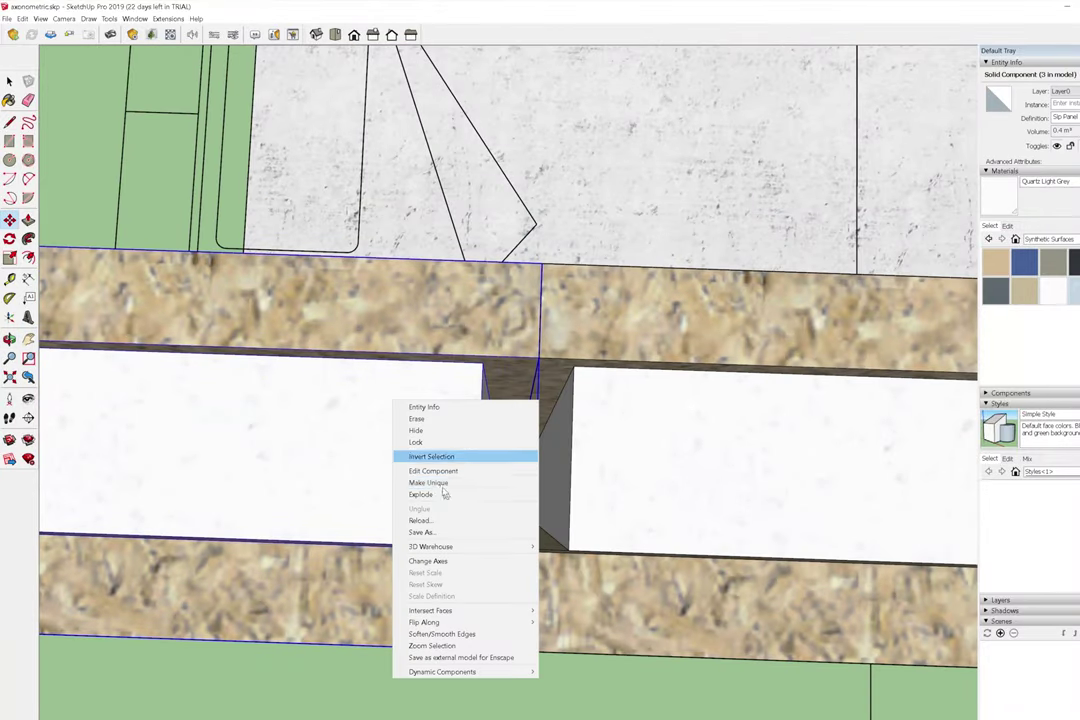
{"action": "left_click", "coordinate": [446, 470]}
{"action": "key", "text": "r"}
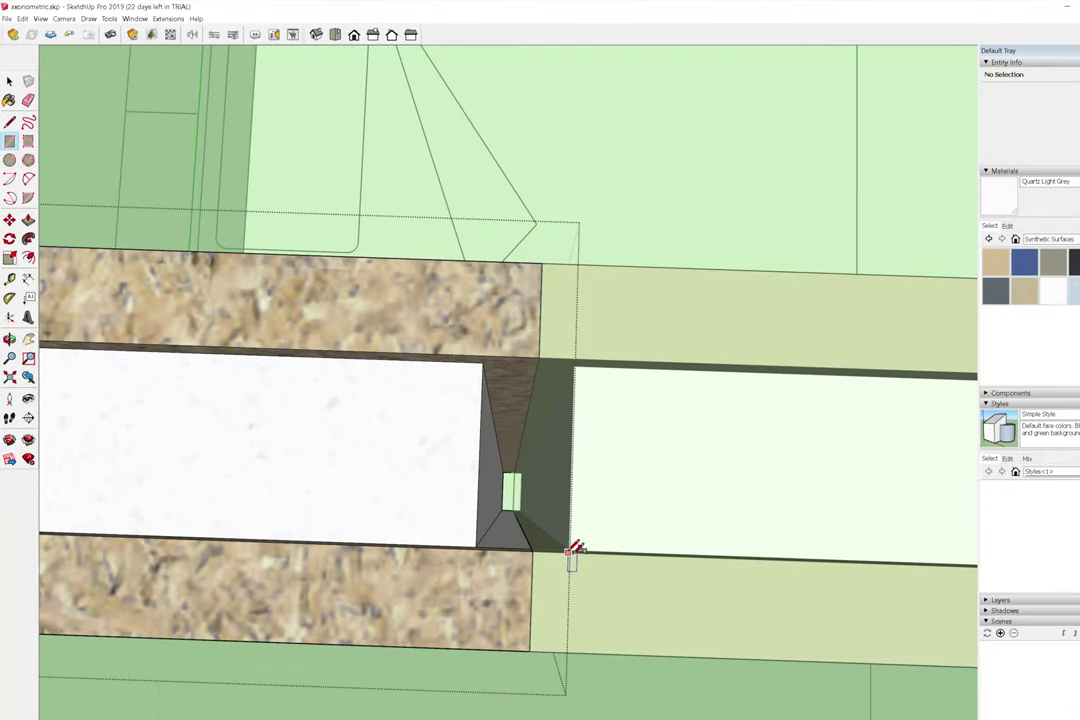
{"action": "scroll", "coordinate": [572, 550], "scroll_direction": "up", "scroll_amount": 2}
{"action": "left_click", "coordinate": [436, 244]}
{"action": "scroll", "coordinate": [268, 265], "scroll_direction": "down", "scroll_amount": 5}
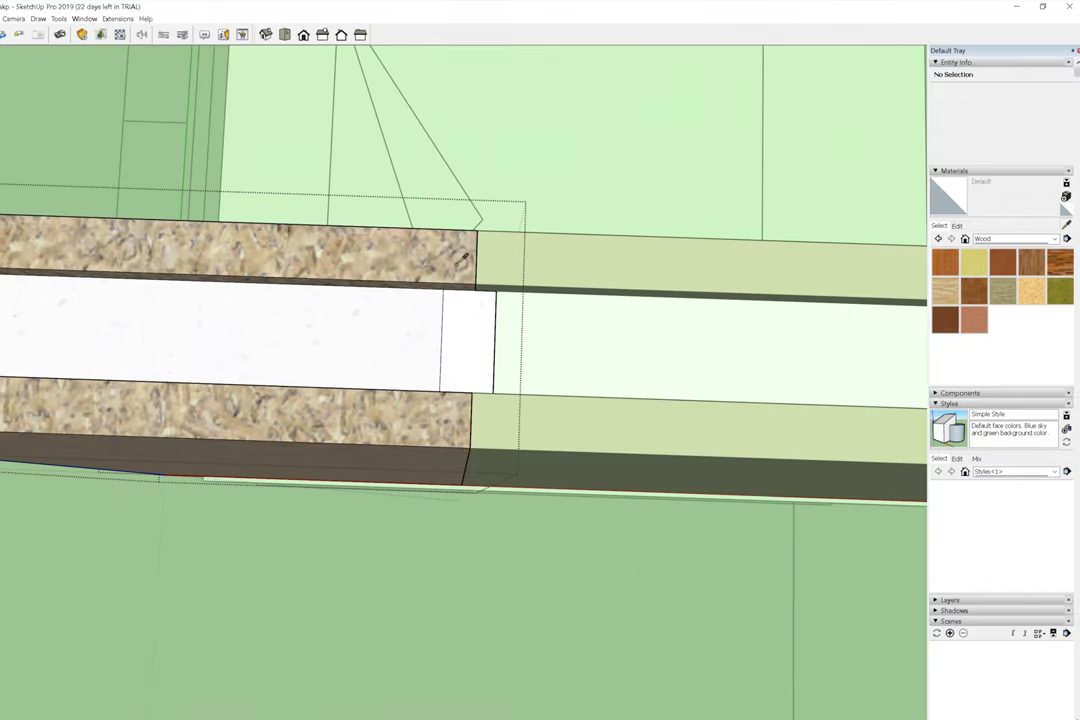
{"action": "middle_click_drag", "start_coordinate": [562, 205], "coordinate": [156, 143]}
{"action": "key", "text": "space"}
{"action": "left_click", "coordinate": [265, 518]}
{"action": "middle_click_drag", "start_coordinate": [265, 518], "coordinate": [513, 349]}
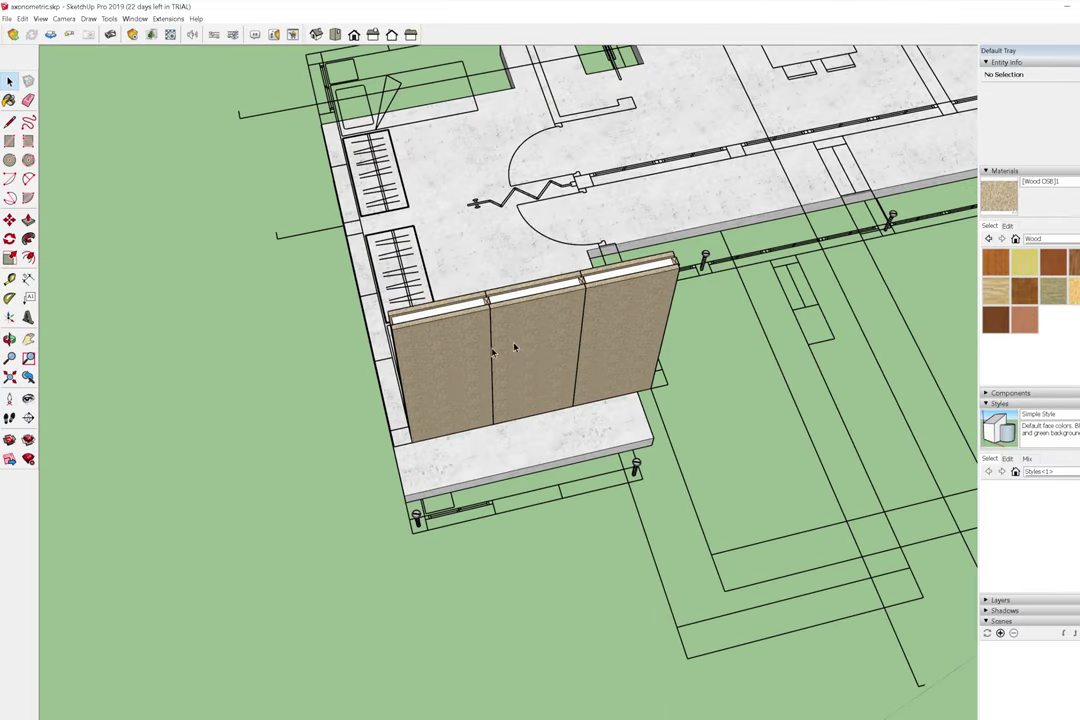
{"action": "left_click", "coordinate": [527, 344]}
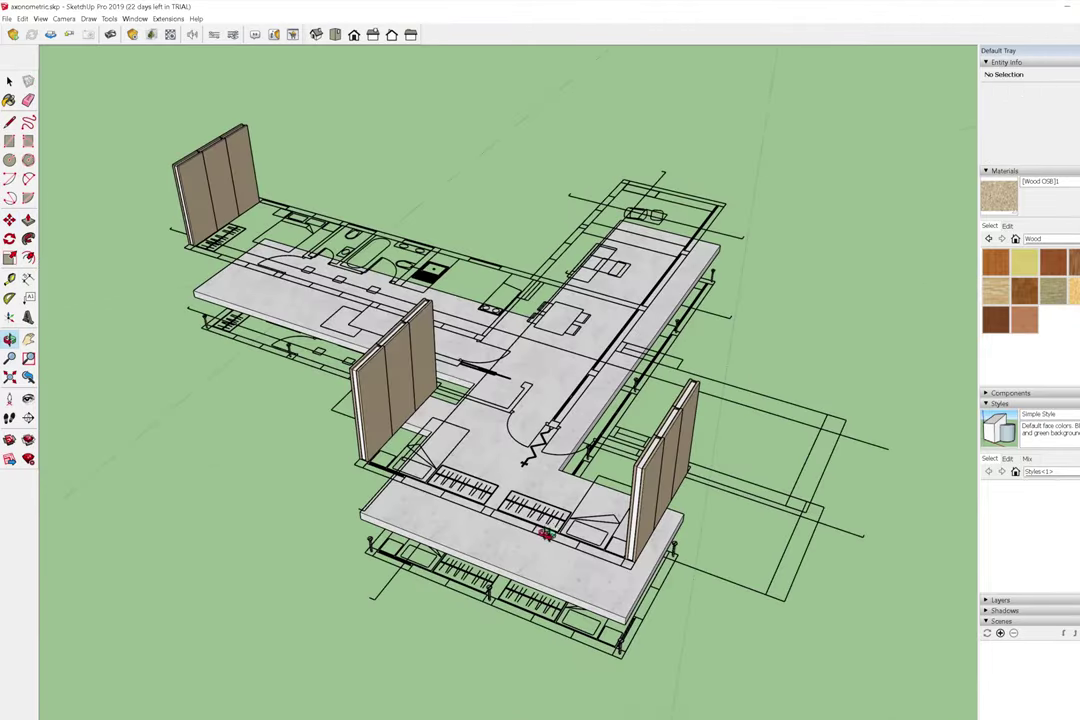
Make one right-wall panel unique so it is independent of its copies.
{"action": "left_click", "coordinate": [524, 448]}
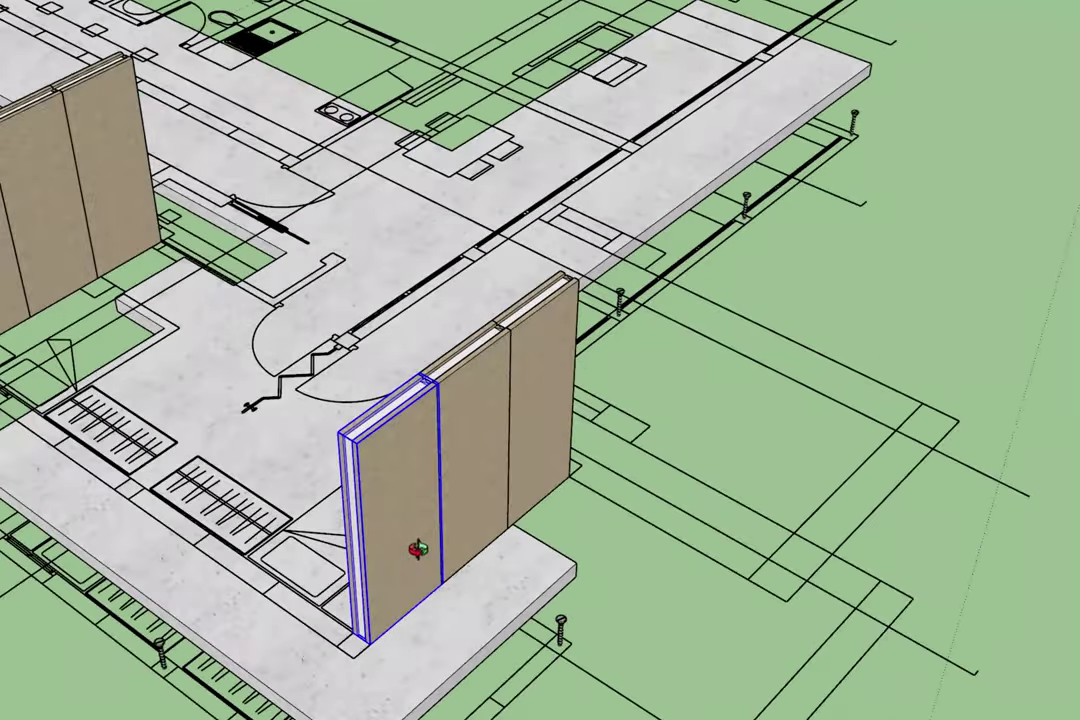
{"action": "right_click", "coordinate": [422, 551]}
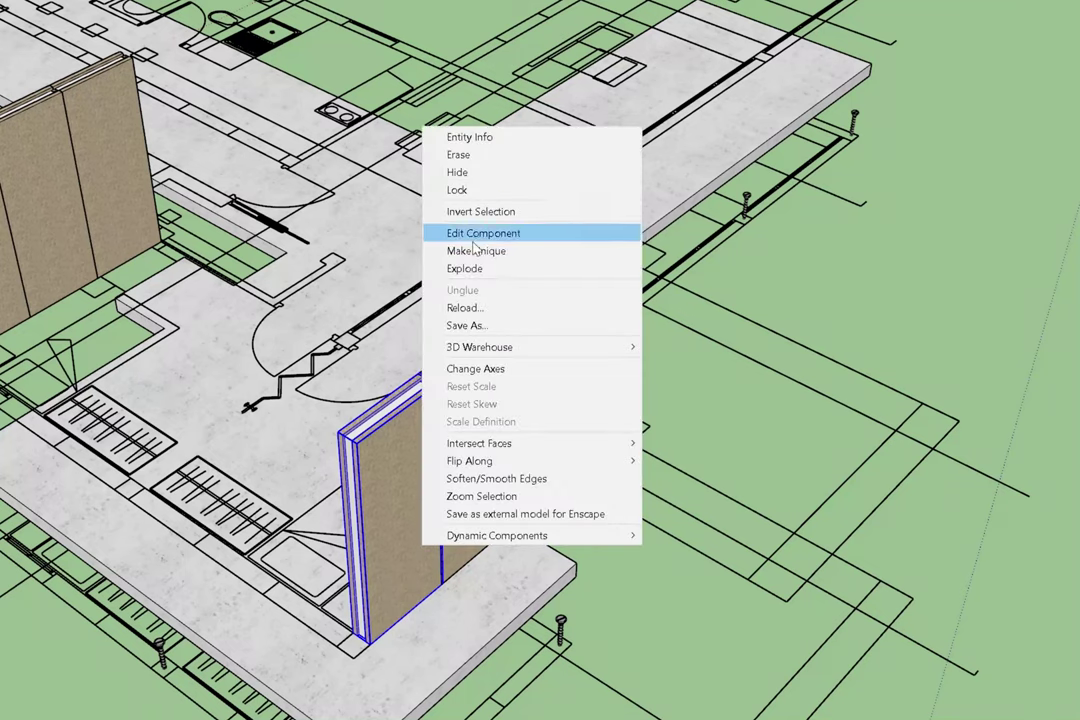
{"action": "left_click", "coordinate": [513, 251]}
{"action": "key", "text": "m"}
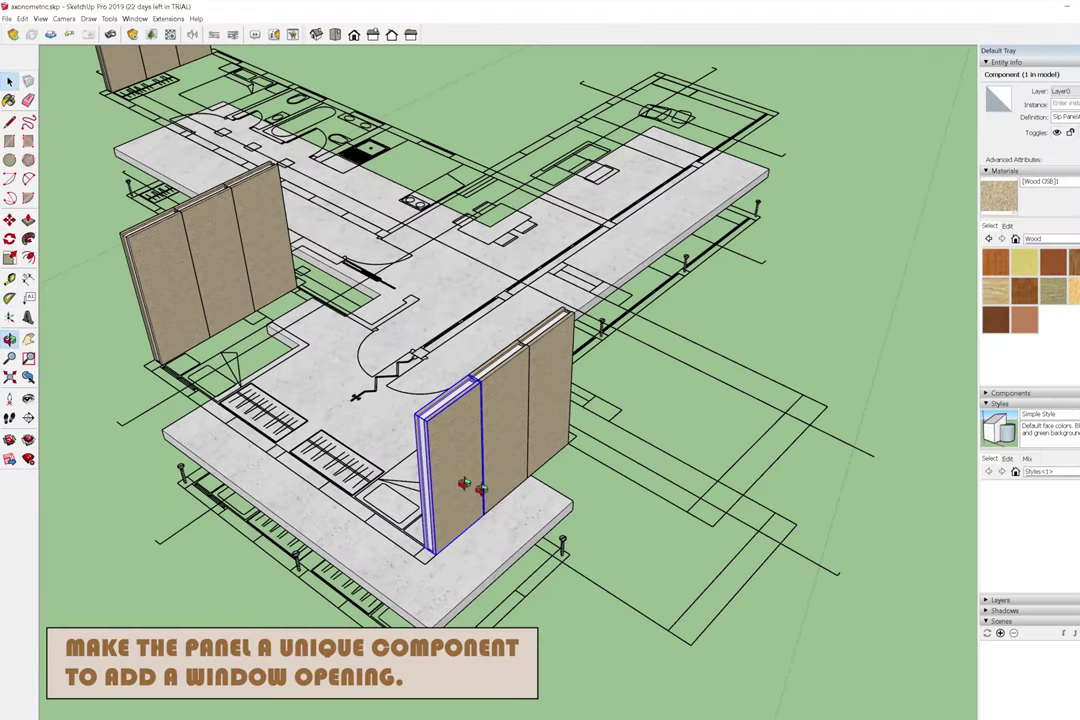
{"action": "middle_click_drag", "start_coordinate": [465, 485], "coordinate": [335, 340]}
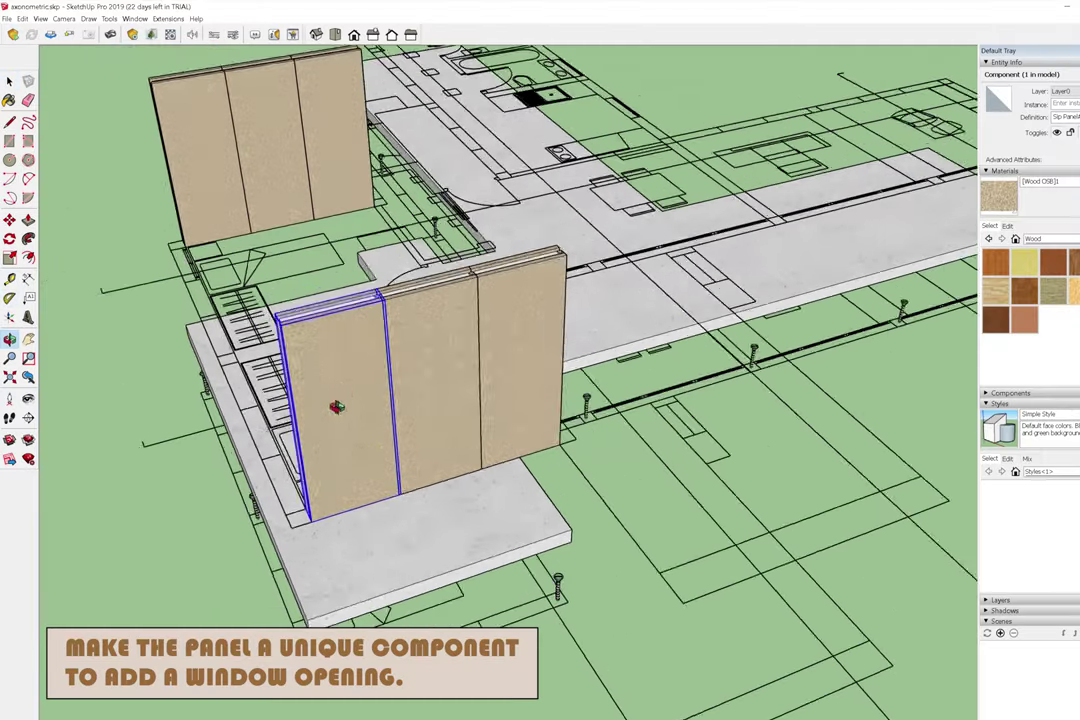
Inside the unique panel, draw window-height lines and push the middle section inward.
{"action": "right_click", "coordinate": [503, 395]}
{"action": "left_click", "coordinate": [545, 460]}
{"action": "key", "text": "l"}
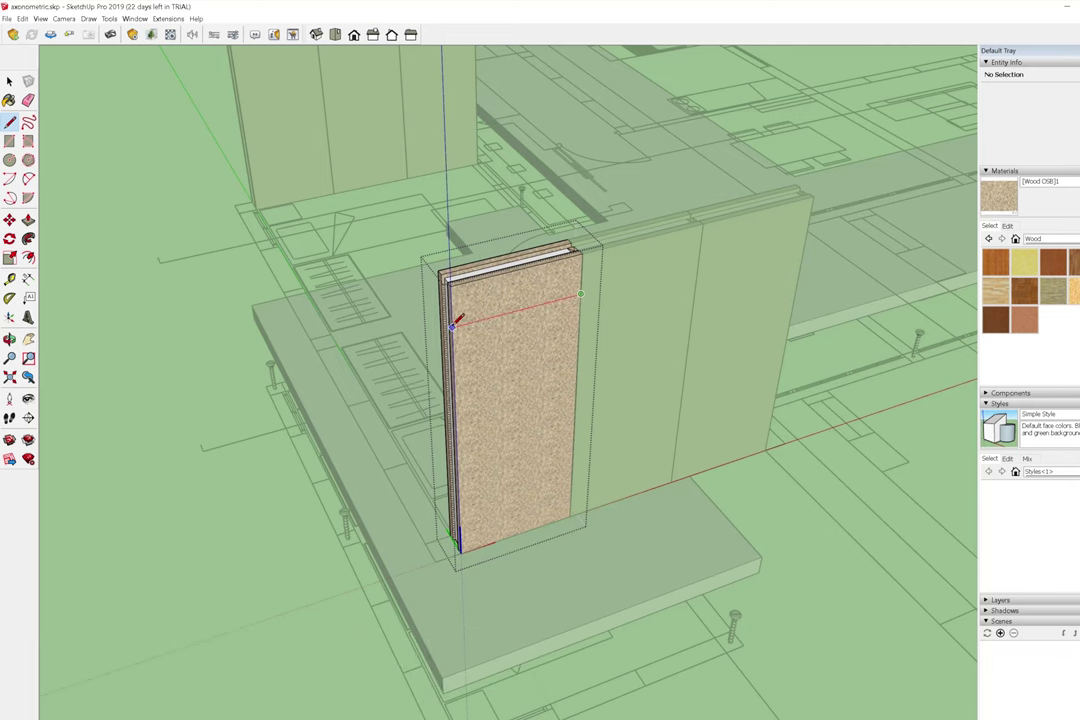
{"action": "scroll", "coordinate": [583, 328], "scroll_direction": "up", "scroll_amount": 2}
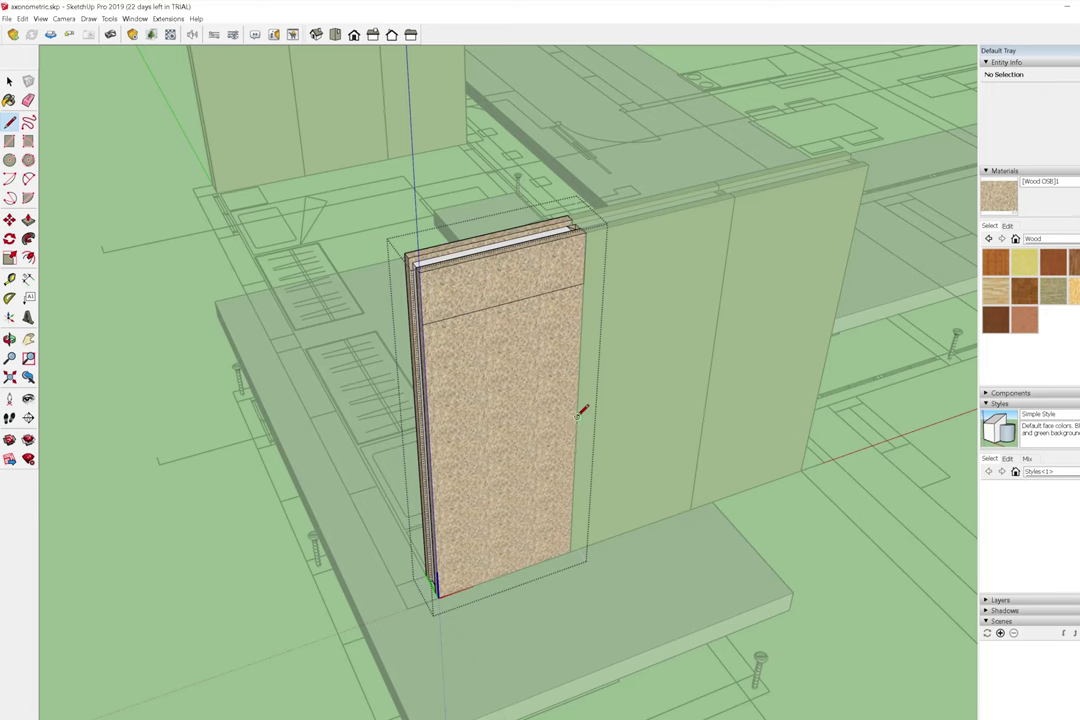
{"action": "left_click", "coordinate": [28, 220]}
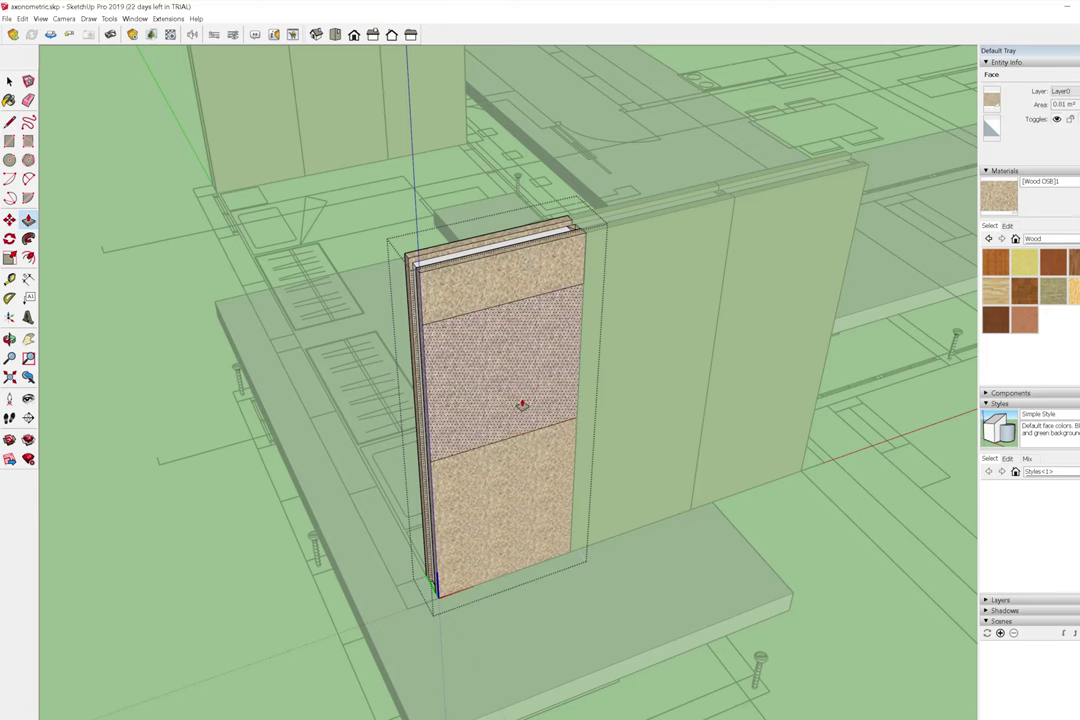
{"action": "left_click", "coordinate": [474, 358]}
{"action": "left_click", "coordinate": [411, 333]}
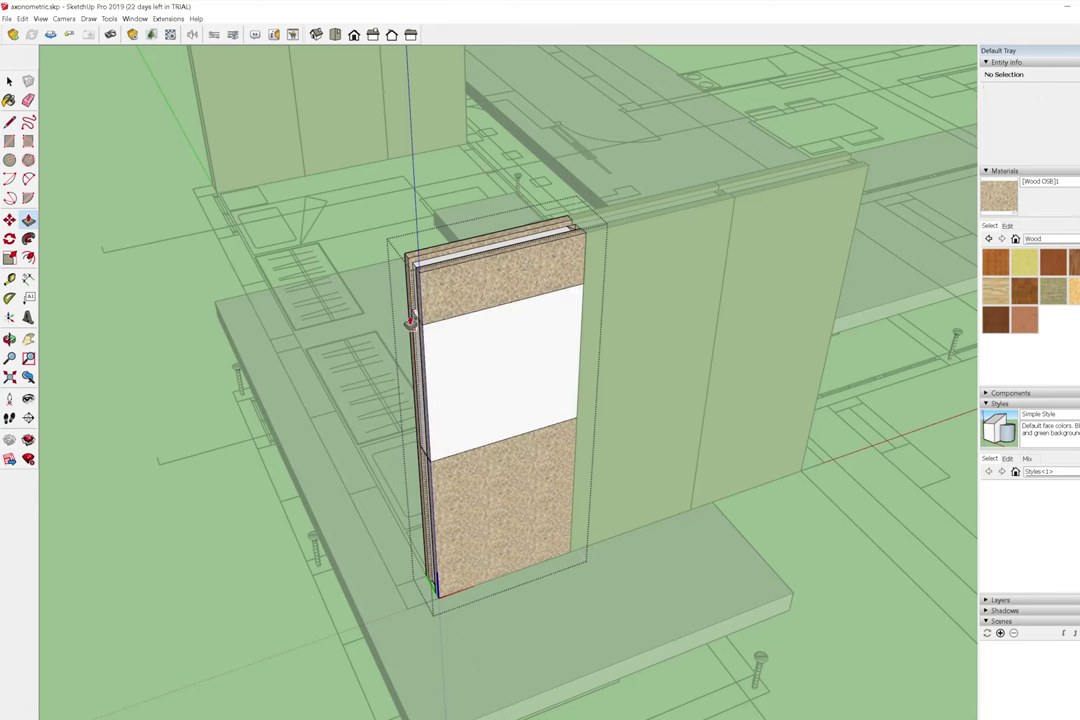
Erase the recessed middle face to open the window, then exit the panel.
{"action": "left_click", "coordinate": [482, 393]}
{"action": "right_click", "coordinate": [480, 383]}
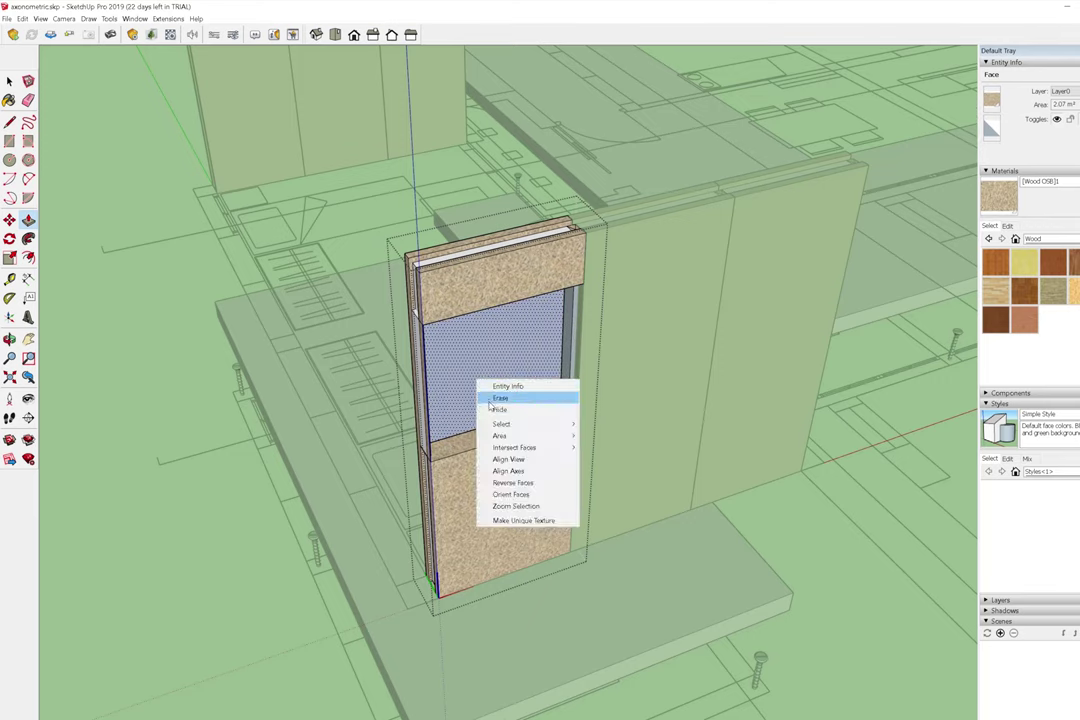
{"action": "left_click", "coordinate": [490, 399]}
{"action": "key", "text": "Escape"}
{"action": "middle_click_drag", "start_coordinate": [706, 340], "coordinate": [200, 349]}
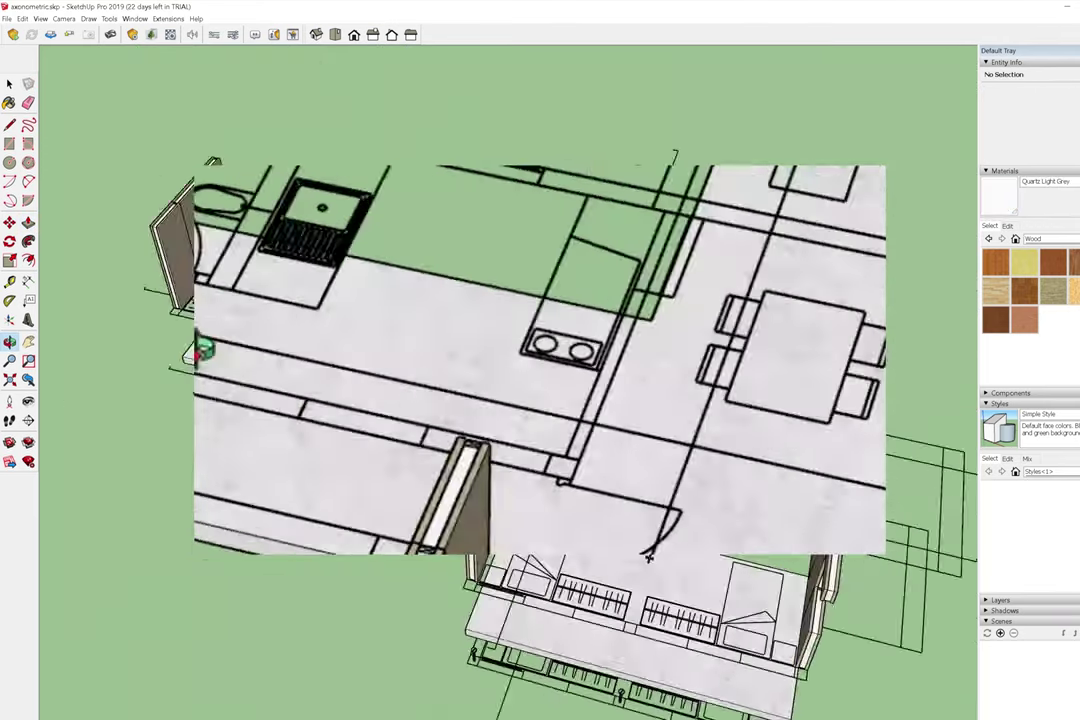
{"action": "scroll", "coordinate": [500, 400], "scroll_direction": "down", "scroll_amount": 5}
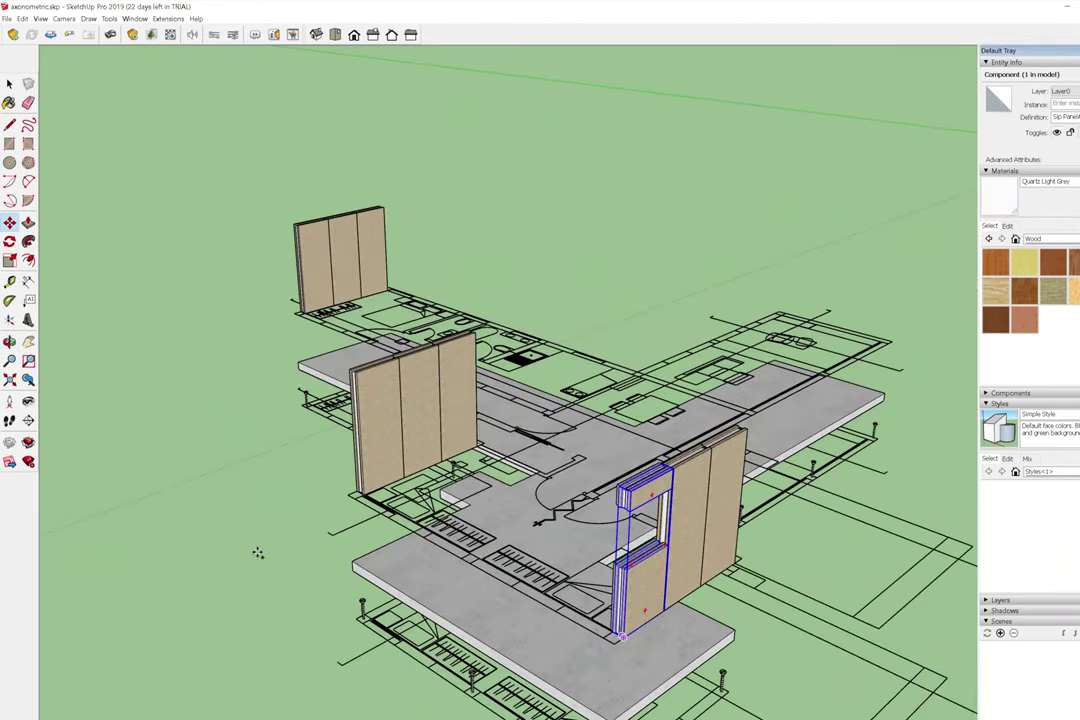
Move the window panel off the slab to the left and rotate it into alignment.
{"action": "left_click_drag", "start_coordinate": [621, 651], "coordinate": [245, 562]}
{"action": "left_click", "coordinate": [9, 241]}
{"action": "left_click", "coordinate": [432, 583]}
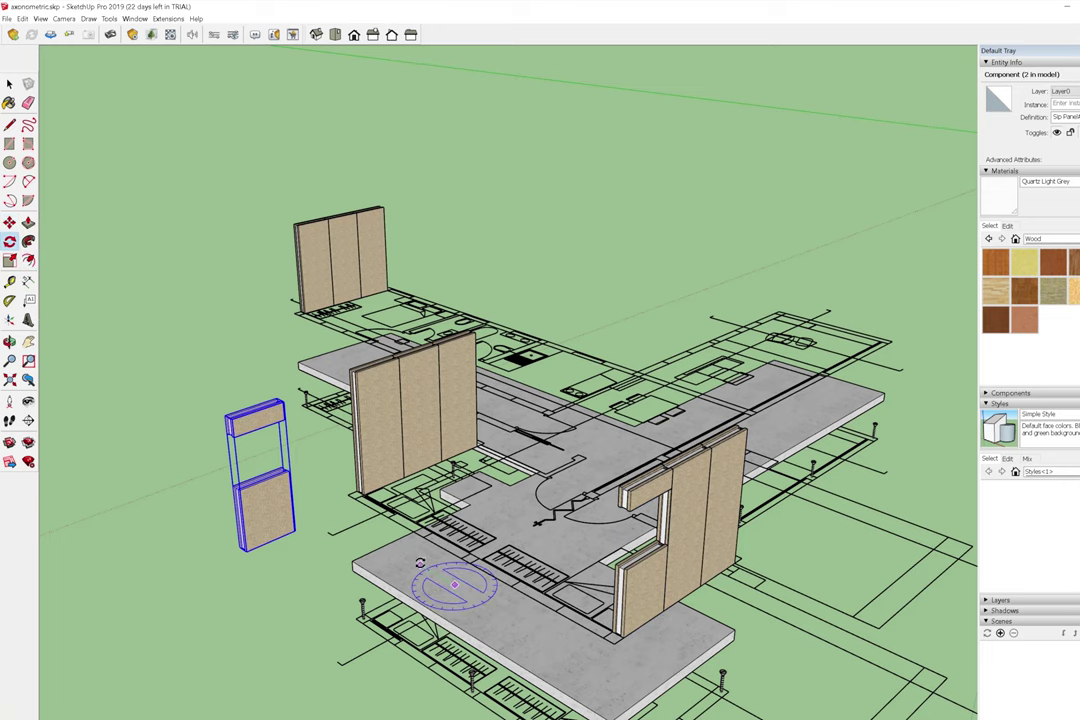
{"action": "left_click", "coordinate": [320, 645]}
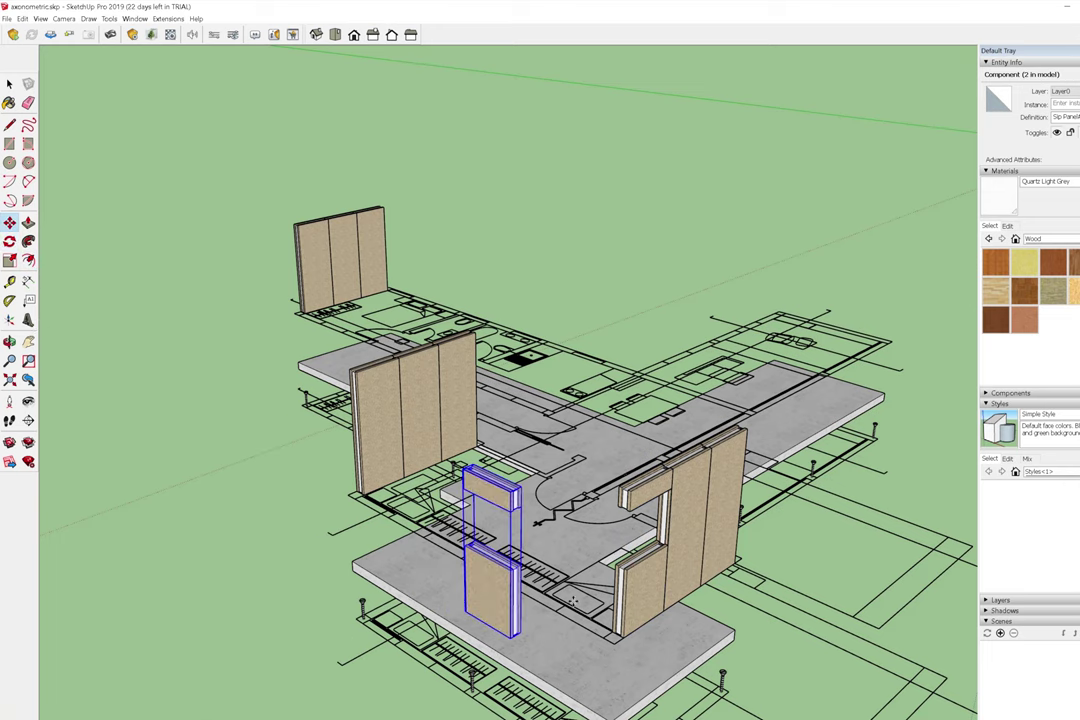
{"action": "scroll", "coordinate": [350, 500], "scroll_direction": "up", "scroll_amount": 3}
{"action": "scroll", "coordinate": [384, 547], "scroll_direction": "down", "scroll_amount": 2}
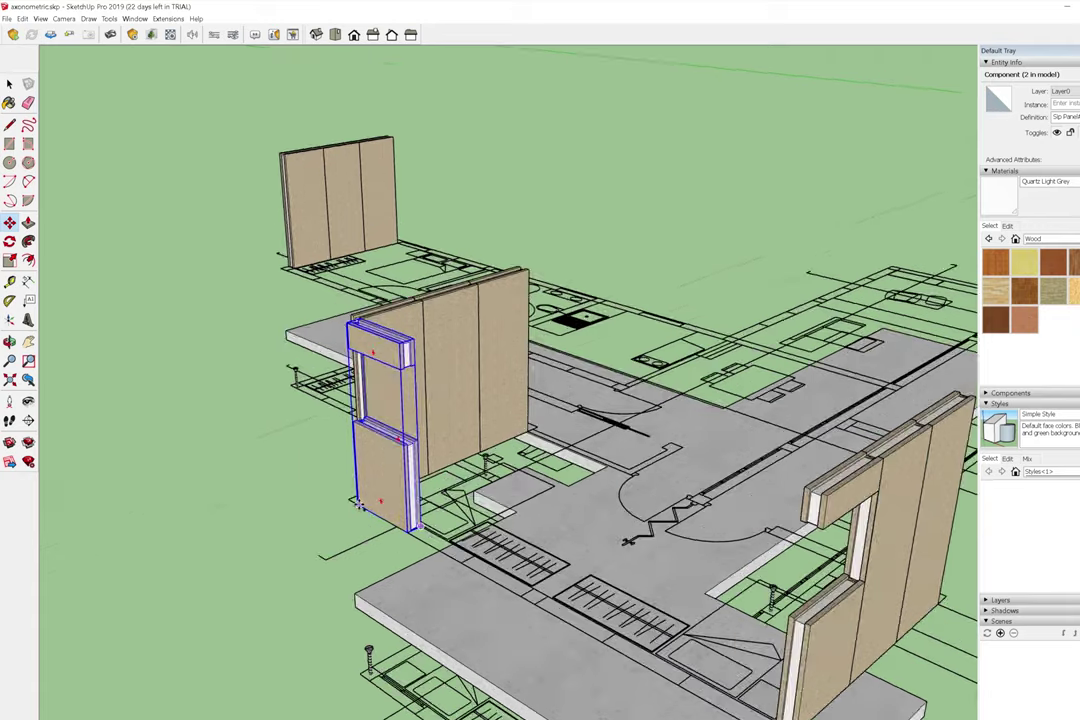
{"action": "scroll", "coordinate": [384, 547], "scroll_direction": "down", "scroll_amount": 2}
{"action": "mouse_move", "coordinate": [384, 547]}
{"action": "middle_mouse_down"}
{"action": "mouse_move", "coordinate": [174, 620]}
{"action": "mouse_move", "coordinate": [385, 537]}
{"action": "mouse_move", "coordinate": [300, 450]}
{"action": "middle_mouse_up"}
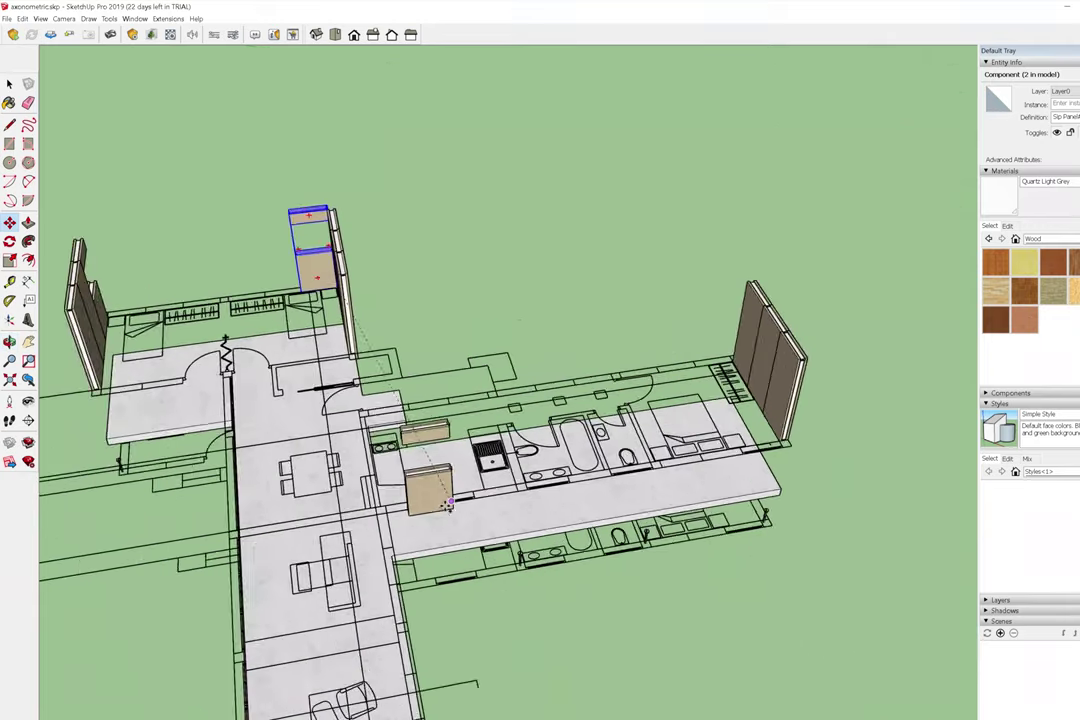
{"action": "scroll", "coordinate": [300, 450], "scroll_direction": "up", "scroll_amount": 3}
Copy the window panel to two positions along the kitchen wall.
{"action": "key", "text": "m"}
{"action": "left_click_drag", "start_coordinate": [268, 178], "coordinate": [498, 490], "text": "ctrl"}
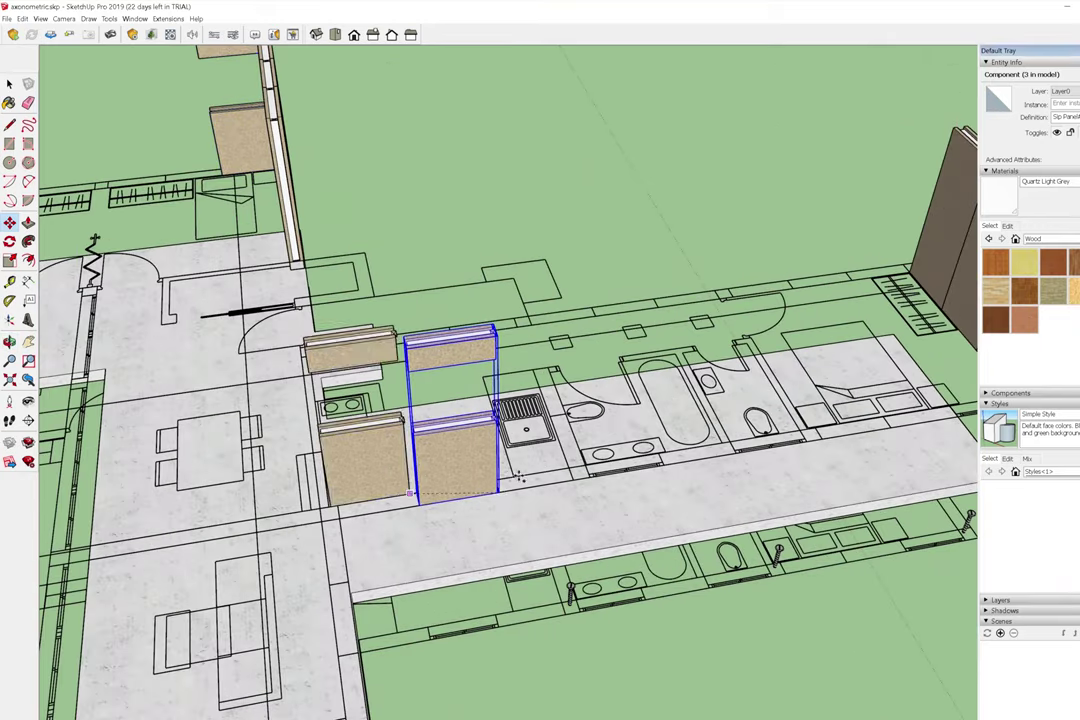
{"action": "middle_click_drag", "start_coordinate": [422, 482], "coordinate": [566, 470]}
{"action": "left_click_drag", "start_coordinate": [566, 470], "coordinate": [377, 545], "text": "ctrl"}
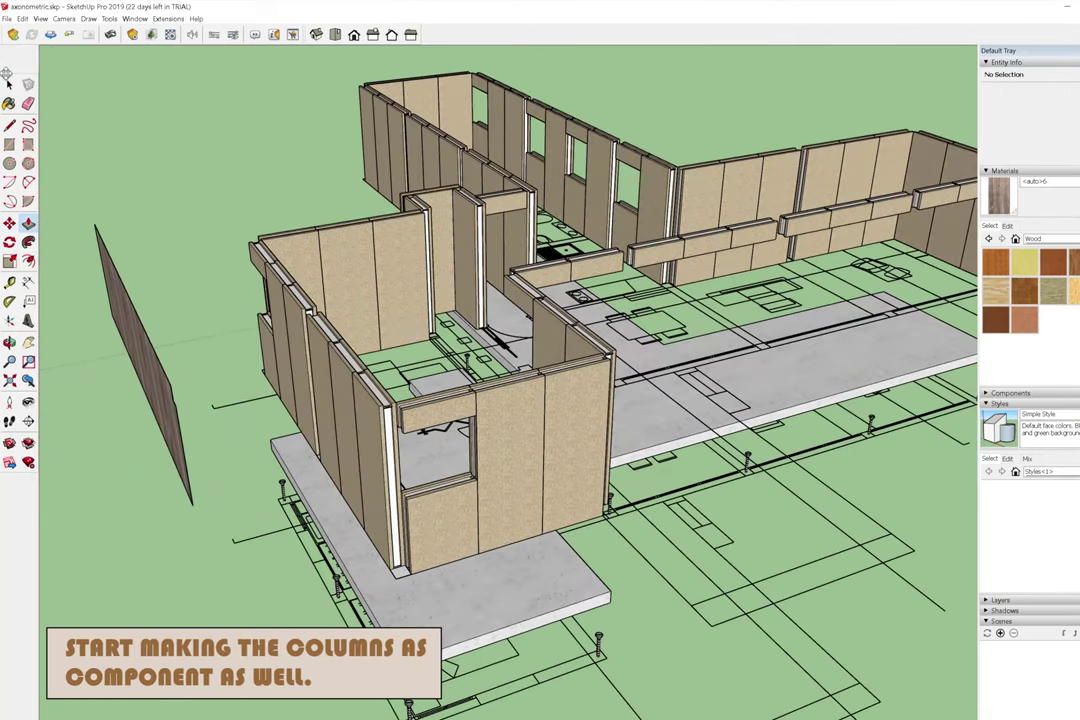
Turn the column base outline into a component.
{"action": "scroll", "coordinate": [406, 622], "scroll_direction": "up", "scroll_amount": 1}
{"action": "double_click", "coordinate": [393, 559]}
{"action": "right_click", "coordinate": [393, 559]}
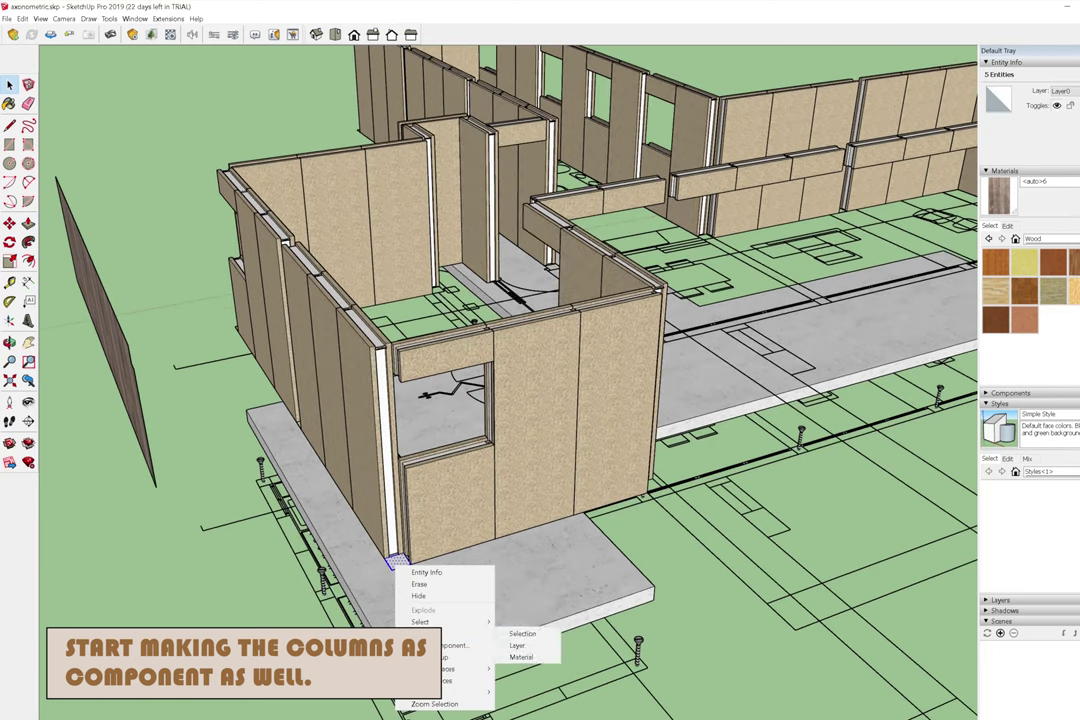
{"action": "right_click", "coordinate": [396, 563]}
{"action": "left_click", "coordinate": [446, 639]}
{"action": "key", "text": "Return"}
Extrude the column base up to full height inside the component.
{"action": "right_click", "coordinate": [396, 561]}
{"action": "left_click", "coordinate": [420, 355]}
{"action": "key", "text": "p"}
{"action": "left_click", "coordinate": [397, 566]}
{"action": "left_click", "coordinate": [396, 352]}
{"action": "key", "text": "space"}
{"action": "left_click", "coordinate": [396, 510]}
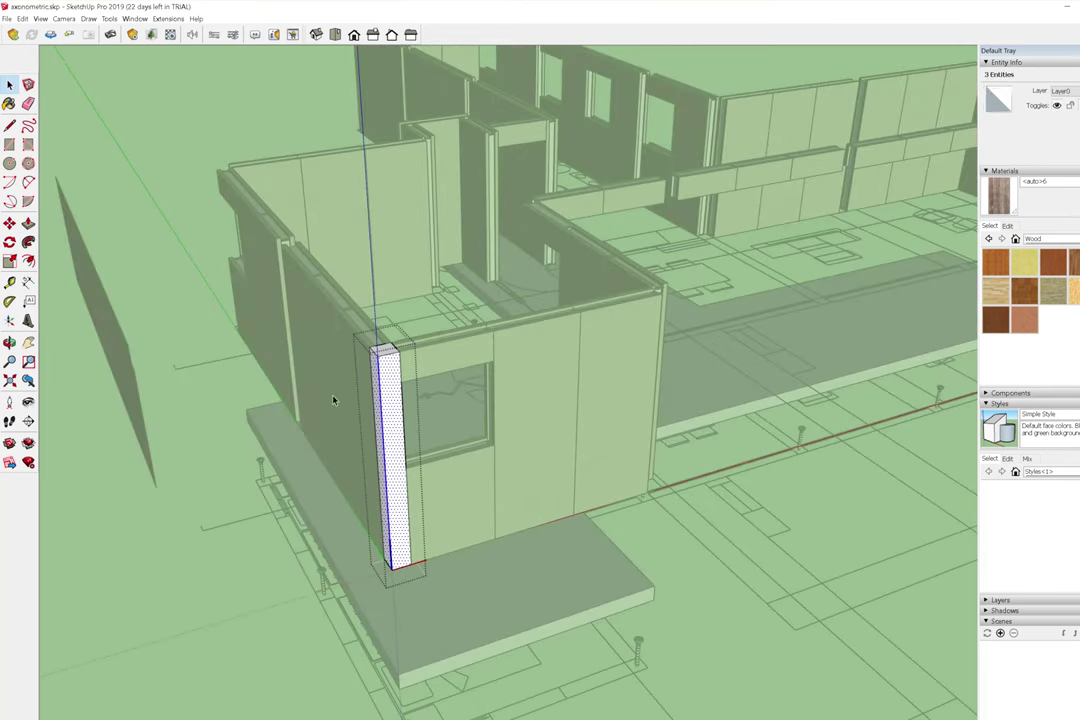
{"action": "key", "text": "Escape"}
Copy the column to the right end of the front beam and at points along it.
{"action": "key", "text": "m"}
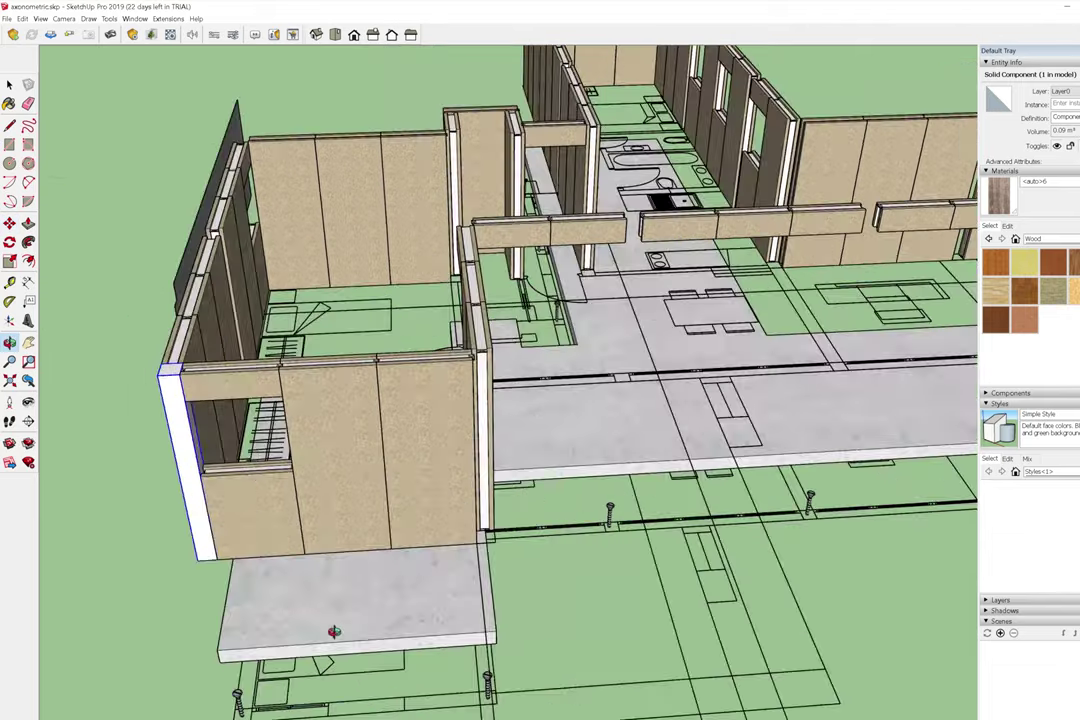
{"action": "middle_click_drag", "start_coordinate": [560, 420], "coordinate": [470, 410]}
{"action": "left_click", "coordinate": [355, 515]}
{"action": "key", "text": "ctrl"}
{"action": "left_click", "coordinate": [577, 398]}
{"action": "left_click", "coordinate": [574, 398]}
{"action": "key", "text": "ctrl"}
{"action": "left_click", "coordinate": [422, 378]}
{"action": "left_click", "coordinate": [424, 378]}
{"action": "key", "text": "ctrl"}
{"action": "left_click", "coordinate": [820, 420]}
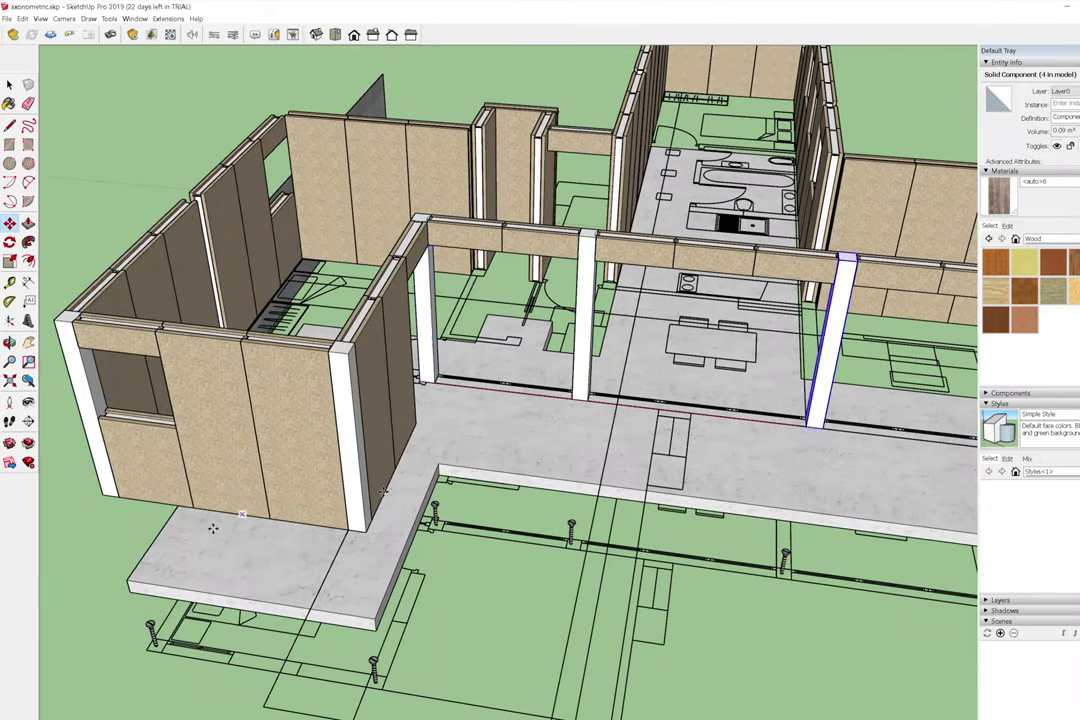
{"action": "middle_click_drag", "start_coordinate": [212, 523], "coordinate": [630, 515]}
{"action": "left_click", "coordinate": [630, 515]}
{"action": "left_click", "coordinate": [632, 516]}
{"action": "key", "text": "ctrl"}
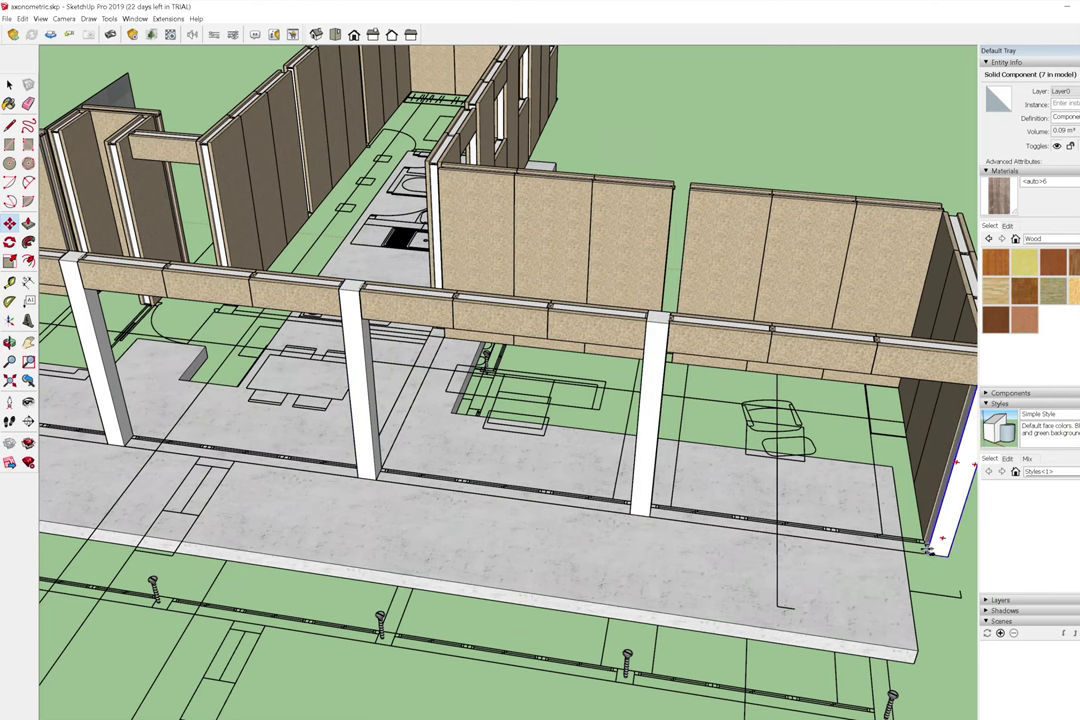
Copy columns to the left and right ends of the wall.
{"action": "scroll", "coordinate": [928, 548], "scroll_direction": "down", "scroll_amount": 5}
{"action": "mouse_move", "coordinate": [600, 450]}
{"action": "middle_mouse_down"}
{"action": "mouse_move", "coordinate": [354, 457]}
{"action": "mouse_move", "coordinate": [636, 535]}
{"action": "middle_mouse_up"}
{"action": "scroll", "coordinate": [643, 487], "scroll_direction": "up", "scroll_amount": 5}
{"action": "left_click", "coordinate": [643, 487]}
{"action": "key", "text": "ctrl"}
{"action": "left_click", "coordinate": [218, 408]}
{"action": "scroll", "coordinate": [415, 499], "scroll_direction": "down", "scroll_amount": 5}
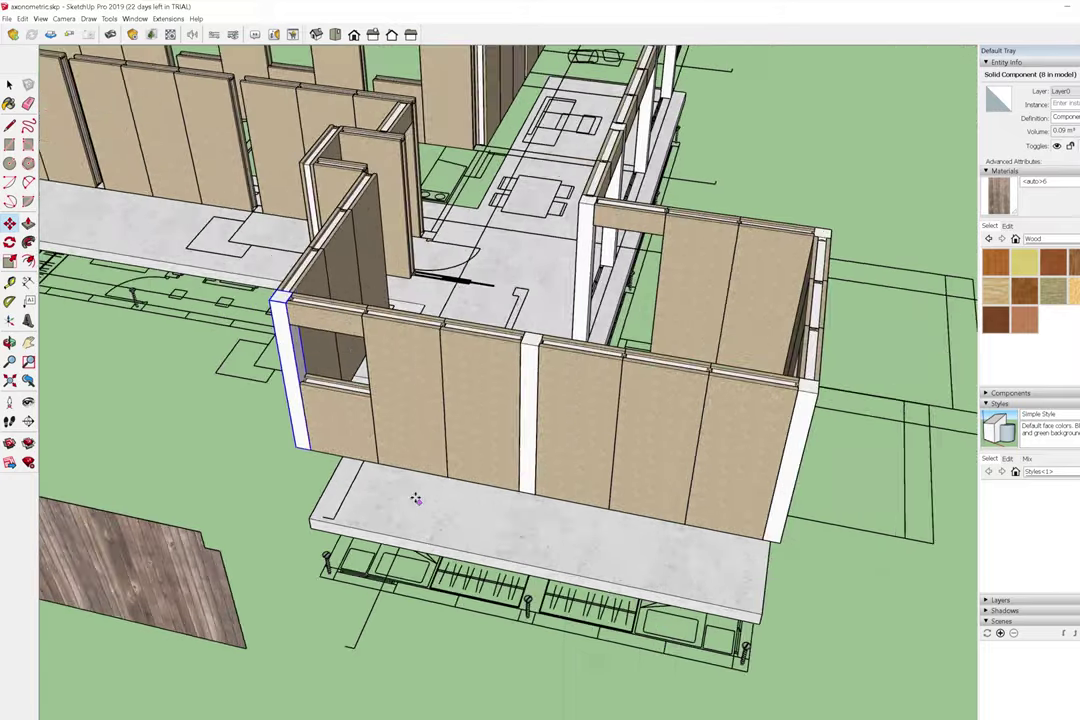
{"action": "scroll", "coordinate": [217, 414], "scroll_direction": "down", "scroll_amount": 2}
{"action": "middle_click_drag", "start_coordinate": [217, 414], "coordinate": [482, 457]}
{"action": "scroll", "coordinate": [415, 284], "scroll_direction": "up", "scroll_amount": 4}
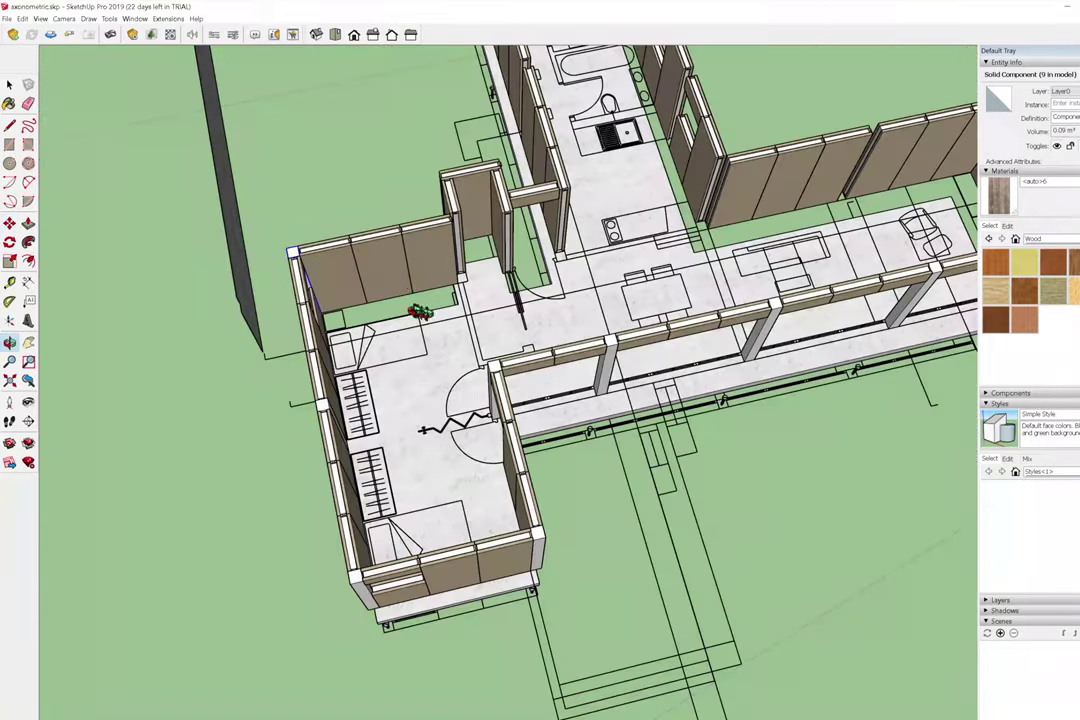
{"action": "scroll", "coordinate": [420, 312], "scroll_direction": "up", "scroll_amount": 3}
{"action": "left_click", "coordinate": [589, 200]}
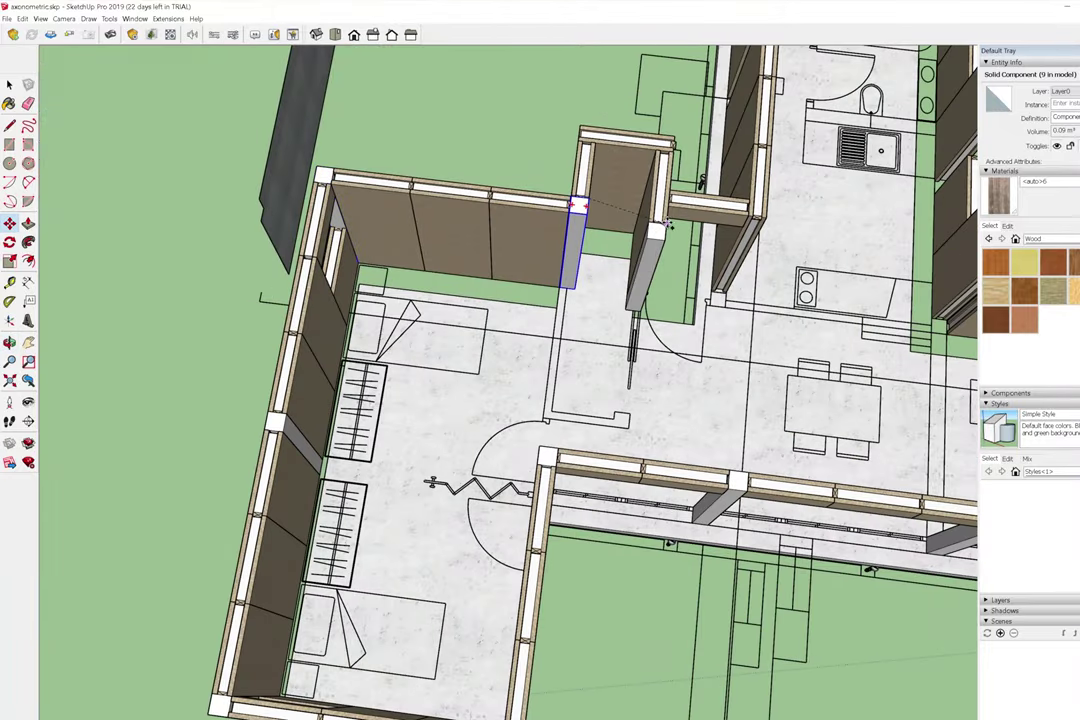
Place column copies in the kitchen wall gap and at the far wall corner.
{"action": "middle_click_drag", "start_coordinate": [668, 225], "coordinate": [600, 300]}
{"action": "scroll", "coordinate": [600, 300], "scroll_direction": "up", "scroll_amount": 2}
{"action": "scroll", "coordinate": [400, 330], "scroll_direction": "down", "scroll_amount": 4}
{"action": "scroll", "coordinate": [280, 367], "scroll_direction": "up", "scroll_amount": 6}
{"action": "scroll", "coordinate": [280, 367], "scroll_direction": "down", "scroll_amount": 2}
{"action": "scroll", "coordinate": [283, 363], "scroll_direction": "down", "scroll_amount": 2}
{"action": "scroll", "coordinate": [745, 445], "scroll_direction": "up", "scroll_amount": 3}
{"action": "scroll", "coordinate": [752, 393], "scroll_direction": "up", "scroll_amount": 4}
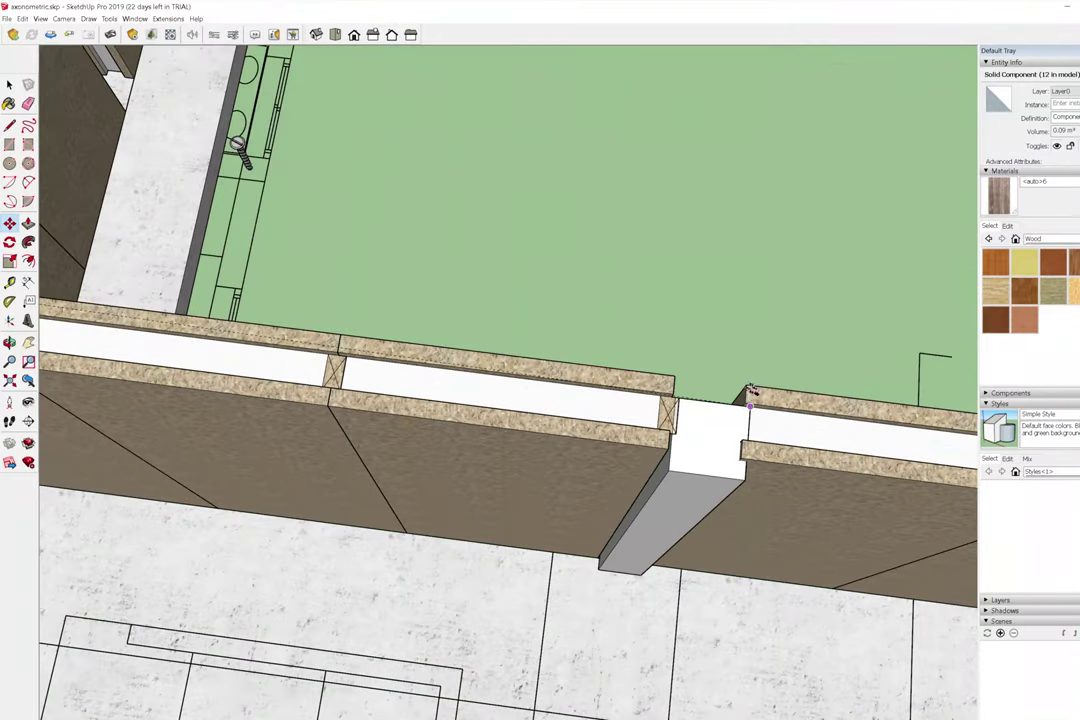
{"action": "left_click", "coordinate": [752, 393]}
{"action": "middle_click_drag", "start_coordinate": [752, 393], "coordinate": [318, 343]}
{"action": "scroll", "coordinate": [318, 343], "scroll_direction": "down", "scroll_amount": 2}
{"action": "scroll", "coordinate": [448, 328], "scroll_direction": "up", "scroll_amount": 3}
{"action": "scroll", "coordinate": [460, 330], "scroll_direction": "down", "scroll_amount": 3}
{"action": "scroll", "coordinate": [225, 303], "scroll_direction": "down", "scroll_amount": 2}
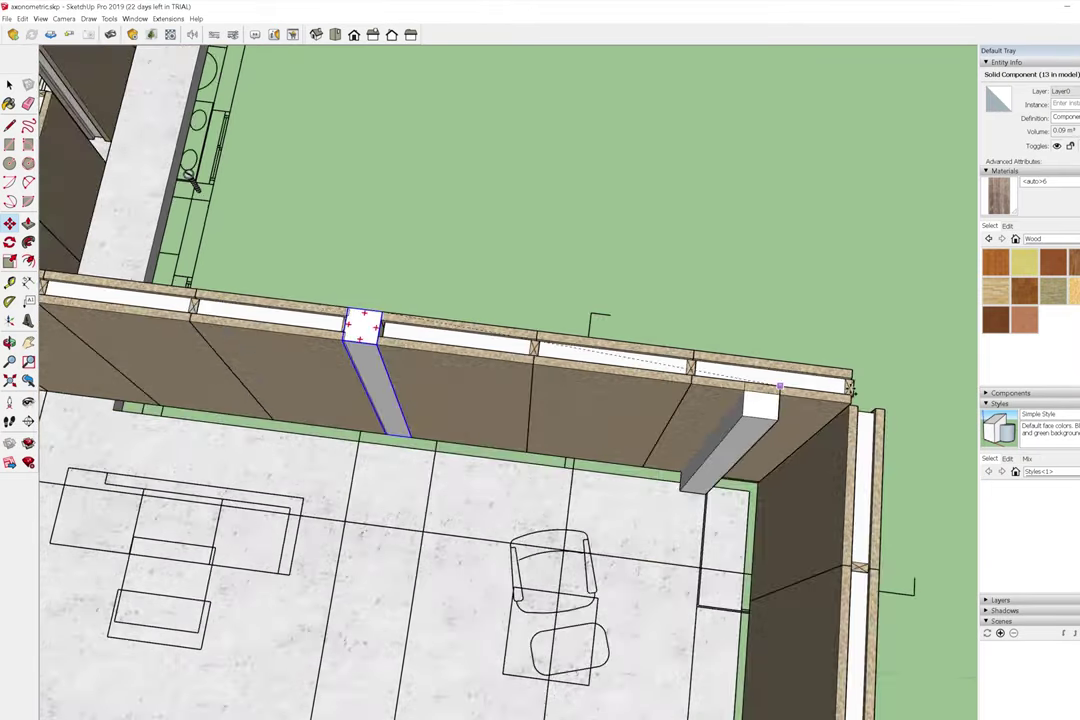
{"action": "left_click", "coordinate": [362, 322]}
{"action": "scroll", "coordinate": [916, 357], "scroll_direction": "up", "scroll_amount": 3}
{"action": "left_click", "coordinate": [957, 352]}
Add column copies at the remaining wall corner and wall end.
{"action": "scroll", "coordinate": [781, 224], "scroll_direction": "down", "scroll_amount": 3}
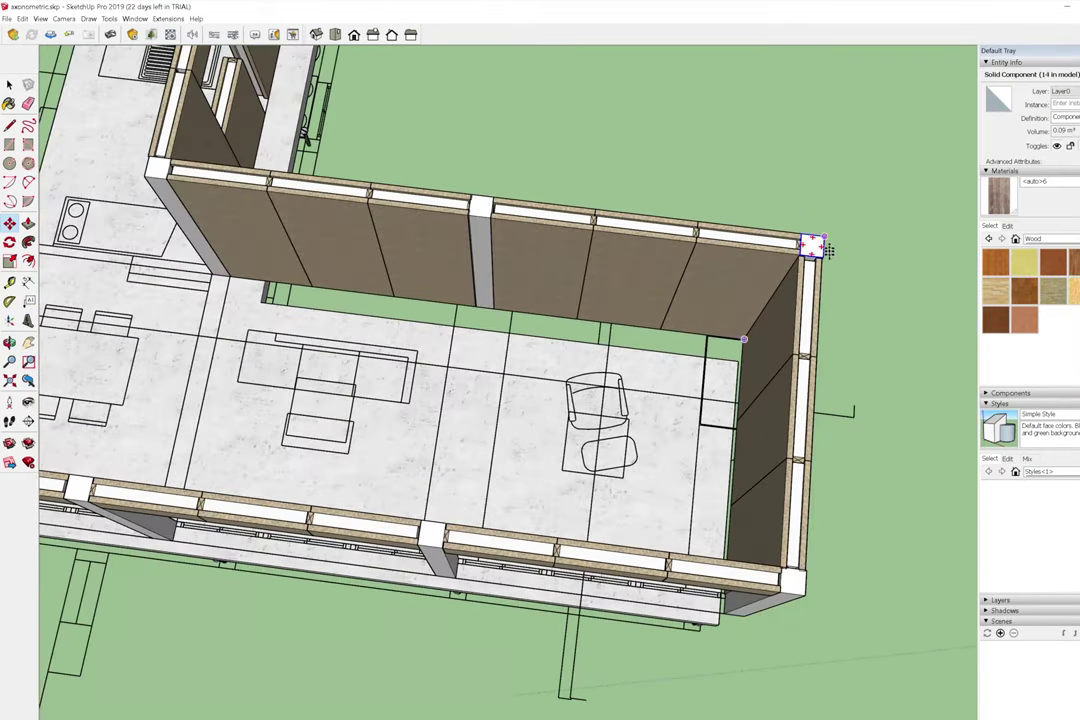
{"action": "scroll", "coordinate": [843, 537], "scroll_direction": "down", "scroll_amount": 3}
{"action": "scroll", "coordinate": [104, 344], "scroll_direction": "up", "scroll_amount": 2}
{"action": "mouse_move", "coordinate": [374, 333]}
{"action": "middle_mouse_down"}
{"action": "mouse_move", "coordinate": [786, 510]}
{"action": "mouse_move", "coordinate": [670, 585]}
{"action": "middle_mouse_up"}
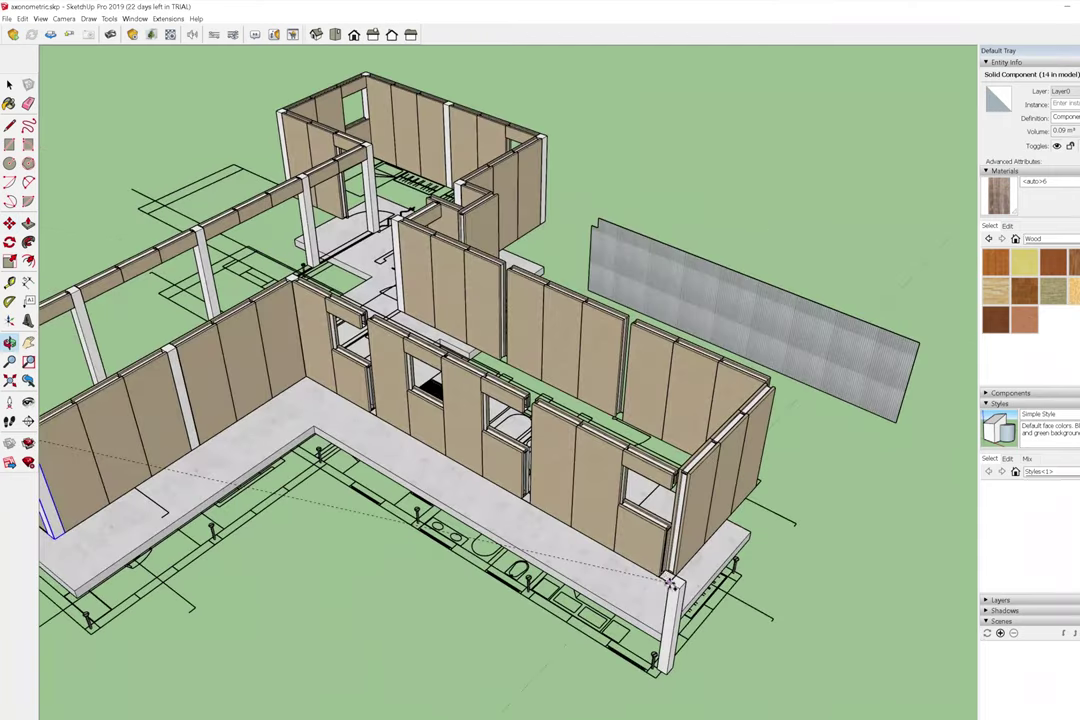
{"action": "left_click_drag", "start_coordinate": [665, 672], "coordinate": [670, 578], "text": "ctrl"}
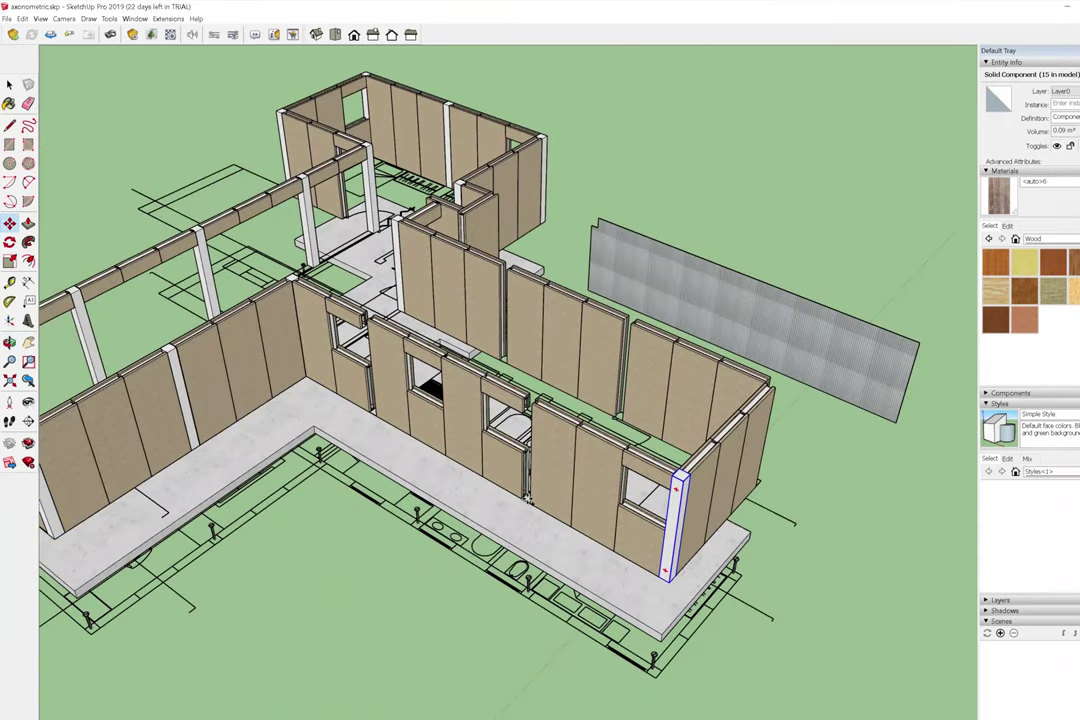
{"action": "mouse_move", "coordinate": [396, 433]}
{"action": "middle_mouse_down"}
{"action": "mouse_move", "coordinate": [378, 549]}
{"action": "mouse_move", "coordinate": [337, 513]}
{"action": "middle_mouse_up"}
{"action": "scroll", "coordinate": [320, 520], "scroll_direction": "up", "scroll_amount": 3}
{"action": "left_click", "coordinate": [297, 526]}
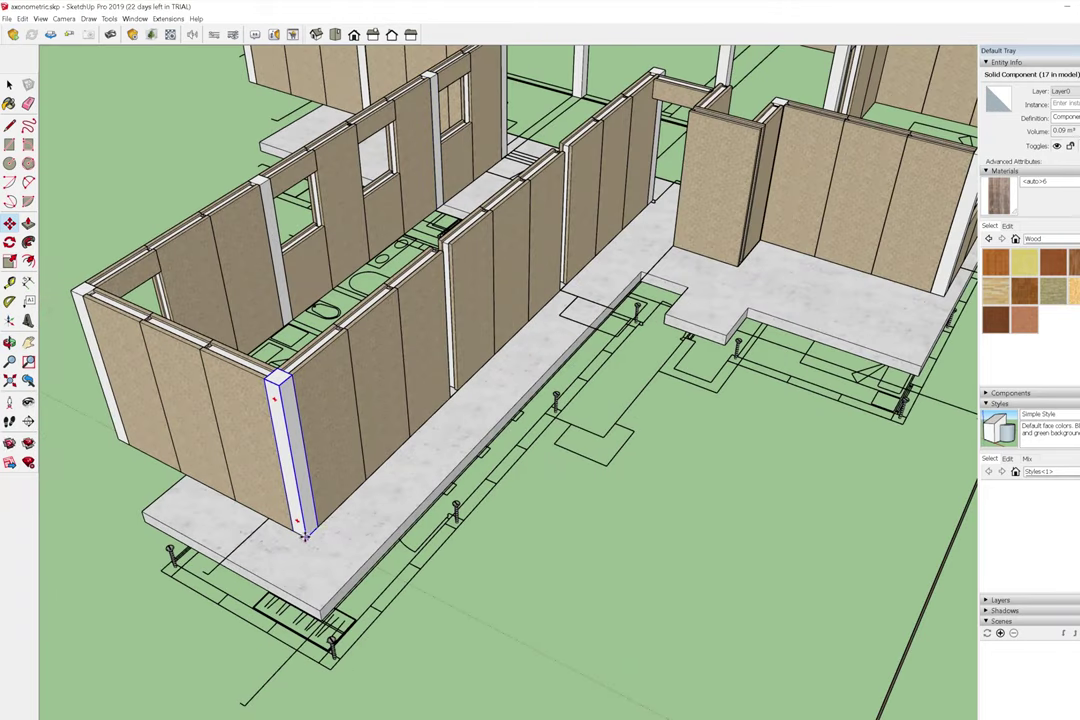
{"action": "left_click", "coordinate": [452, 400]}
{"action": "scroll", "coordinate": [507, 370], "scroll_direction": "down", "scroll_amount": 3}
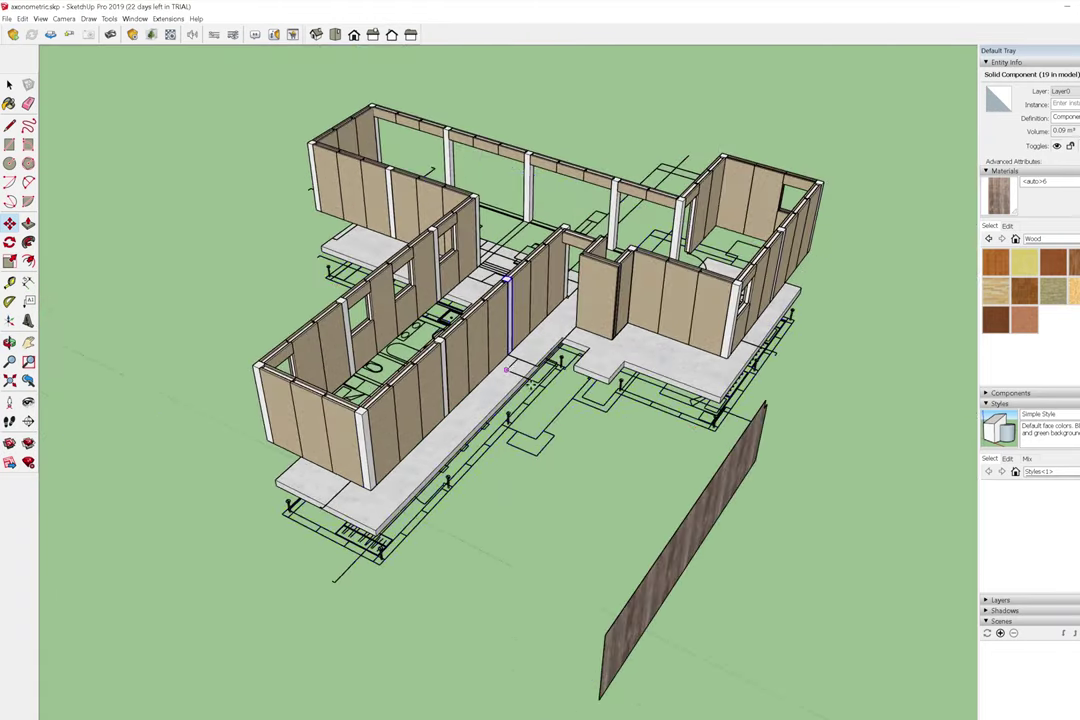
{"action": "middle_click_drag", "start_coordinate": [84, 368], "coordinate": [790, 578]}
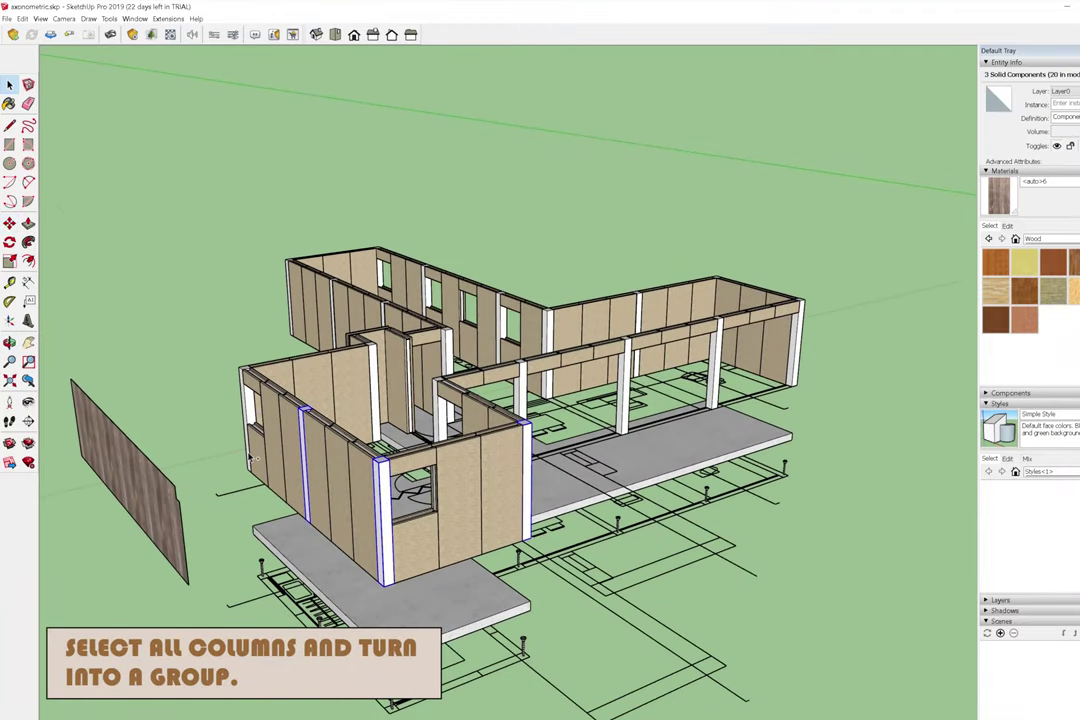
Add the back-wall column to the selection and make all selected columns one group.
{"action": "left_click", "coordinate": [640, 325], "text": "ctrl"}
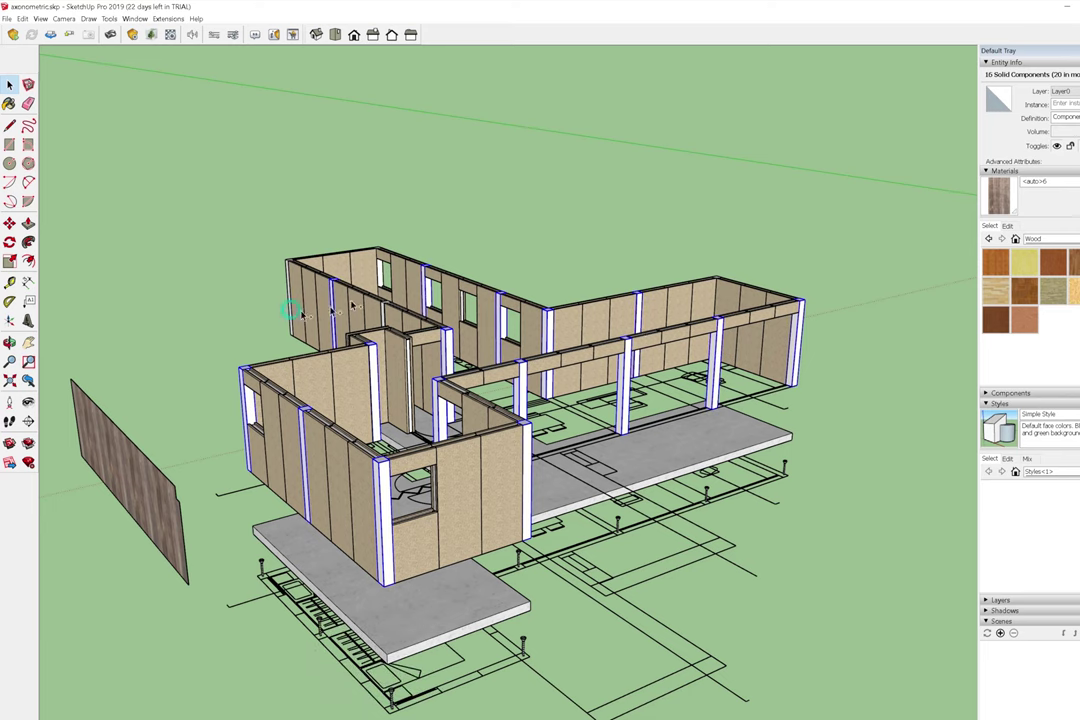
{"action": "scroll", "coordinate": [730, 285], "scroll_direction": "up", "scroll_amount": 5}
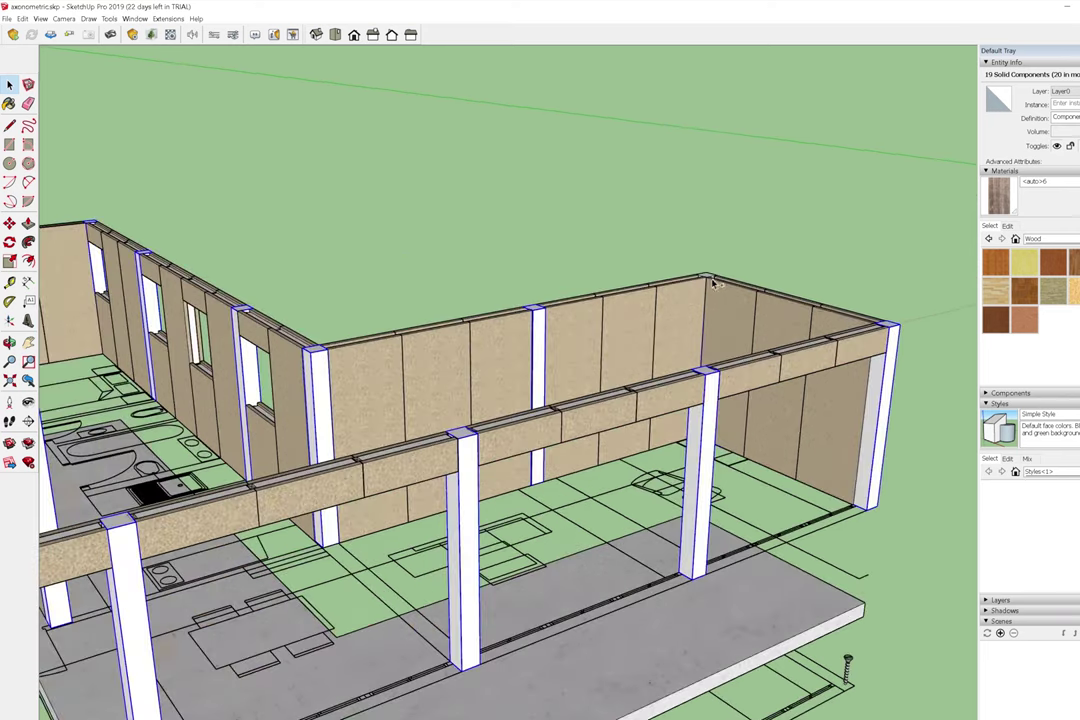
{"action": "right_click", "coordinate": [887, 400]}
{"action": "left_click", "coordinate": [915, 499]}
{"action": "scroll", "coordinate": [727, 283], "scroll_direction": "down", "scroll_amount": 5}
{"action": "scroll", "coordinate": [727, 283], "scroll_direction": "down", "scroll_amount": 3}
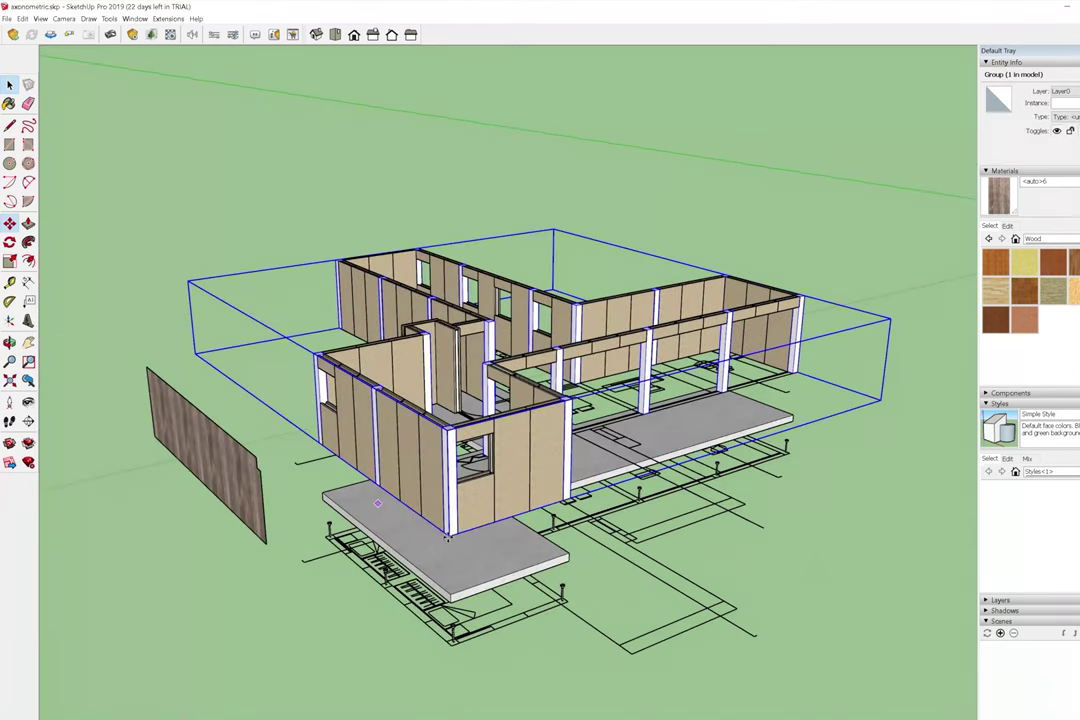
Lift the column group straight up along the blue axis above the walls.
{"action": "left_click_drag", "start_coordinate": [505, 467], "coordinate": [505, 260]}
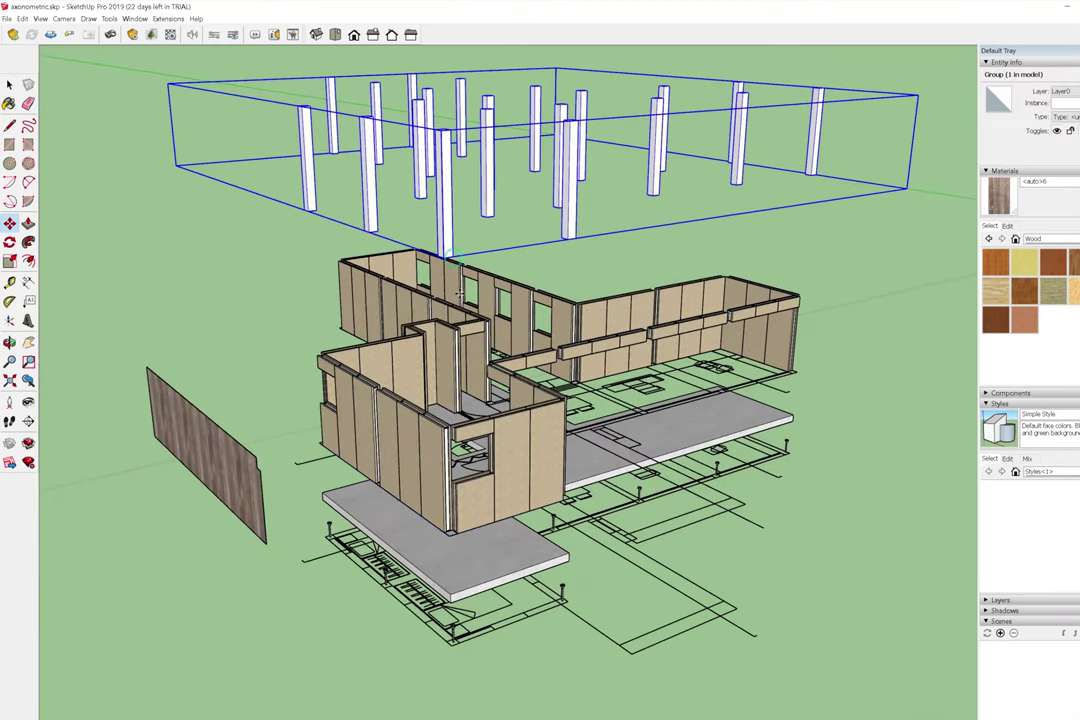
{"action": "left_click_drag", "start_coordinate": [594, 467], "coordinate": [147, 261]}
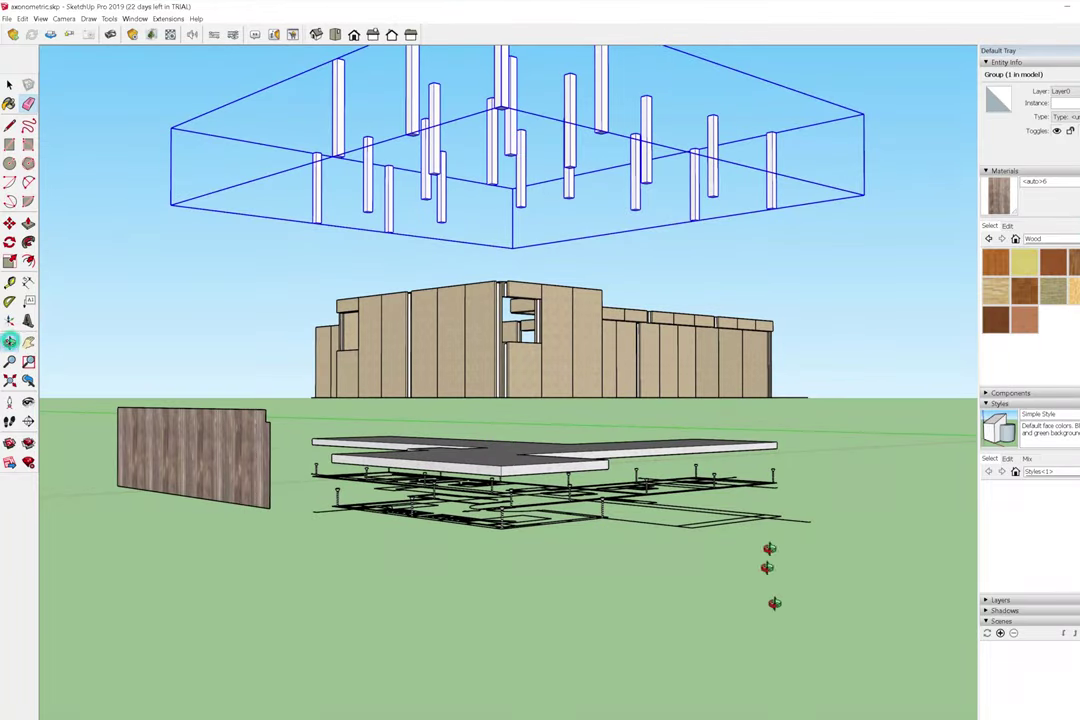
{"action": "mouse_move", "coordinate": [768, 548]}
{"action": "left_mouse_down"}
{"action": "mouse_move", "coordinate": [810, 475]}
{"action": "mouse_move", "coordinate": [786, 398]}
{"action": "left_mouse_up"}
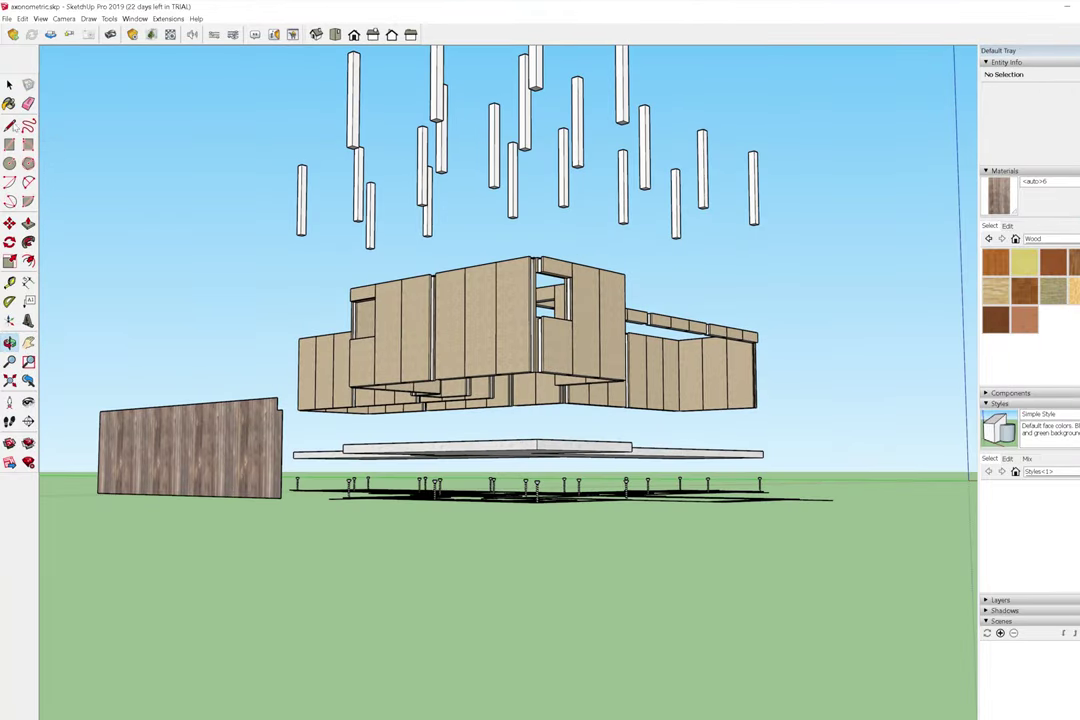
{"action": "left_click_drag", "start_coordinate": [248, 230], "coordinate": [770, 430]}
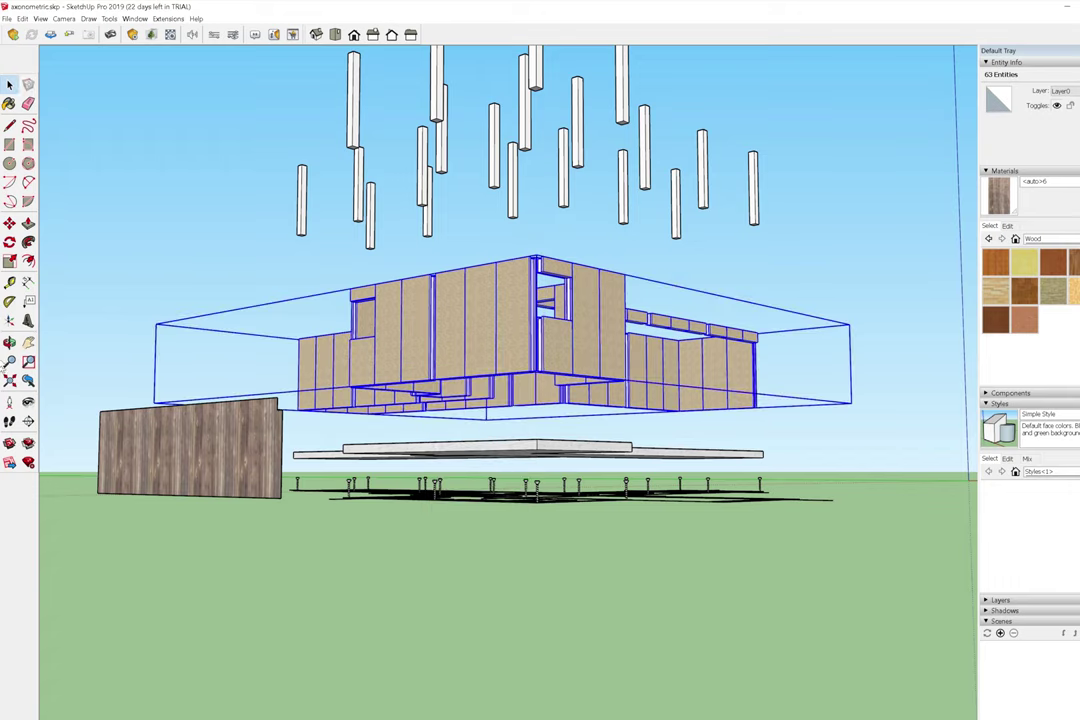
{"action": "middle_click_drag", "start_coordinate": [663, 646], "coordinate": [490, 183]}
{"action": "left_click", "coordinate": [490, 183]}
{"action": "key", "text": "m"}
{"action": "left_click", "coordinate": [797, 172]}
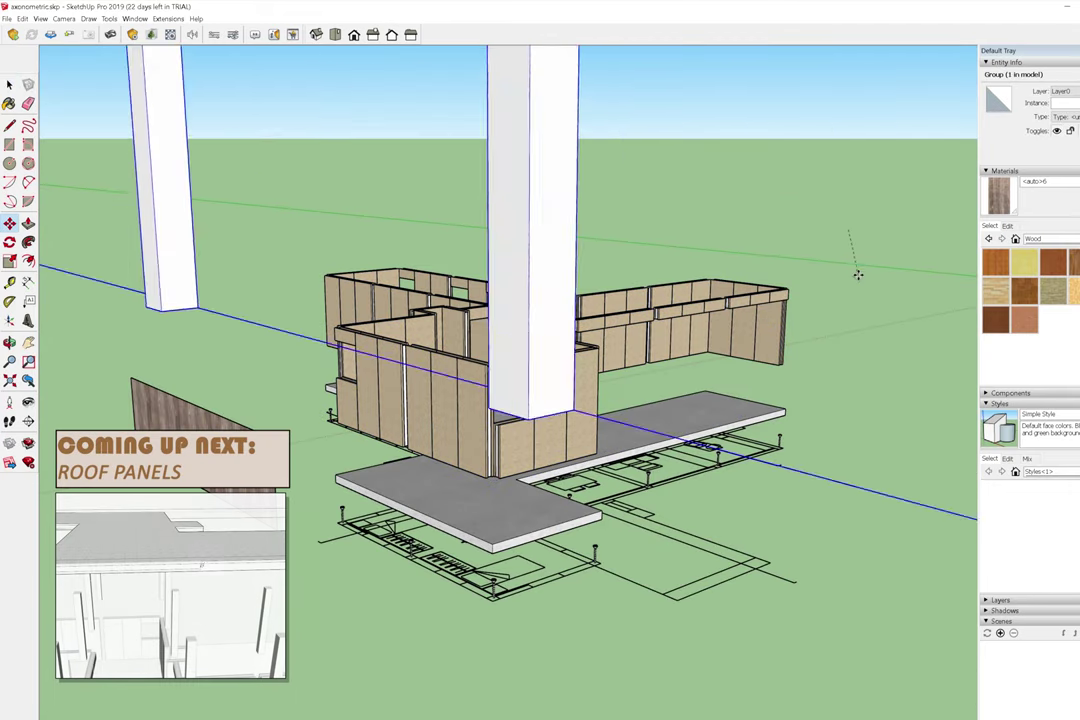
Set the columns above the walls, copy the floor slab above them, and edit the copy.
{"action": "left_click", "coordinate": [856, 265]}
{"action": "mouse_move", "coordinate": [513, 441]}
{"action": "middle_mouse_down"}
{"action": "mouse_move", "coordinate": [140, 374]}
{"action": "mouse_move", "coordinate": [407, 569]}
{"action": "mouse_move", "coordinate": [615, 518]}
{"action": "mouse_move", "coordinate": [622, 586]}
{"action": "mouse_move", "coordinate": [597, 522]}
{"action": "middle_mouse_up"}
{"action": "key", "text": "space"}
{"action": "left_click", "coordinate": [545, 522]}
{"action": "left_click", "coordinate": [557, 425]}
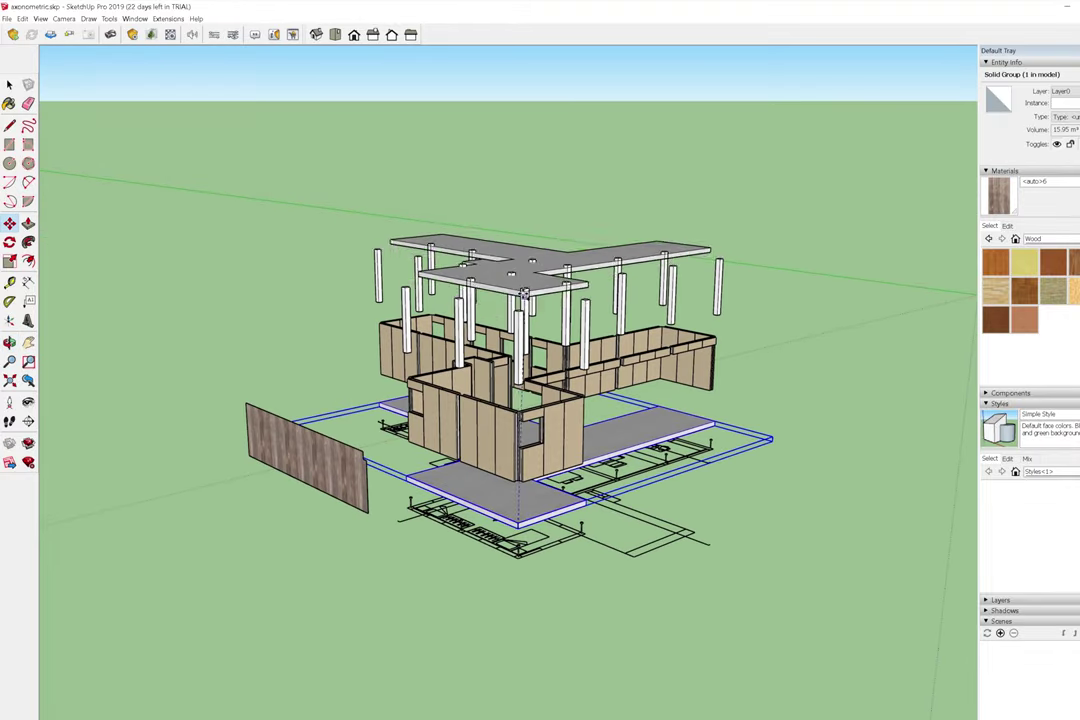
{"action": "left_click", "coordinate": [349, 381]}
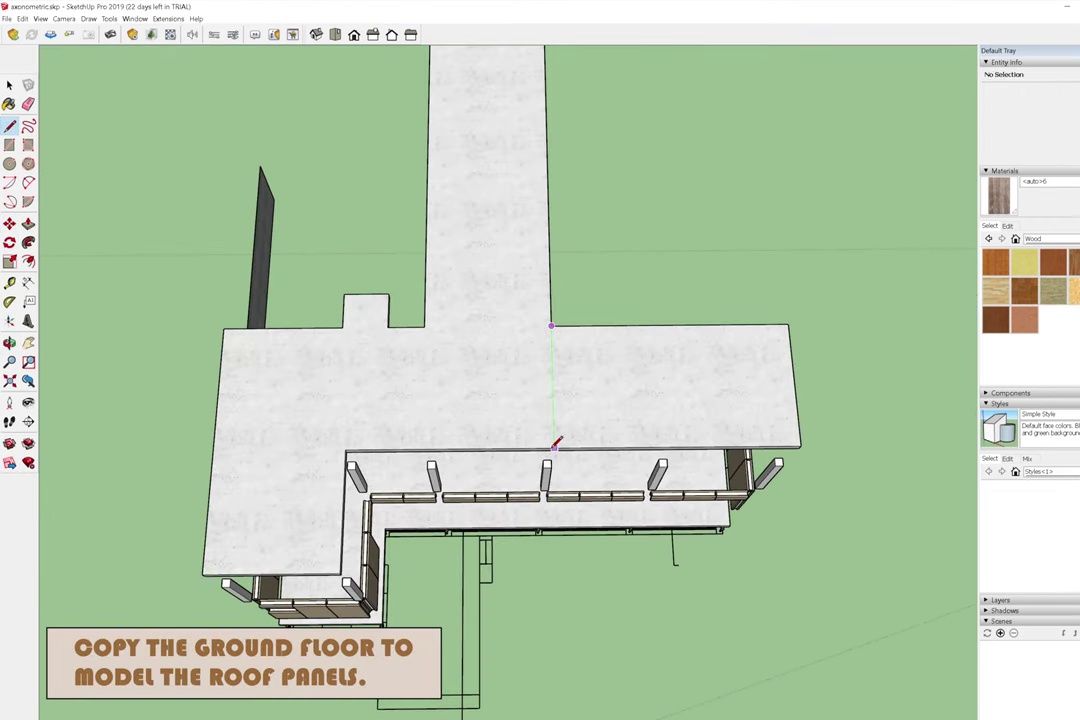
{"action": "right_click", "coordinate": [448, 374]}
{"action": "left_click", "coordinate": [482, 448]}
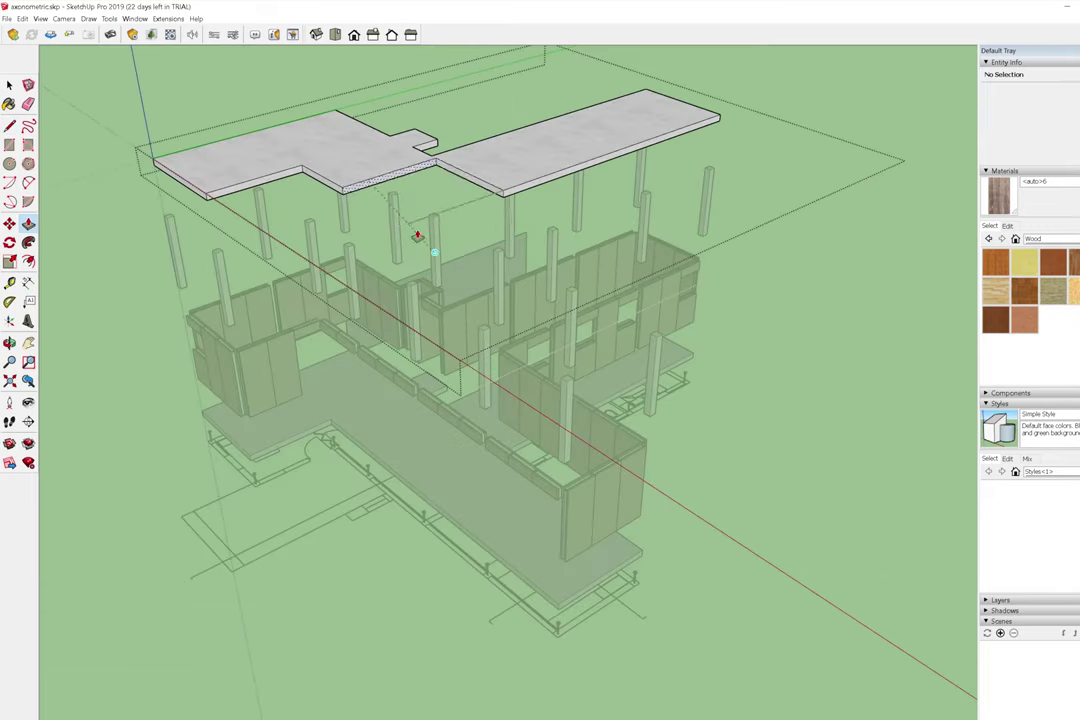
Paint the roof slab's top face and edges with the Wood OSB material.
{"action": "middle_click_drag", "start_coordinate": [99, 311], "coordinate": [585, 256]}
{"action": "key", "text": "space"}
{"action": "double_click", "coordinate": [580, 182]}
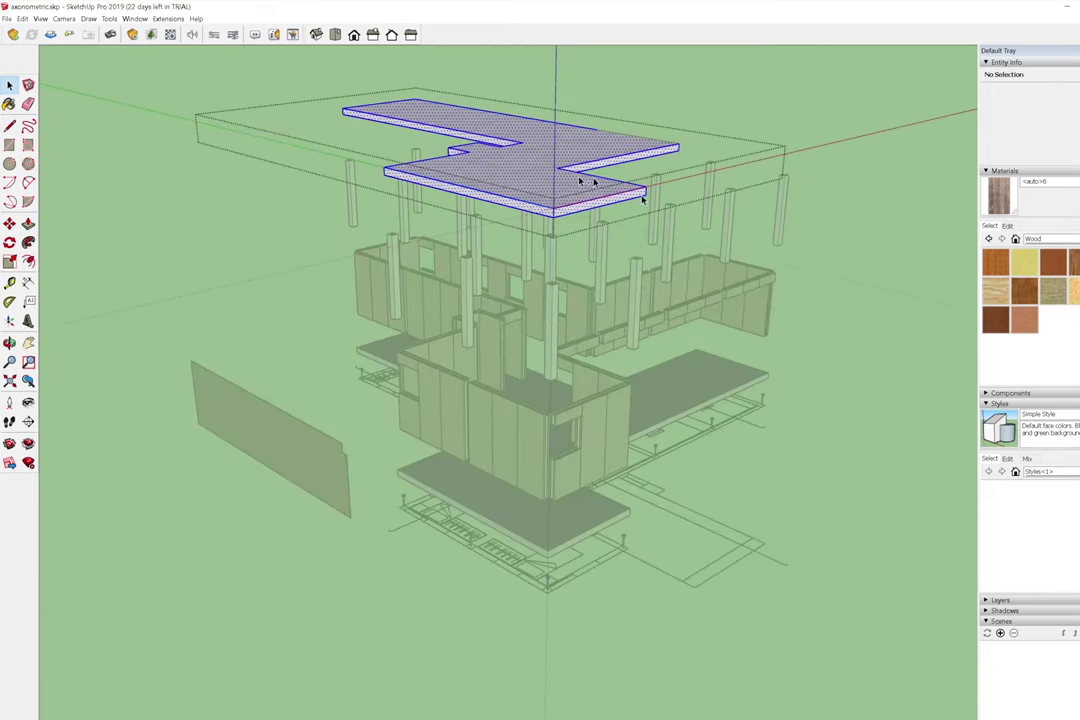
{"action": "left_click", "coordinate": [586, 183]}
{"action": "scroll", "coordinate": [586, 183], "scroll_direction": "up", "scroll_amount": 2}
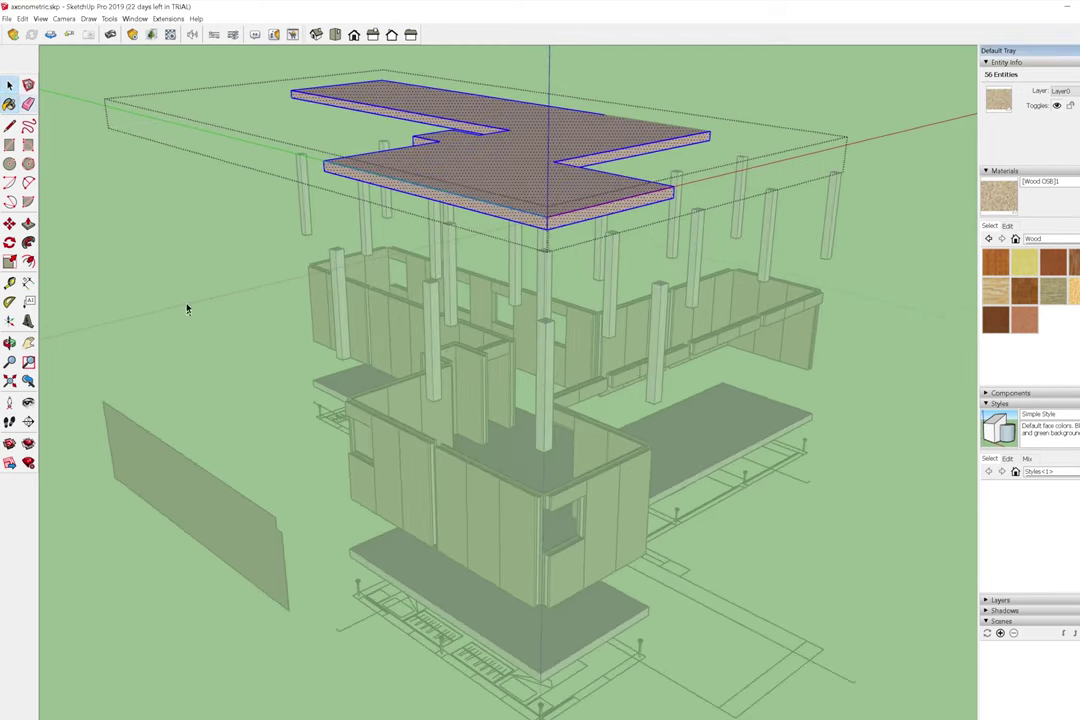
{"action": "left_click", "coordinate": [186, 309]}
Edit the roof slab group and push/pull its top face to thicken the slab.
{"action": "right_click", "coordinate": [518, 167]}
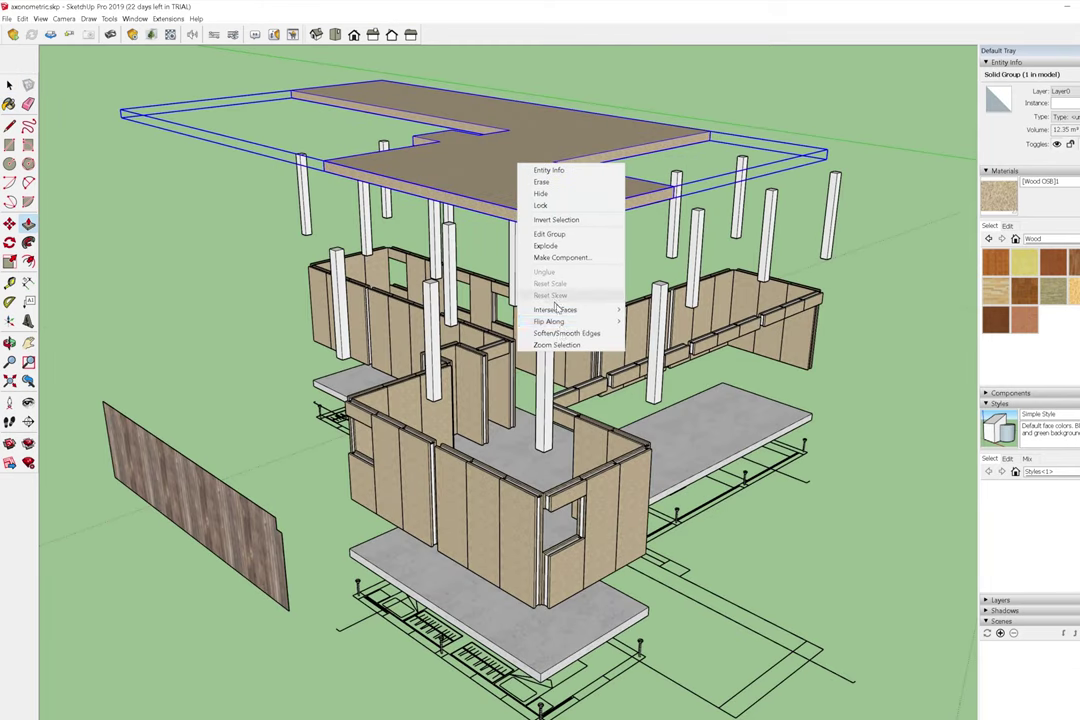
{"action": "left_click", "coordinate": [549, 234]}
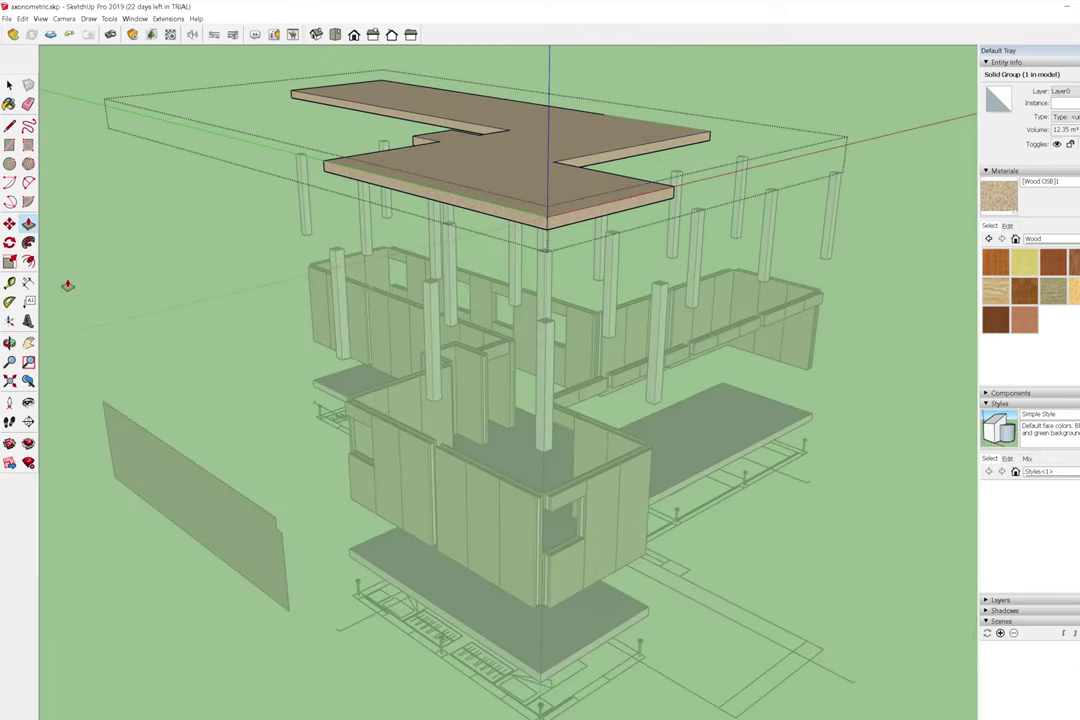
{"action": "scroll", "coordinate": [480, 215], "scroll_direction": "up", "scroll_amount": 3}
{"action": "key", "text": "p"}
{"action": "left_click", "coordinate": [465, 172]}
{"action": "left_click", "coordinate": [465, 176]}
{"action": "mouse_move", "coordinate": [470, 175]}
{"action": "middle_mouse_down"}
{"action": "mouse_move", "coordinate": [494, 96]}
{"action": "mouse_move", "coordinate": [523, 145]}
{"action": "middle_mouse_up"}
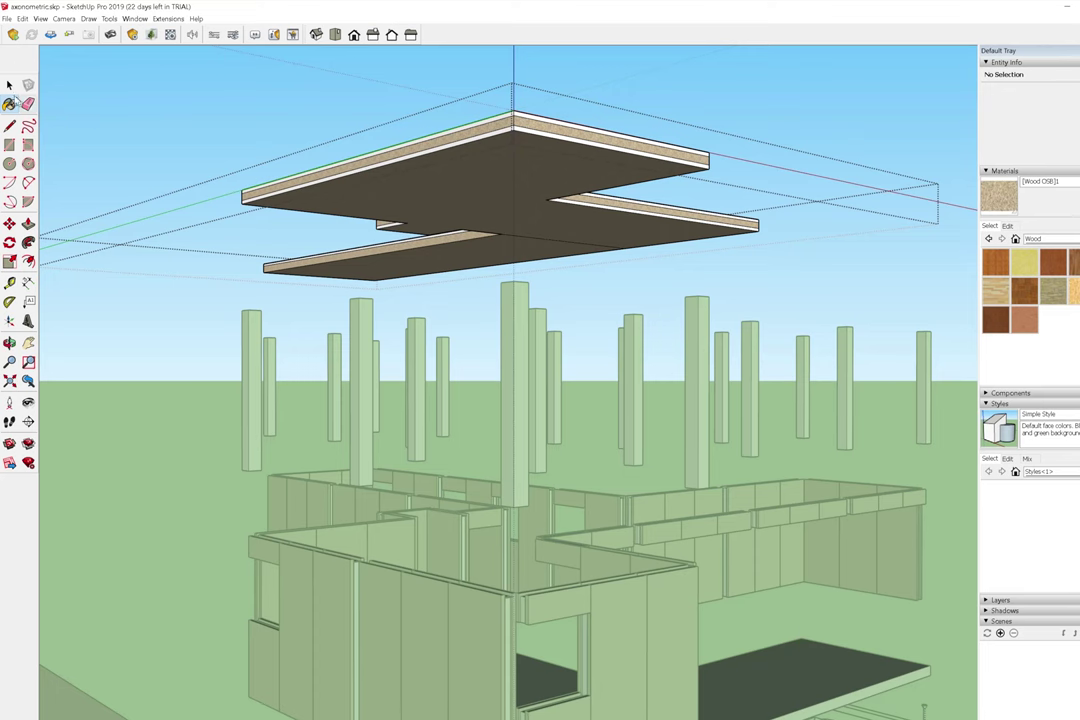
Select all the slab's faces and edges and fill its side strip with wood.
{"action": "left_click", "coordinate": [9, 85]}
{"action": "key", "text": "ctrl+a"}
{"action": "left_click", "coordinate": [529, 127]}
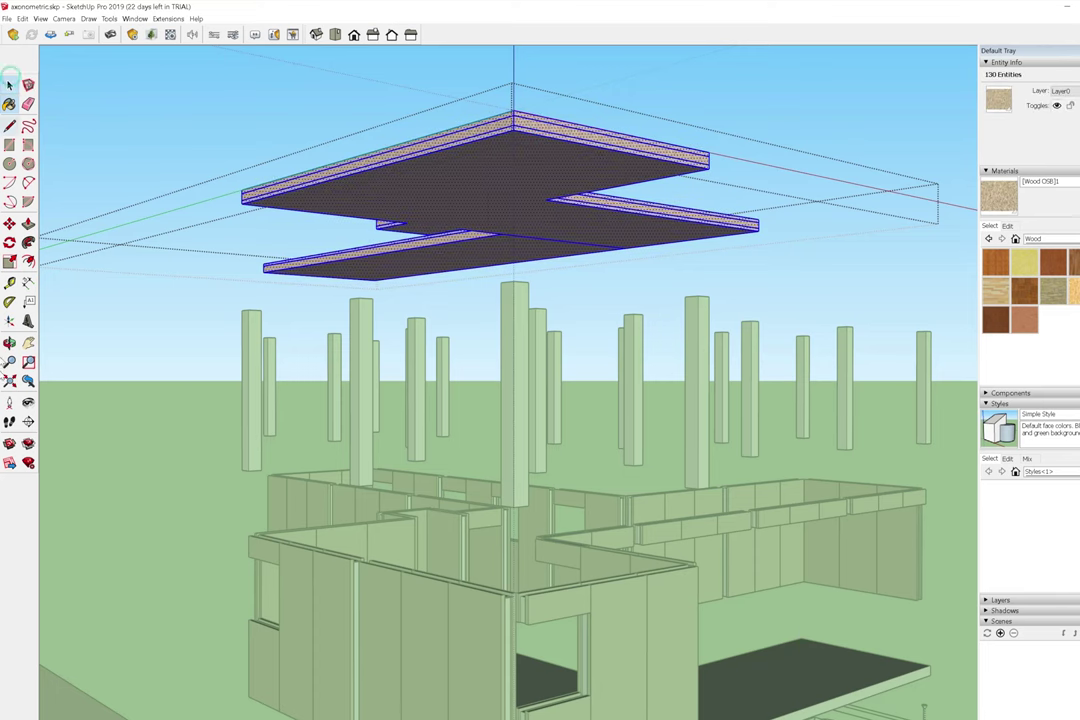
{"action": "middle_click_drag", "start_coordinate": [520, 330], "coordinate": [550, 345]}
Paint the slab's side faces Quartz Light Grey from the Synthetic Surfaces collection.
{"action": "left_click", "coordinate": [1060, 240]}
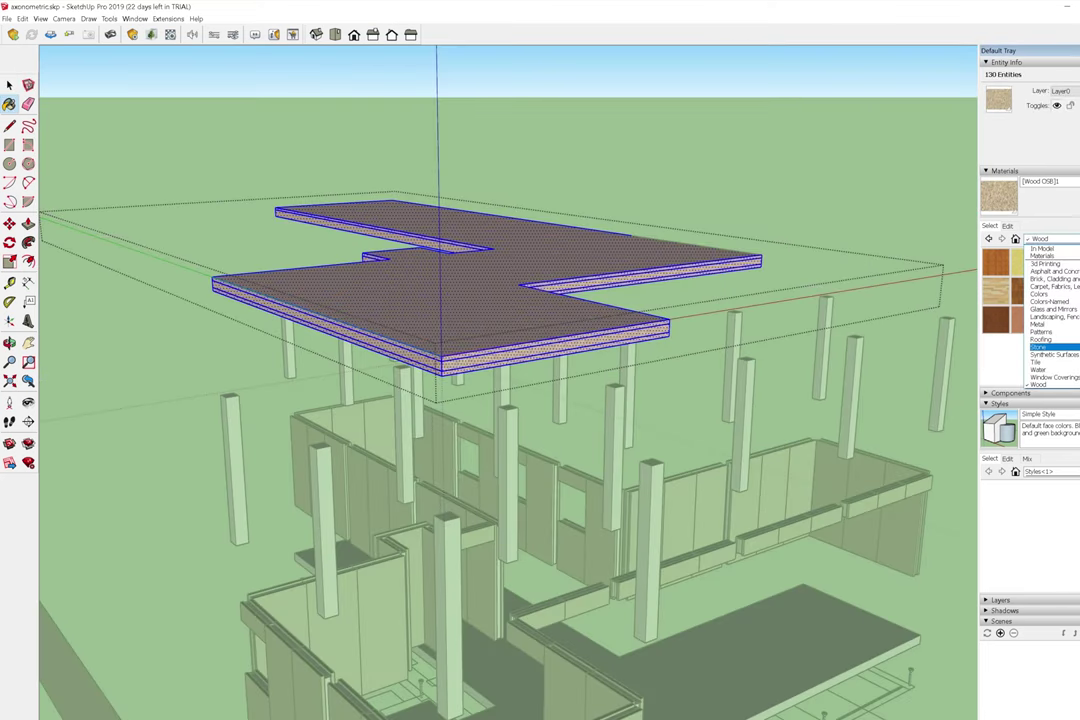
{"action": "left_click", "coordinate": [1055, 354]}
{"action": "key", "text": "space"}
{"action": "left_click", "coordinate": [176, 225]}
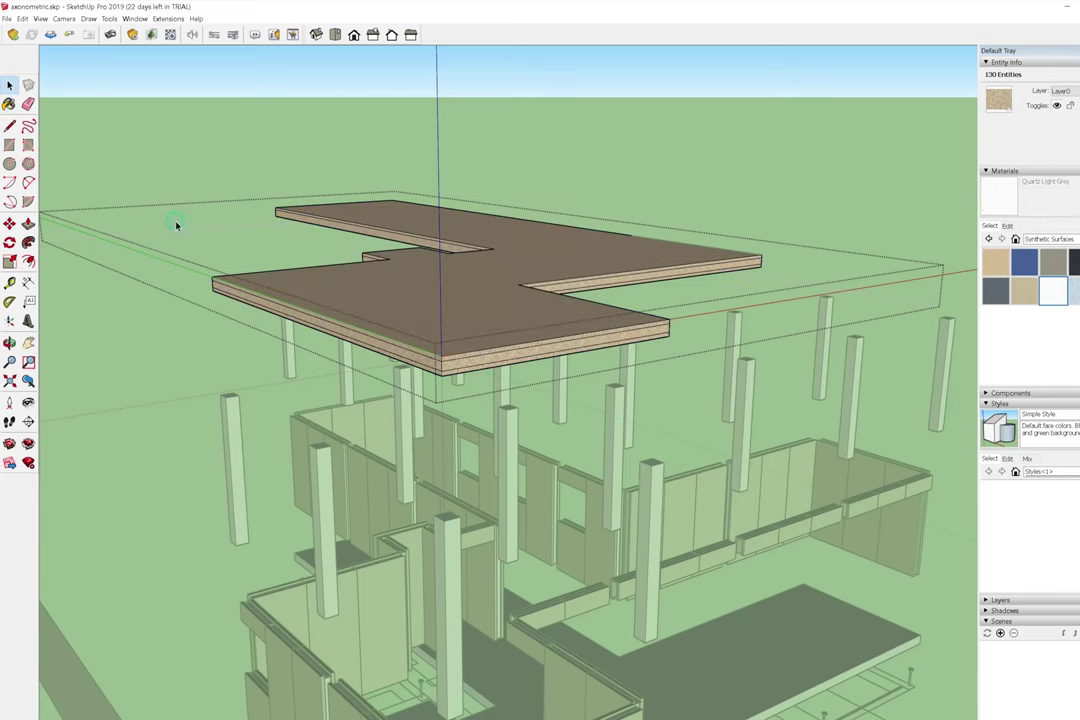
{"action": "left_click", "coordinate": [544, 342]}
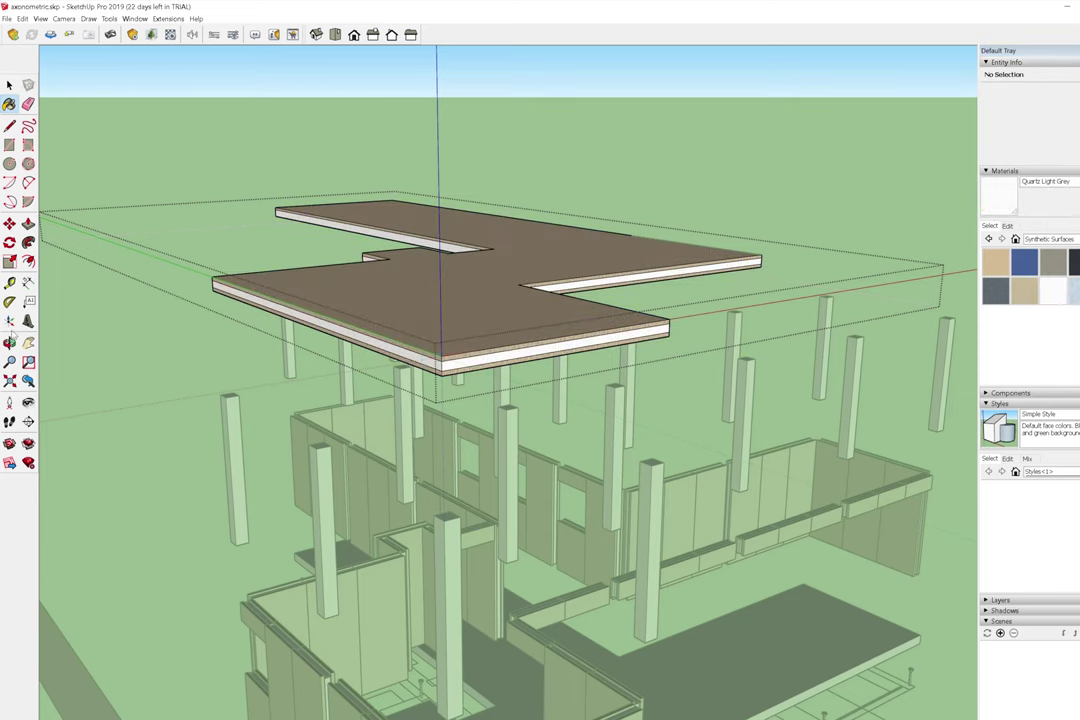
Orbit and zoom out to review the whole exploded model from above.
{"action": "middle_click_drag", "start_coordinate": [62, 300], "coordinate": [805, 313]}
{"action": "mouse_move", "coordinate": [510, 262]}
{"action": "middle_mouse_down"}
{"action": "mouse_move", "coordinate": [525, 248]}
{"action": "mouse_move", "coordinate": [152, 312]}
{"action": "mouse_move", "coordinate": [605, 441]}
{"action": "mouse_move", "coordinate": [697, 320]}
{"action": "middle_mouse_up"}
{"action": "scroll", "coordinate": [281, 229], "scroll_direction": "up", "scroll_amount": 3}
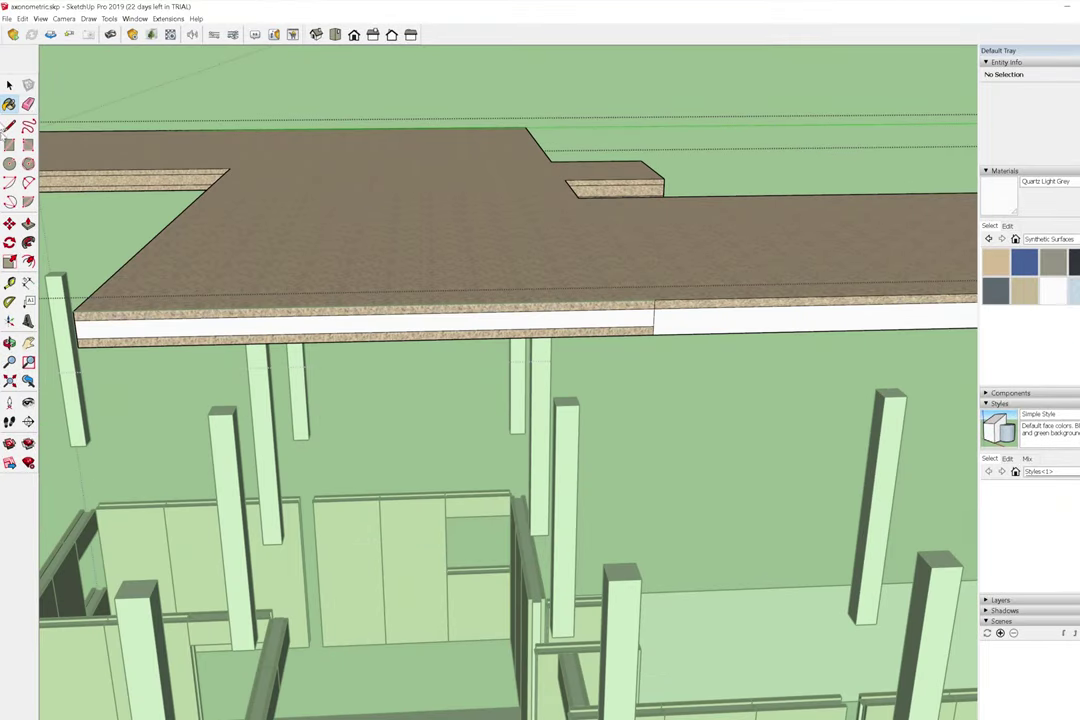
{"action": "scroll", "coordinate": [126, 343], "scroll_direction": "down", "scroll_amount": 5}
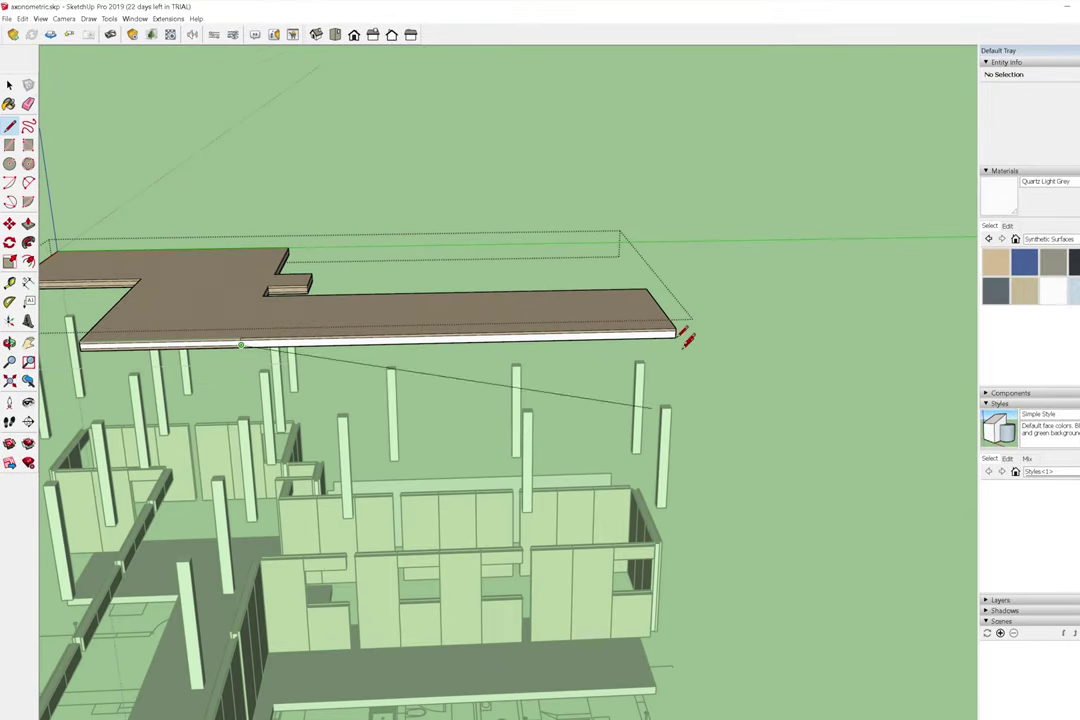
{"action": "scroll", "coordinate": [689, 340], "scroll_direction": "up", "scroll_amount": 4}
{"action": "scroll", "coordinate": [198, 248], "scroll_direction": "up", "scroll_amount": 2}
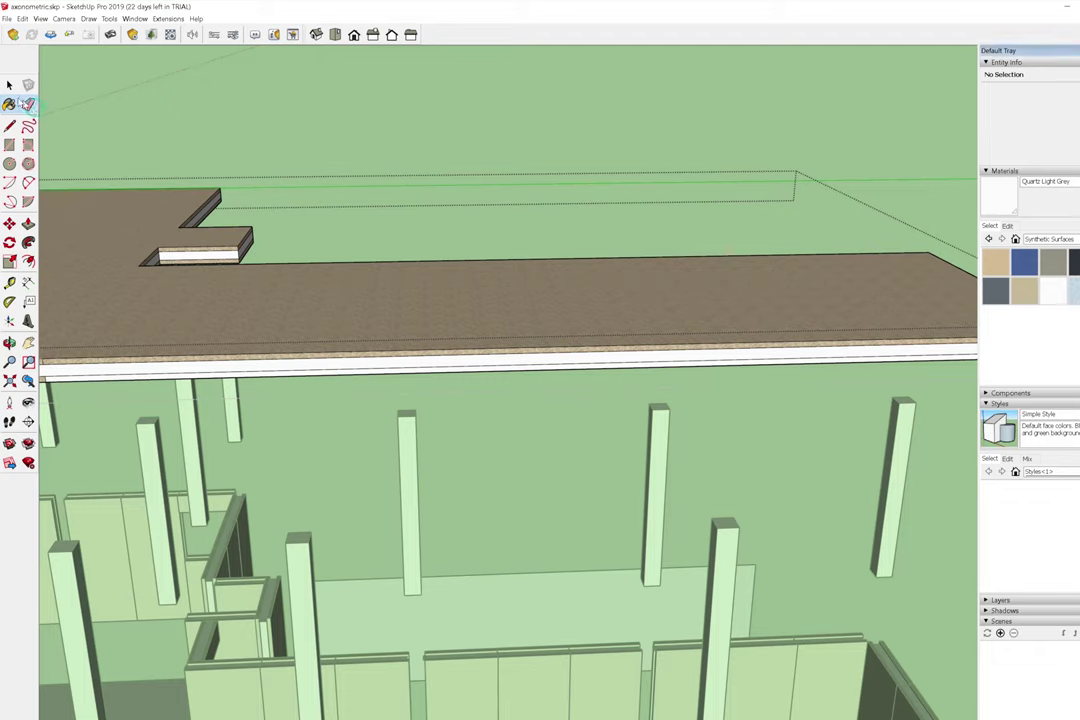
{"action": "middle_click_drag", "start_coordinate": [958, 425], "coordinate": [736, 392]}
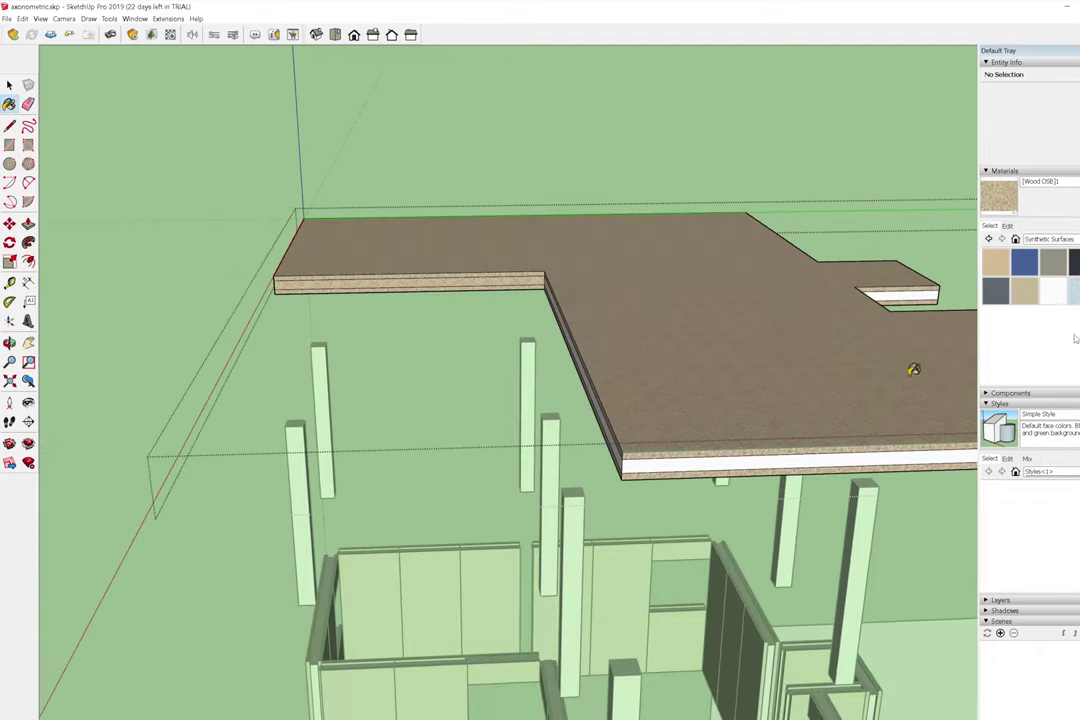
{"action": "mouse_move", "coordinate": [684, 453]}
{"action": "middle_mouse_down"}
{"action": "mouse_move", "coordinate": [207, 342]}
{"action": "mouse_move", "coordinate": [771, 374]}
{"action": "middle_mouse_up"}
{"action": "scroll", "coordinate": [171, 313], "scroll_direction": "down", "scroll_amount": 4}
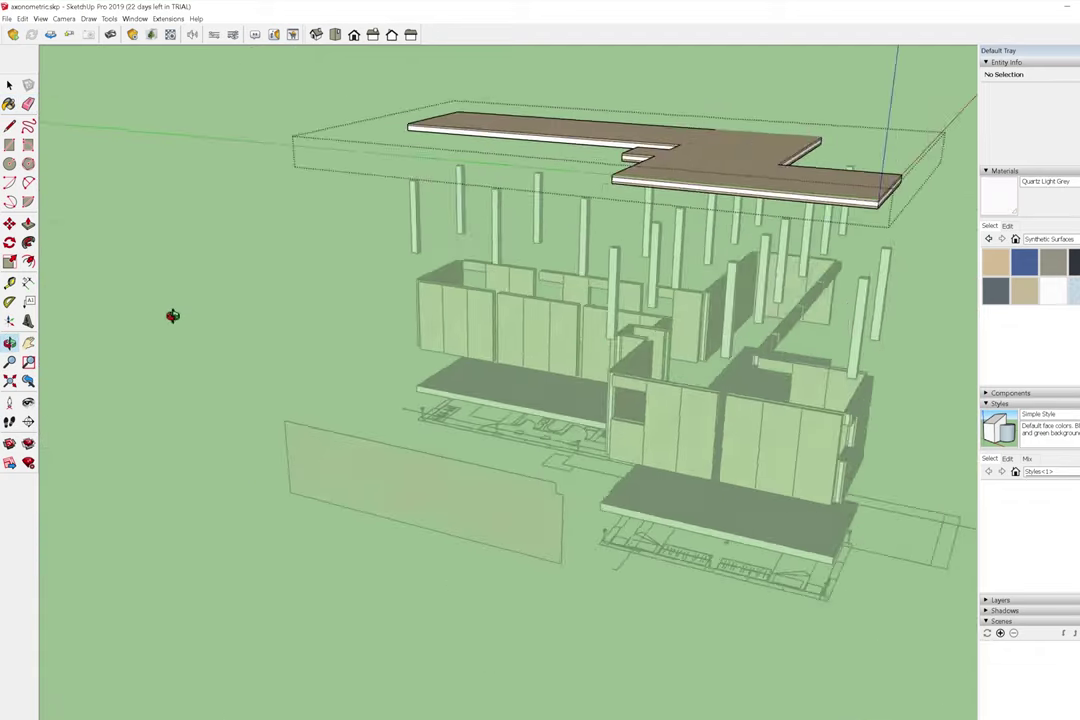
{"action": "middle_click_drag", "start_coordinate": [171, 313], "coordinate": [514, 370]}
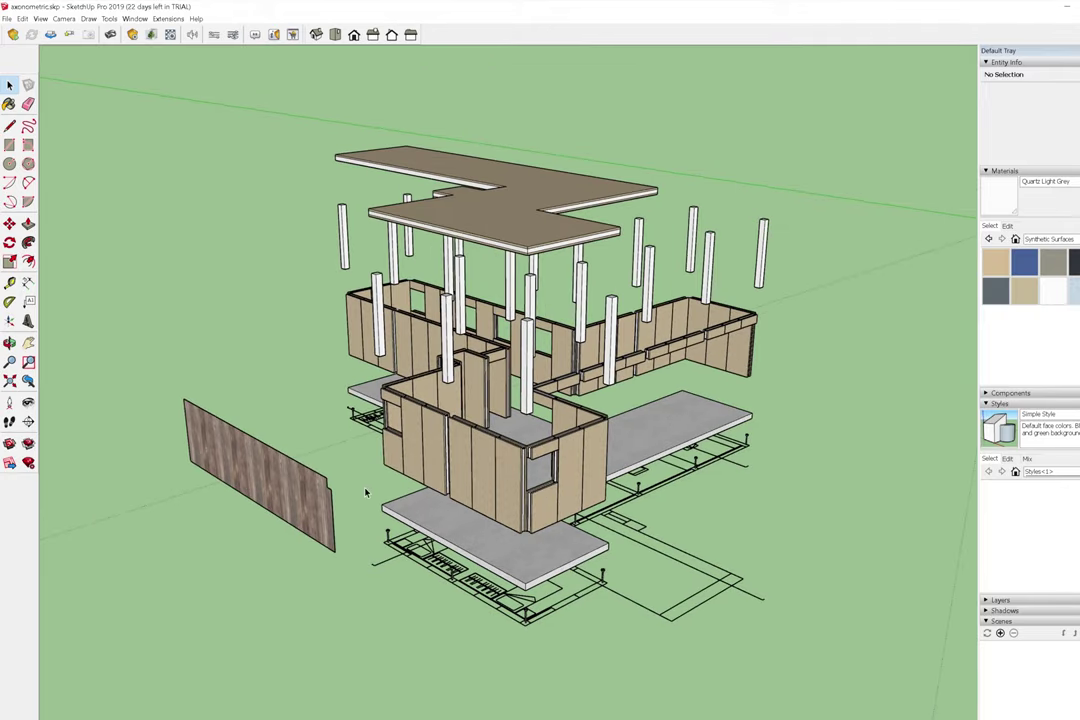
{"action": "middle_click_drag", "start_coordinate": [435, 357], "coordinate": [551, 263]}
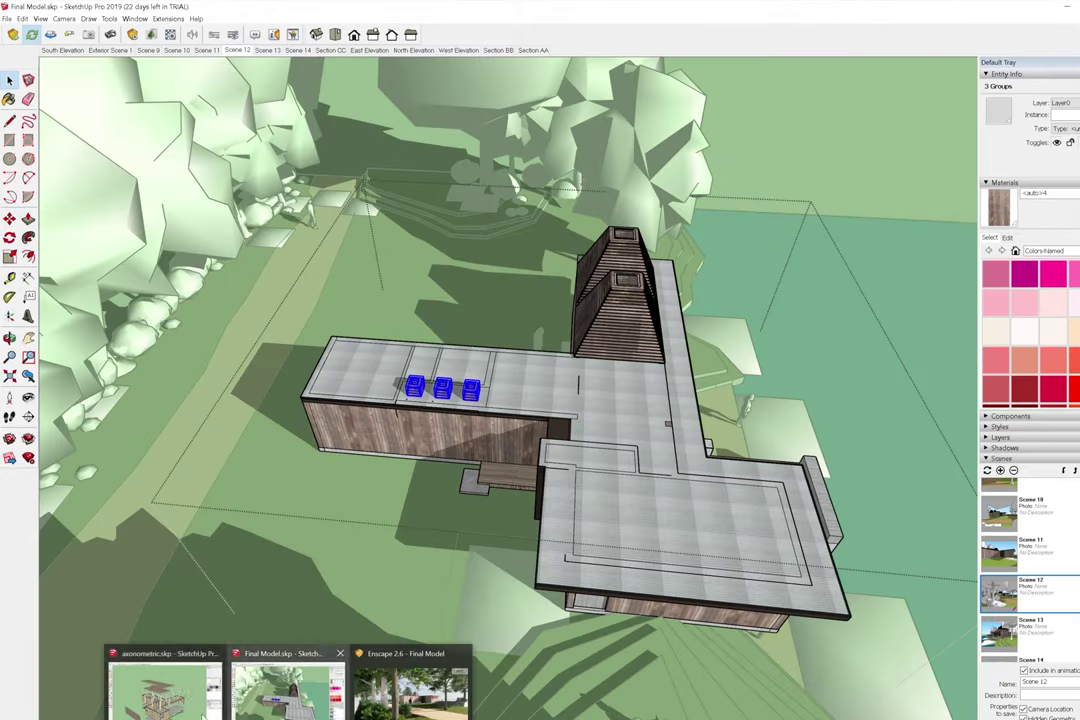
In the axonometric file, paste the three stepped skylight boxes and nudge them onto the top slab.
{"action": "left_click", "coordinate": [165, 680]}
{"action": "key", "text": "ctrl+v"}
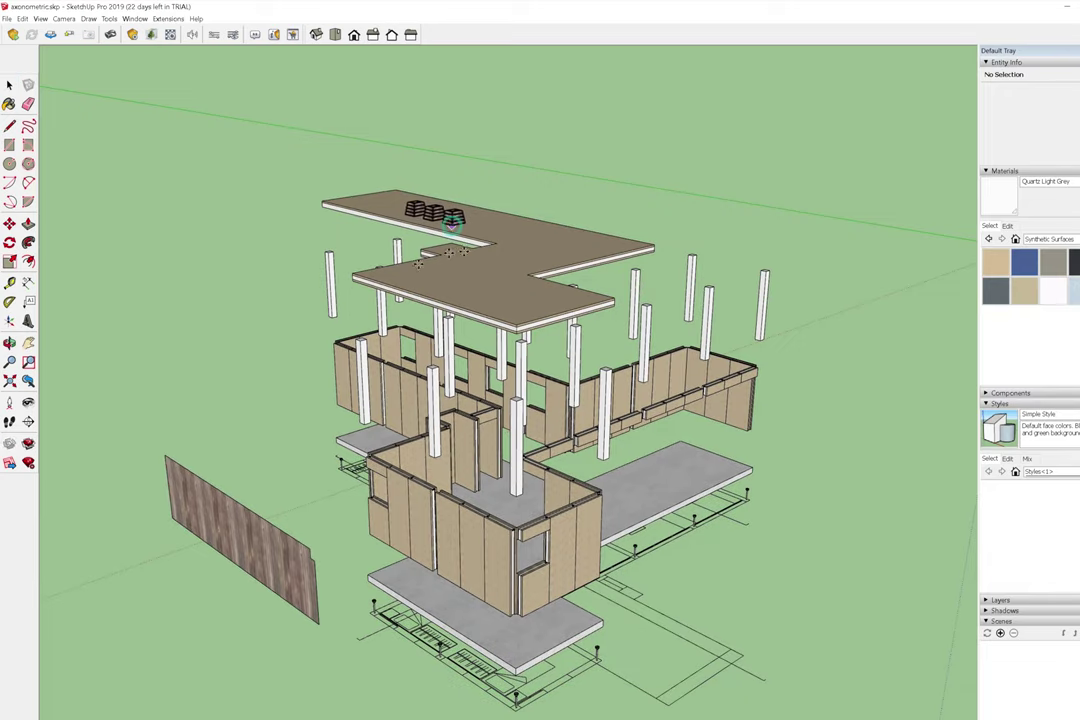
{"action": "left_click", "coordinate": [452, 222]}
{"action": "middle_click_drag", "start_coordinate": [452, 222], "coordinate": [530, 410]}
{"action": "scroll", "coordinate": [530, 410], "scroll_direction": "up", "scroll_amount": 3}
{"action": "left_click_drag", "start_coordinate": [489, 357], "coordinate": [475, 363]}
{"action": "mouse_move", "coordinate": [490, 472]}
{"action": "left_mouse_down"}
{"action": "mouse_move", "coordinate": [516, 246]}
{"action": "mouse_move", "coordinate": [610, 242]}
{"action": "mouse_move", "coordinate": [518, 203]}
{"action": "left_mouse_up"}
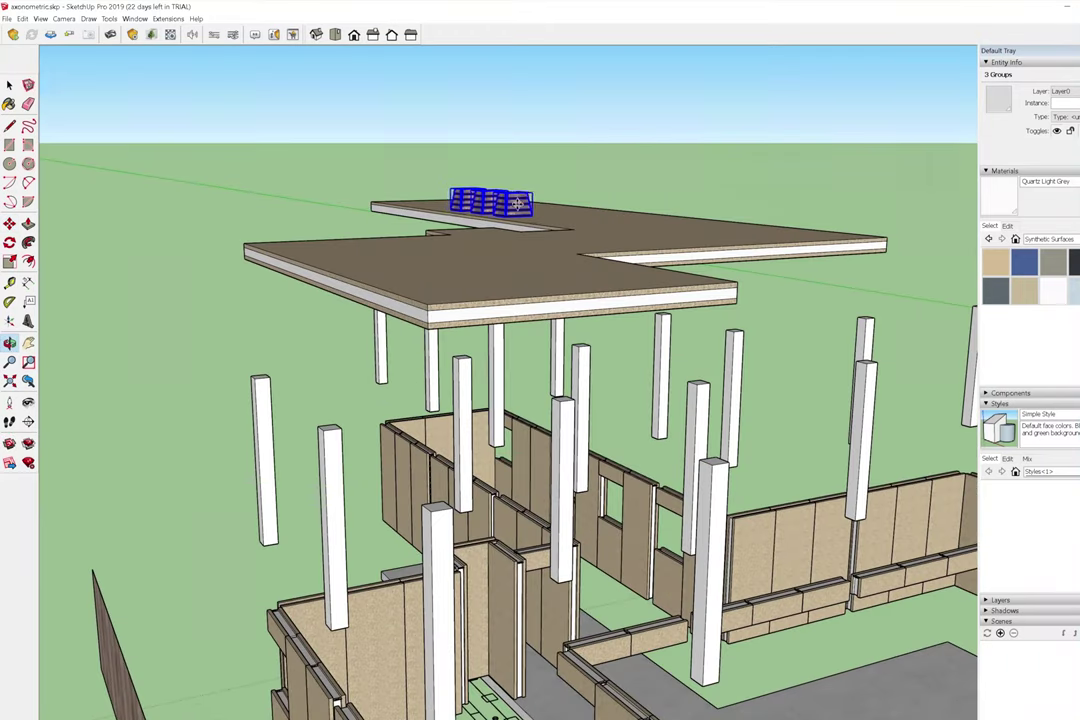
{"action": "scroll", "coordinate": [381, 347], "scroll_direction": "up", "scroll_amount": 3}
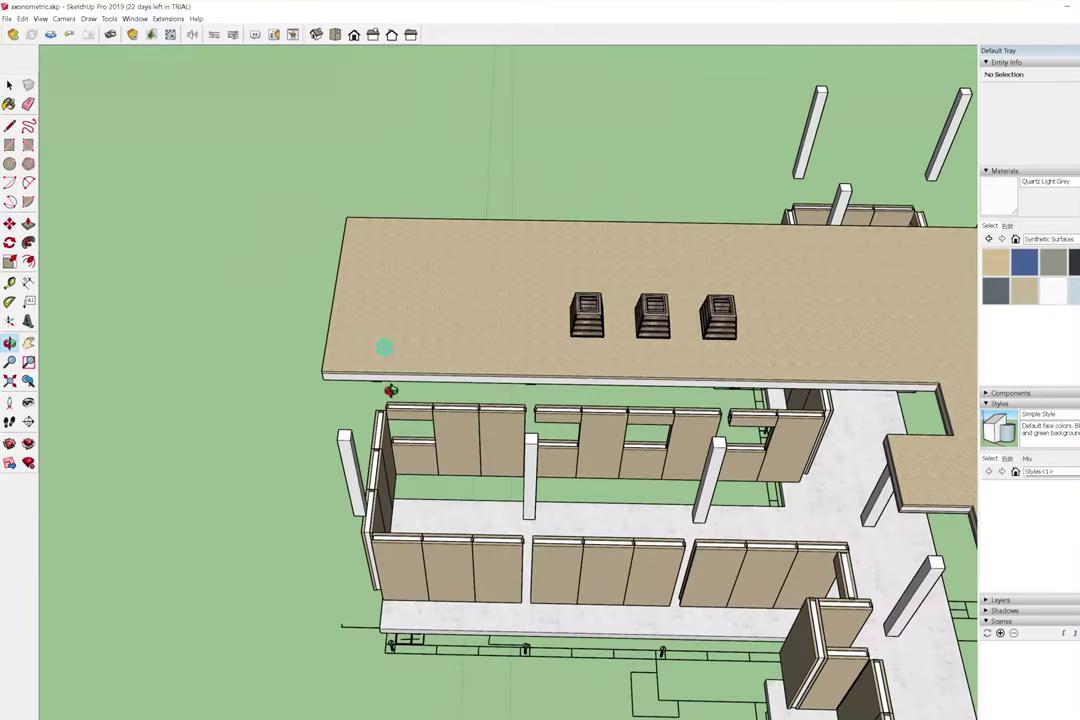
Explode the top roof slab group into loose geometry.
{"action": "scroll", "coordinate": [362, 236], "scroll_direction": "up", "scroll_amount": 3}
{"action": "scroll", "coordinate": [335, 210], "scroll_direction": "up", "scroll_amount": 2}
{"action": "scroll", "coordinate": [334, 212], "scroll_direction": "down", "scroll_amount": 2}
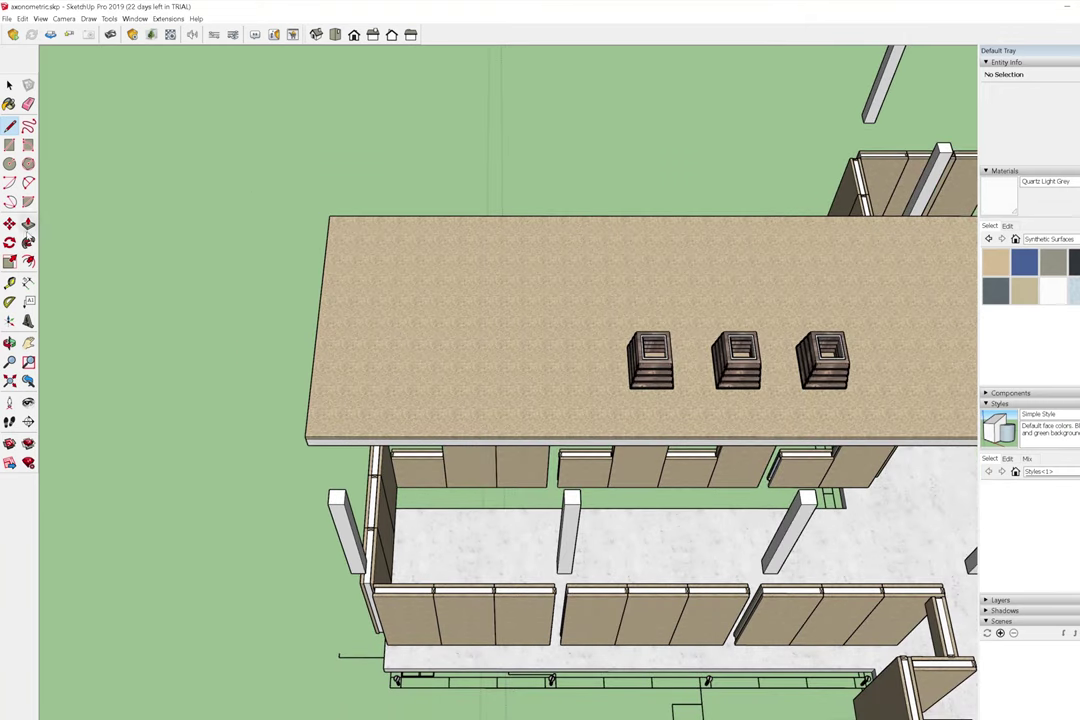
{"action": "left_click", "coordinate": [31, 263]}
{"action": "scroll", "coordinate": [378, 350], "scroll_direction": "down", "scroll_amount": 2}
{"action": "scroll", "coordinate": [284, 354], "scroll_direction": "up", "scroll_amount": 2}
{"action": "right_click", "coordinate": [357, 381]}
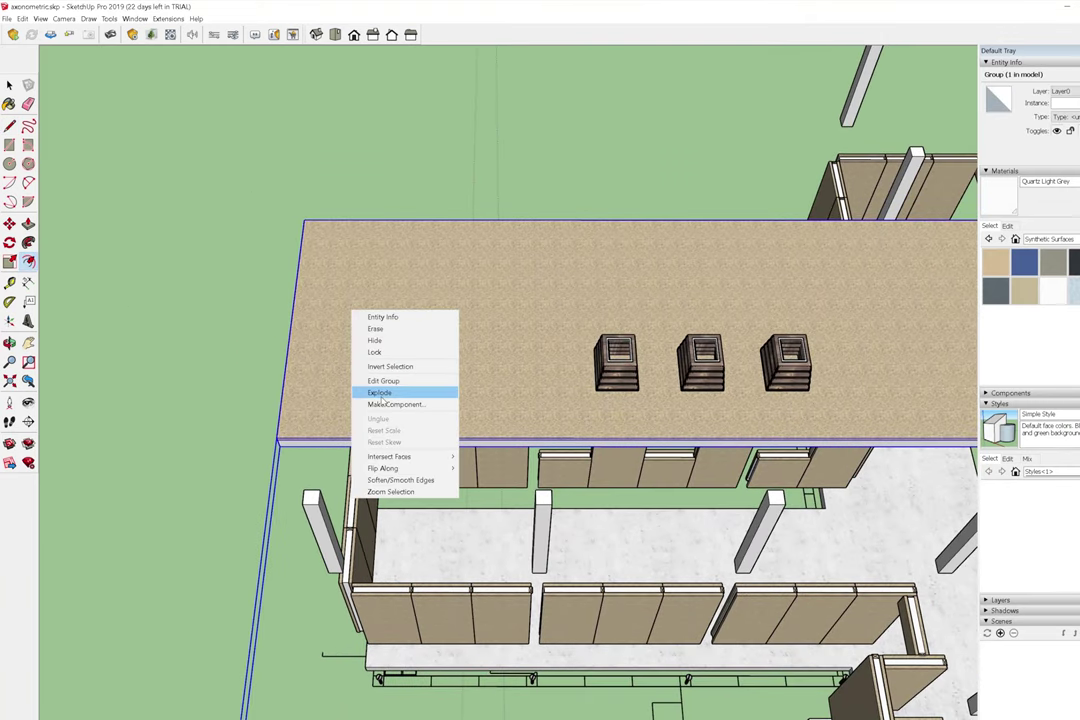
{"action": "left_click", "coordinate": [375, 389]}
{"action": "key", "text": "Escape"}
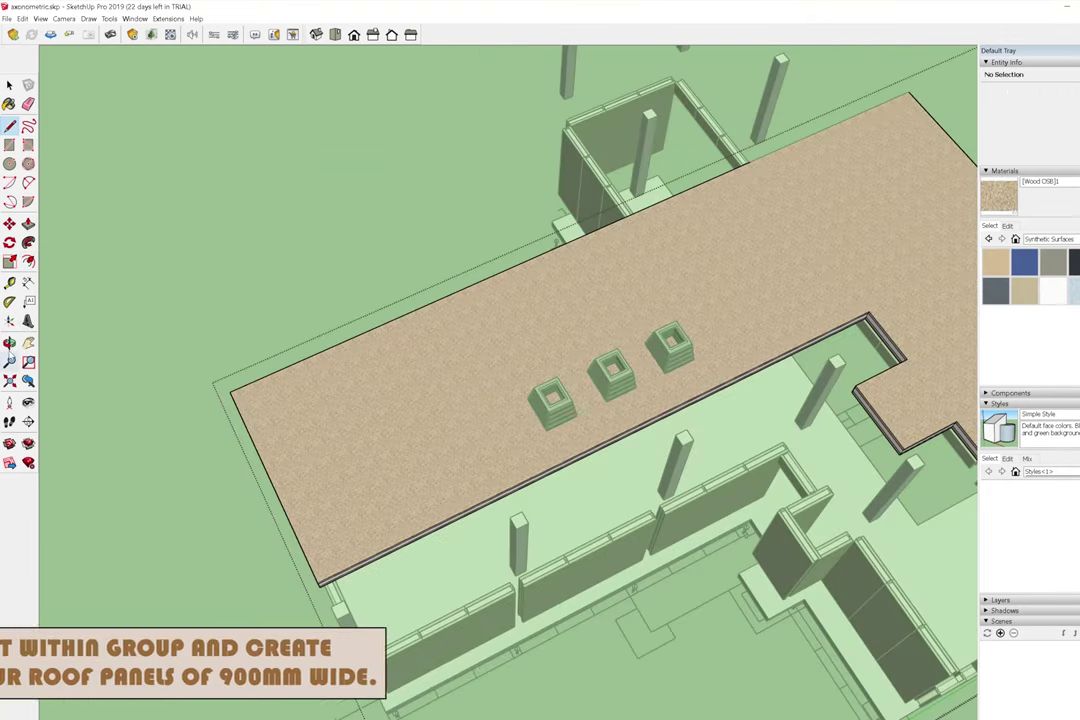
Copy the first panel strip along the slab at 900 mm panel width.
{"action": "scroll", "coordinate": [313, 569], "scroll_direction": "up", "scroll_amount": 4}
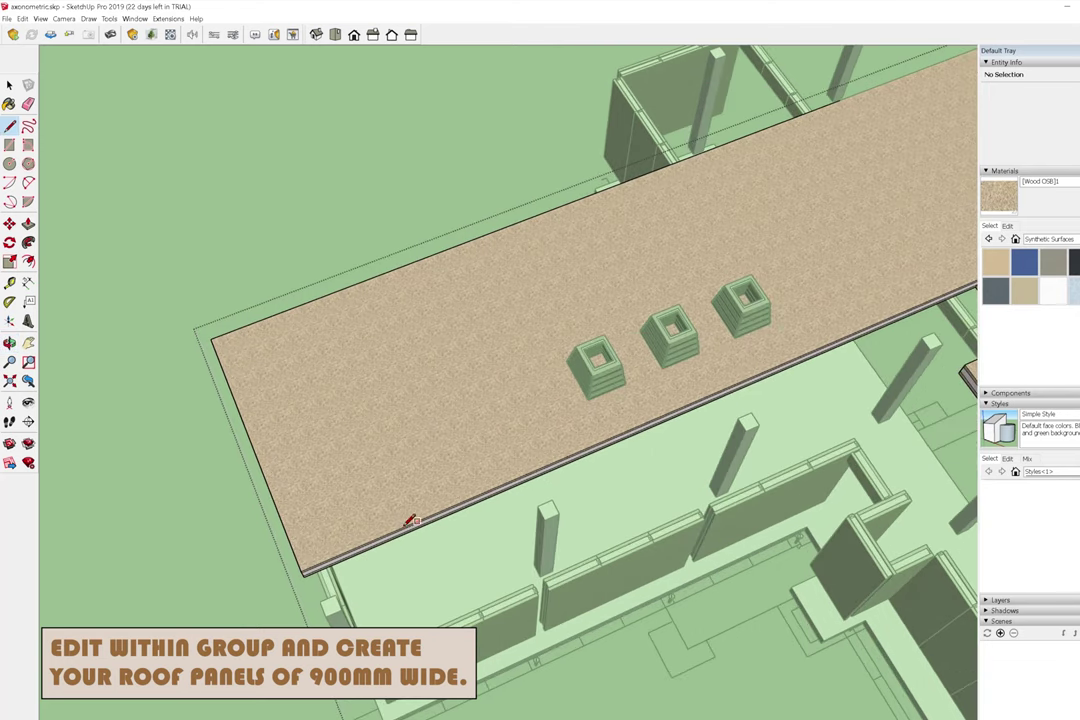
{"action": "left_click", "coordinate": [308, 485]}
{"action": "key", "text": "m"}
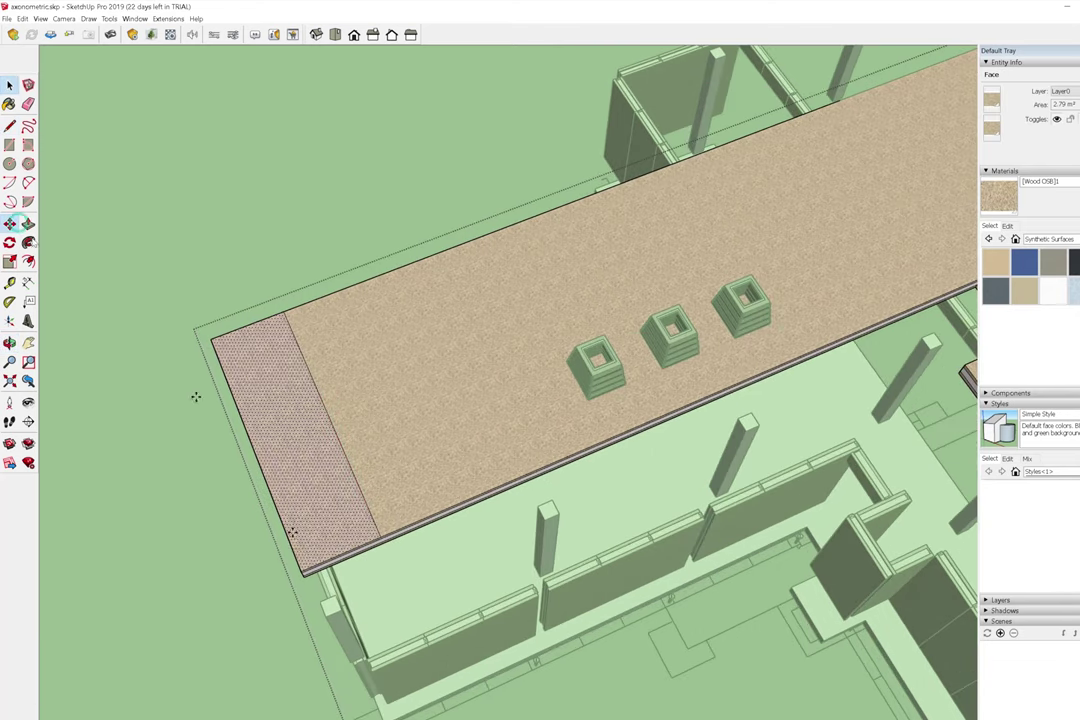
{"action": "left_click_drag", "start_coordinate": [368, 545], "coordinate": [379, 535]}
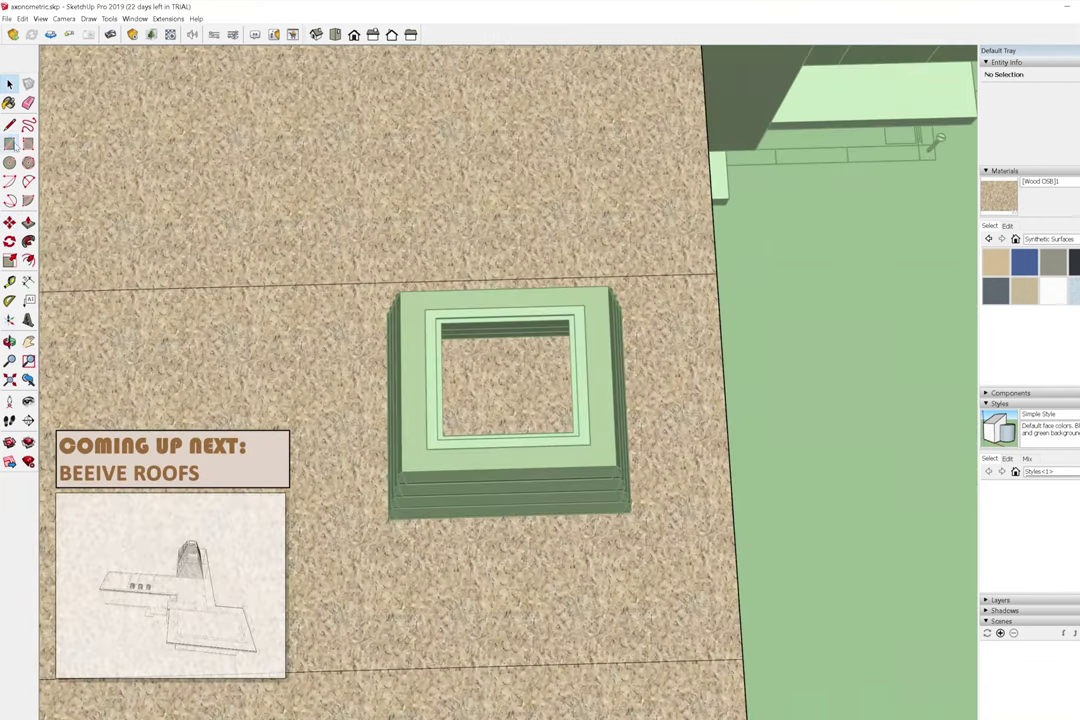
{"action": "scroll", "coordinate": [550, 437], "scroll_direction": "up", "scroll_amount": 2}
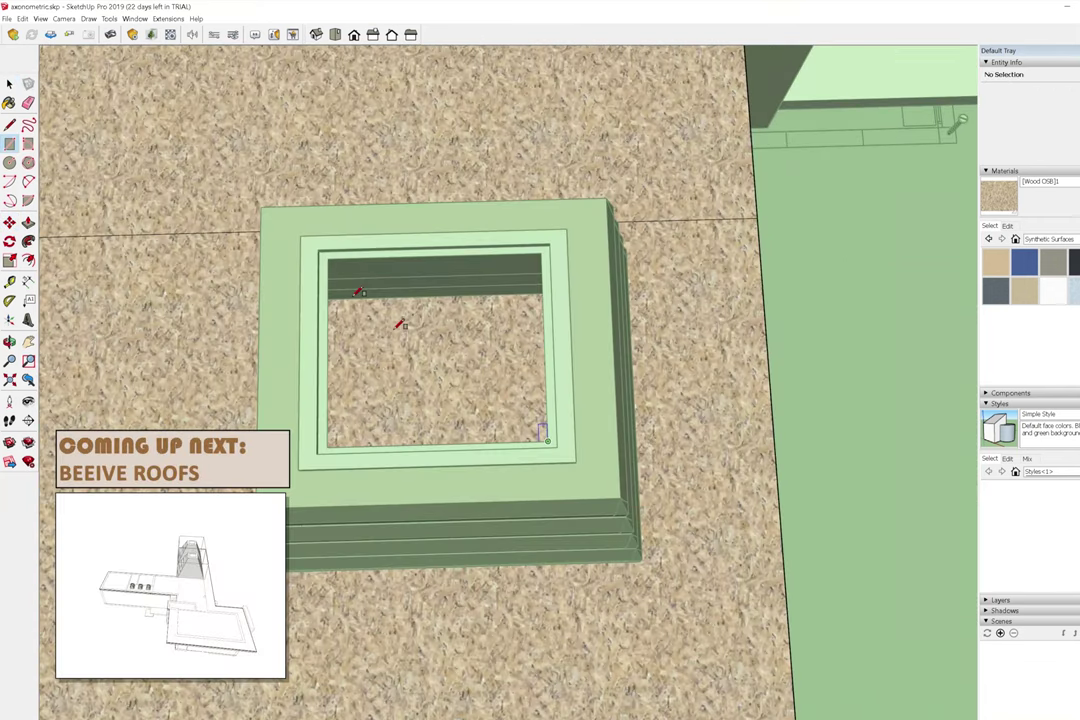
Fill the skylight opening with a square face and lower it to roof level.
{"action": "left_click", "coordinate": [333, 255]}
{"action": "key", "text": "m"}
{"action": "left_click", "coordinate": [535, 424]}
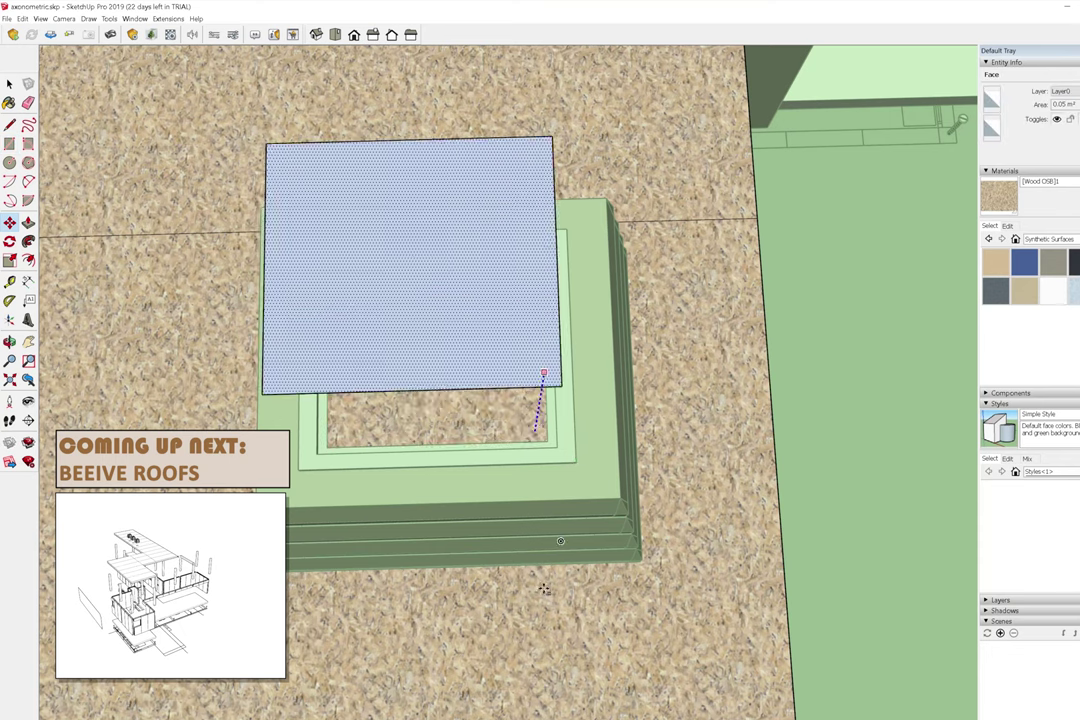
{"action": "left_click", "coordinate": [547, 600]}
{"action": "scroll", "coordinate": [714, 473], "scroll_direction": "down", "scroll_amount": 3}
{"action": "middle_click_drag", "start_coordinate": [714, 473], "coordinate": [323, 289]}
{"action": "scroll", "coordinate": [400, 440], "scroll_direction": "up", "scroll_amount": 2}
{"action": "scroll", "coordinate": [427, 470], "scroll_direction": "up", "scroll_amount": 2}
{"action": "middle_click_drag", "start_coordinate": [427, 470], "coordinate": [390, 628]}
{"action": "mouse_move", "coordinate": [403, 488]}
{"action": "middle_mouse_down"}
{"action": "mouse_move", "coordinate": [434, 593]}
{"action": "mouse_move", "coordinate": [432, 434]}
{"action": "middle_mouse_up"}
Push the middle square patch through the roof panels to cut the opening.
{"action": "right_click", "coordinate": [432, 434]}
{"action": "left_click", "coordinate": [393, 462]}
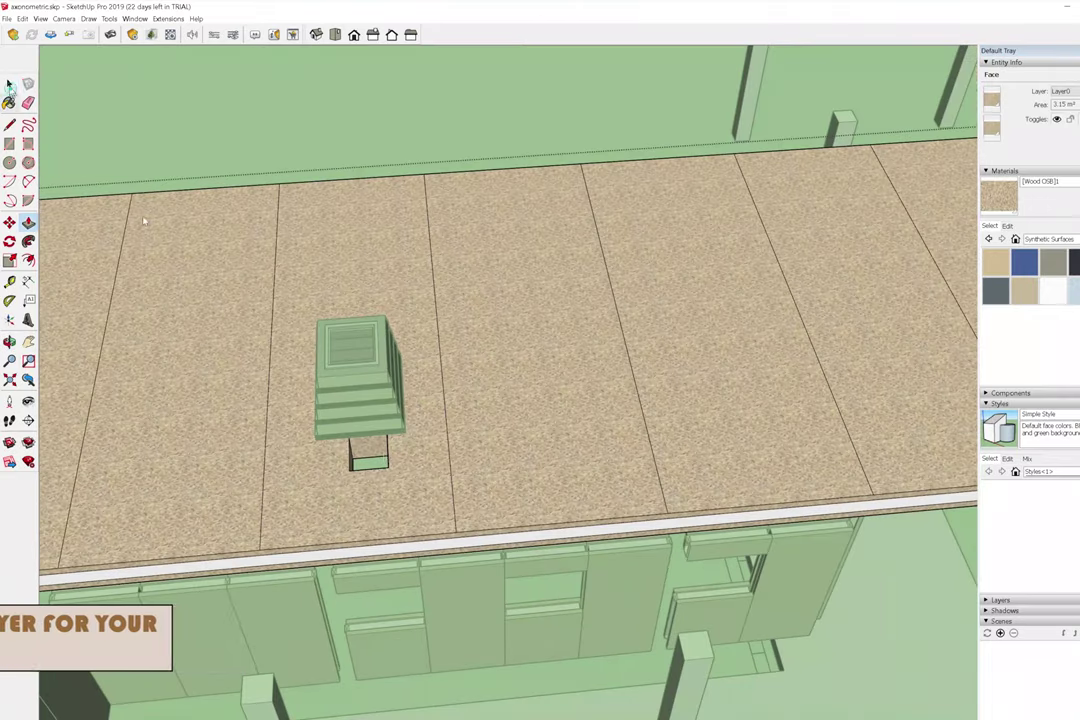
{"action": "scroll", "coordinate": [380, 460], "scroll_direction": "up", "scroll_amount": 1}
{"action": "scroll", "coordinate": [391, 510], "scroll_direction": "up", "scroll_amount": 3}
{"action": "left_click", "coordinate": [411, 503]}
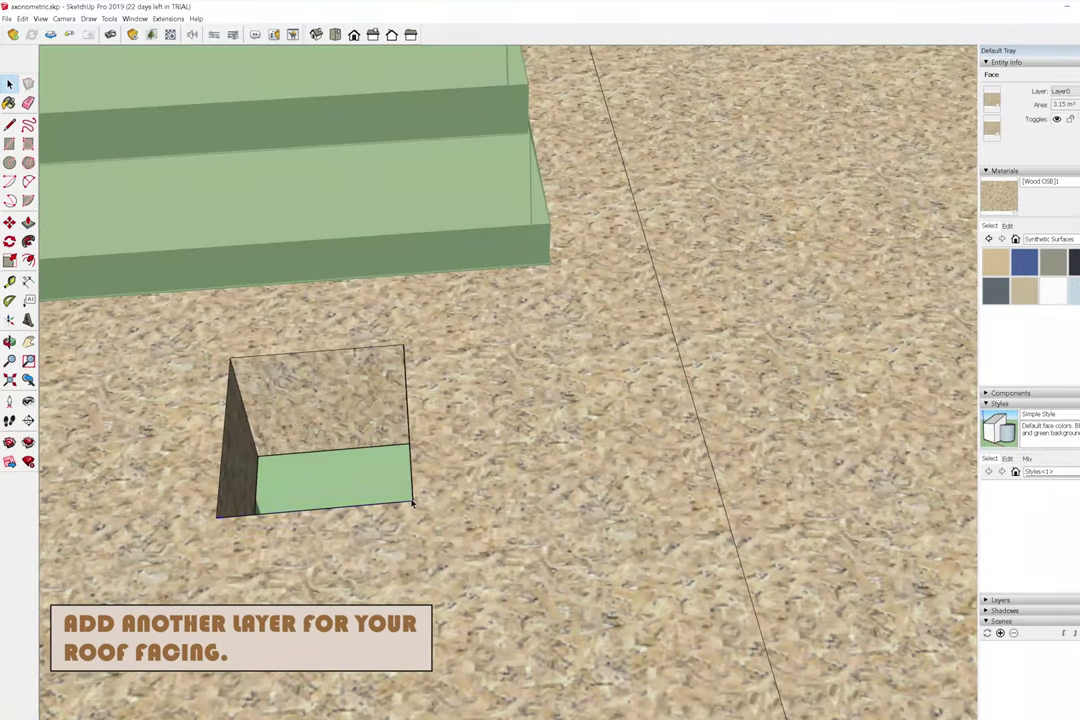
{"action": "scroll", "coordinate": [228, 420], "scroll_direction": "down", "scroll_amount": 4}
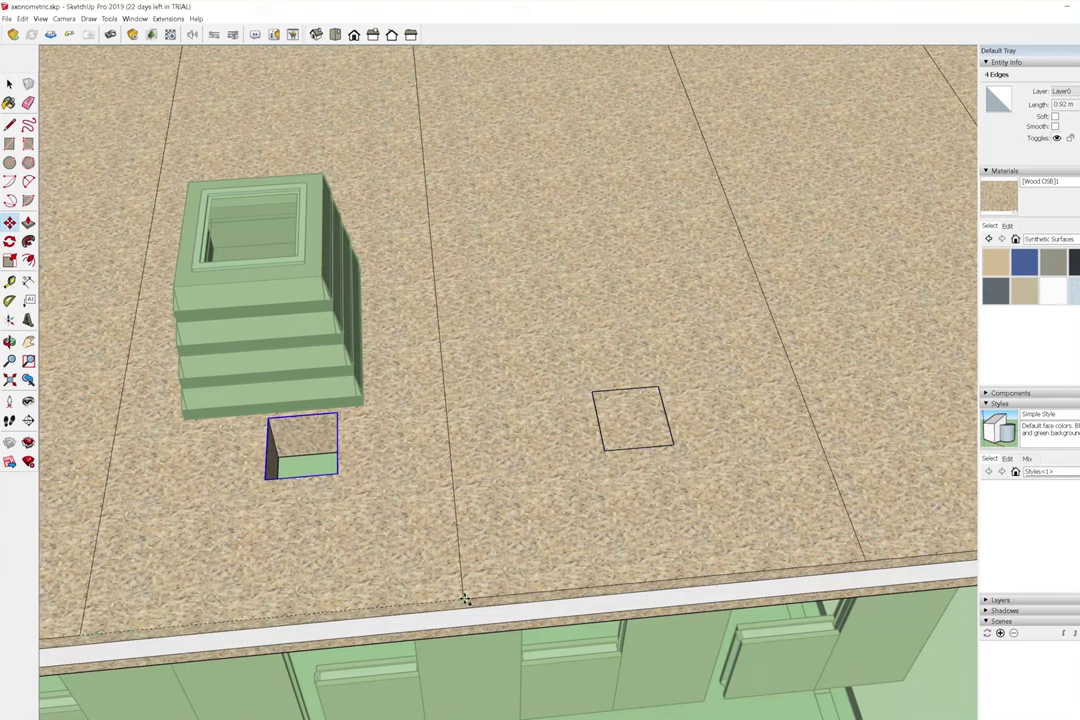
{"action": "scroll", "coordinate": [465, 598], "scroll_direction": "down", "scroll_amount": 3}
{"action": "key", "text": "p"}
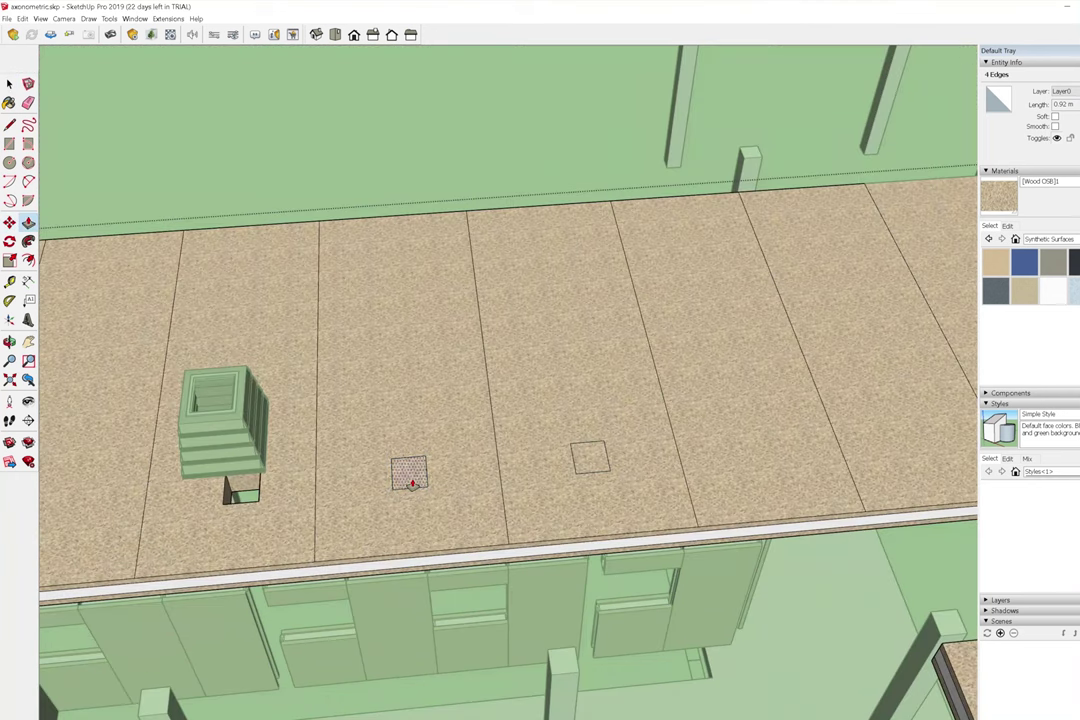
{"action": "left_click_drag", "start_coordinate": [410, 476], "coordinate": [426, 575]}
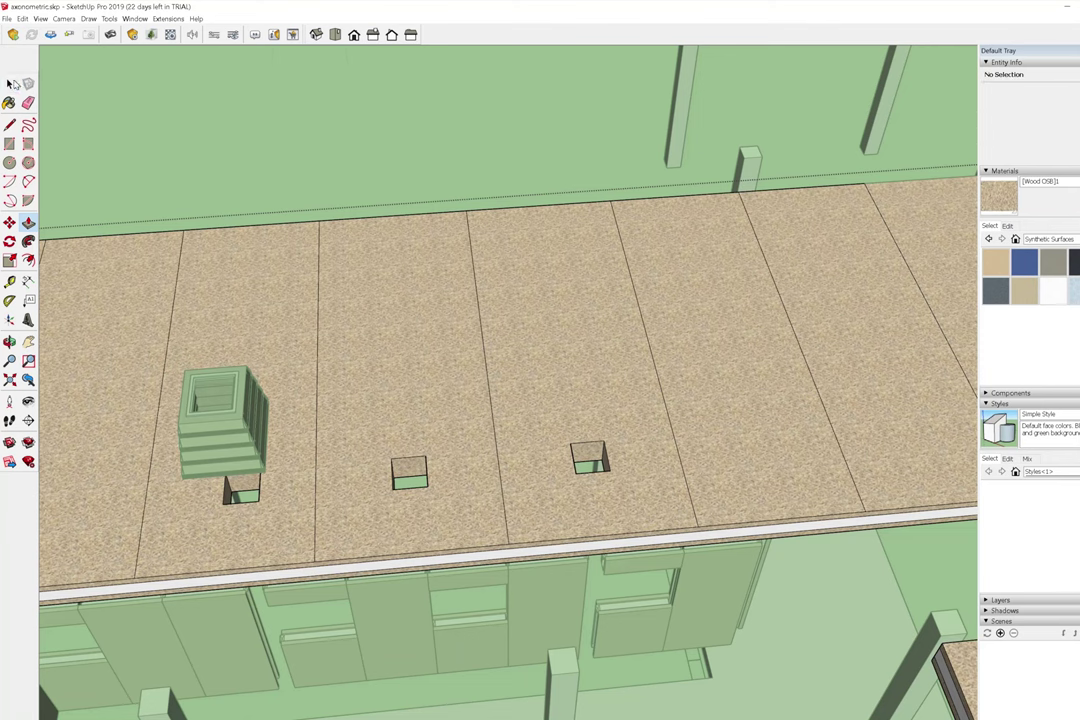
Copy the stepped skylight box over the middle opening and repeat it 2x.
{"action": "left_click", "coordinate": [12, 84]}
{"action": "left_click", "coordinate": [215, 458]}
{"action": "left_click", "coordinate": [131, 571]}
{"action": "left_click", "coordinate": [315, 563]}
{"action": "type", "text": "2x"}
{"action": "key", "text": "Return"}
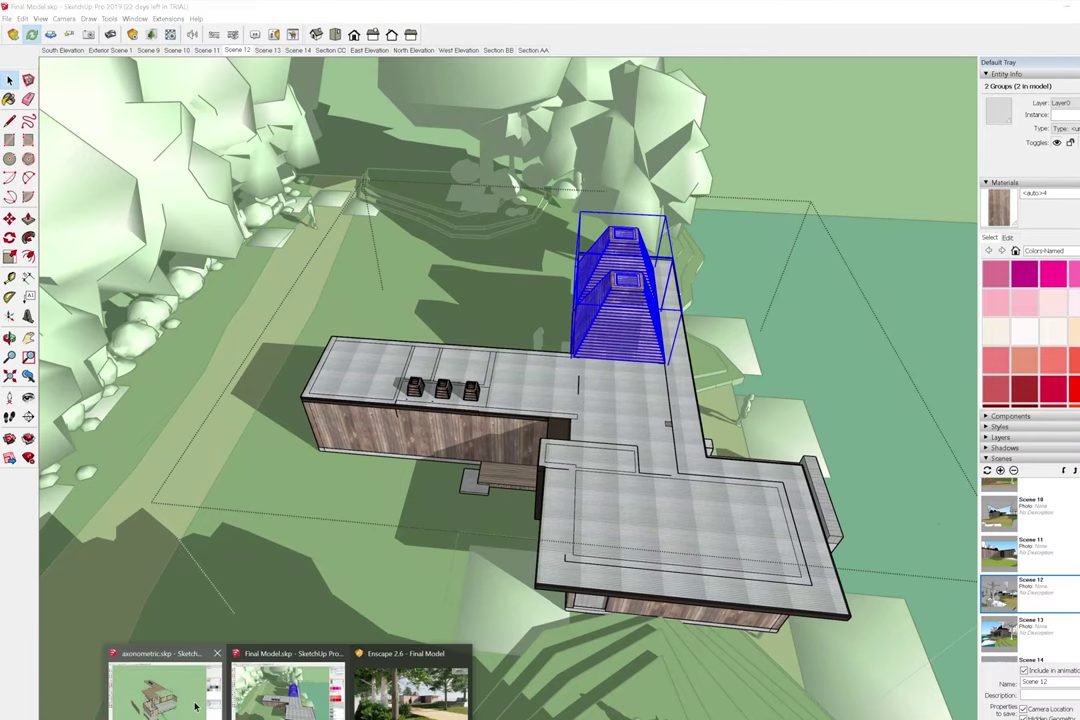
{"action": "left_click", "coordinate": [166, 700]}
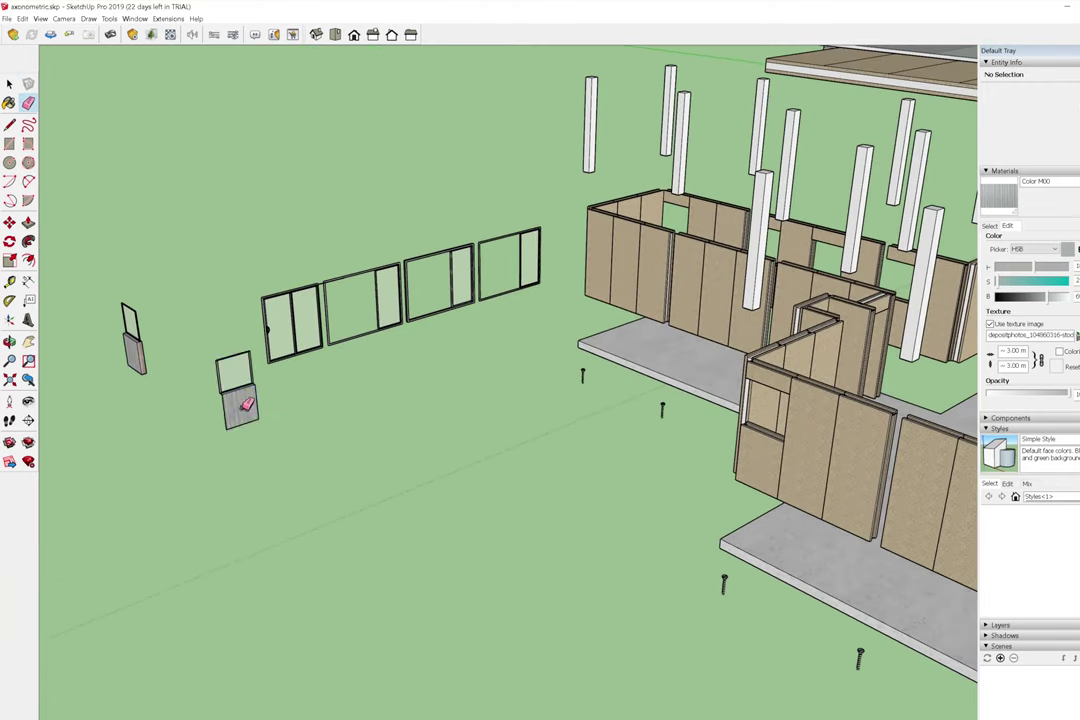
{"action": "double_click", "coordinate": [244, 408]}
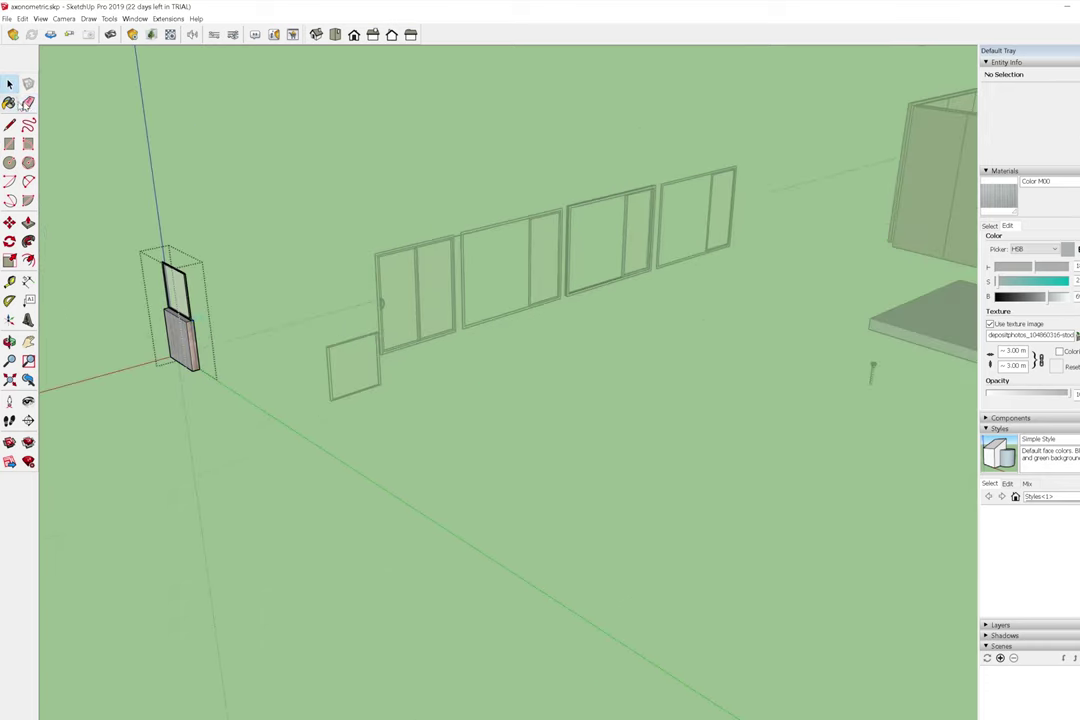
Move the door group down onto the ground, lined up with its wall opening.
{"action": "middle_click_drag", "start_coordinate": [188, 356], "coordinate": [183, 314]}
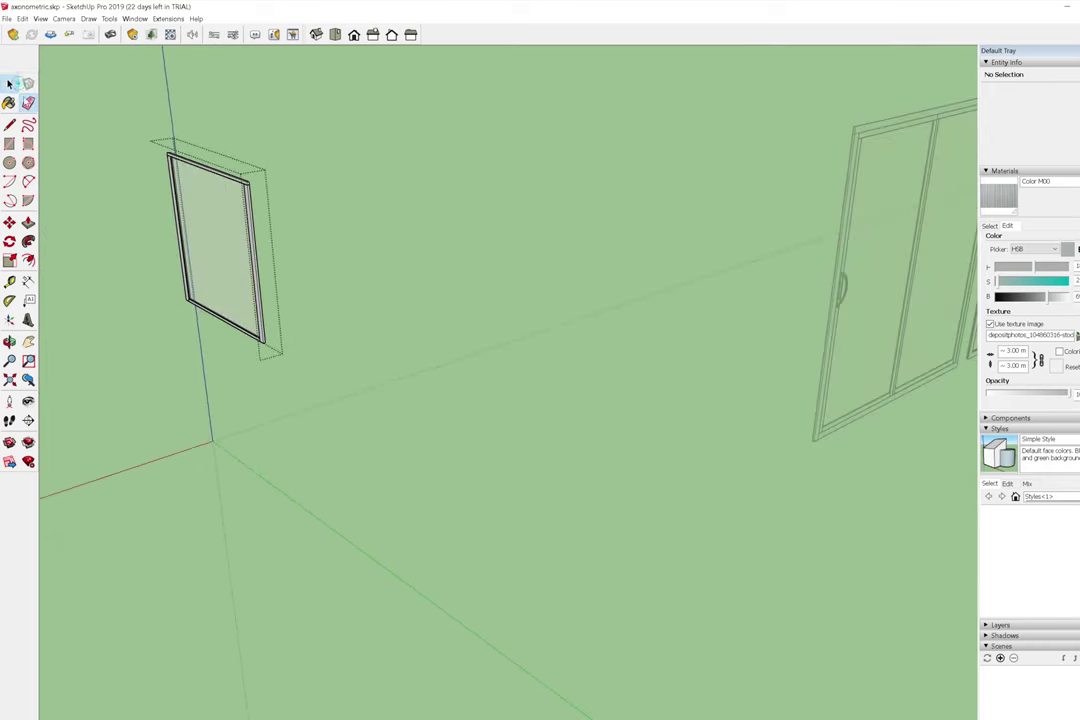
{"action": "scroll", "coordinate": [173, 265], "scroll_direction": "down", "scroll_amount": 5}
{"action": "left_click", "coordinate": [173, 265]}
{"action": "scroll", "coordinate": [173, 265], "scroll_direction": "down", "scroll_amount": 3}
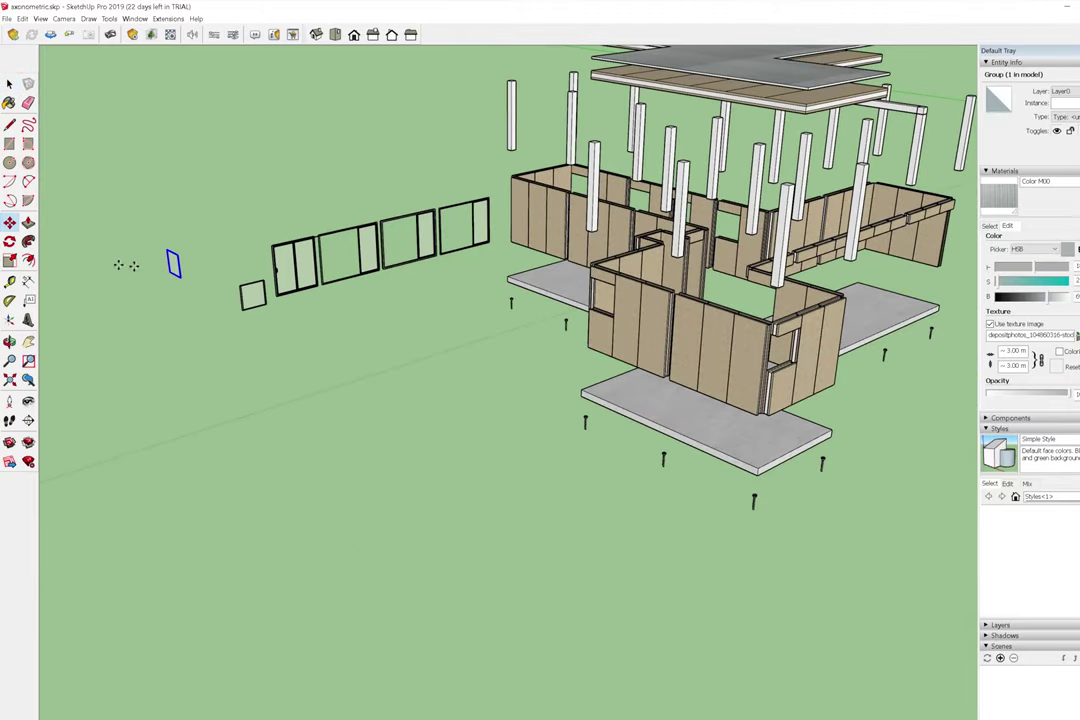
{"action": "left_click", "coordinate": [625, 332]}
{"action": "scroll", "coordinate": [590, 300], "scroll_direction": "up", "scroll_amount": 2}
{"action": "scroll", "coordinate": [592, 265], "scroll_direction": "up", "scroll_amount": 3}
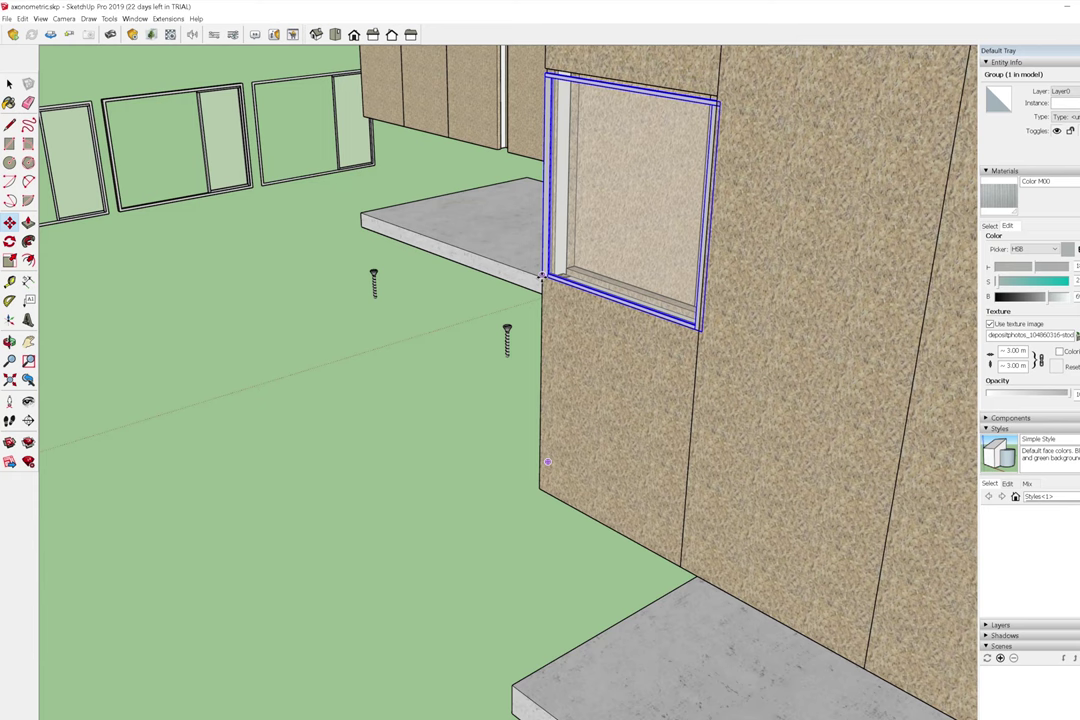
{"action": "scroll", "coordinate": [302, 375], "scroll_direction": "down", "scroll_amount": 3}
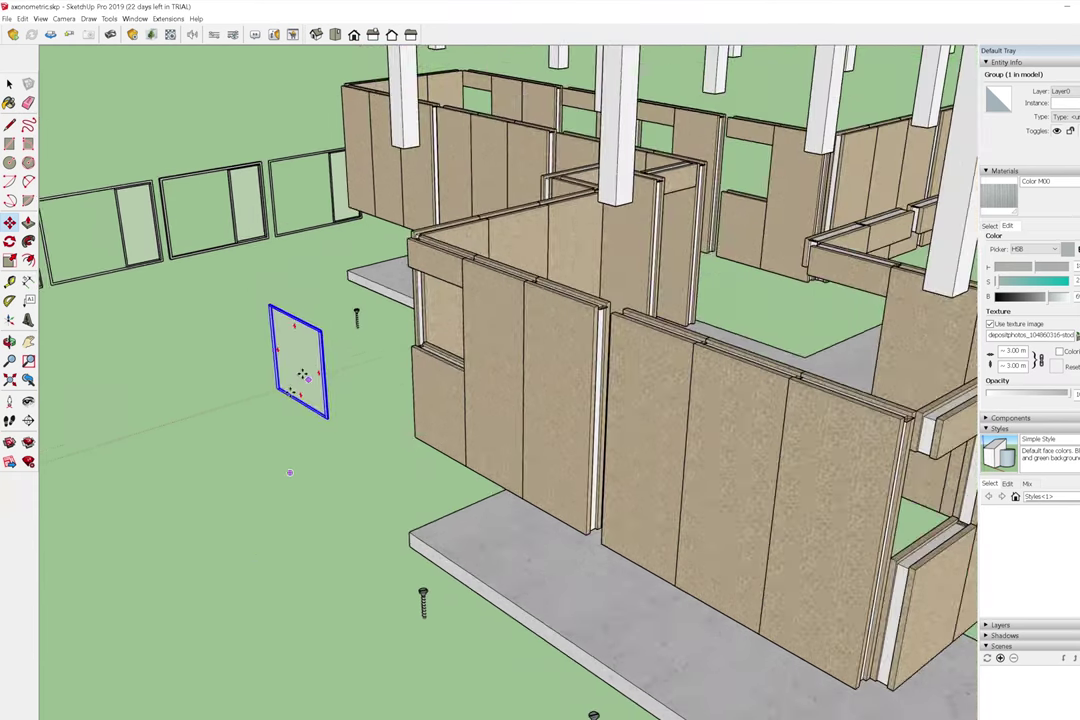
{"action": "scroll", "coordinate": [302, 375], "scroll_direction": "up", "scroll_amount": 2}
{"action": "left_click", "coordinate": [320, 385]}
With the Line tool active, zoom in and out to check the door's alignment.
{"action": "key", "text": "l"}
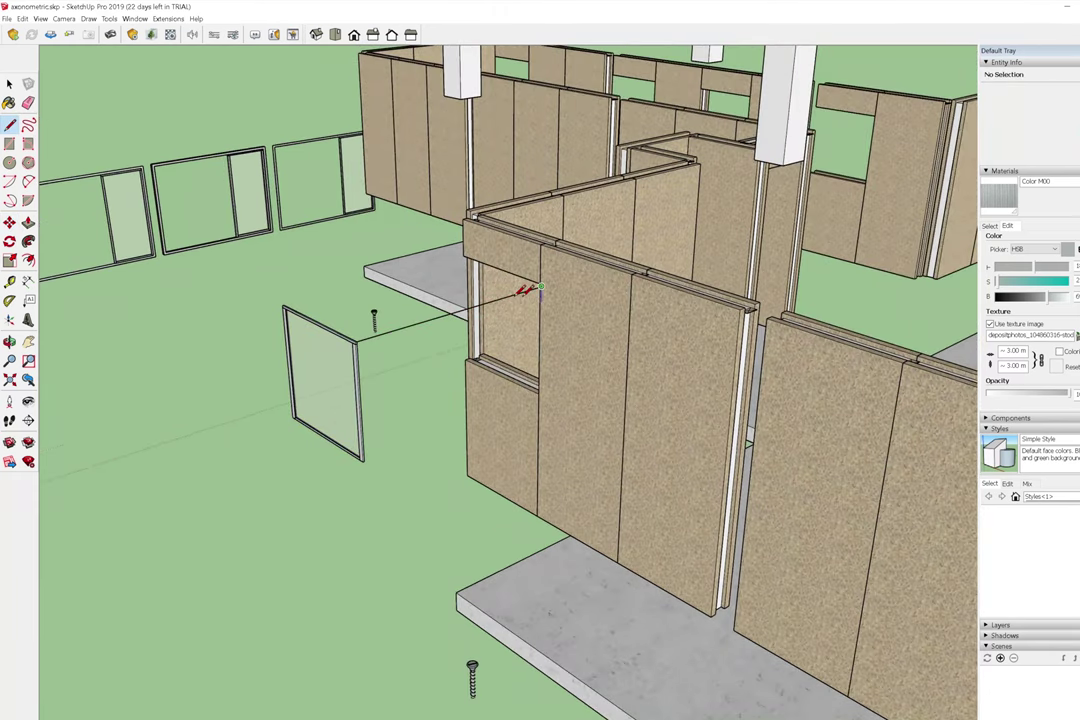
{"action": "scroll", "coordinate": [520, 292], "scroll_direction": "up", "scroll_amount": 2}
{"action": "scroll", "coordinate": [282, 358], "scroll_direction": "up", "scroll_amount": 3}
{"action": "scroll", "coordinate": [716, 452], "scroll_direction": "down", "scroll_amount": 4}
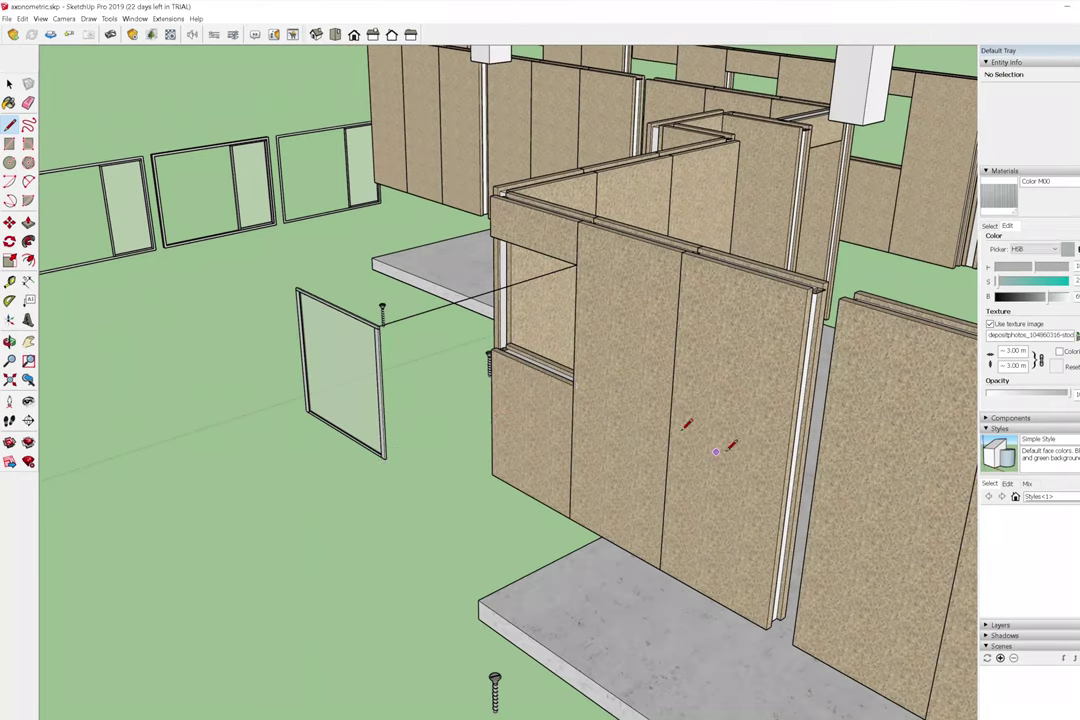
{"action": "scroll", "coordinate": [505, 330], "scroll_direction": "up", "scroll_amount": 2}
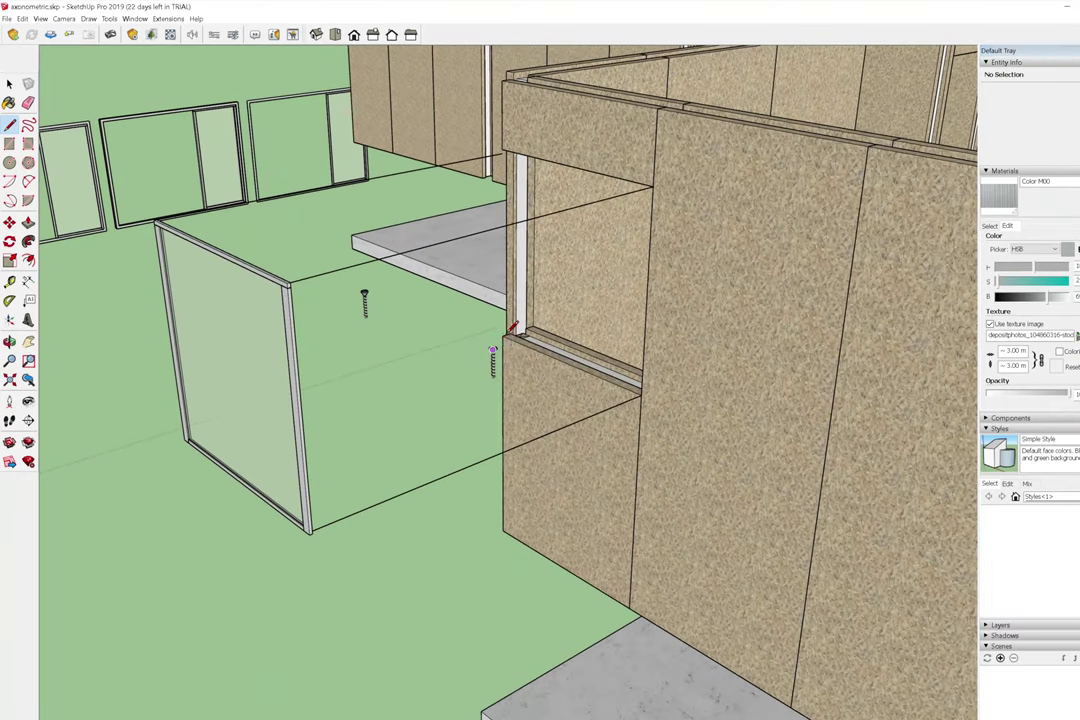
{"action": "scroll", "coordinate": [308, 400], "scroll_direction": "down", "scroll_amount": 5}
{"action": "scroll", "coordinate": [100, 280], "scroll_direction": "down", "scroll_amount": 2}
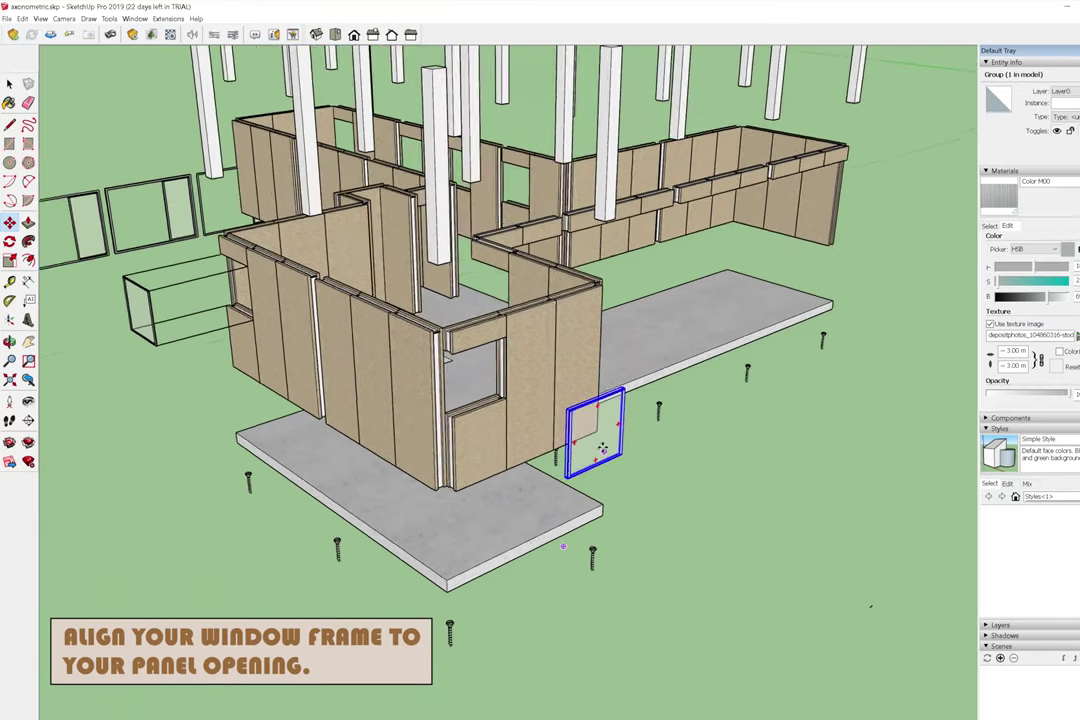
{"action": "scroll", "coordinate": [587, 405], "scroll_direction": "up", "scroll_amount": 3}
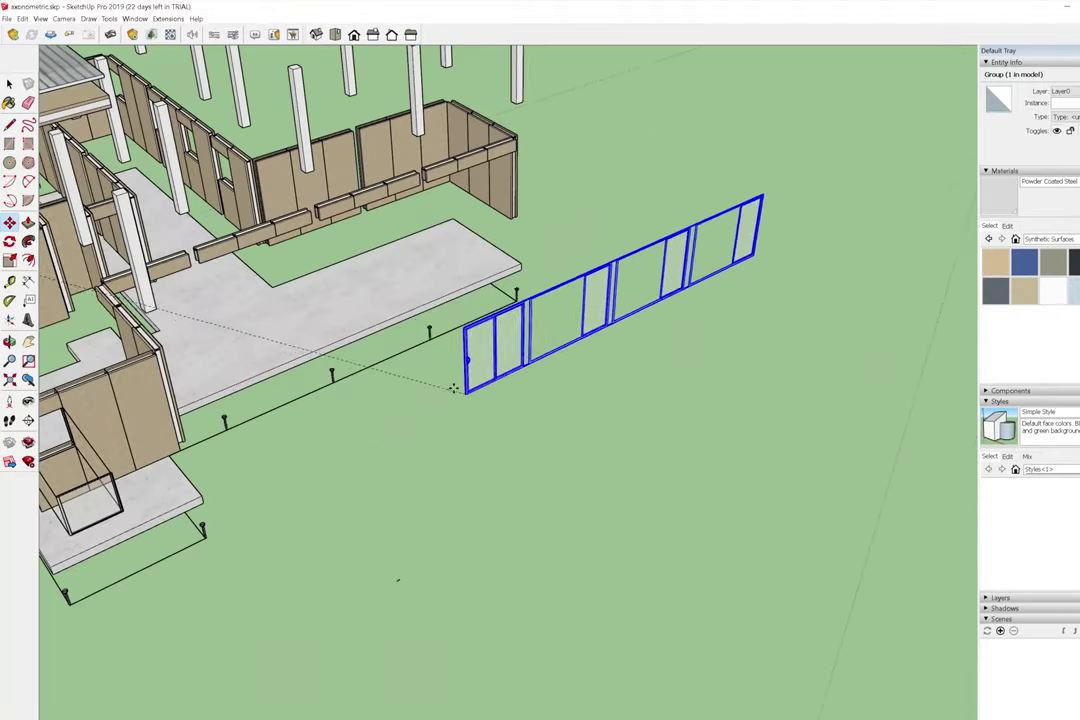
{"action": "scroll", "coordinate": [397, 579], "scroll_direction": "down", "scroll_amount": 3}
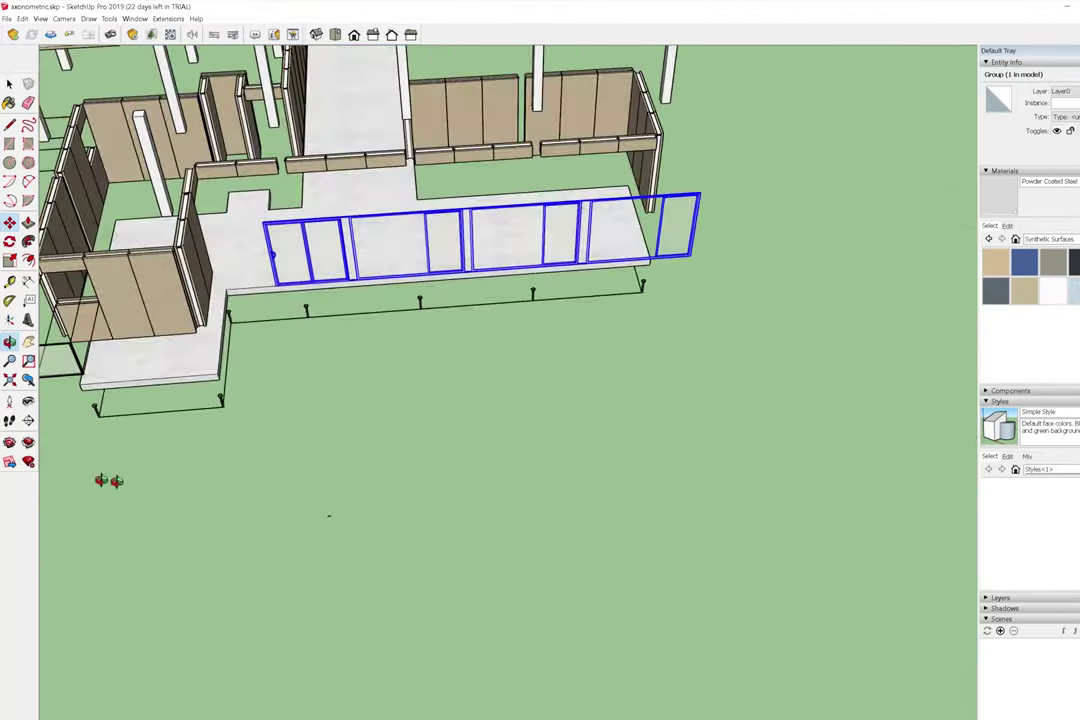
Slide the long glass window onto the slab, then set it back out beside it.
{"action": "middle_click_drag", "start_coordinate": [330, 513], "coordinate": [223, 428]}
{"action": "scroll", "coordinate": [817, 392], "scroll_direction": "up", "scroll_amount": 3}
{"action": "left_click_drag", "start_coordinate": [843, 386], "coordinate": [707, 352]}
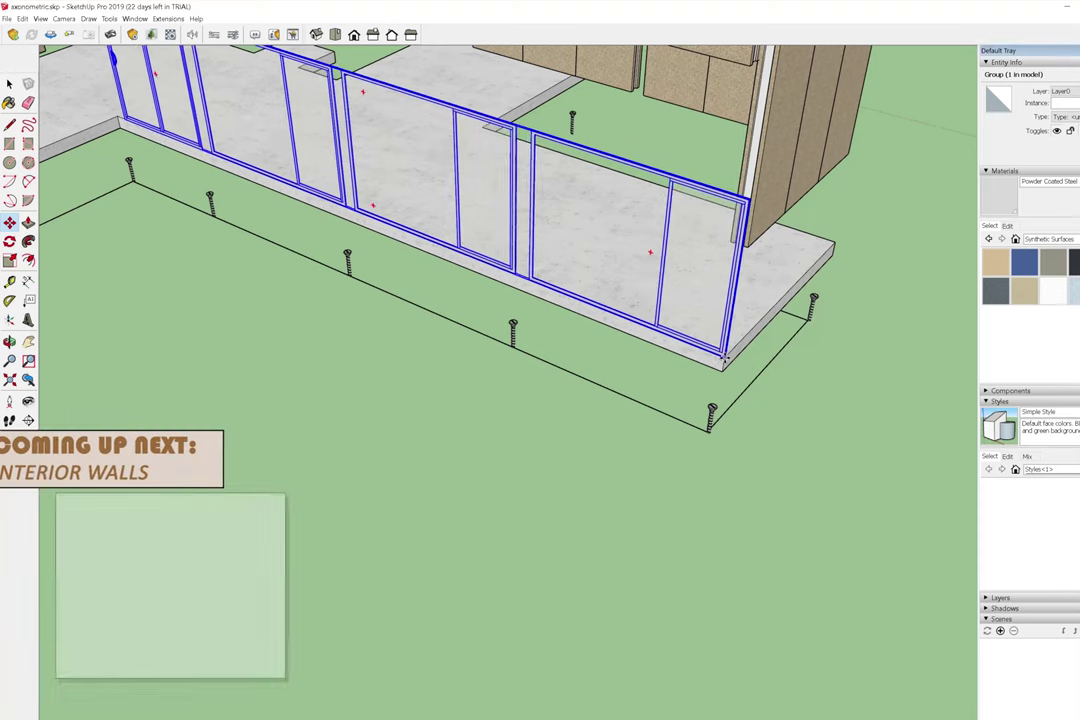
{"action": "scroll", "coordinate": [766, 443], "scroll_direction": "down", "scroll_amount": 5}
{"action": "middle_click_drag", "start_coordinate": [766, 443], "coordinate": [530, 380]}
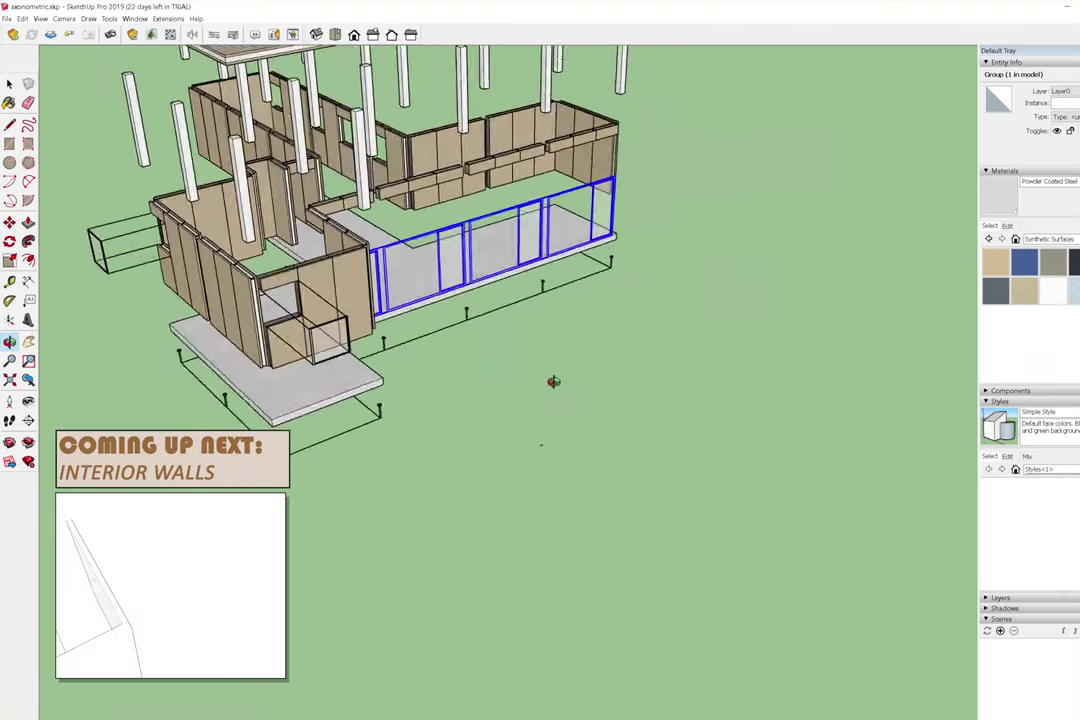
{"action": "scroll", "coordinate": [449, 279], "scroll_direction": "up", "scroll_amount": 2}
{"action": "left_click_drag", "start_coordinate": [605, 349], "coordinate": [682, 294]}
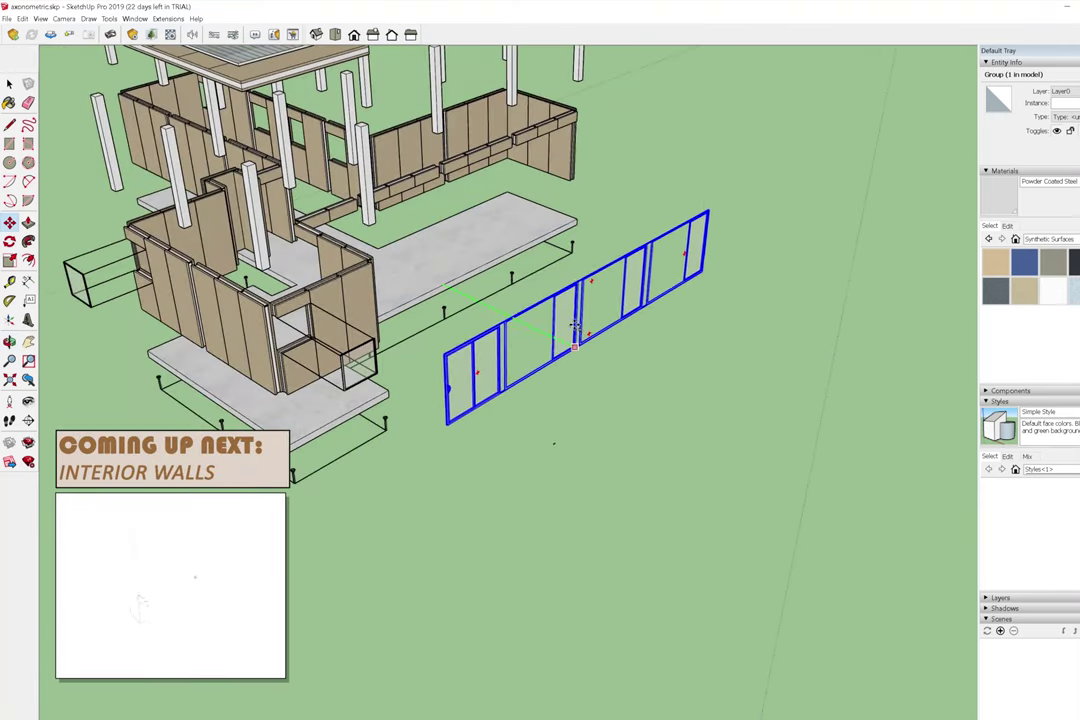
{"action": "middle_click_drag", "start_coordinate": [682, 294], "coordinate": [708, 251]}
{"action": "scroll", "coordinate": [715, 330], "scroll_direction": "down", "scroll_amount": 2}
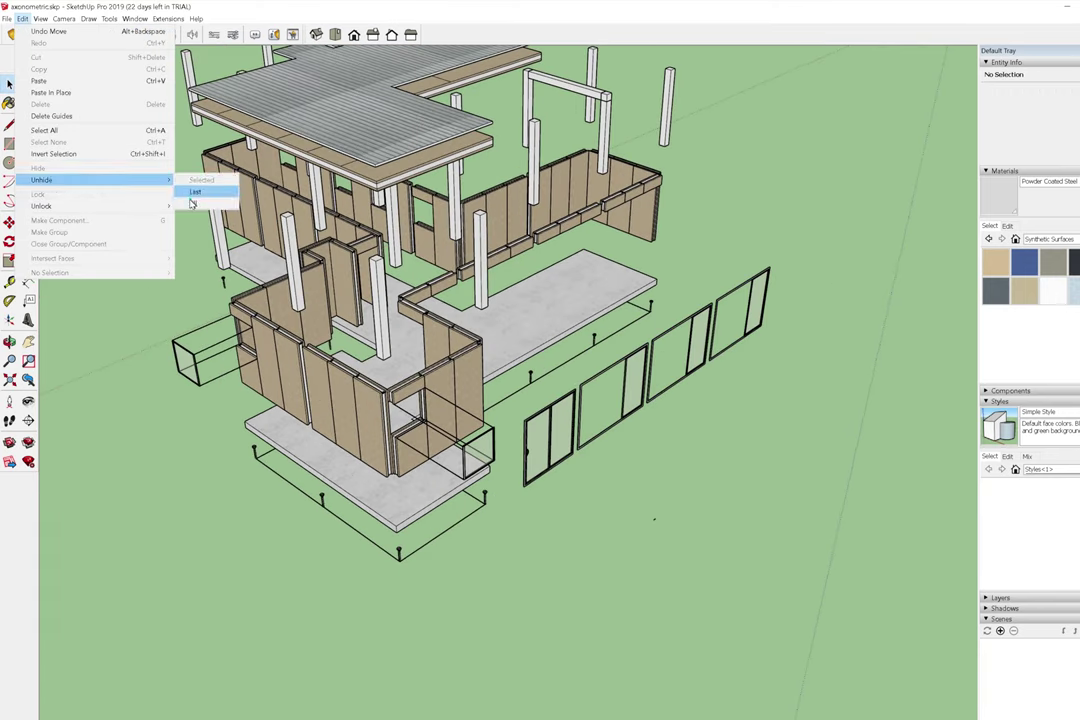
Unhide the floor plan linework and move it up to wall-top height.
{"action": "left_click", "coordinate": [192, 192]}
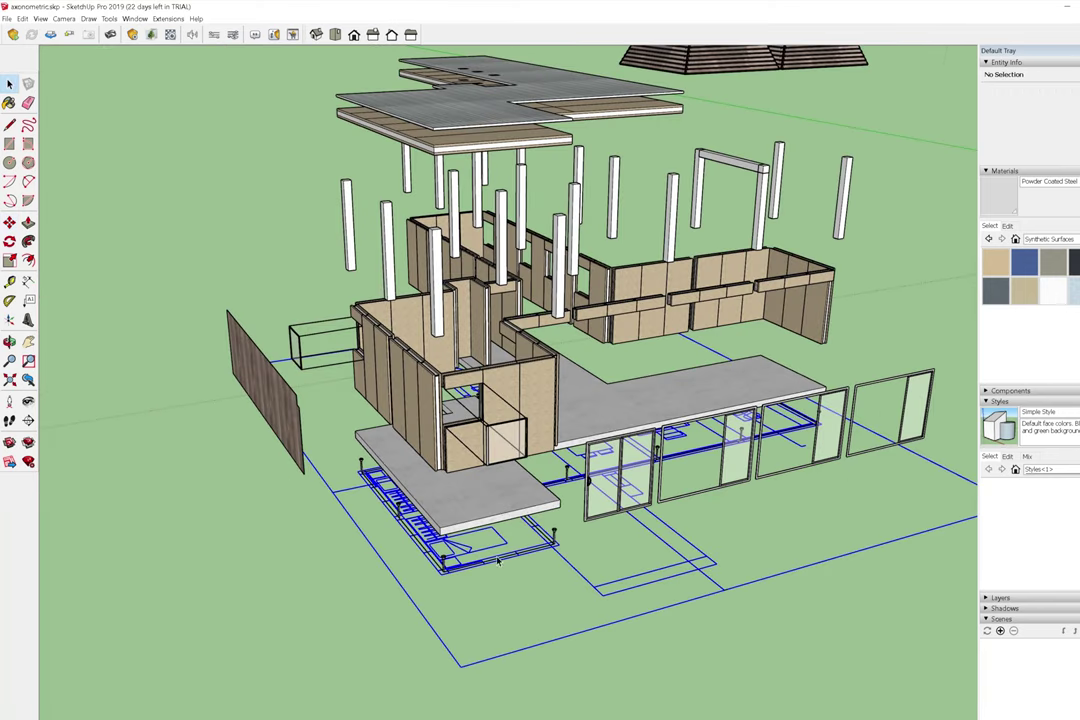
{"action": "left_click_drag", "start_coordinate": [606, 589], "coordinate": [653, 387]}
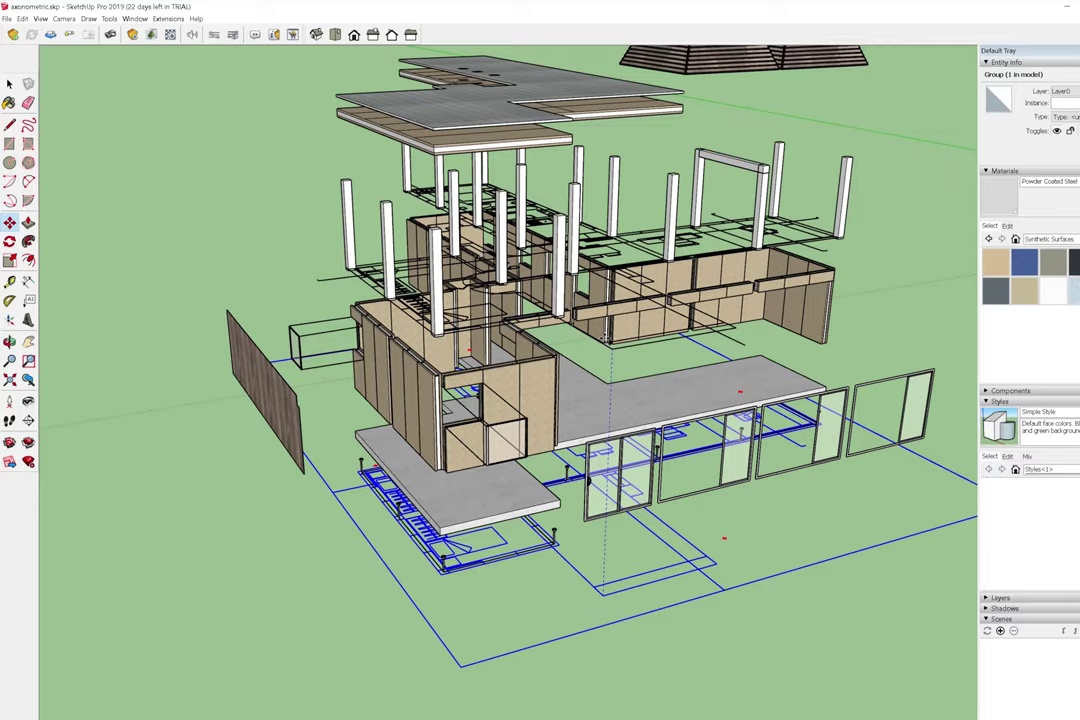
{"action": "left_click", "coordinate": [653, 387]}
{"action": "scroll", "coordinate": [682, 475], "scroll_direction": "up", "scroll_amount": 5}
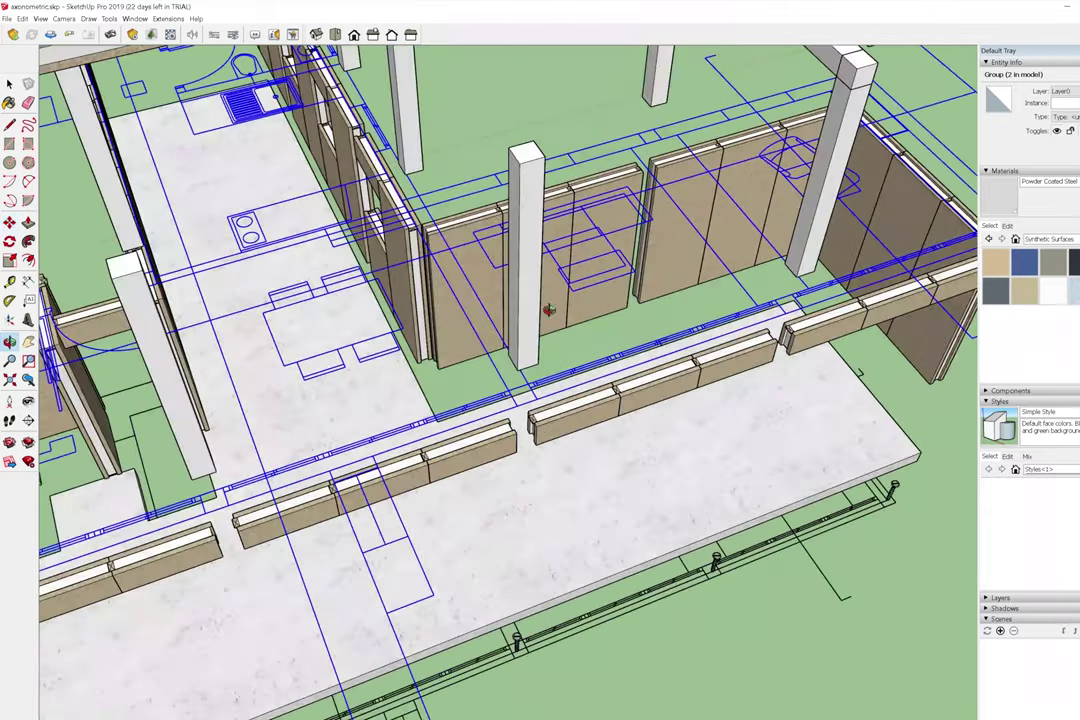
{"action": "scroll", "coordinate": [552, 354], "scroll_direction": "down", "scroll_amount": 2}
{"action": "key", "text": "shift+z"}
{"action": "scroll", "coordinate": [560, 345], "scroll_direction": "up", "scroll_amount": 5}
{"action": "middle_click_drag", "start_coordinate": [560, 345], "coordinate": [430, 420]}
{"action": "scroll", "coordinate": [420, 380], "scroll_direction": "up", "scroll_amount": 5}
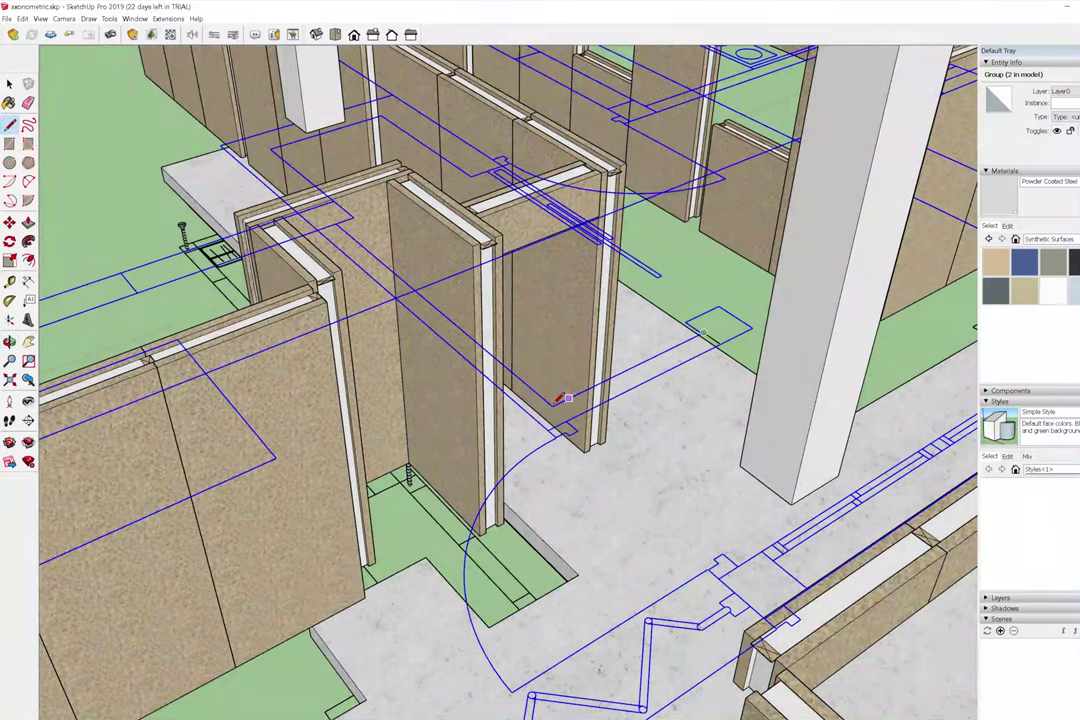
Close the L-shaped wall outline into a face, group it, and paint it Formica Beige.
{"action": "left_click", "coordinate": [349, 216]}
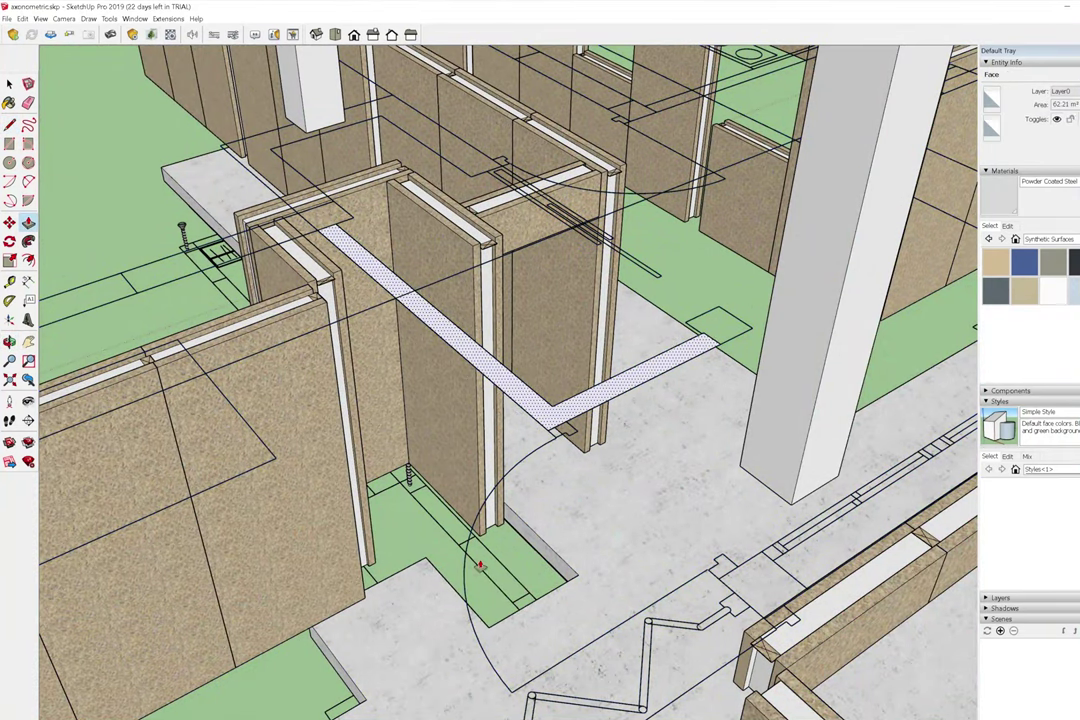
{"action": "key", "text": "space"}
{"action": "double_click", "coordinate": [574, 401]}
{"action": "right_click", "coordinate": [574, 404]}
{"action": "left_click", "coordinate": [607, 498]}
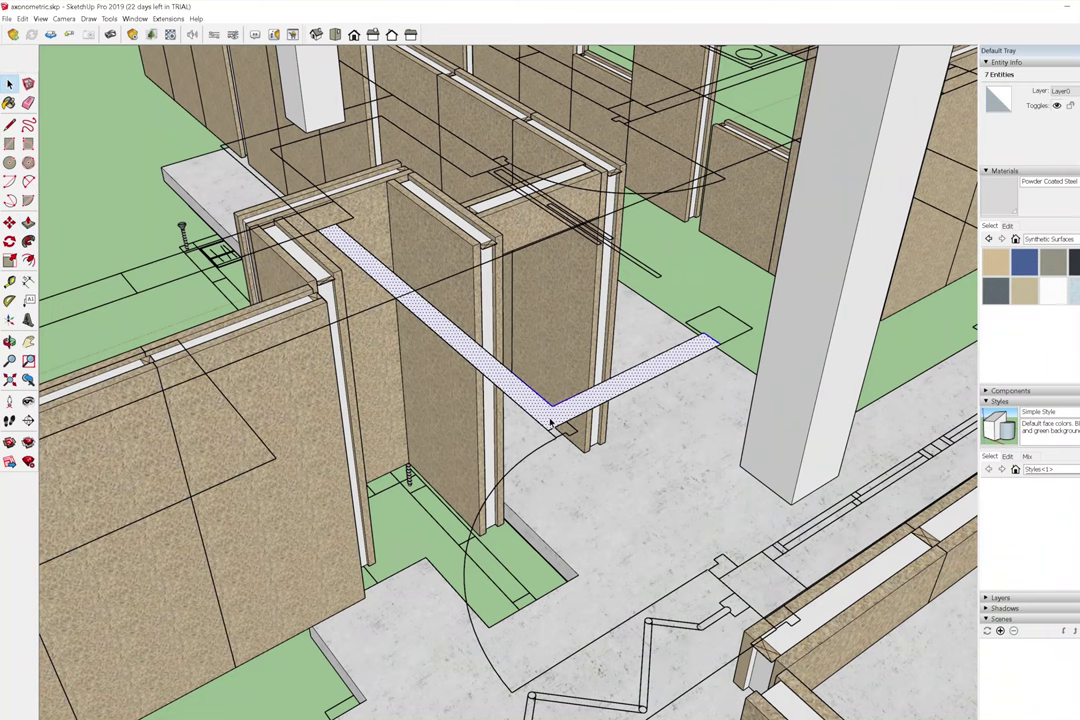
{"action": "left_click", "coordinate": [997, 263]}
{"action": "left_click", "coordinate": [497, 368]}
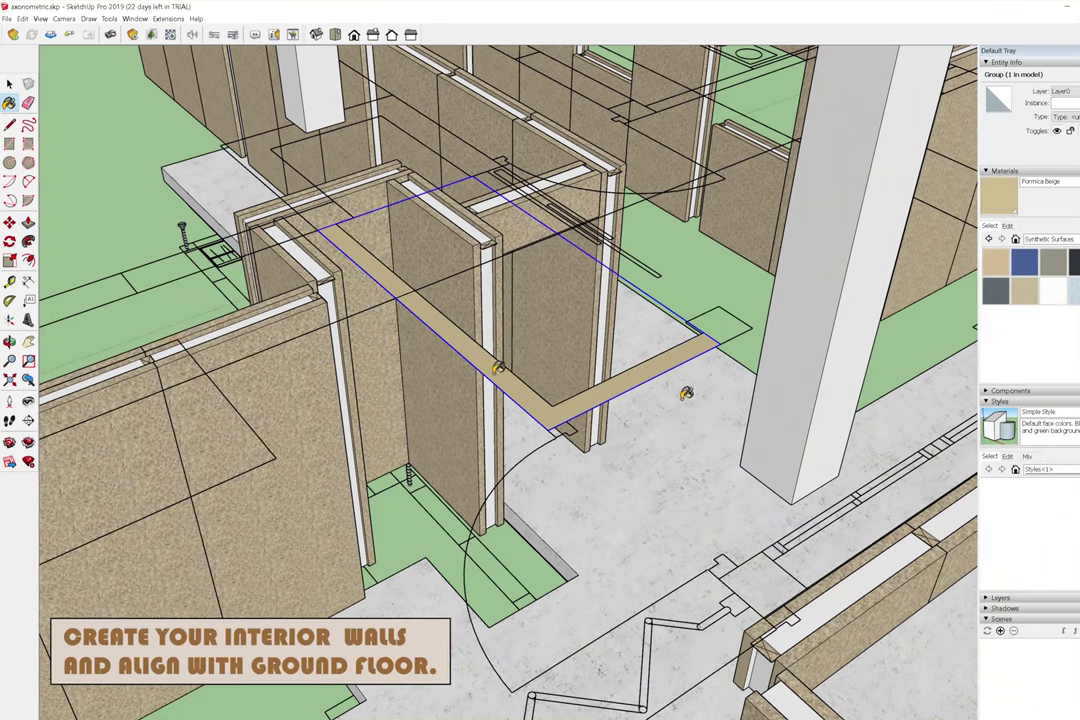
Push/Pull the beige strip group up into a tall interior wall.
{"action": "double_click", "coordinate": [543, 416]}
{"action": "left_click_drag", "start_coordinate": [554, 428], "coordinate": [525, 590]}
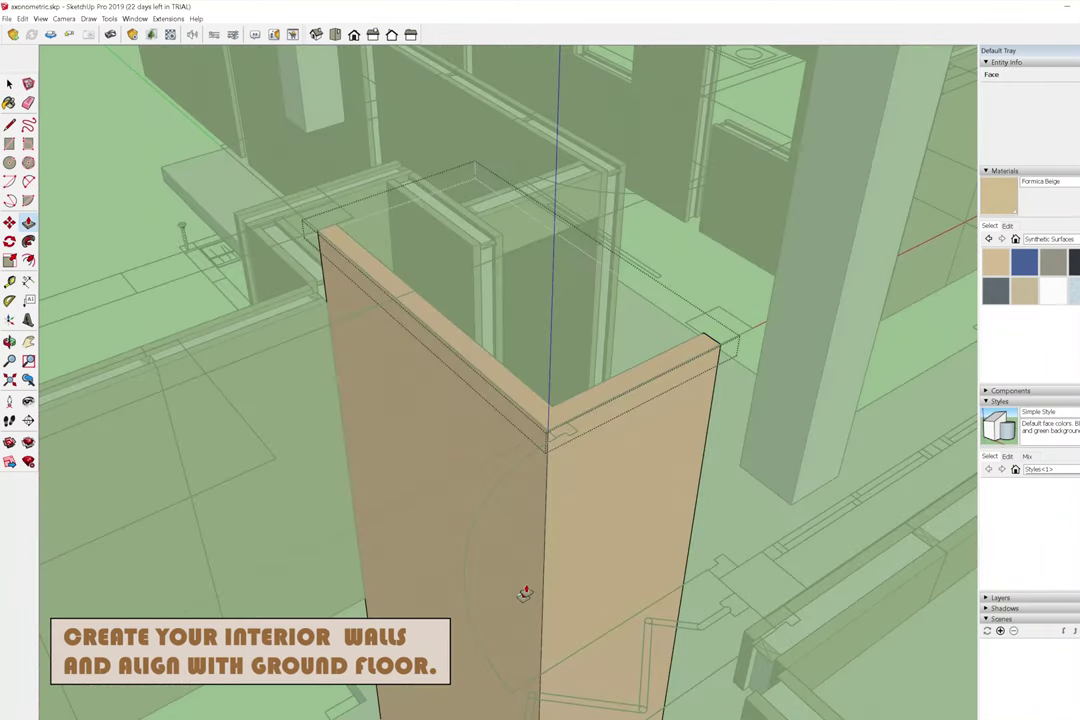
{"action": "middle_click_drag", "start_coordinate": [525, 583], "coordinate": [488, 443]}
{"action": "middle_click_drag", "start_coordinate": [213, 400], "coordinate": [351, 373]}
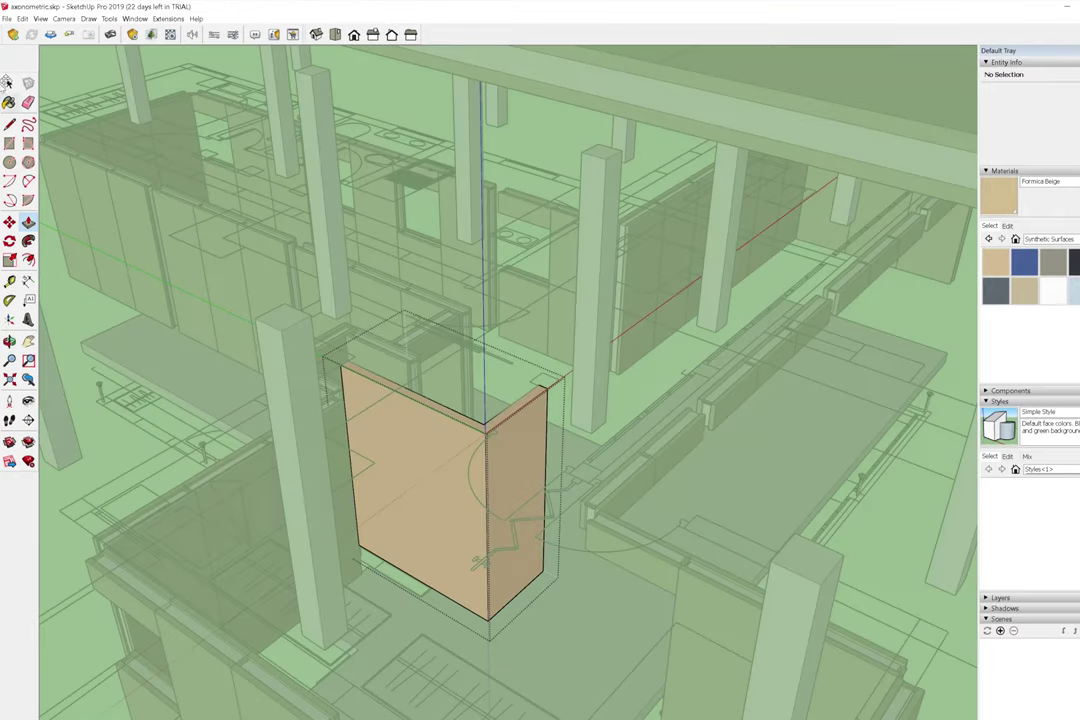
{"action": "key", "text": "space"}
{"action": "key", "text": "Escape"}
{"action": "left_click", "coordinate": [277, 289]}
Draw another wall outline with Line and close it into a face.
{"action": "scroll", "coordinate": [262, 287], "scroll_direction": "up", "scroll_amount": 3}
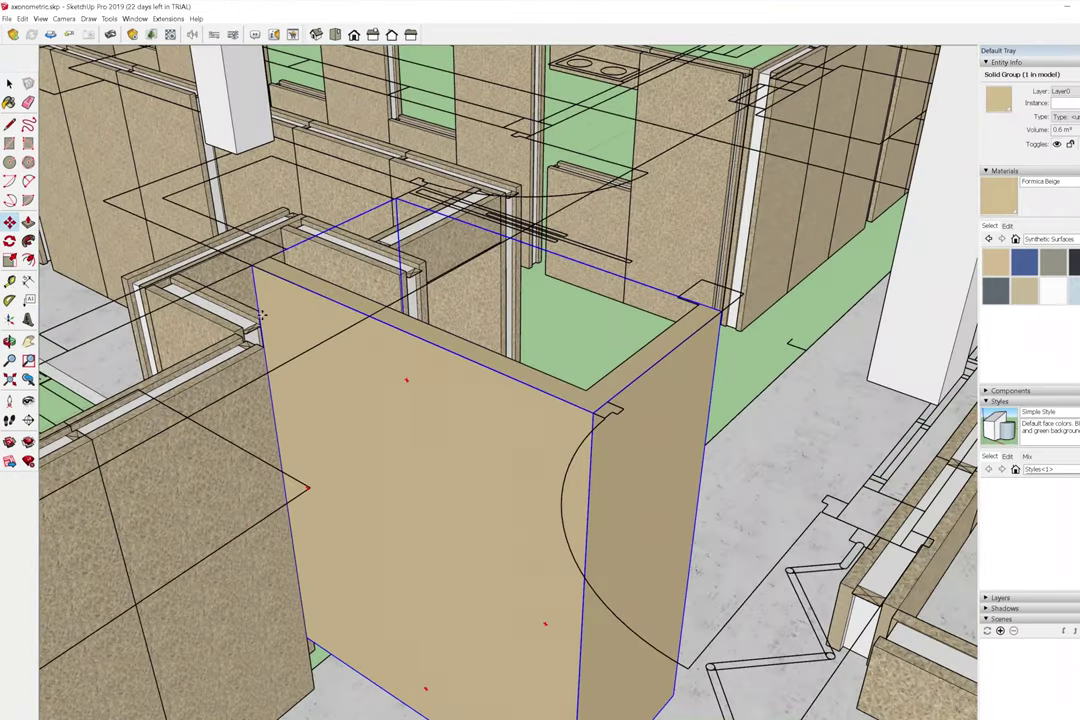
{"action": "scroll", "coordinate": [262, 316], "scroll_direction": "down", "scroll_amount": 2}
{"action": "scroll", "coordinate": [270, 478], "scroll_direction": "down", "scroll_amount": 5}
{"action": "middle_click_drag", "start_coordinate": [495, 511], "coordinate": [470, 480]}
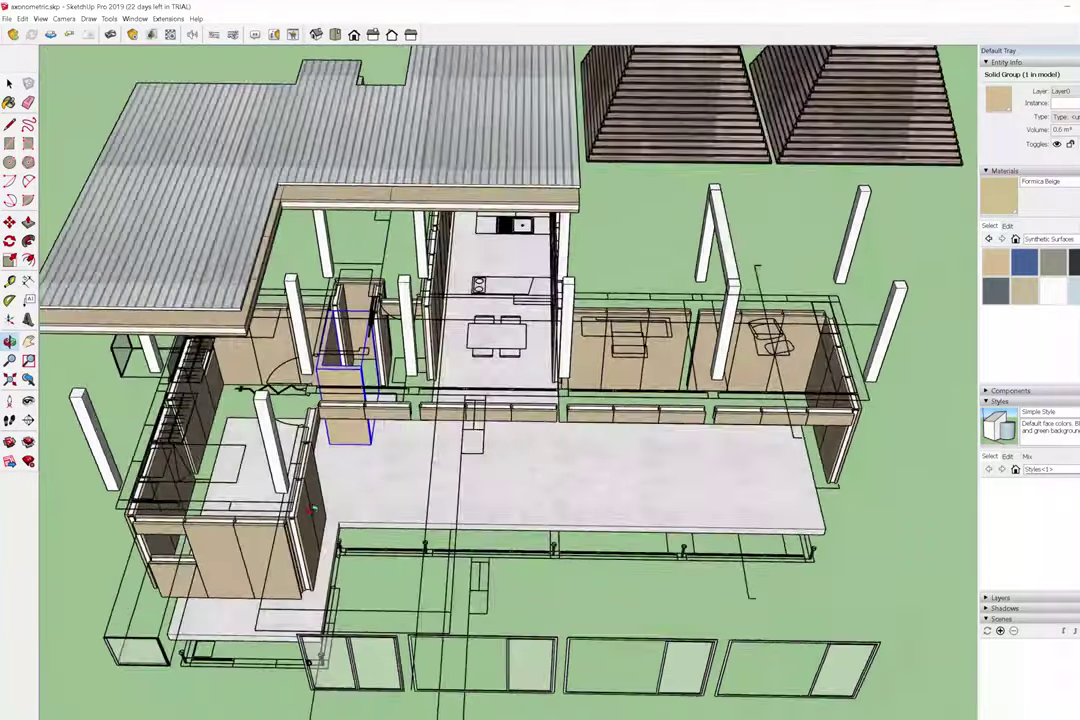
{"action": "scroll", "coordinate": [440, 460], "scroll_direction": "up", "scroll_amount": 3}
{"action": "scroll", "coordinate": [416, 442], "scroll_direction": "up", "scroll_amount": 3}
{"action": "key", "text": "l"}
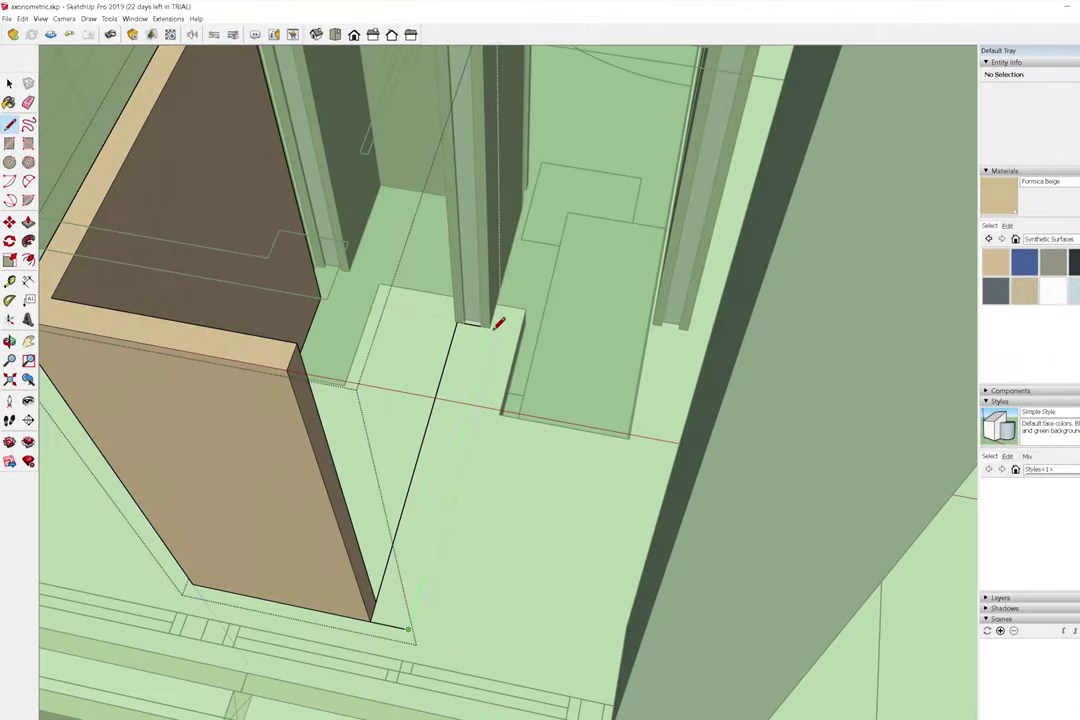
{"action": "left_click", "coordinate": [490, 324]}
Push/Pull the new beige strip up into a second interior wall.
{"action": "left_click", "coordinate": [31, 36]}
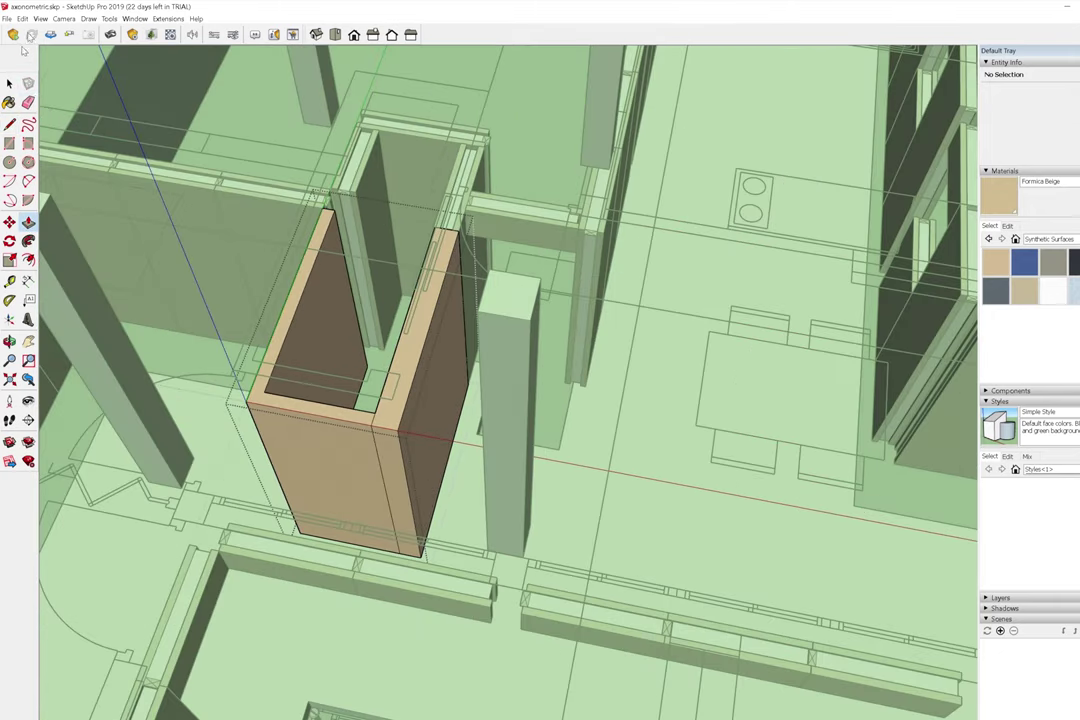
{"action": "scroll", "coordinate": [463, 383], "scroll_direction": "up", "scroll_amount": 5}
{"action": "mouse_move", "coordinate": [537, 458]}
{"action": "middle_mouse_down"}
{"action": "mouse_move", "coordinate": [766, 448]}
{"action": "mouse_move", "coordinate": [289, 412]}
{"action": "middle_mouse_up"}
{"action": "scroll", "coordinate": [302, 240], "scroll_direction": "up", "scroll_amount": 2}
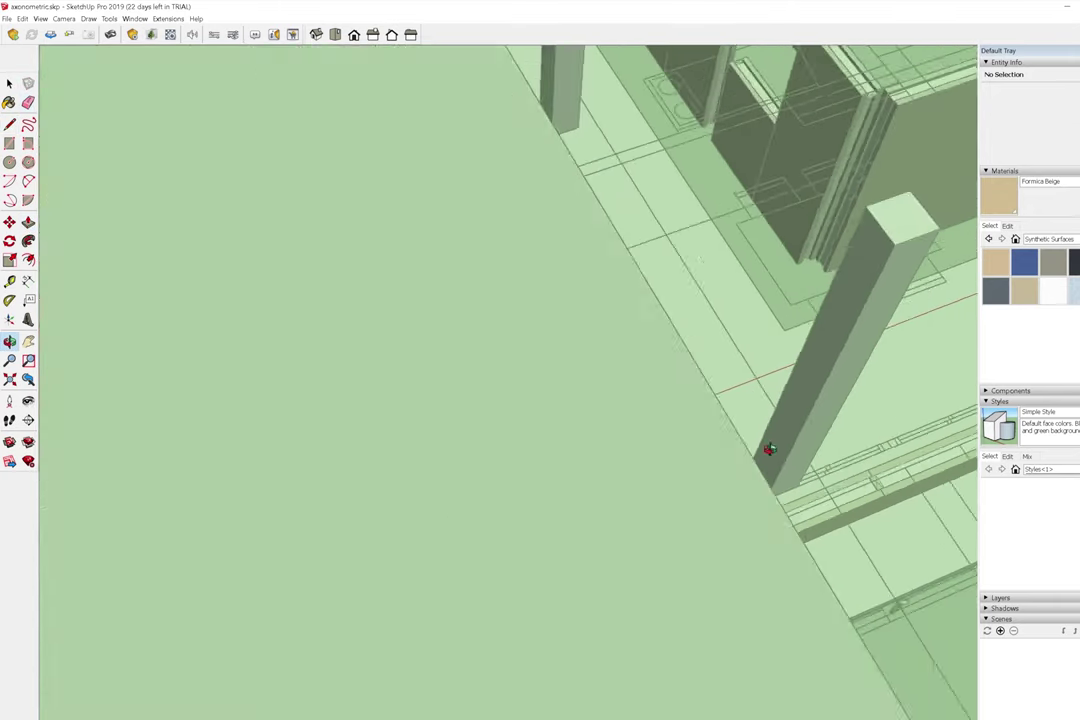
{"action": "left_click_drag", "start_coordinate": [250, 368], "coordinate": [279, 362]}
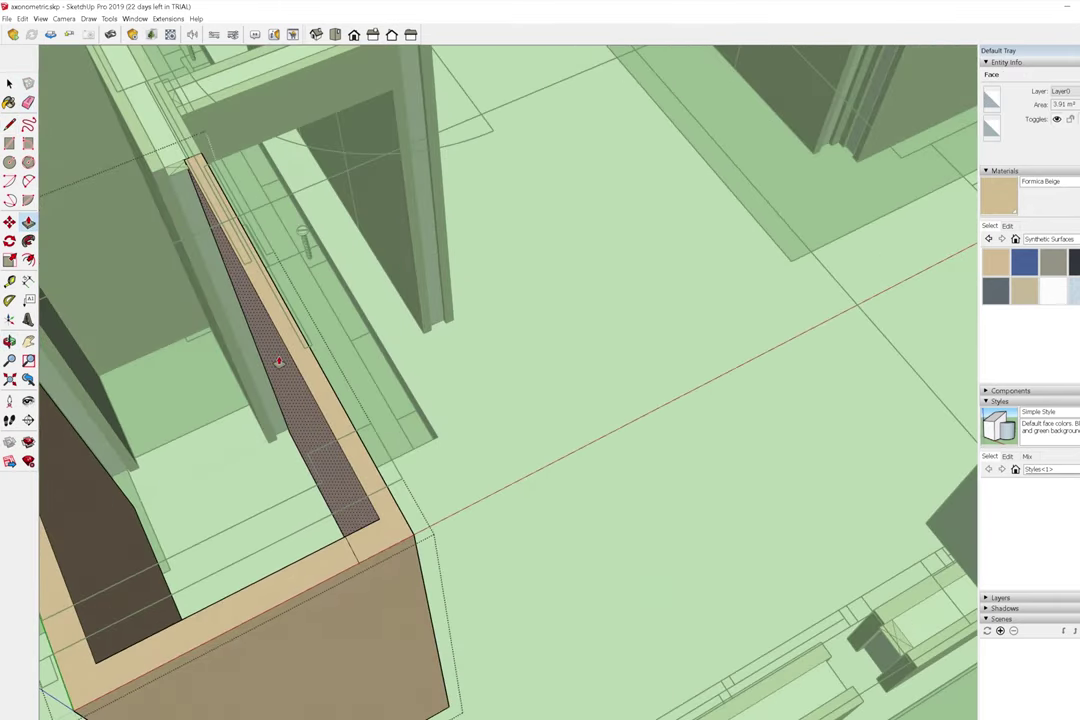
{"action": "scroll", "coordinate": [646, 345], "scroll_direction": "down", "scroll_amount": 5}
{"action": "middle_click_drag", "start_coordinate": [646, 345], "coordinate": [511, 505]}
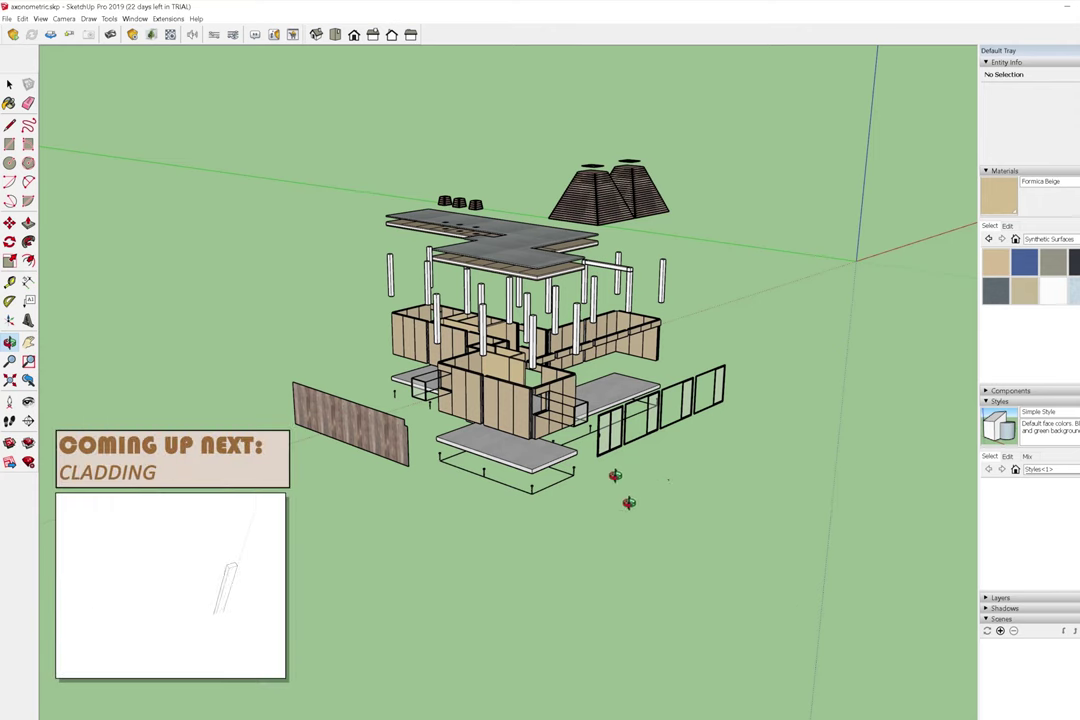
{"action": "middle_click_drag", "start_coordinate": [641, 508], "coordinate": [477, 445]}
{"action": "scroll", "coordinate": [477, 445], "scroll_direction": "up", "scroll_amount": 3}
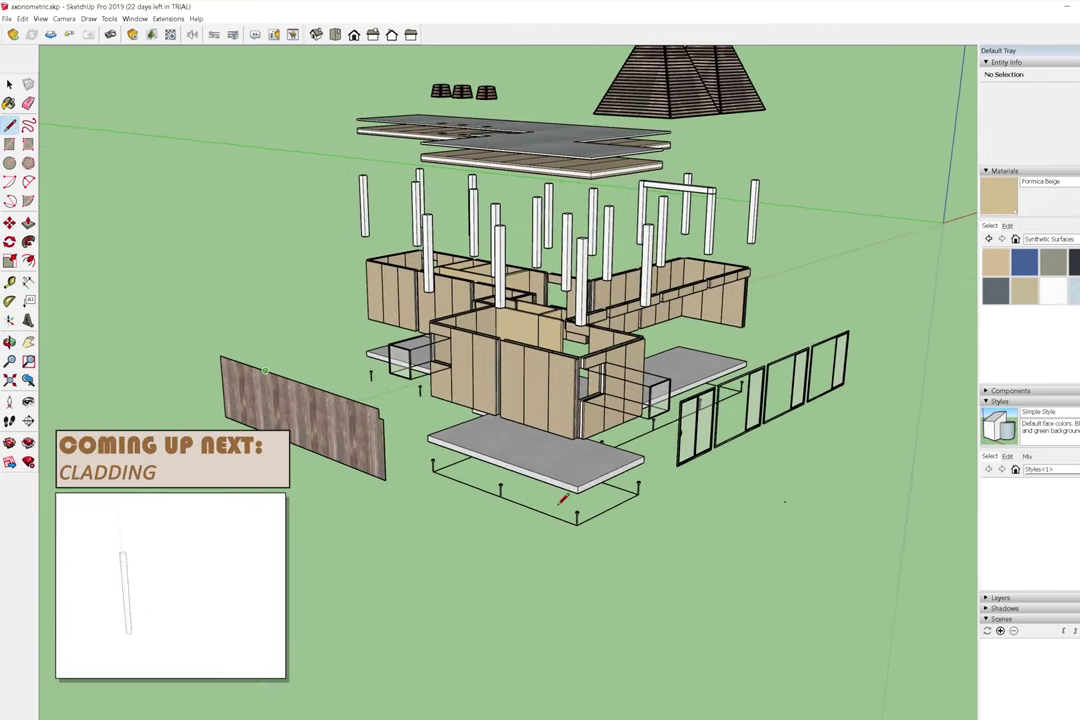
{"action": "left_click", "coordinate": [383, 445]}
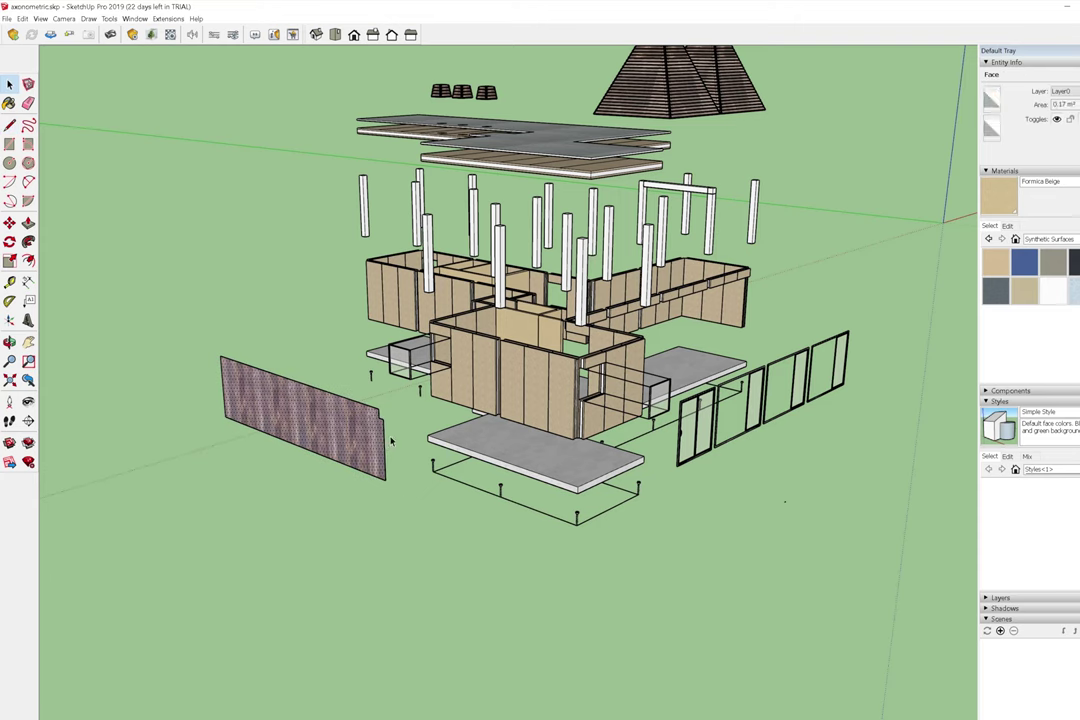
{"action": "scroll", "coordinate": [385, 445], "scroll_direction": "up", "scroll_amount": 3}
{"action": "key", "text": "l"}
{"action": "scroll", "coordinate": [366, 388], "scroll_direction": "up", "scroll_amount": 1}
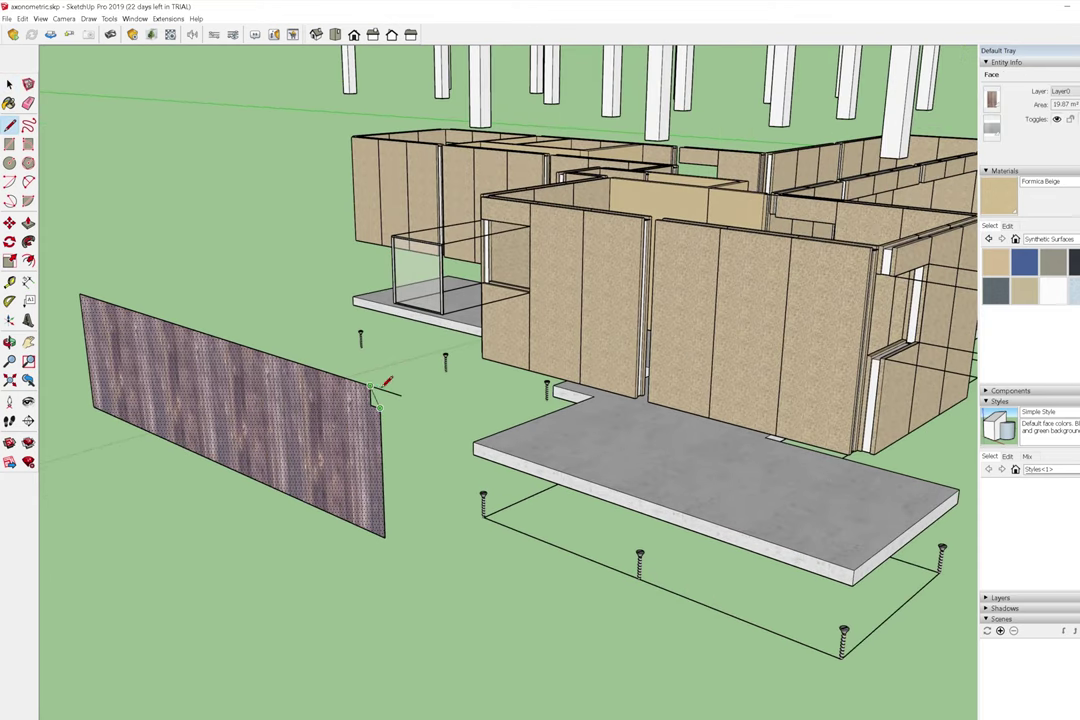
{"action": "scroll", "coordinate": [360, 530], "scroll_direction": "down", "scroll_amount": 1}
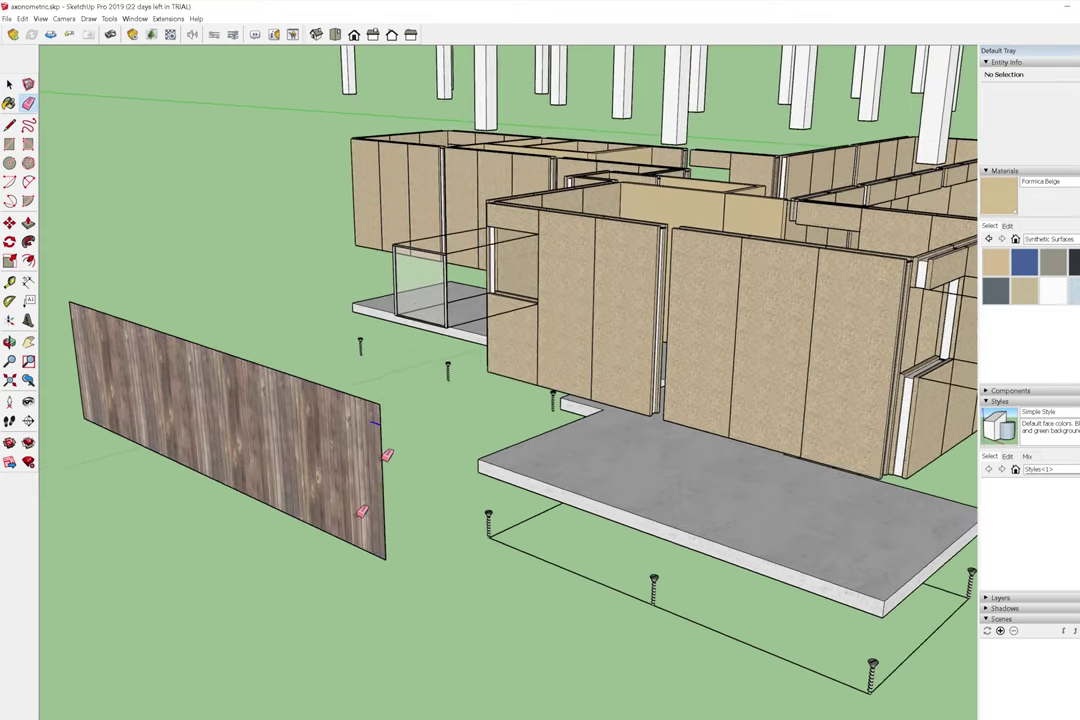
{"action": "scroll", "coordinate": [365, 500], "scroll_direction": "down", "scroll_amount": 3}
{"action": "scroll", "coordinate": [340, 420], "scroll_direction": "up", "scroll_amount": 5}
{"action": "double_click", "coordinate": [366, 475]}
Undo the panel thickening, explode the floor slab group, and select its barrier face.
{"action": "key", "text": "ctrl+z"}
{"action": "middle_click_drag", "start_coordinate": [366, 475], "coordinate": [608, 597]}
{"action": "right_click", "coordinate": [497, 473]}
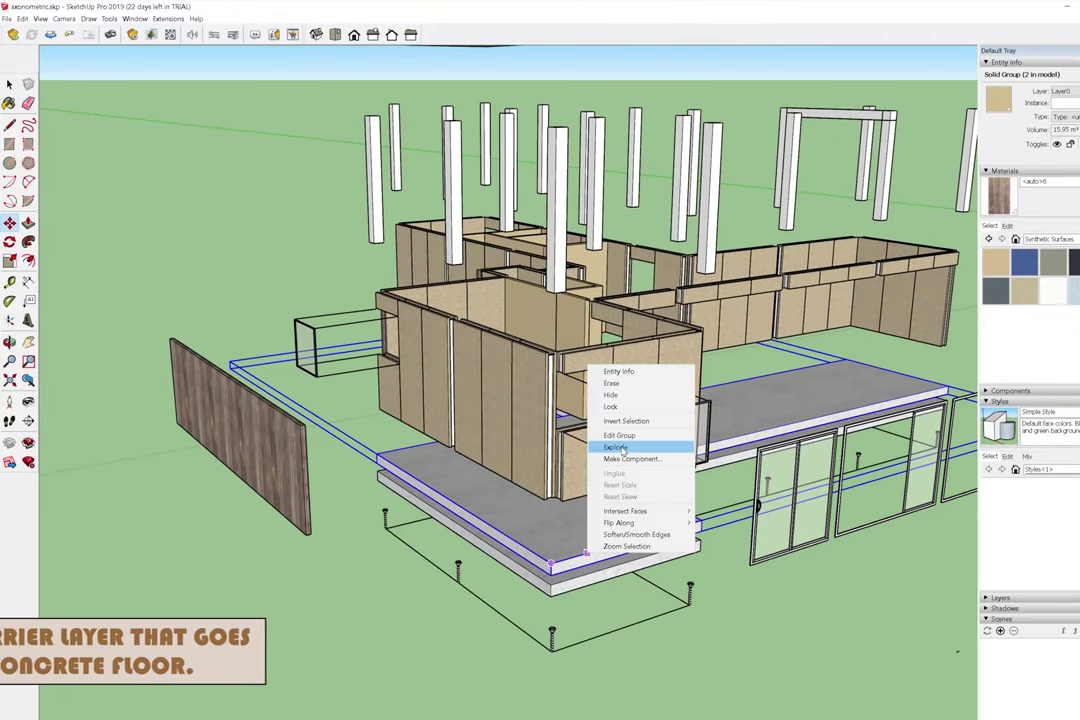
{"action": "left_click", "coordinate": [540, 440]}
{"action": "scroll", "coordinate": [605, 586], "scroll_direction": "up", "scroll_amount": 5}
{"action": "scroll", "coordinate": [479, 585], "scroll_direction": "up", "scroll_amount": 2}
{"action": "middle_click_drag", "start_coordinate": [523, 606], "coordinate": [607, 415]}
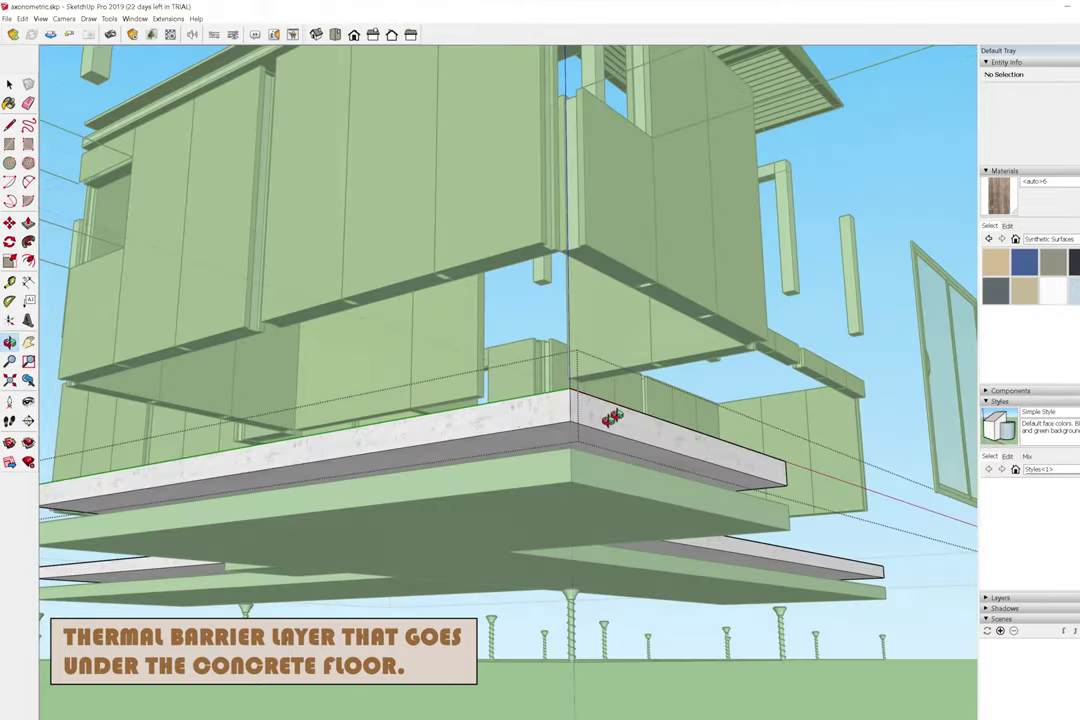
{"action": "left_click", "coordinate": [559, 436]}
Paint the selected thermal barrier layers black with Color M08 from the Colors category.
{"action": "left_click", "coordinate": [9, 342]}
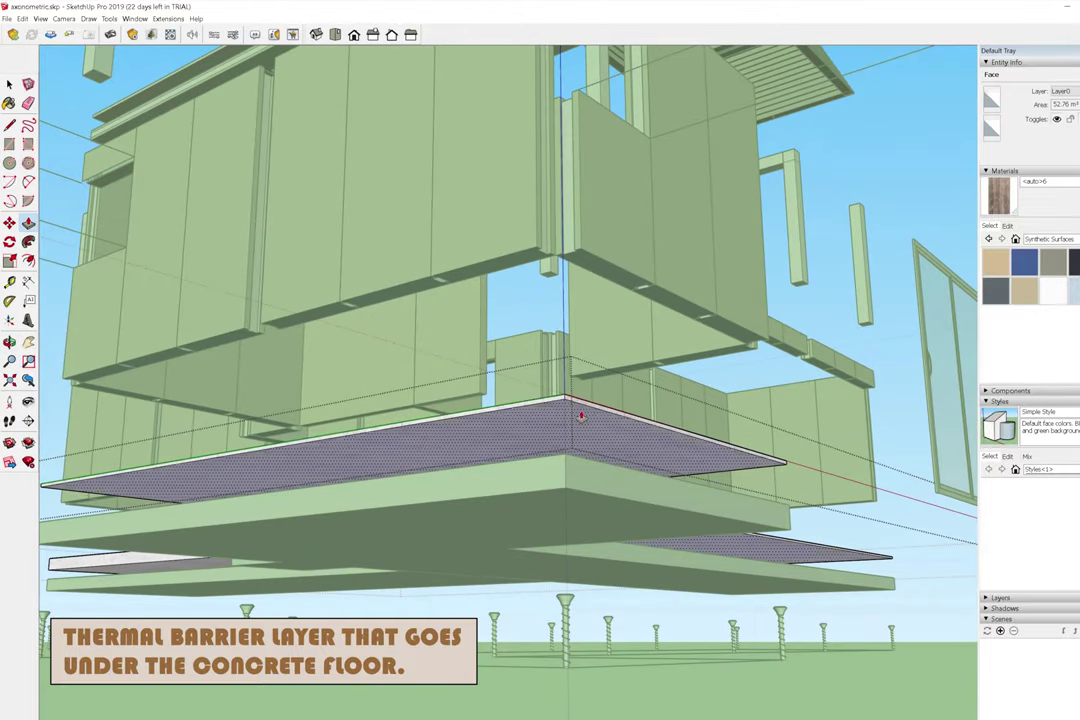
{"action": "mouse_move", "coordinate": [579, 414]}
{"action": "left_mouse_down"}
{"action": "mouse_move", "coordinate": [123, 463]}
{"action": "mouse_move", "coordinate": [181, 409]}
{"action": "mouse_move", "coordinate": [542, 397]}
{"action": "mouse_move", "coordinate": [429, 301]}
{"action": "left_mouse_up"}
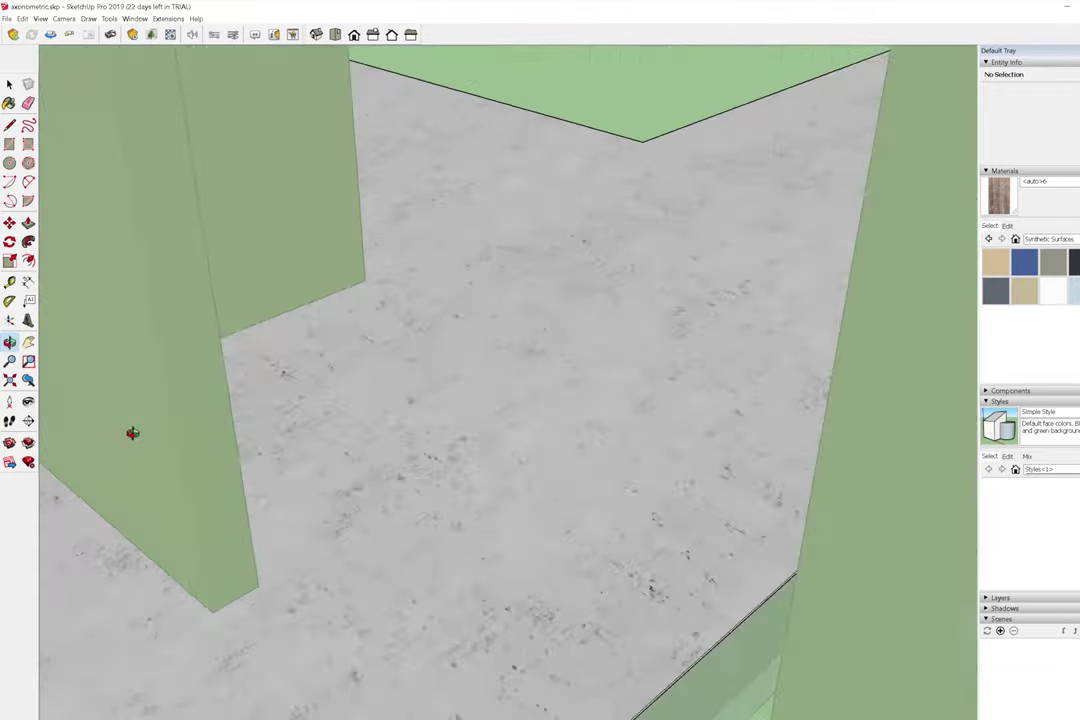
{"action": "scroll", "coordinate": [133, 434], "scroll_direction": "down", "scroll_amount": 5}
{"action": "left_click_drag", "start_coordinate": [451, 381], "coordinate": [620, 562]}
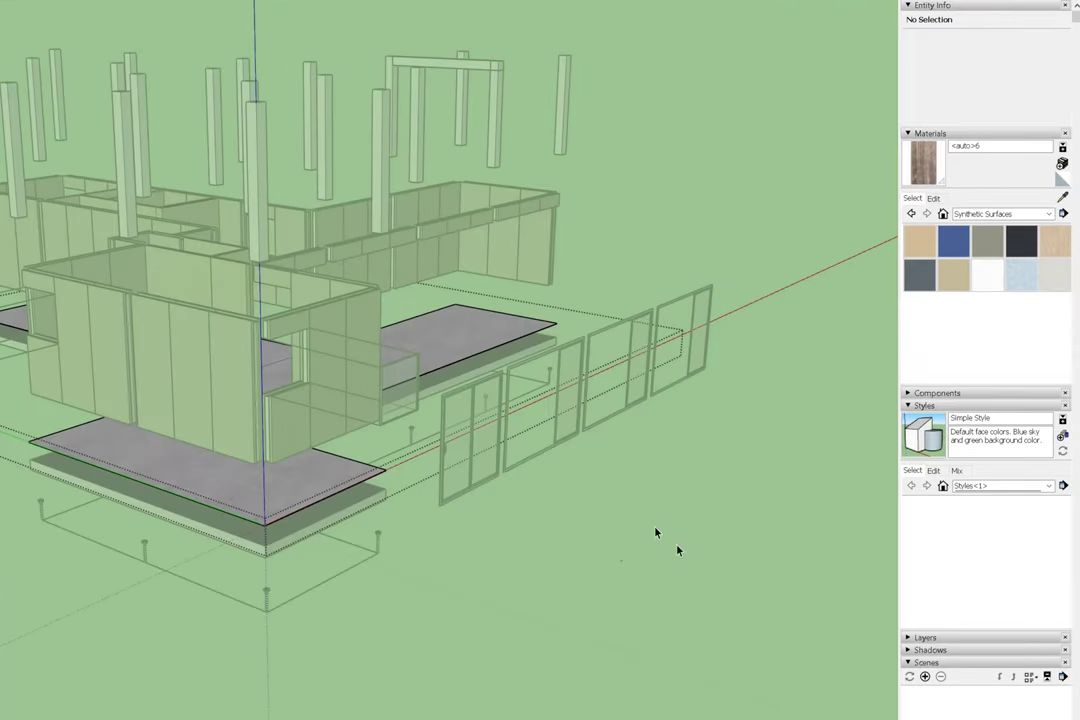
{"action": "left_click", "coordinate": [1000, 214]}
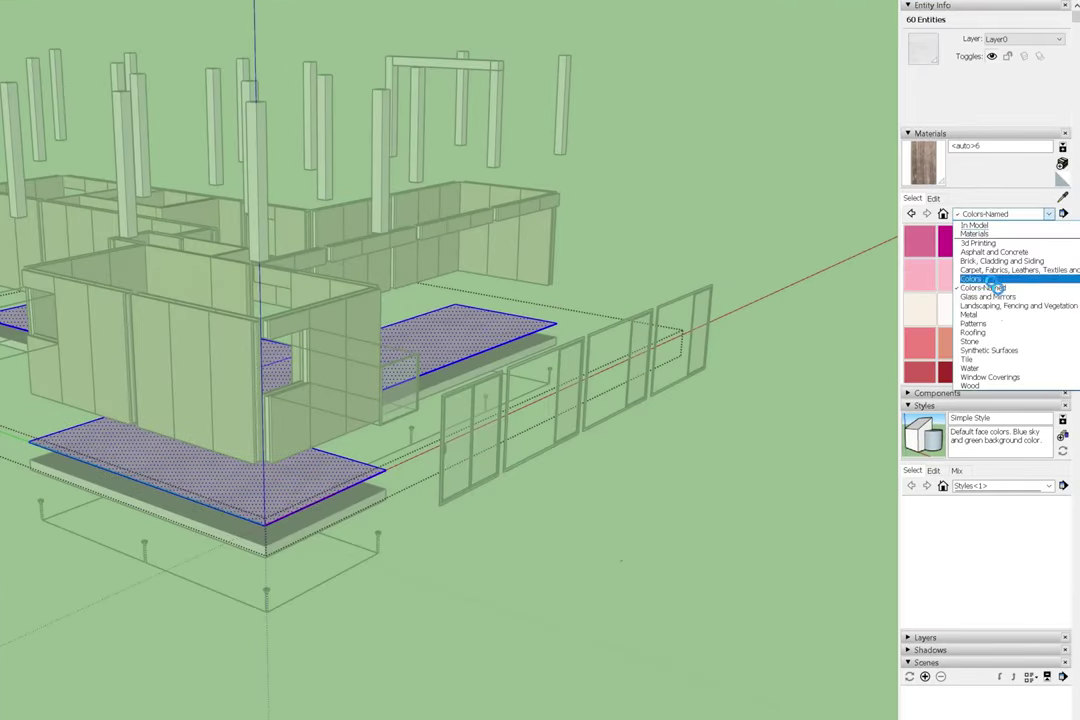
{"action": "left_click", "coordinate": [1020, 272]}
{"action": "left_click", "coordinate": [332, 467]}
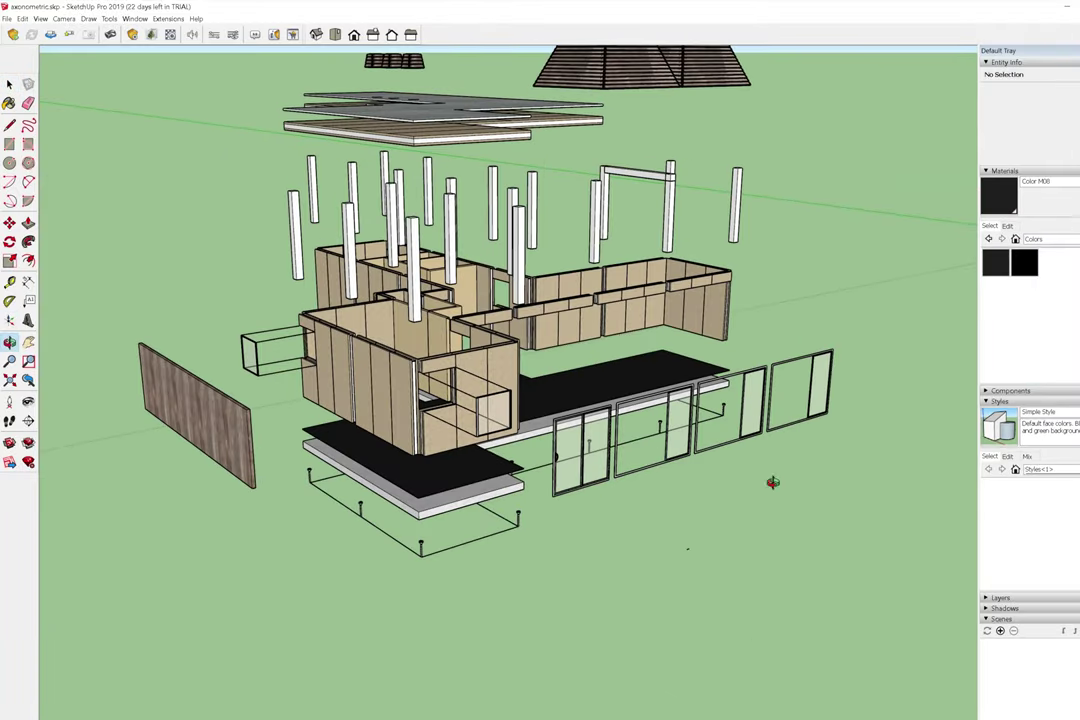
{"action": "mouse_move", "coordinate": [772, 482]}
{"action": "middle_mouse_down"}
{"action": "mouse_move", "coordinate": [437, 459]}
{"action": "mouse_move", "coordinate": [91, 286]}
{"action": "middle_mouse_up"}
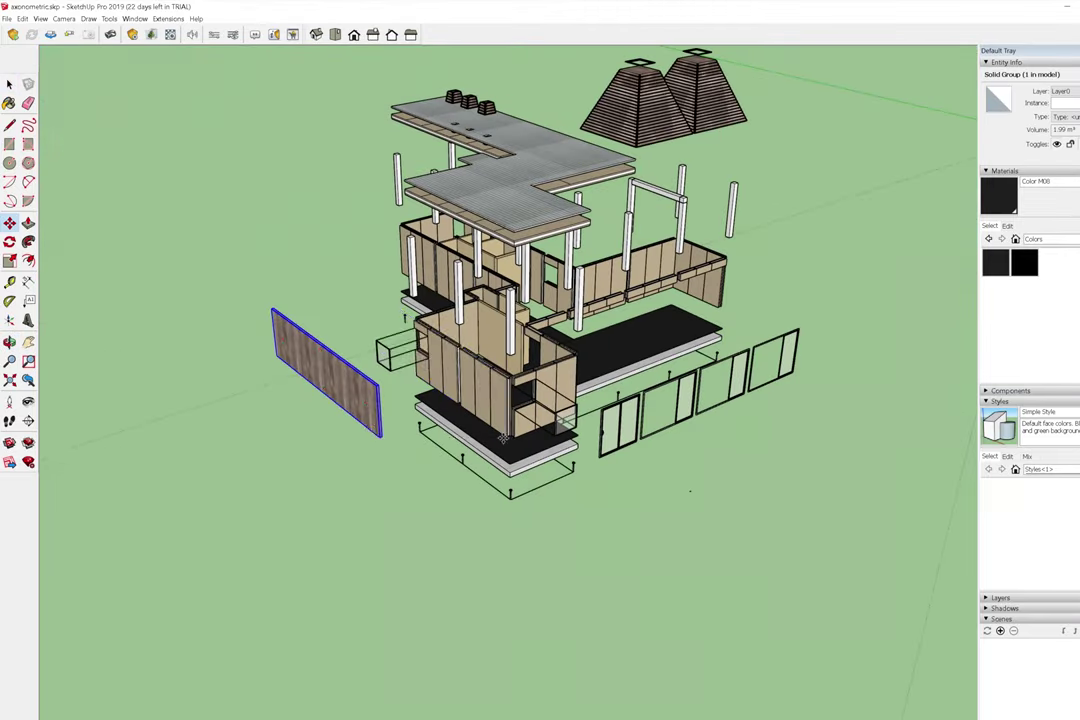
Move the wood cladding panel off the front wall to stand left of the building.
{"action": "left_click_drag", "start_coordinate": [385, 440], "coordinate": [638, 432]}
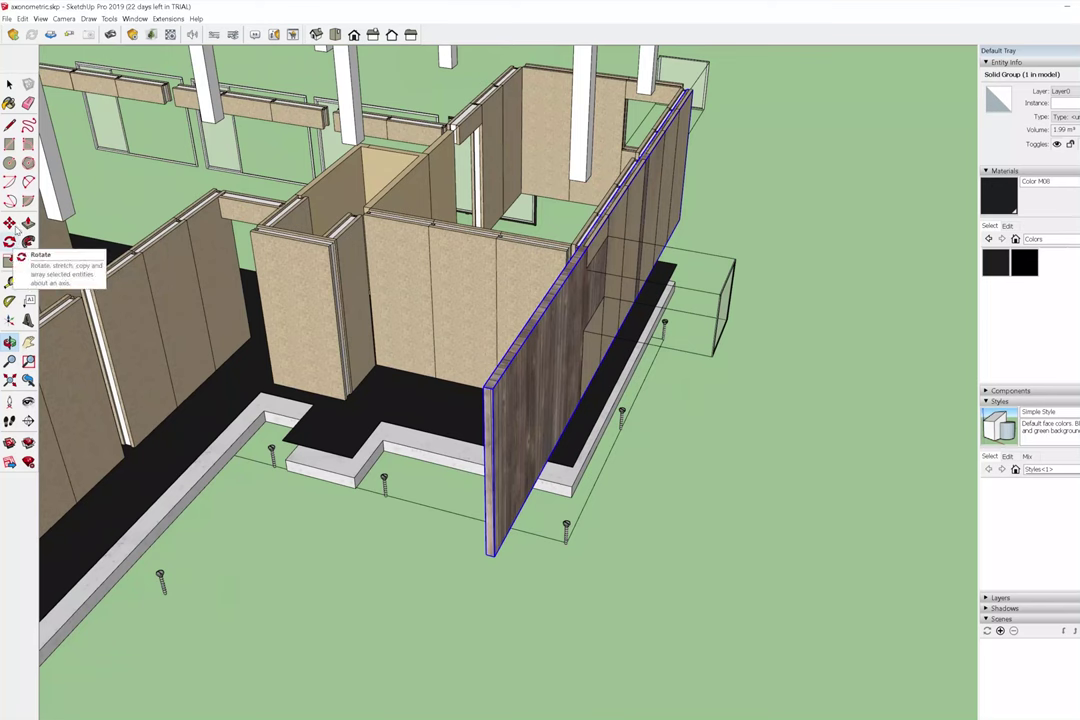
{"action": "left_click", "coordinate": [9, 260]}
{"action": "scroll", "coordinate": [596, 341], "scroll_direction": "down", "scroll_amount": 3}
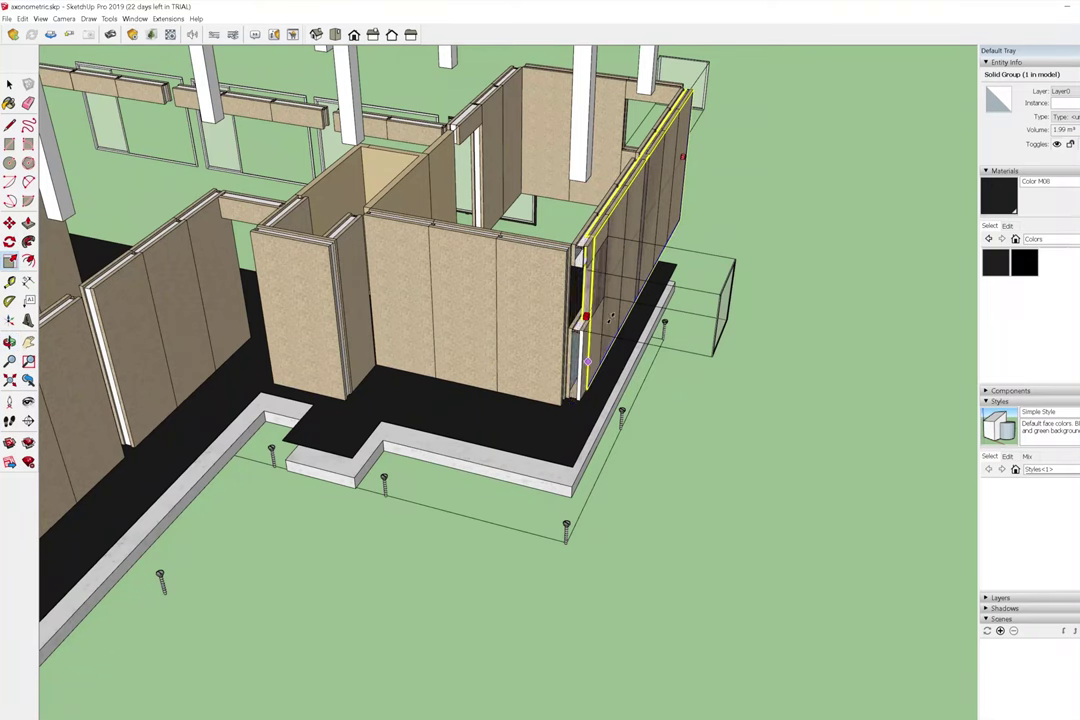
{"action": "middle_click_drag", "start_coordinate": [446, 116], "coordinate": [525, 413]}
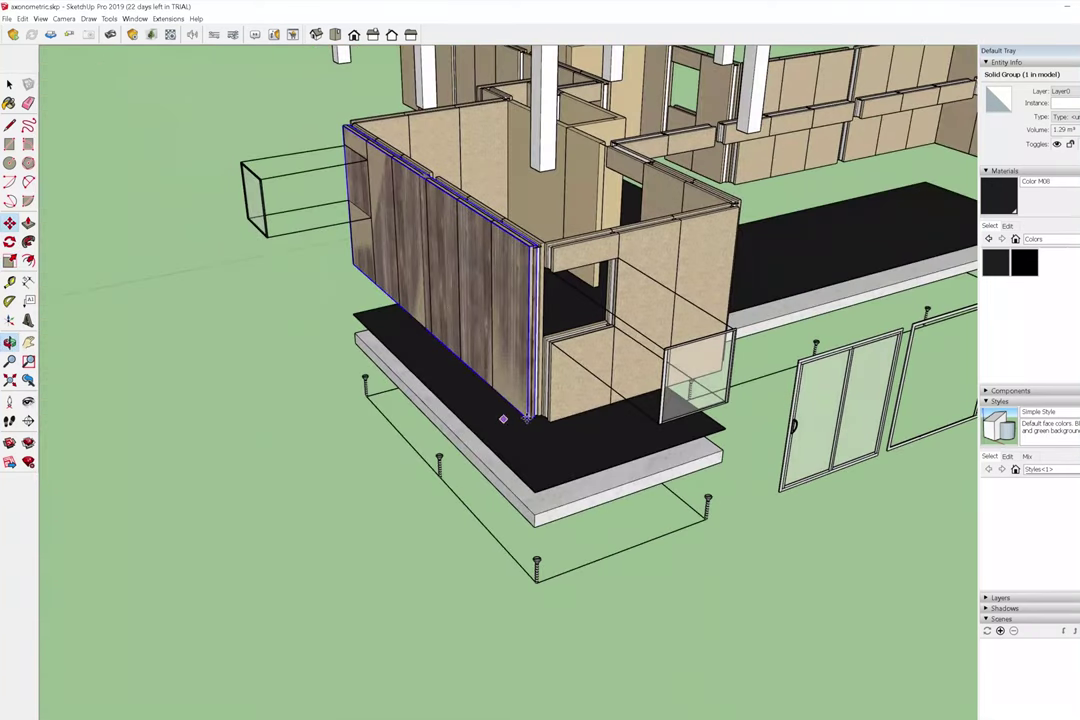
{"action": "left_click_drag", "start_coordinate": [525, 413], "coordinate": [352, 477]}
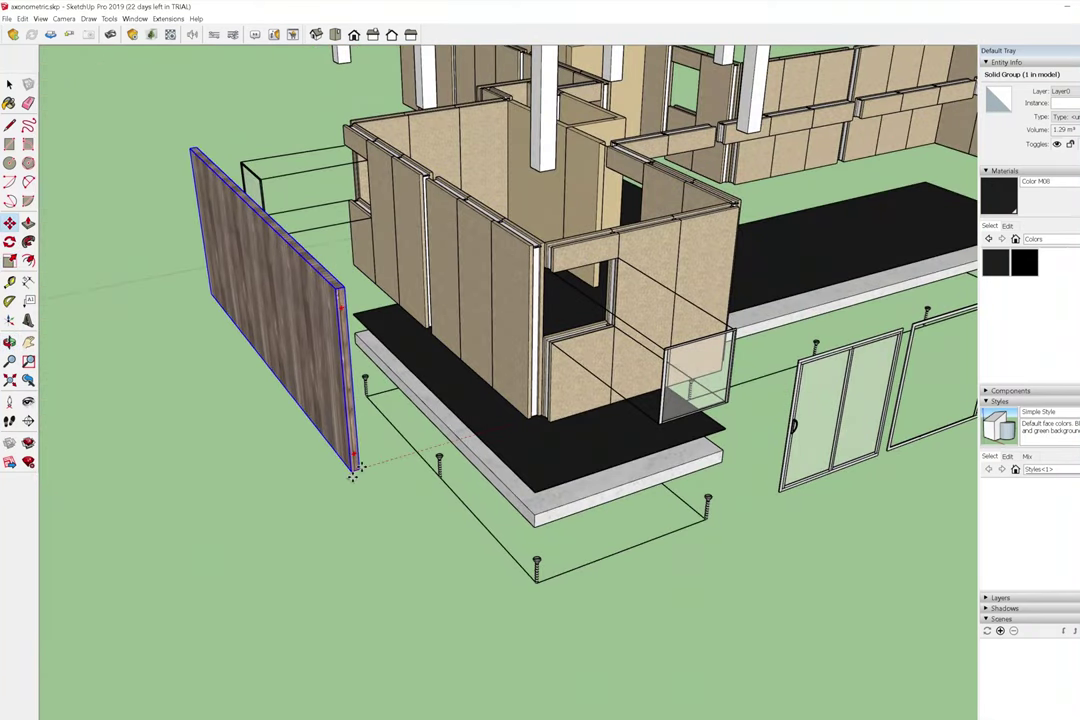
{"action": "scroll", "coordinate": [352, 477], "scroll_direction": "down", "scroll_amount": 2}
{"action": "left_click_drag", "start_coordinate": [395, 446], "coordinate": [309, 470]}
{"action": "scroll", "coordinate": [549, 314], "scroll_direction": "down", "scroll_amount": 2}
{"action": "scroll", "coordinate": [448, 373], "scroll_direction": "up", "scroll_amount": 3}
Draw a thin batten rectangle along the panel's top edge and select it.
{"action": "middle_click_drag", "start_coordinate": [448, 373], "coordinate": [196, 262]}
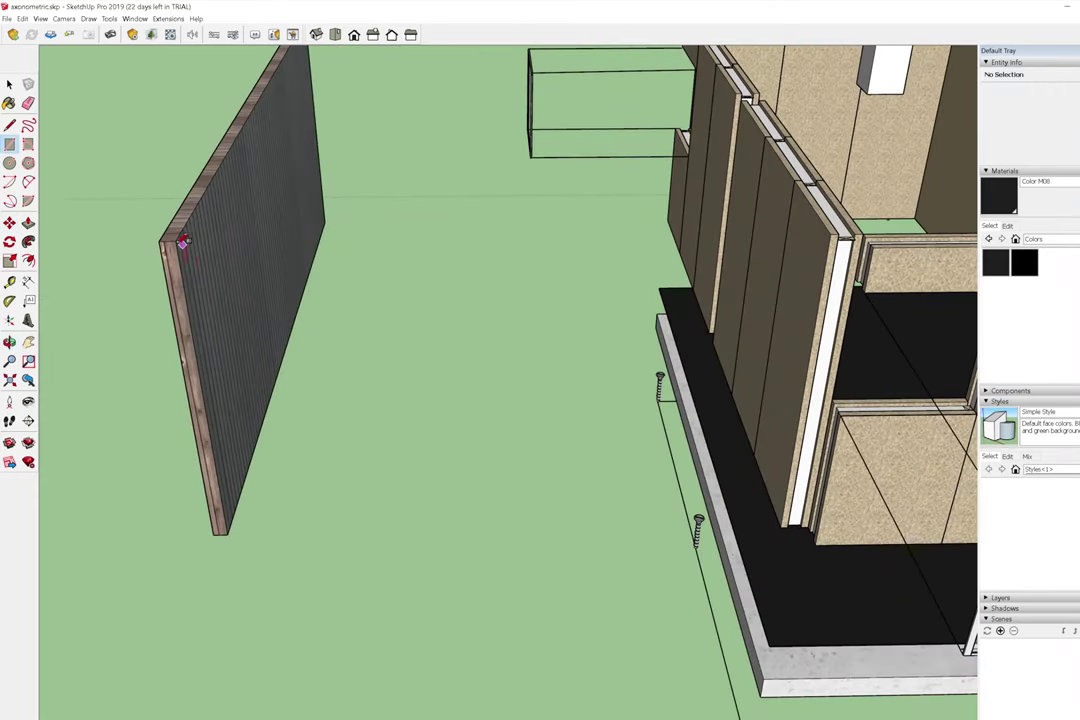
{"action": "scroll", "coordinate": [183, 243], "scroll_direction": "down", "scroll_amount": 3}
{"action": "scroll", "coordinate": [310, 60], "scroll_direction": "up", "scroll_amount": 3}
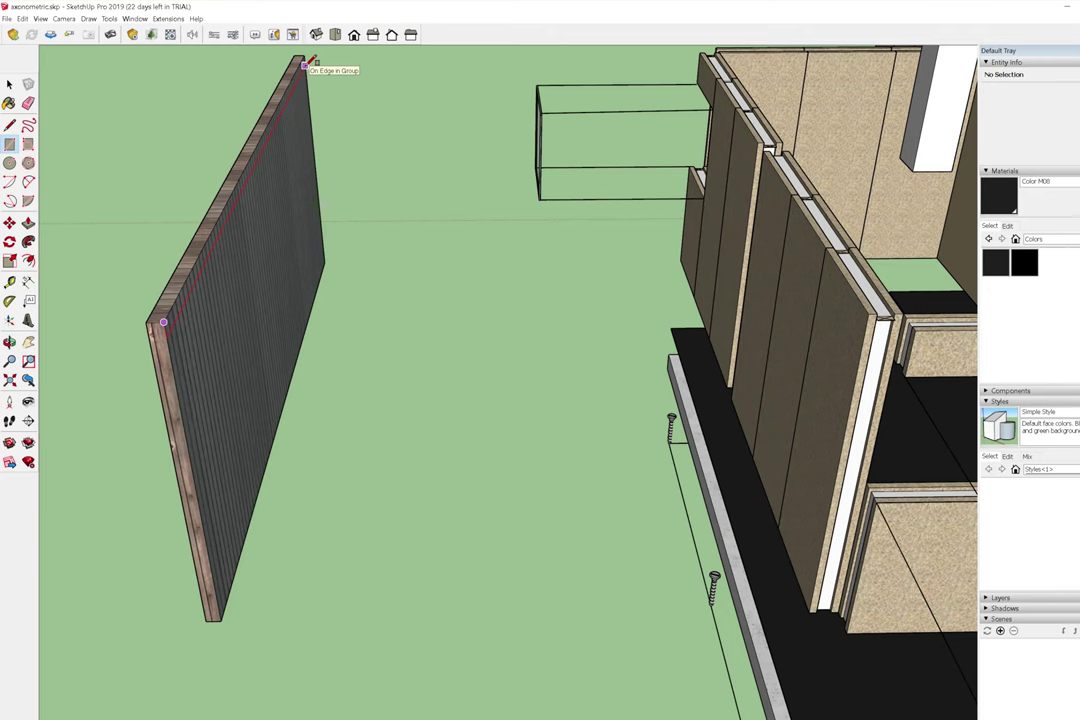
{"action": "left_click", "coordinate": [151, 316]}
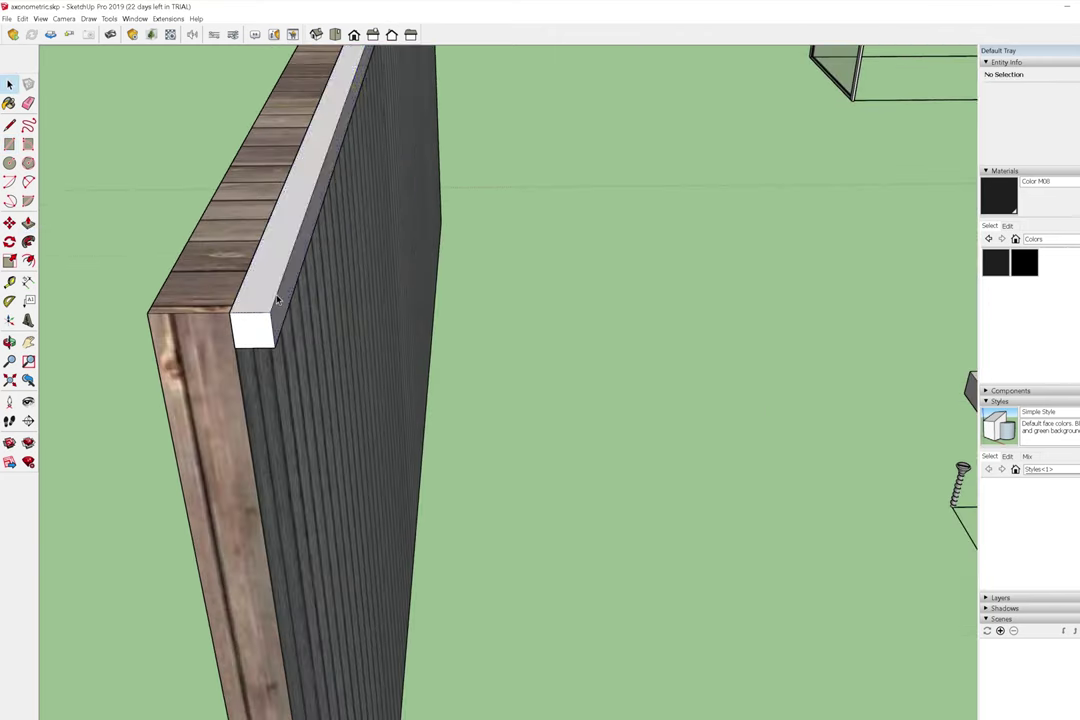
{"action": "left_click", "coordinate": [253, 318]}
Group the selected batten strip faces into one batten.
{"action": "left_click", "coordinate": [250, 281], "text": "ctrl"}
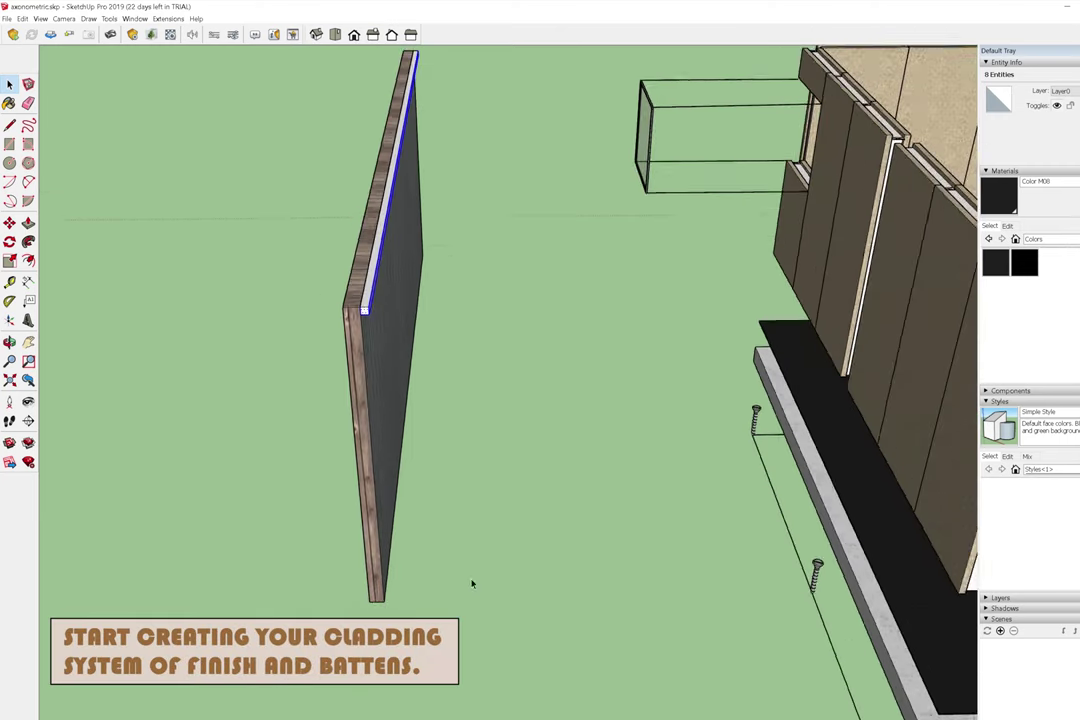
{"action": "right_click", "coordinate": [424, 397]}
{"action": "left_click", "coordinate": [465, 459]}
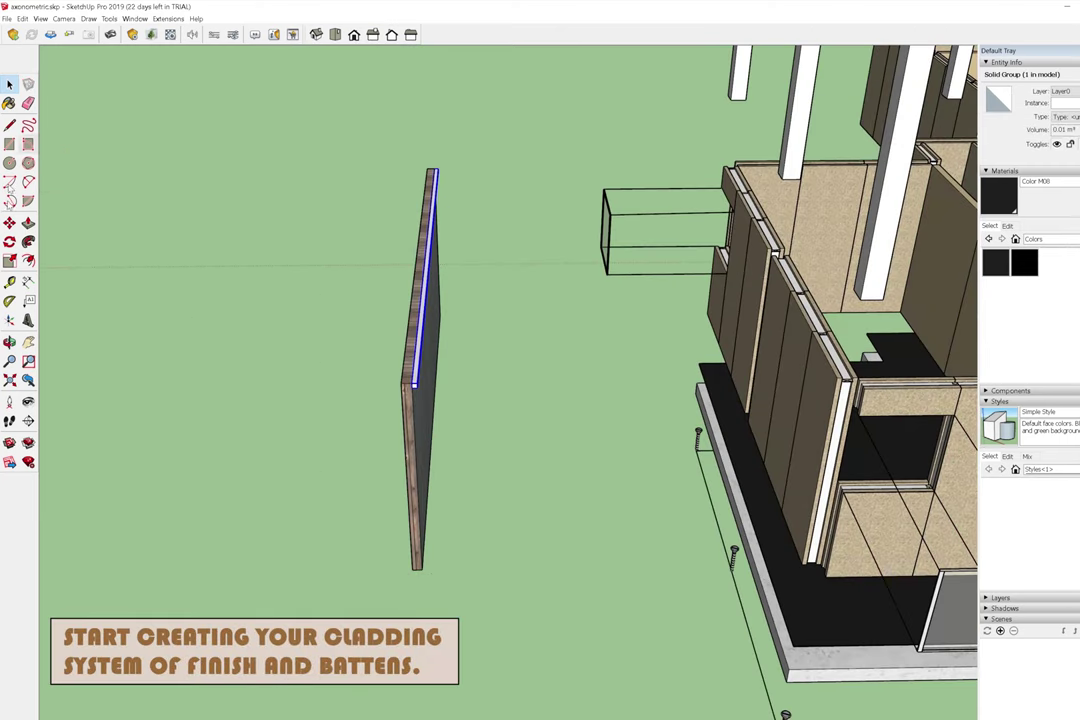
{"action": "mouse_move", "coordinate": [386, 385]}
{"action": "middle_mouse_down"}
{"action": "mouse_move", "coordinate": [321, 308]}
{"action": "mouse_move", "coordinate": [250, 300]}
{"action": "middle_mouse_up"}
{"action": "scroll", "coordinate": [250, 300], "scroll_direction": "up", "scroll_amount": 3}
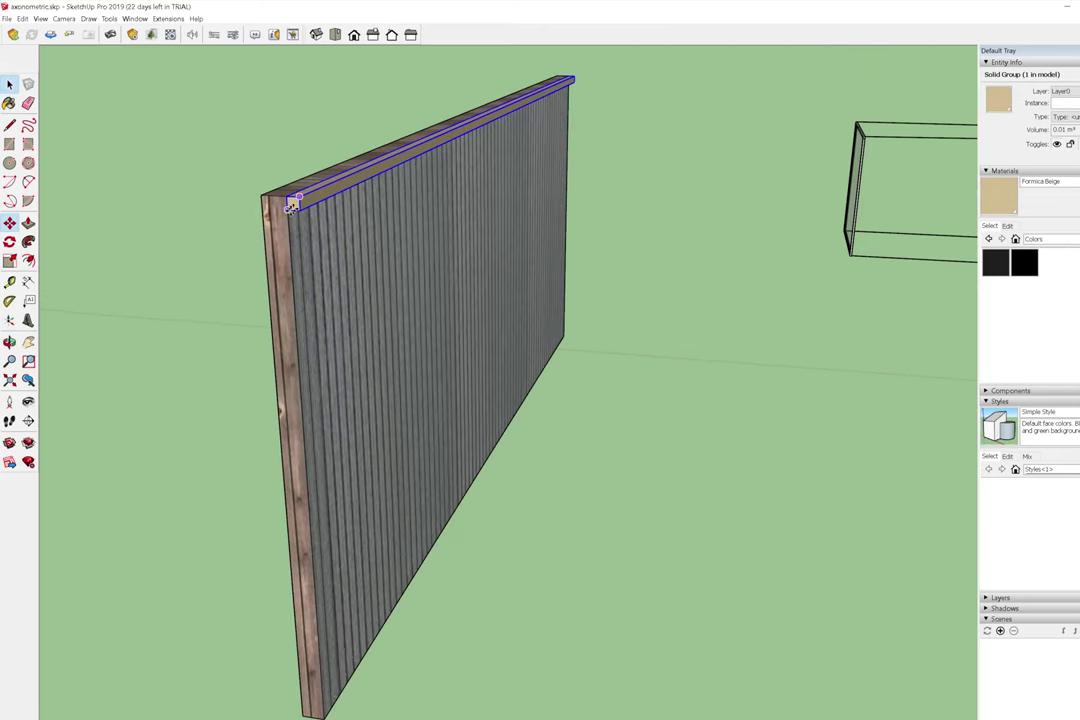
Copy the batten to the middle and bottom of the cladding panel.
{"action": "key", "text": "m"}
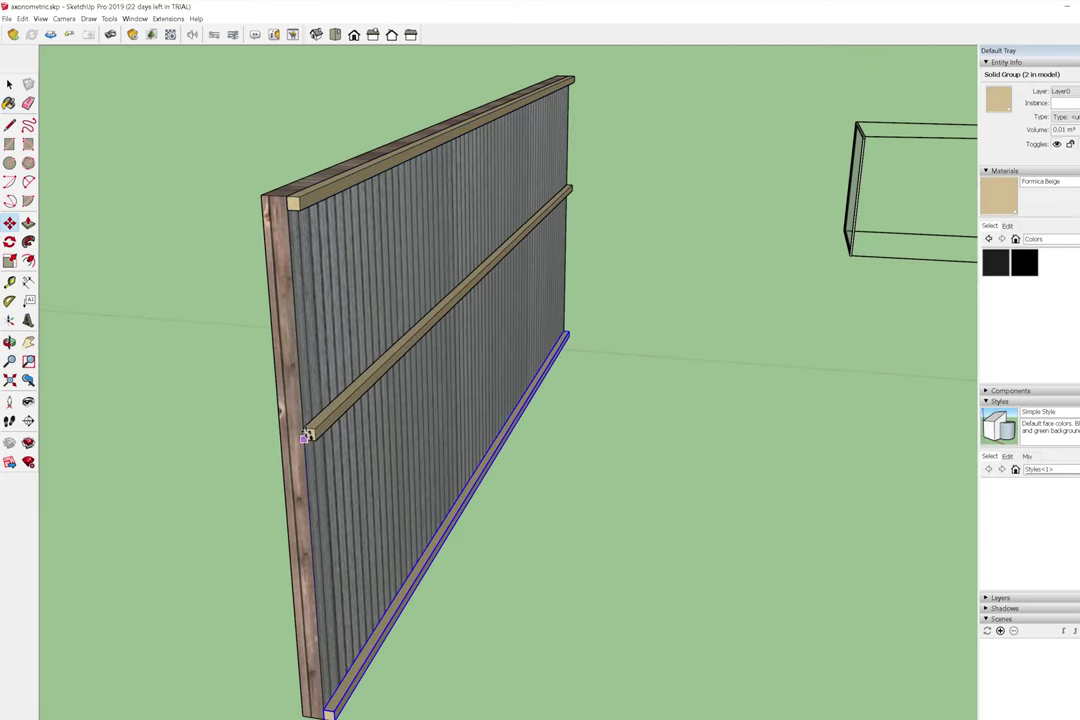
{"action": "left_click", "coordinate": [309, 480]}
{"action": "scroll", "coordinate": [330, 470], "scroll_direction": "down", "scroll_amount": 5}
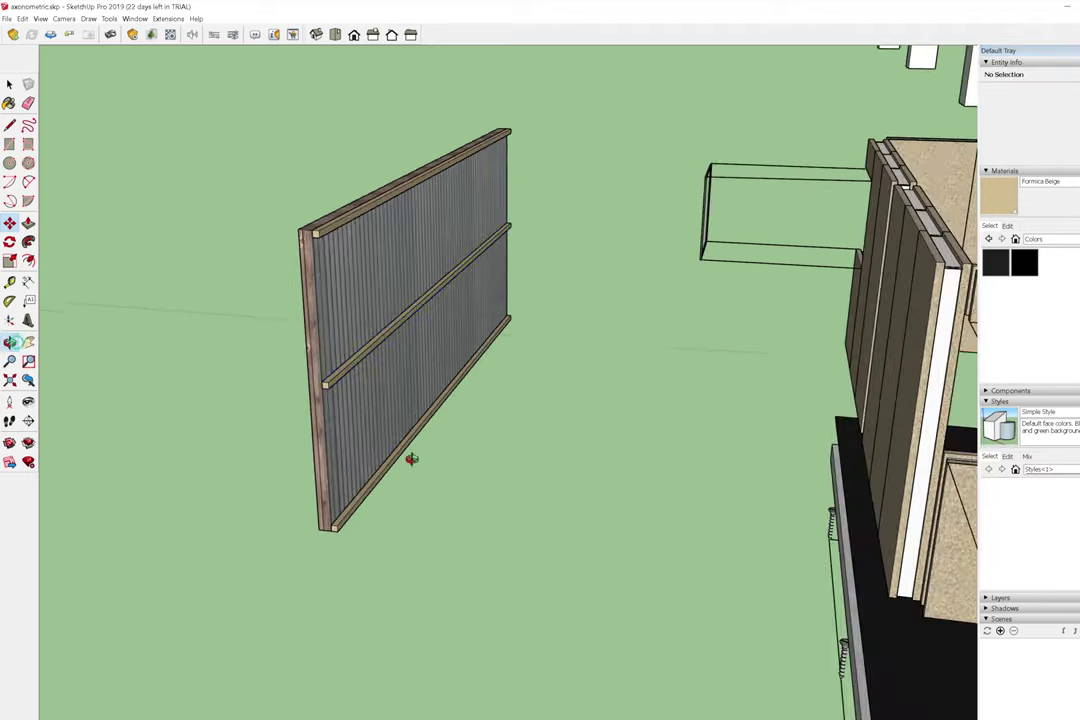
{"action": "middle_click_drag", "start_coordinate": [410, 458], "coordinate": [609, 356]}
{"action": "scroll", "coordinate": [609, 356], "scroll_direction": "up", "scroll_amount": 3}
{"action": "key", "text": "m"}
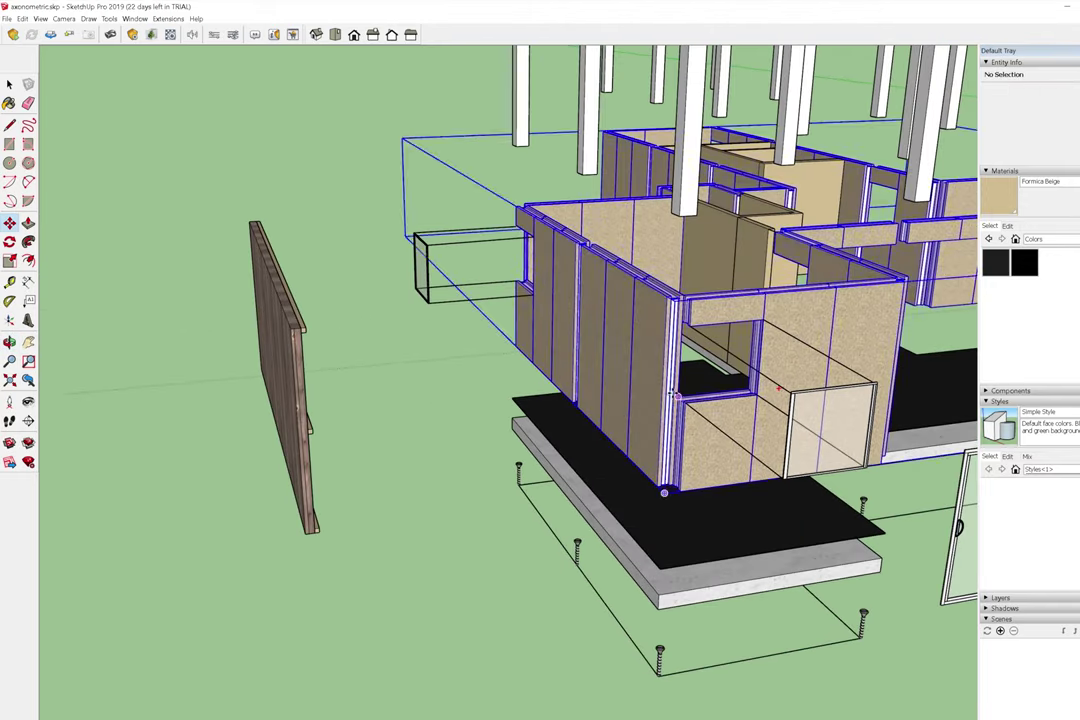
{"action": "scroll", "coordinate": [532, 452], "scroll_direction": "up", "scroll_amount": 3}
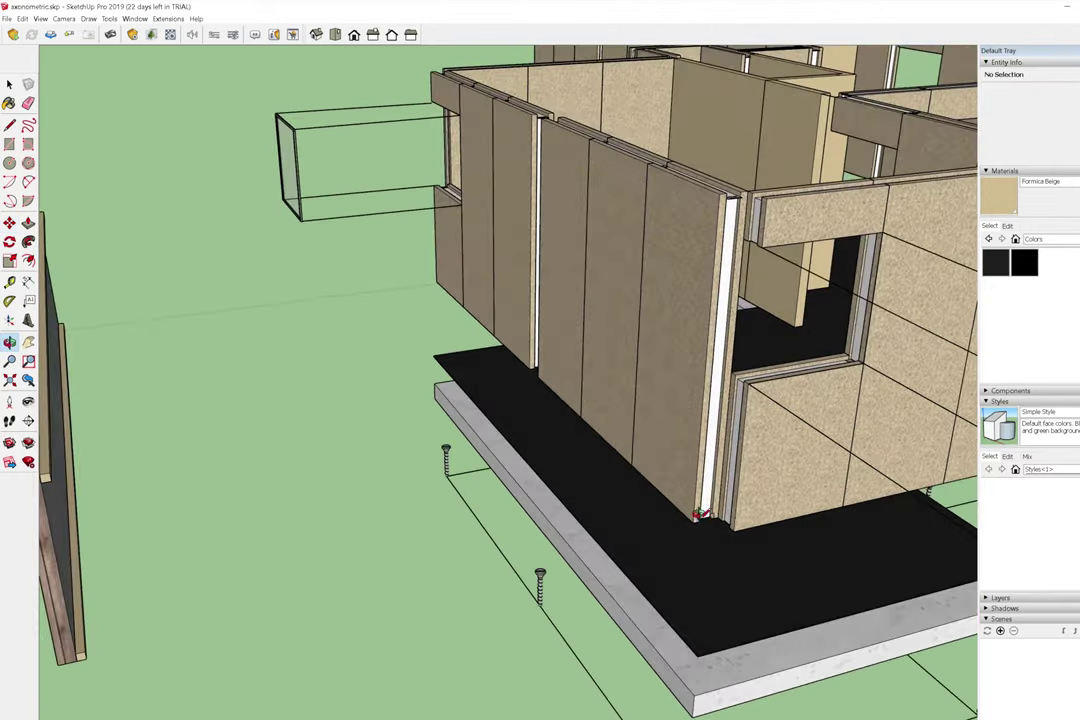
{"action": "scroll", "coordinate": [696, 196], "scroll_direction": "down", "scroll_amount": 2}
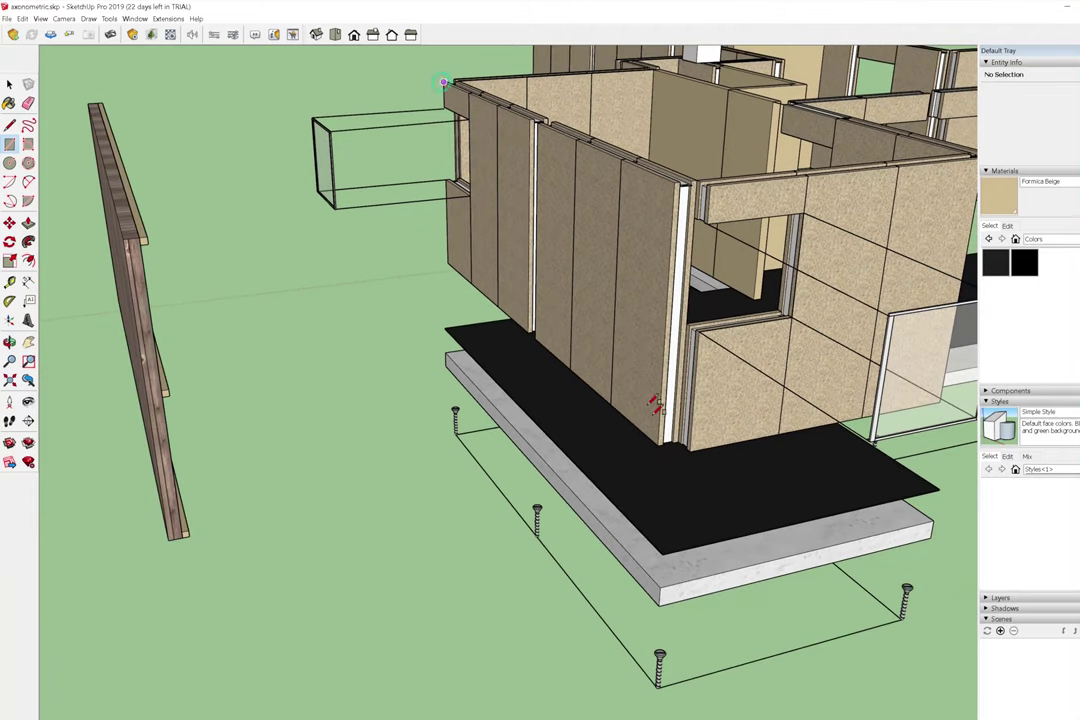
Select the front wall panels and start moving a copy outward.
{"action": "key", "text": "space"}
{"action": "left_click", "coordinate": [651, 372]}
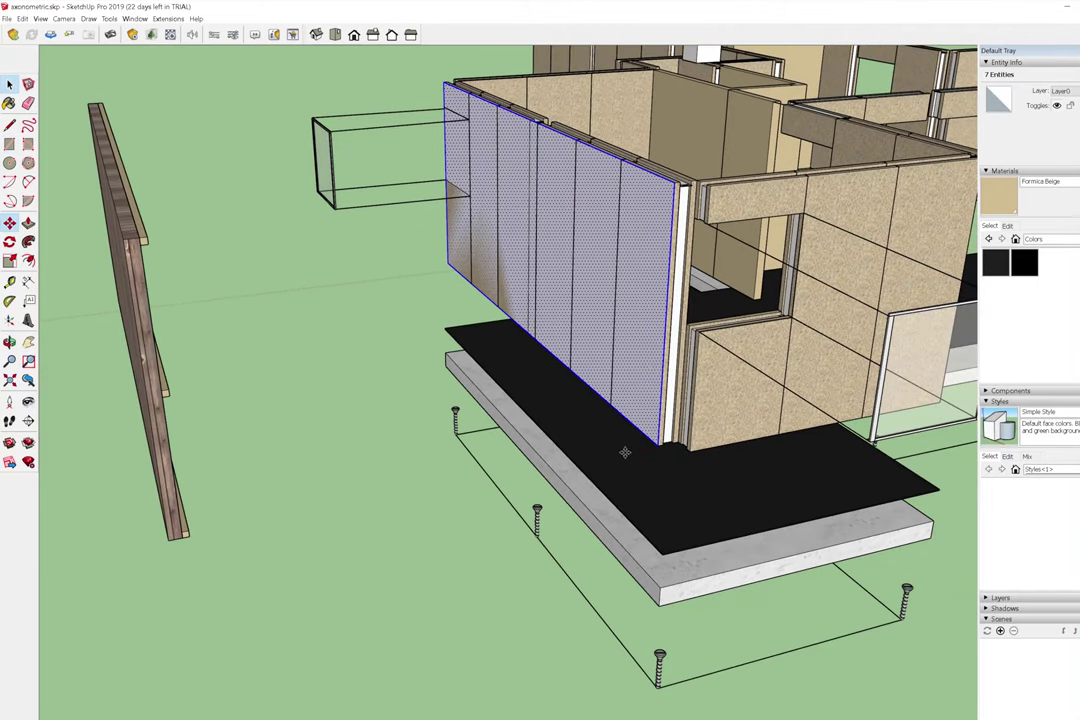
{"action": "left_click", "coordinate": [624, 452]}
{"action": "key", "text": "ctrl"}
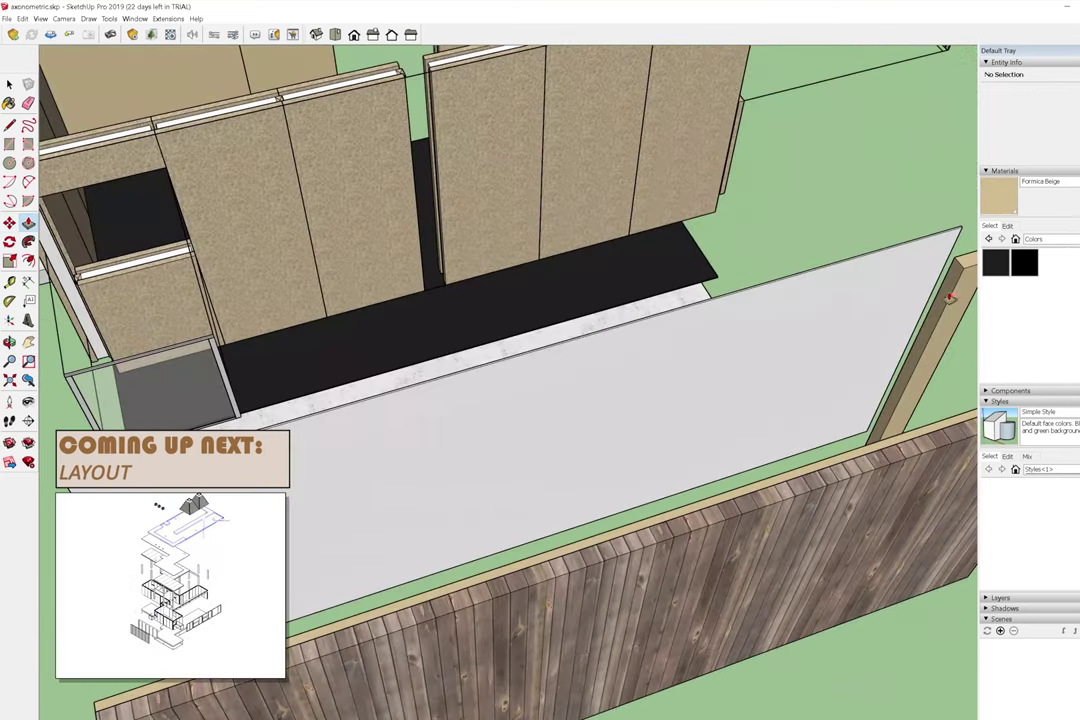
Inside the post group, copy a post to the board's far end and array it /5.
{"action": "right_click", "coordinate": [762, 372]}
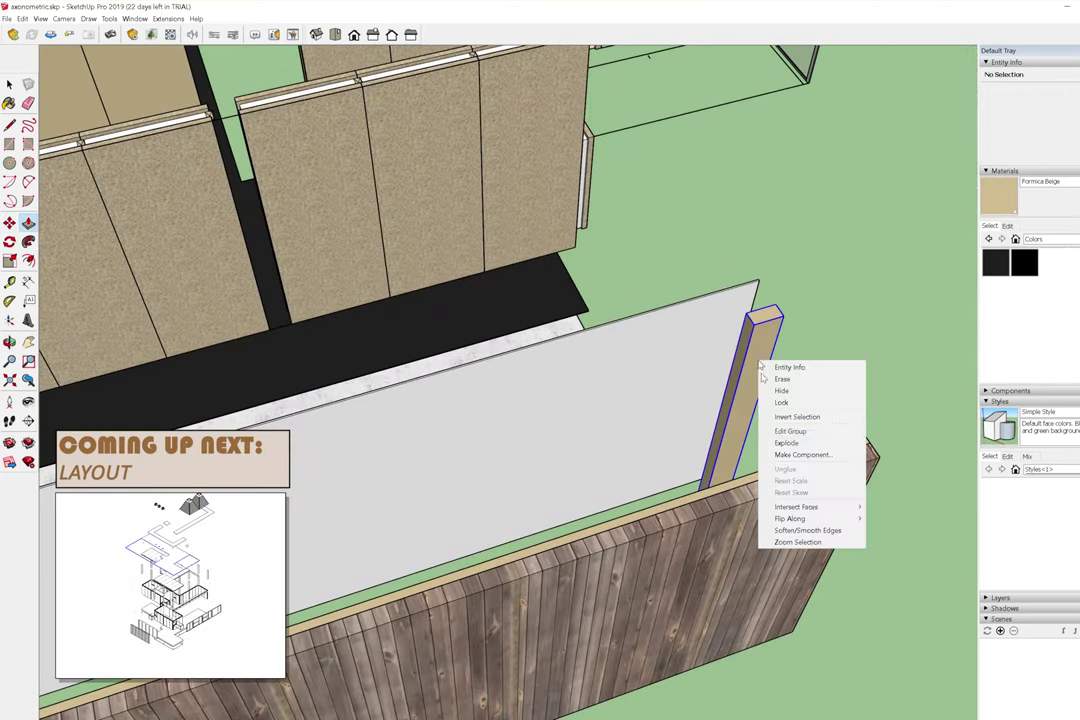
{"action": "left_click", "coordinate": [785, 431]}
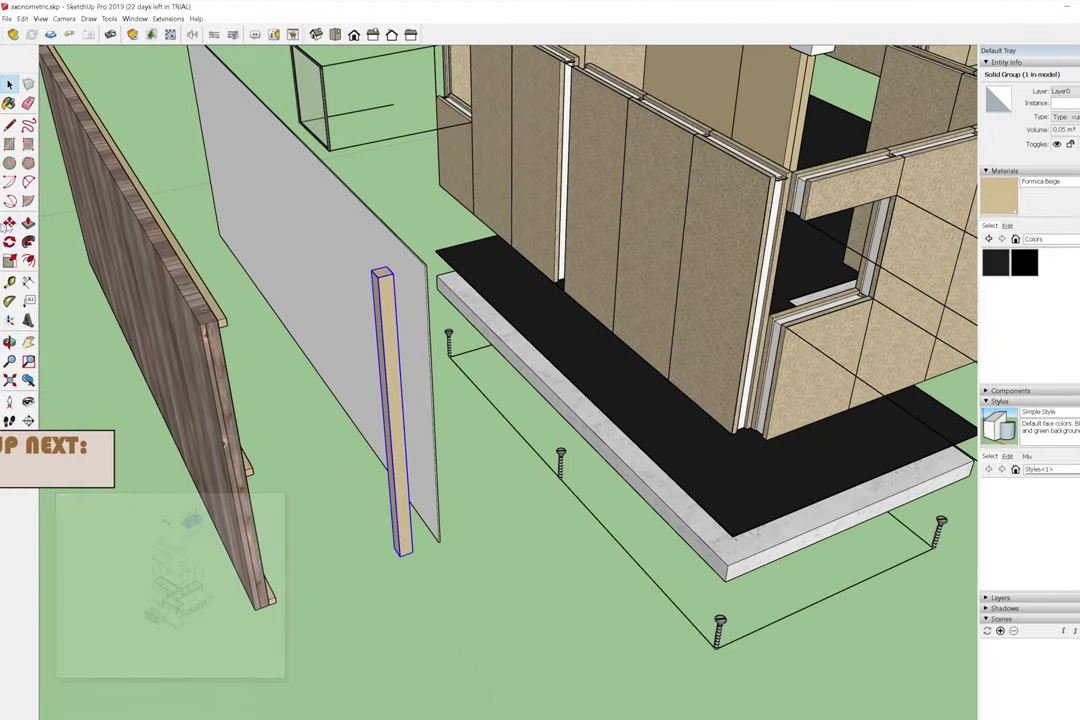
{"action": "left_click", "coordinate": [9, 222]}
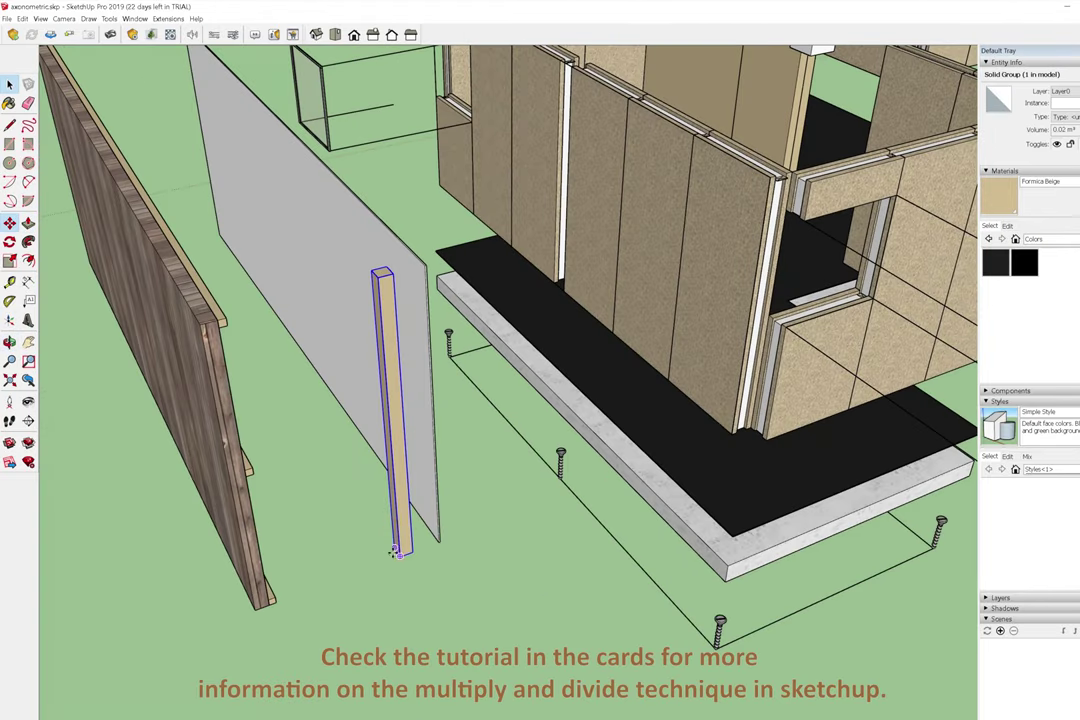
{"action": "middle_click_drag", "start_coordinate": [477, 571], "coordinate": [35, 410]}
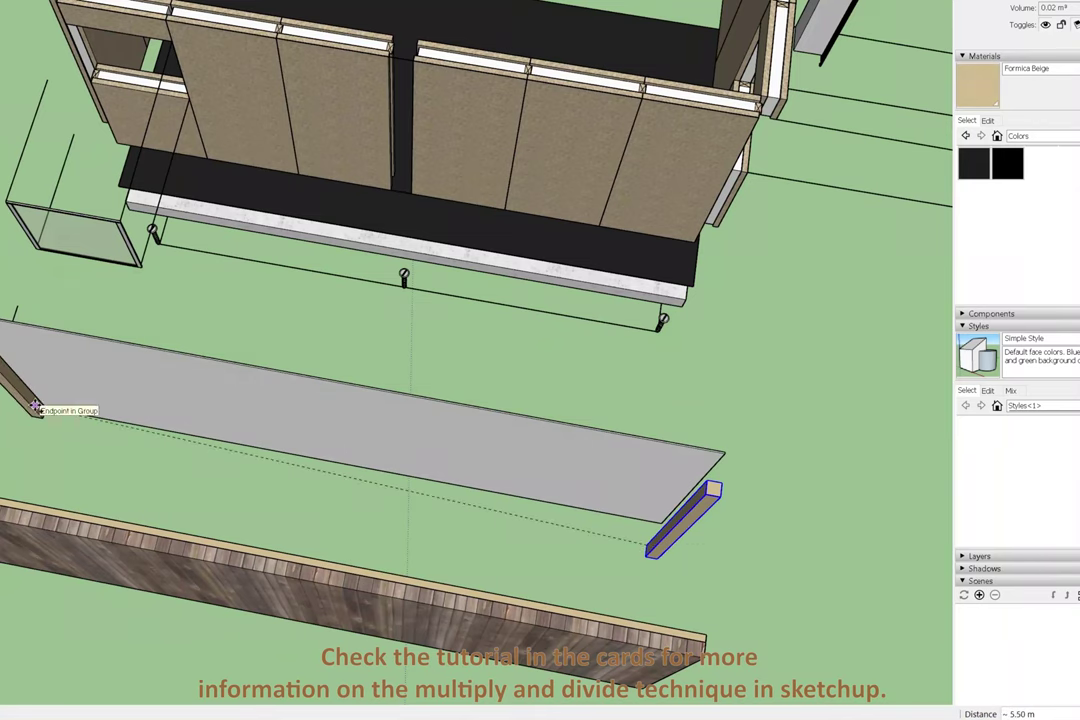
{"action": "left_click", "coordinate": [24, 432]}
{"action": "type", "text": "/5"}
{"action": "key", "text": "Return"}
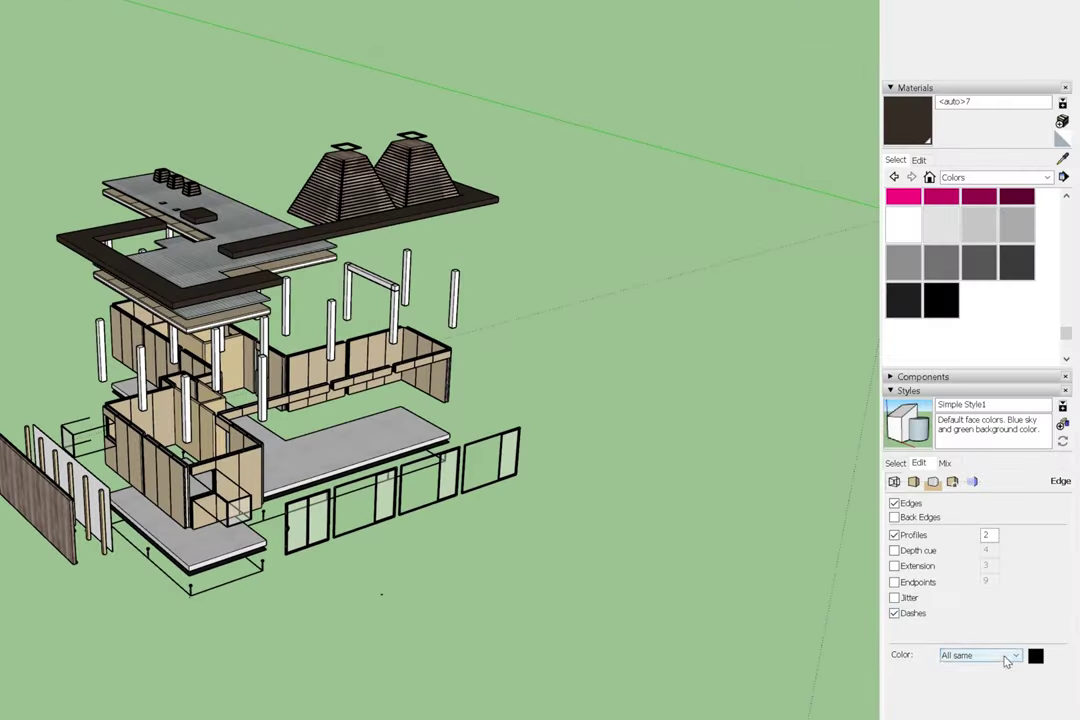
{"action": "left_click", "coordinate": [1007, 658]}
Set both the Sky and Background colours in the Styles Background settings to white.
{"action": "left_click", "coordinate": [933, 482]}
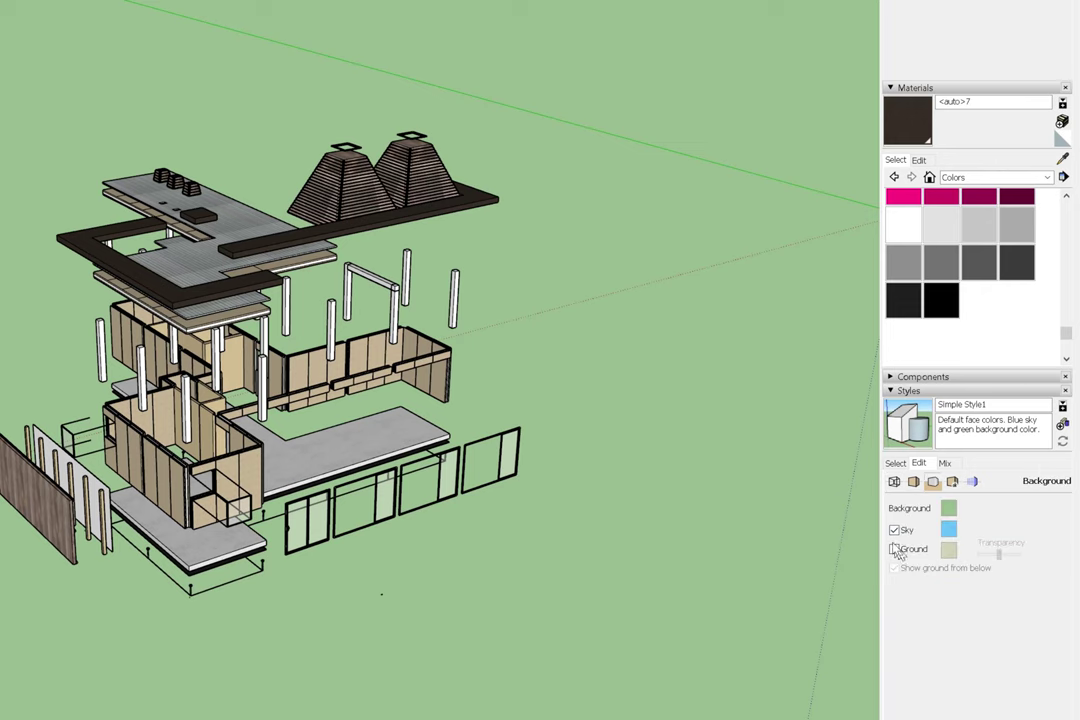
{"action": "left_click", "coordinate": [948, 531]}
{"action": "left_click", "coordinate": [438, 291]}
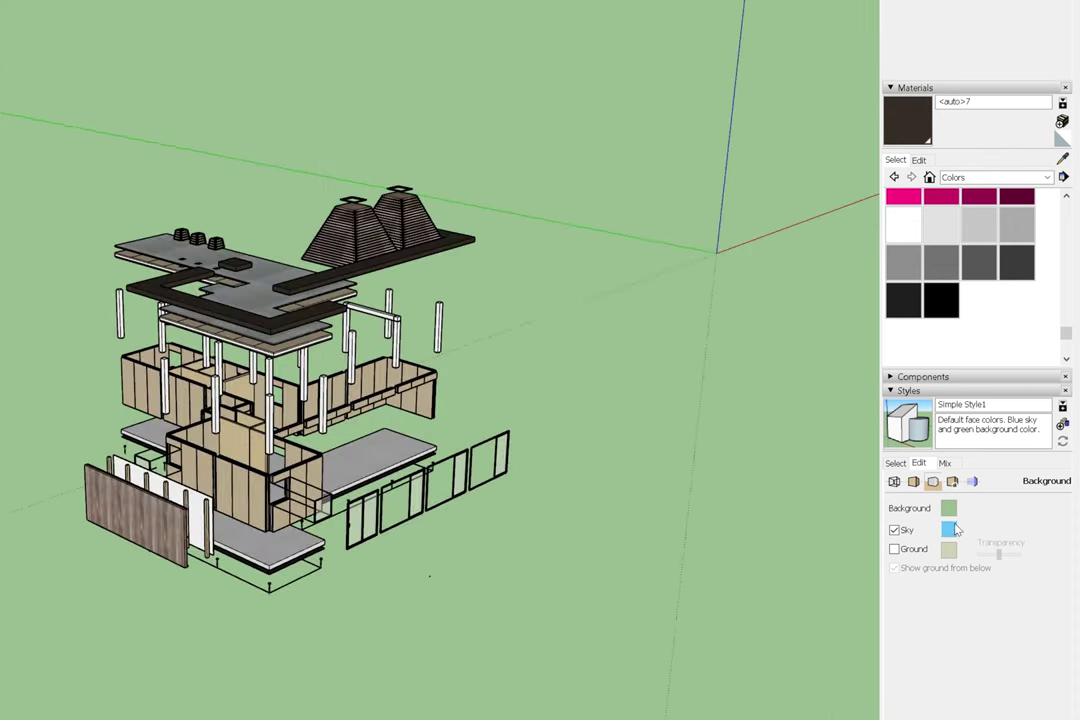
{"action": "left_click", "coordinate": [375, 313]}
{"action": "left_click", "coordinate": [365, 300]}
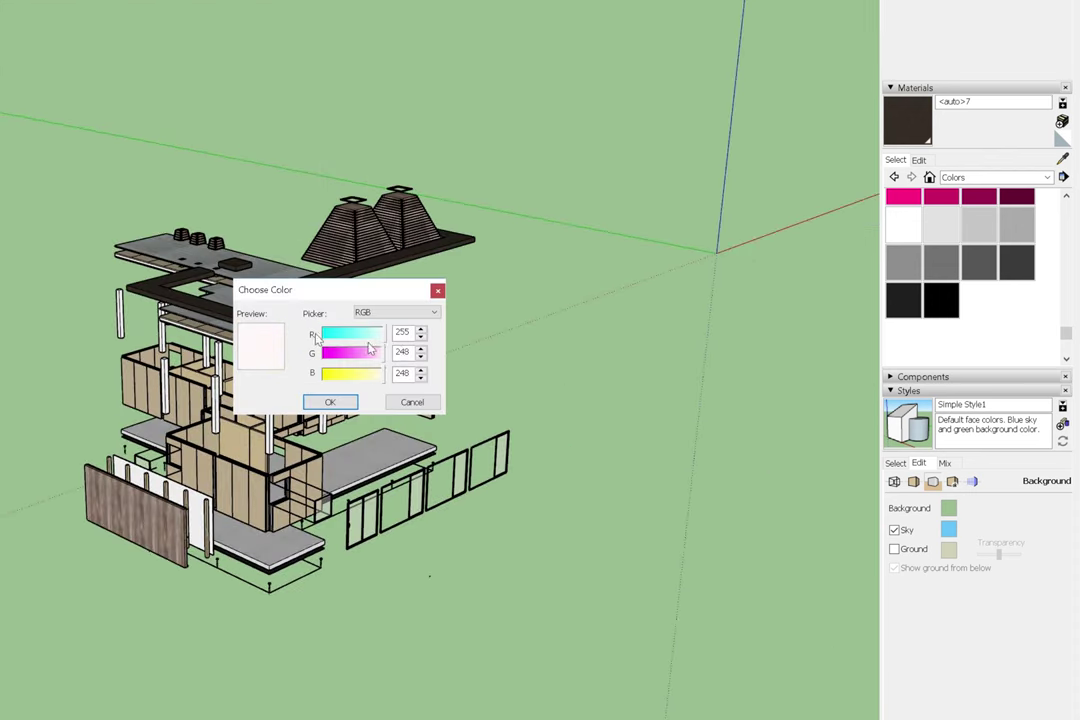
{"action": "left_click", "coordinate": [340, 403]}
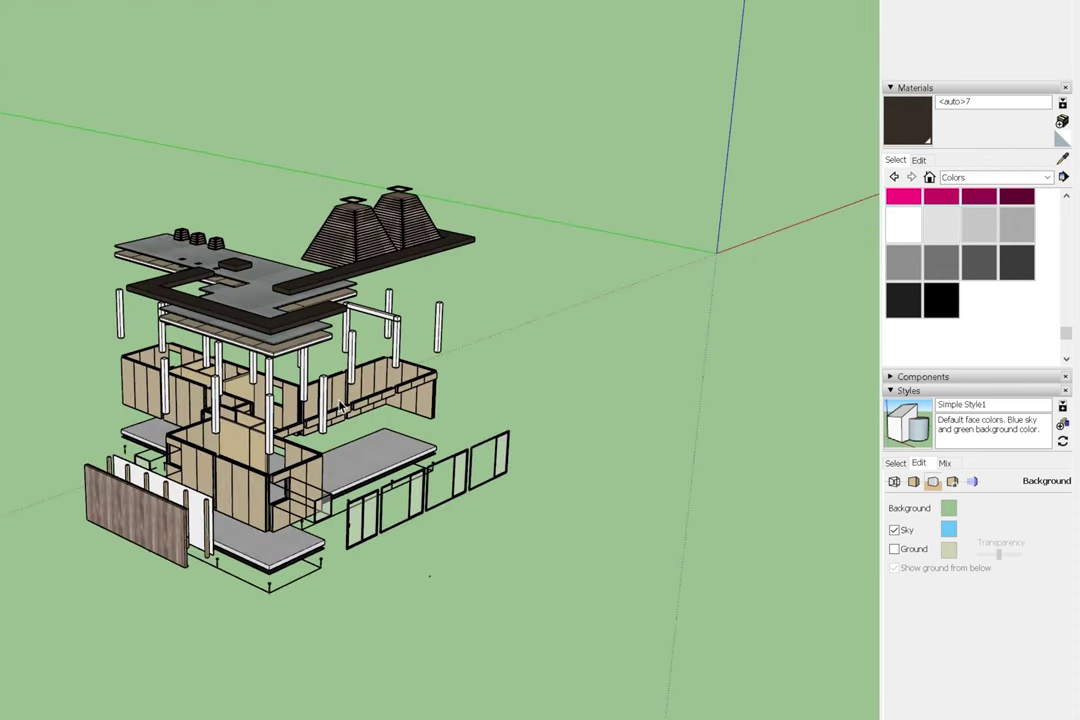
{"action": "left_click", "coordinate": [951, 508]}
{"action": "left_click_drag", "start_coordinate": [378, 349], "coordinate": [385, 349]}
{"action": "left_click", "coordinate": [338, 538]}
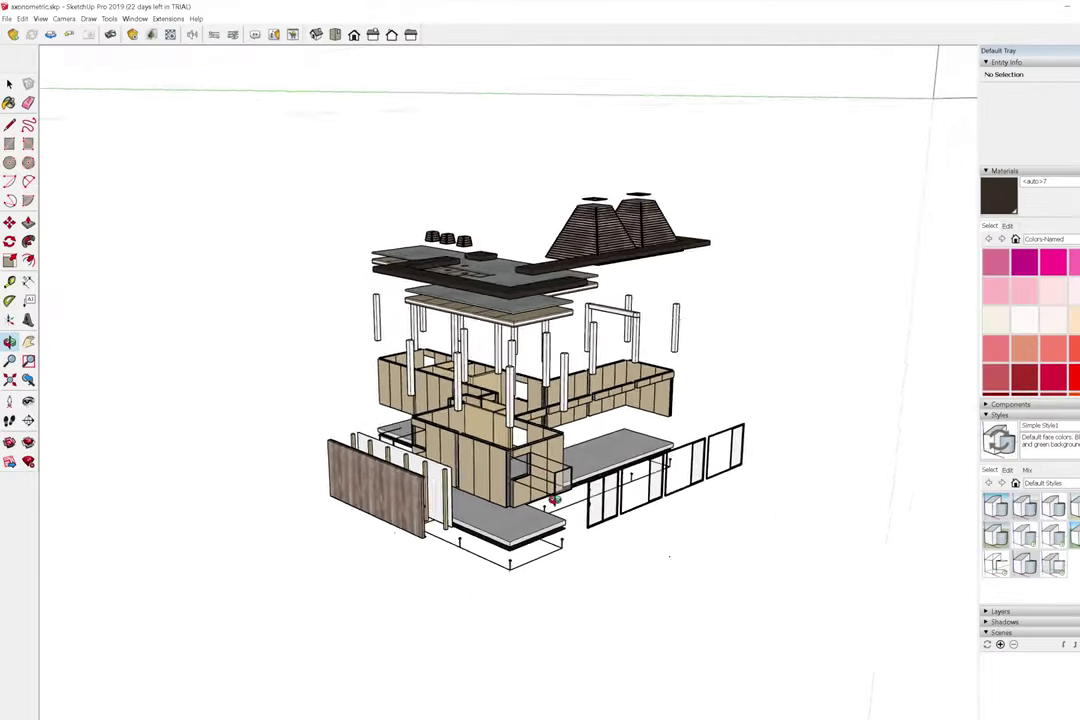
{"action": "left_click_drag", "start_coordinate": [553, 499], "coordinate": [597, 365]}
{"action": "key", "text": "space"}
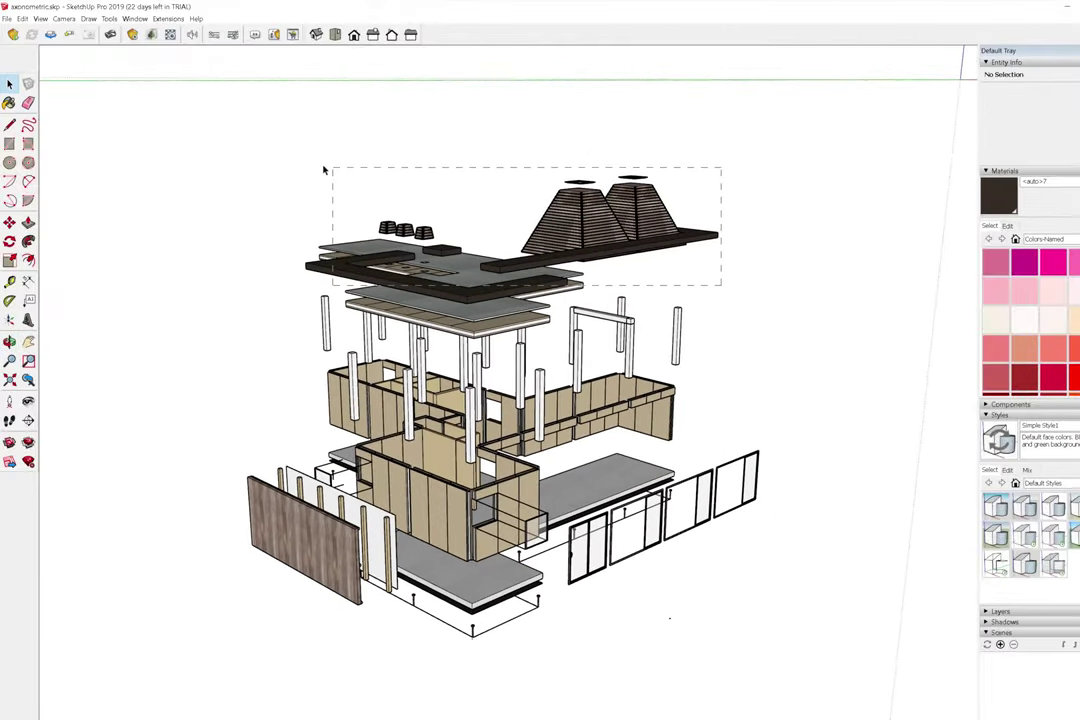
Move the upper roof layers, the columns group and the grey slab below the roof into new heights.
{"action": "left_click_drag", "start_coordinate": [721, 285], "coordinate": [323, 170]}
{"action": "key", "text": "m"}
{"action": "scroll", "coordinate": [450, 350], "scroll_direction": "down", "scroll_amount": 3}
{"action": "left_click", "coordinate": [452, 352]}
{"action": "left_click", "coordinate": [448, 240]}
{"action": "left_click", "coordinate": [493, 468]}
{"action": "left_click", "coordinate": [495, 425]}
{"action": "left_click", "coordinate": [445, 278]}
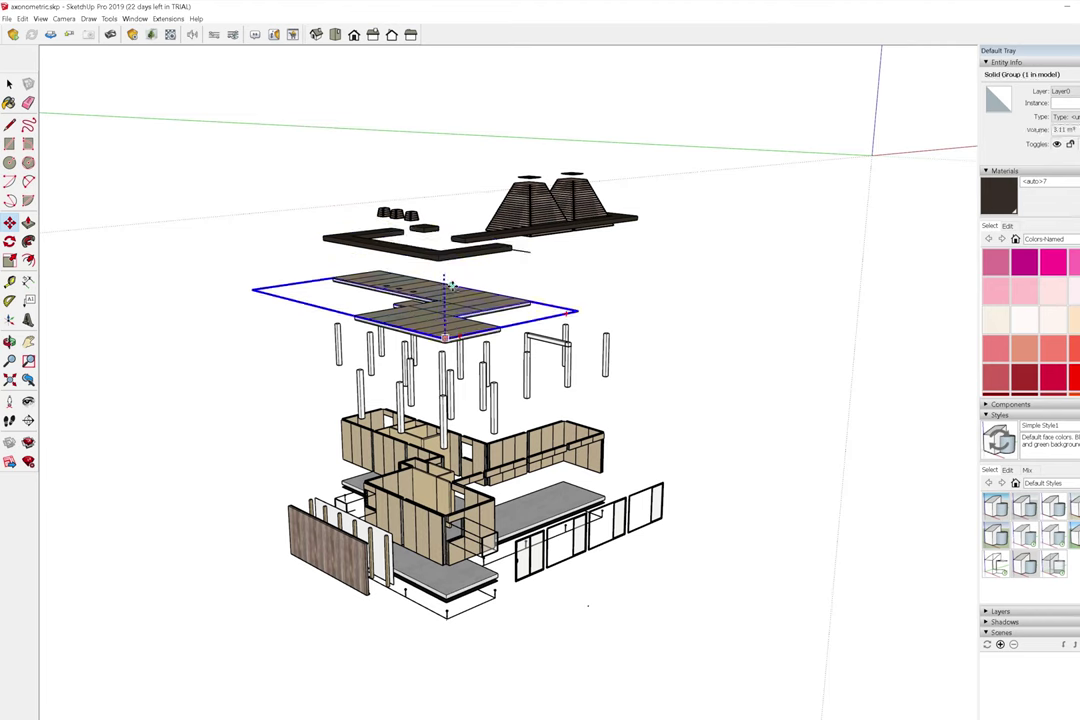
{"action": "left_click", "coordinate": [452, 285]}
{"action": "scroll", "coordinate": [452, 290], "scroll_direction": "down", "scroll_amount": 3}
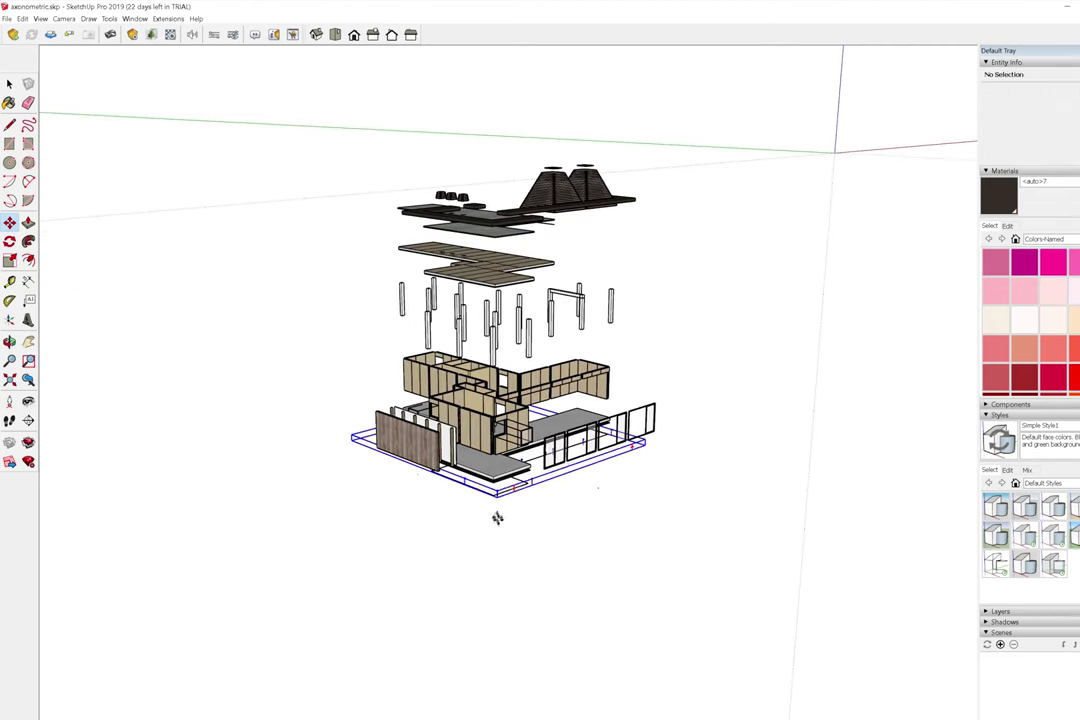
{"action": "key", "text": "space"}
Lift the dark slab higher and select the grey slab together with the roof group.
{"action": "scroll", "coordinate": [490, 420], "scroll_direction": "up", "scroll_amount": 3}
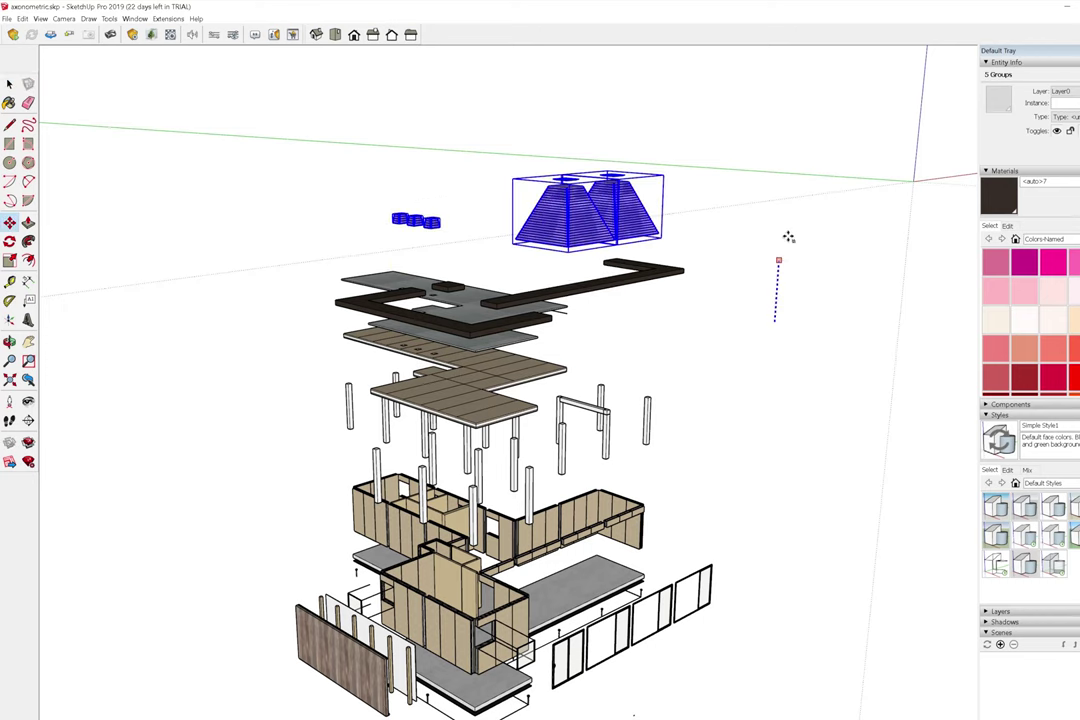
{"action": "left_click", "coordinate": [652, 278]}
{"action": "left_click", "coordinate": [664, 274]}
{"action": "left_click", "coordinate": [676, 237]}
{"action": "left_click", "coordinate": [511, 304]}
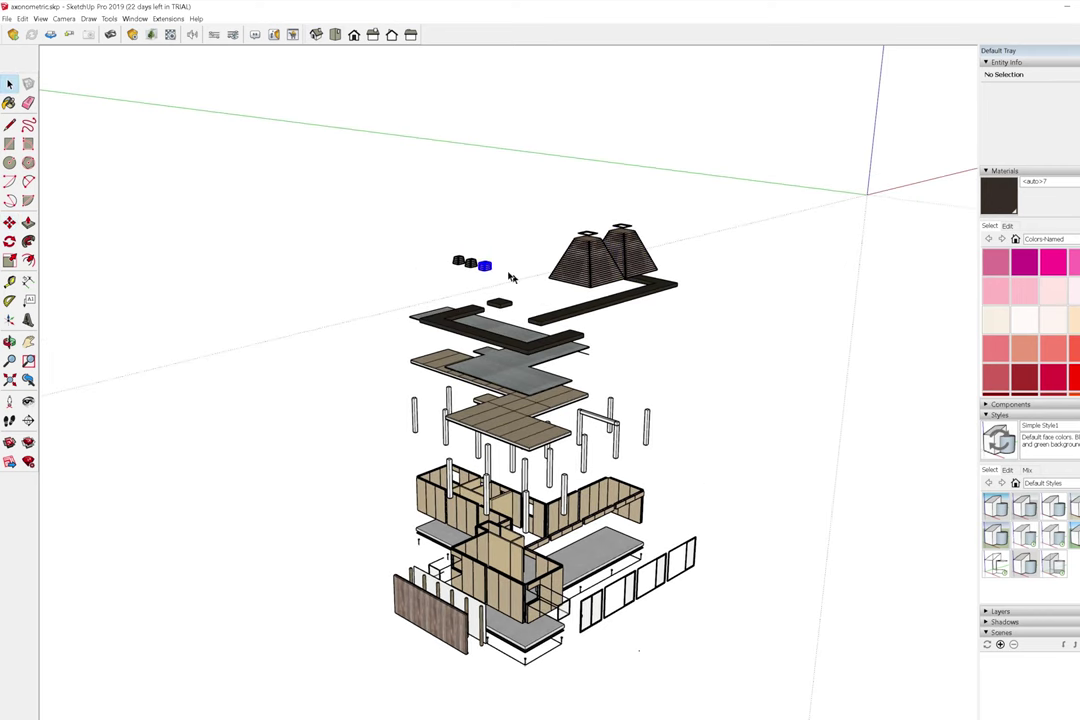
{"action": "left_click", "coordinate": [541, 278], "text": "shift"}
Raise the roof with its small blocks, the dark slab, grey slab and wooden slab further up.
{"action": "left_click_drag", "start_coordinate": [612, 270], "coordinate": [612, 205]}
{"action": "left_click_drag", "start_coordinate": [656, 266], "coordinate": [656, 208]}
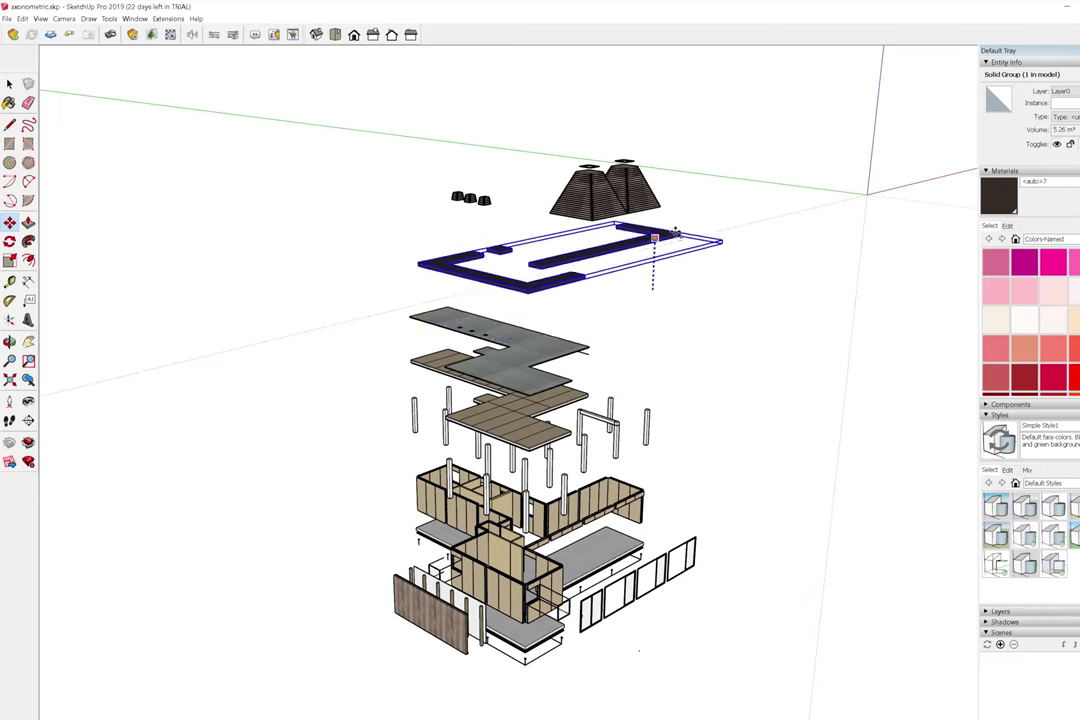
{"action": "left_click_drag", "start_coordinate": [554, 347], "coordinate": [554, 317]}
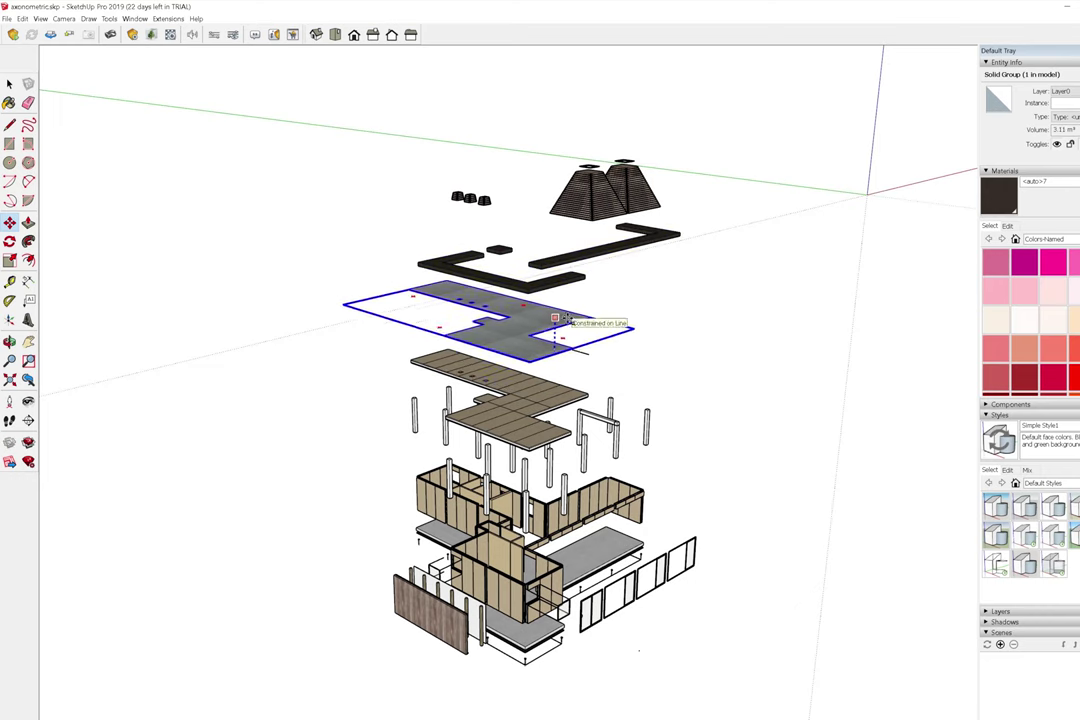
{"action": "left_click_drag", "start_coordinate": [553, 415], "coordinate": [553, 367]}
{"action": "scroll", "coordinate": [553, 367], "scroll_direction": "down", "scroll_amount": 2}
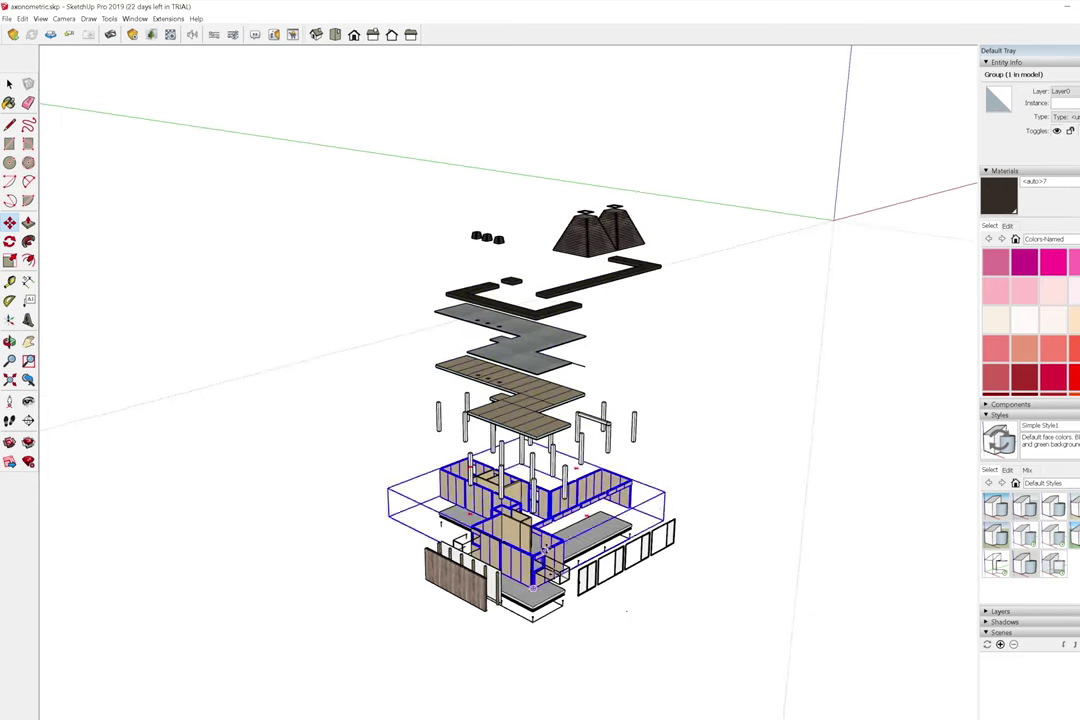
{"action": "key", "text": "space"}
{"action": "scroll", "coordinate": [622, 580], "scroll_direction": "down", "scroll_amount": 2}
{"action": "scroll", "coordinate": [423, 262], "scroll_direction": "up", "scroll_amount": 1}
Shift the wooden fence panels and fence group further to the left.
{"action": "key", "text": "ctrl+a"}
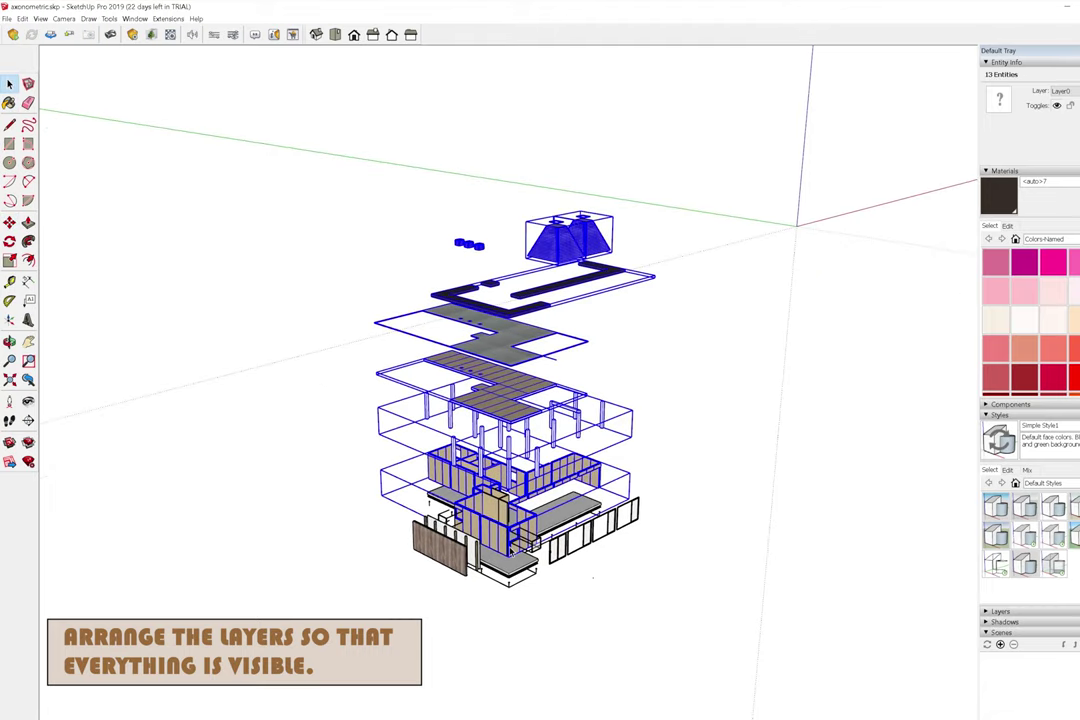
{"action": "scroll", "coordinate": [325, 470], "scroll_direction": "up", "scroll_amount": 3}
{"action": "scroll", "coordinate": [325, 470], "scroll_direction": "up", "scroll_amount": 2}
{"action": "mouse_move", "coordinate": [325, 470]}
{"action": "middle_mouse_down"}
{"action": "mouse_move", "coordinate": [418, 577]}
{"action": "mouse_move", "coordinate": [157, 331]}
{"action": "middle_mouse_up"}
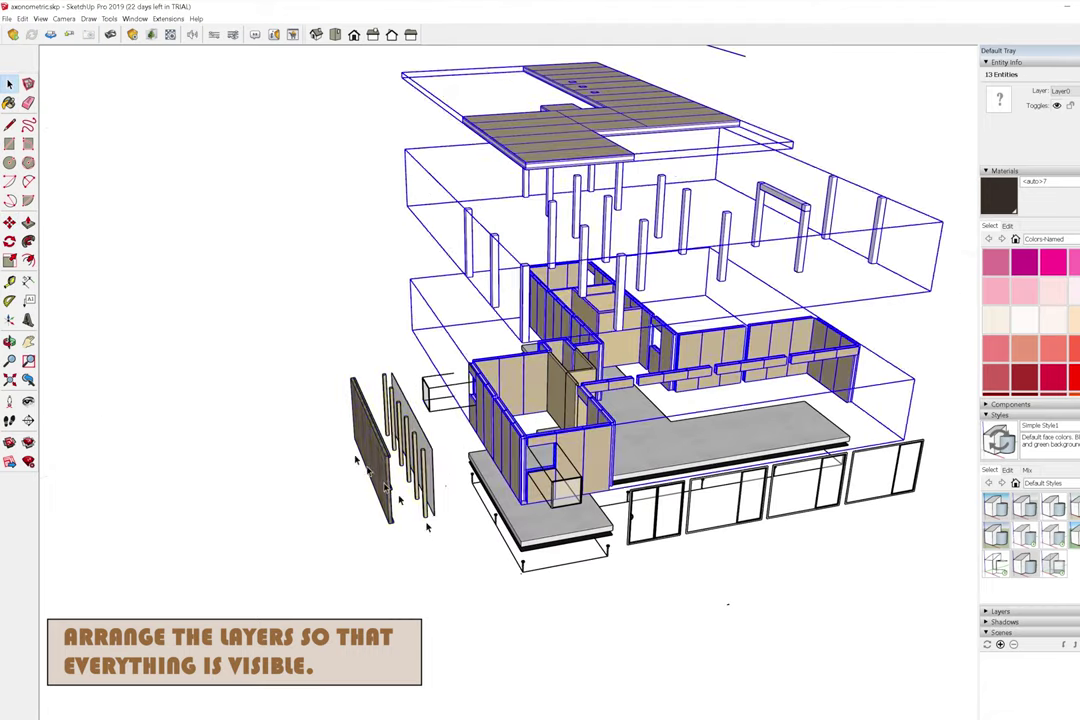
{"action": "left_click_drag", "start_coordinate": [383, 542], "coordinate": [218, 574]}
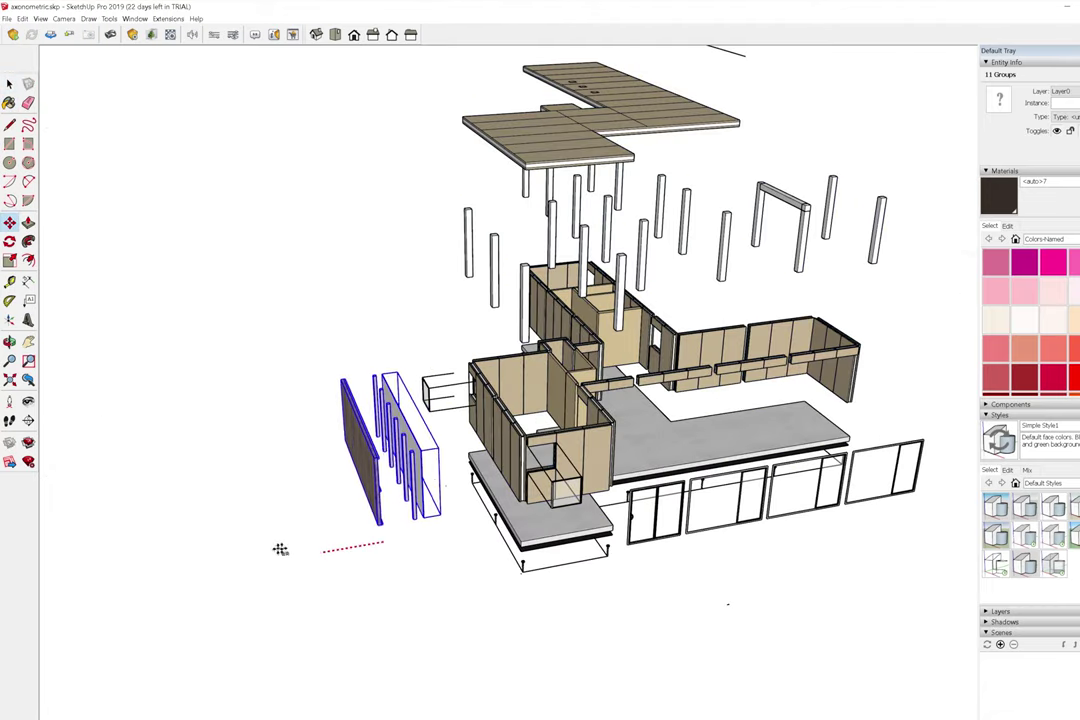
{"action": "left_click_drag", "start_coordinate": [348, 530], "coordinate": [290, 541]}
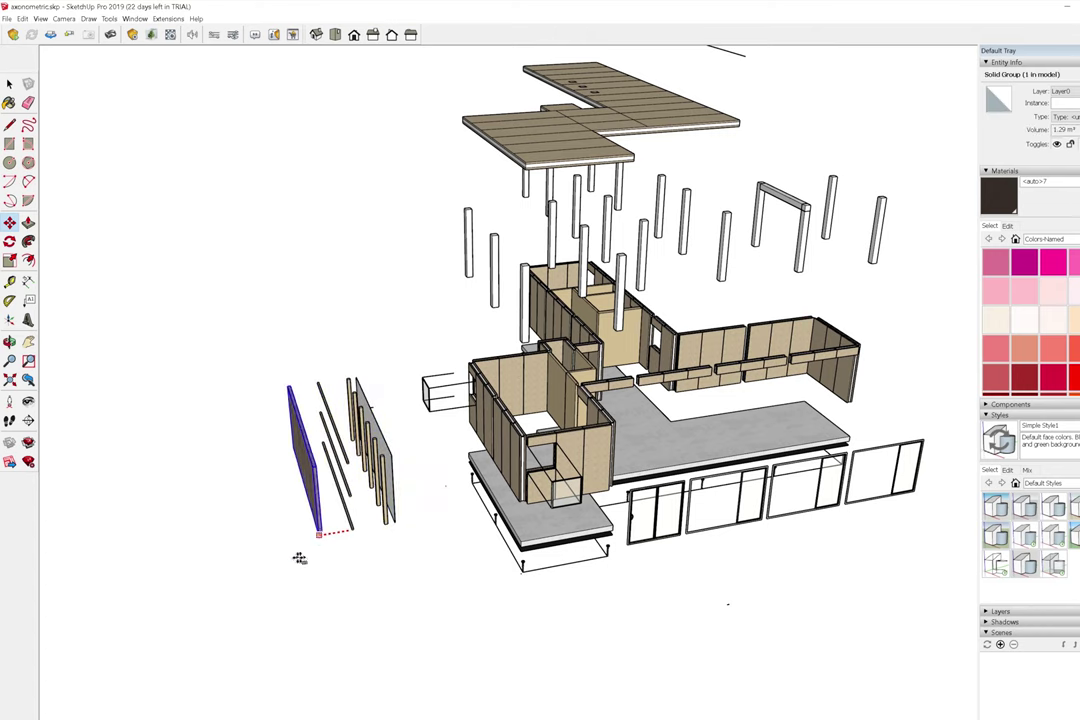
{"action": "key", "text": "ctrl+z"}
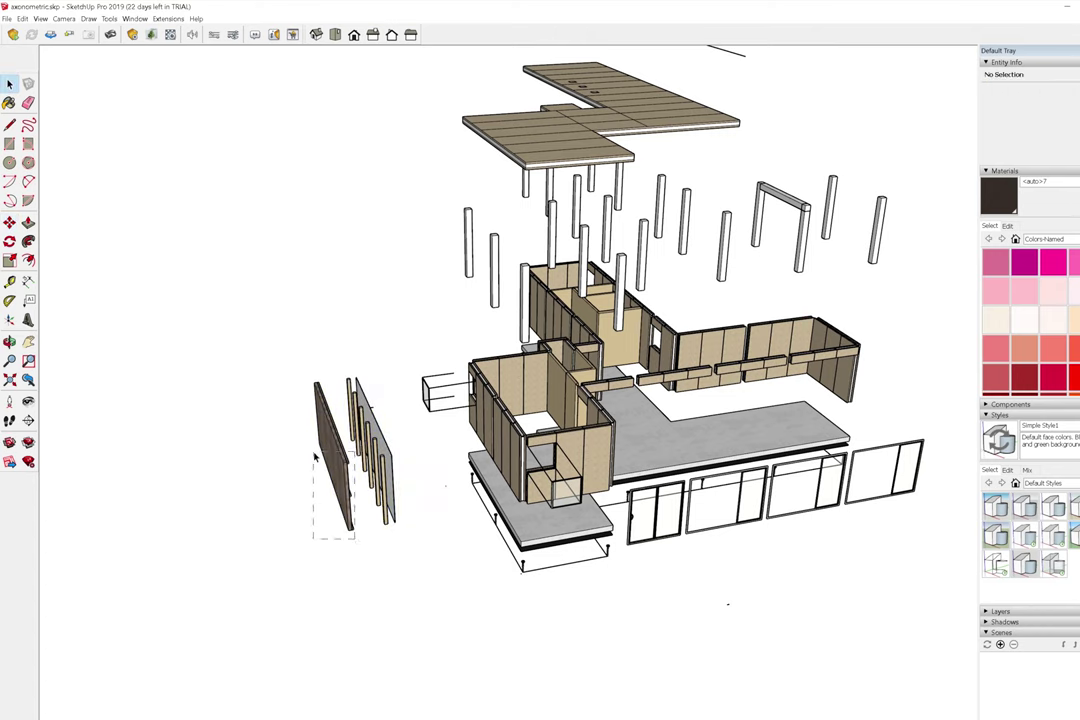
{"action": "left_click", "coordinate": [314, 456]}
{"action": "key", "text": "m"}
{"action": "left_click_drag", "start_coordinate": [334, 519], "coordinate": [274, 529]}
{"action": "key", "text": "space"}
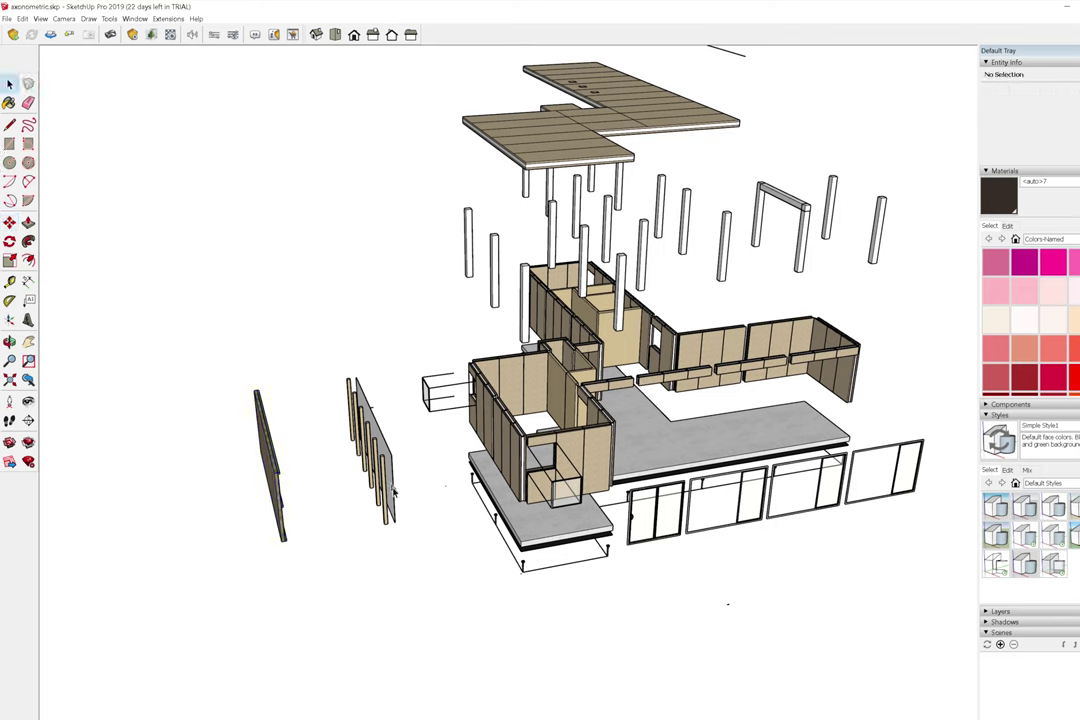
{"action": "left_click_drag", "start_coordinate": [405, 516], "coordinate": [380, 516]}
Lower the floor slab and fence below the walls, then switch to the Iso view.
{"action": "mouse_move", "coordinate": [380, 516]}
{"action": "middle_mouse_down"}
{"action": "mouse_move", "coordinate": [563, 535]}
{"action": "mouse_move", "coordinate": [578, 630]}
{"action": "middle_mouse_up"}
{"action": "scroll", "coordinate": [578, 630], "scroll_direction": "down", "scroll_amount": 3}
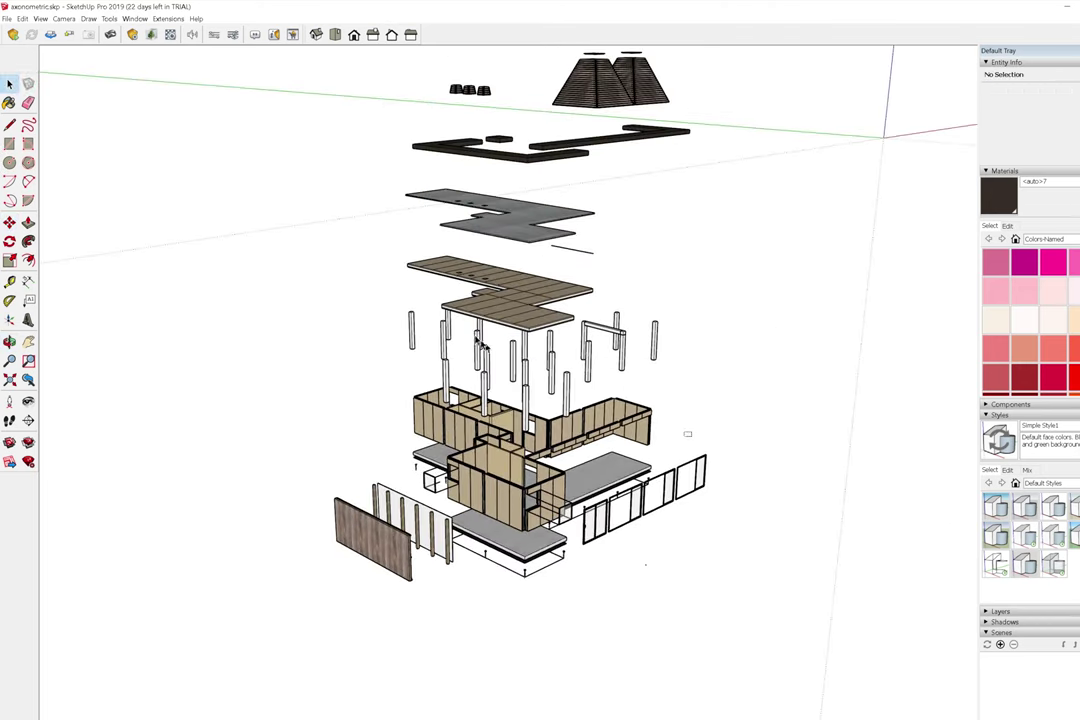
{"action": "left_click_drag", "start_coordinate": [479, 341], "coordinate": [540, 545]}
{"action": "scroll", "coordinate": [540, 545], "scroll_direction": "up", "scroll_amount": 3}
{"action": "scroll", "coordinate": [535, 545], "scroll_direction": "up", "scroll_amount": 3}
{"action": "mouse_move", "coordinate": [535, 545]}
{"action": "middle_mouse_down"}
{"action": "mouse_move", "coordinate": [662, 446]}
{"action": "mouse_move", "coordinate": [200, 451]}
{"action": "middle_mouse_up"}
{"action": "left_click_drag", "start_coordinate": [168, 435], "coordinate": [168, 435]}
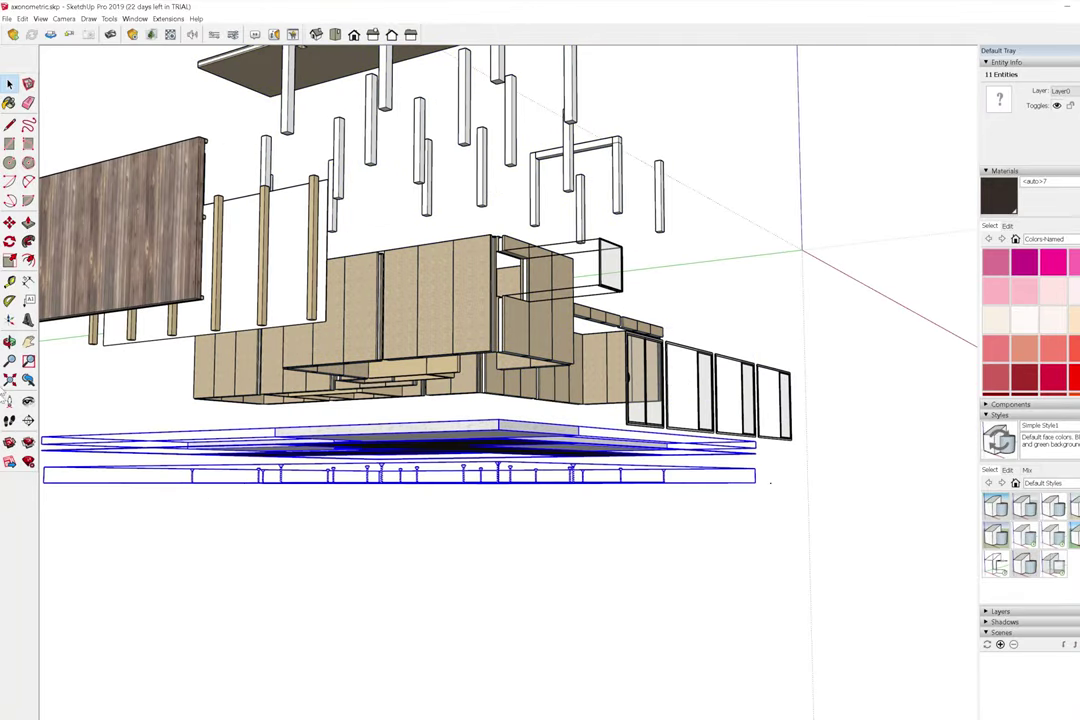
{"action": "middle_click_drag", "start_coordinate": [740, 545], "coordinate": [738, 489]}
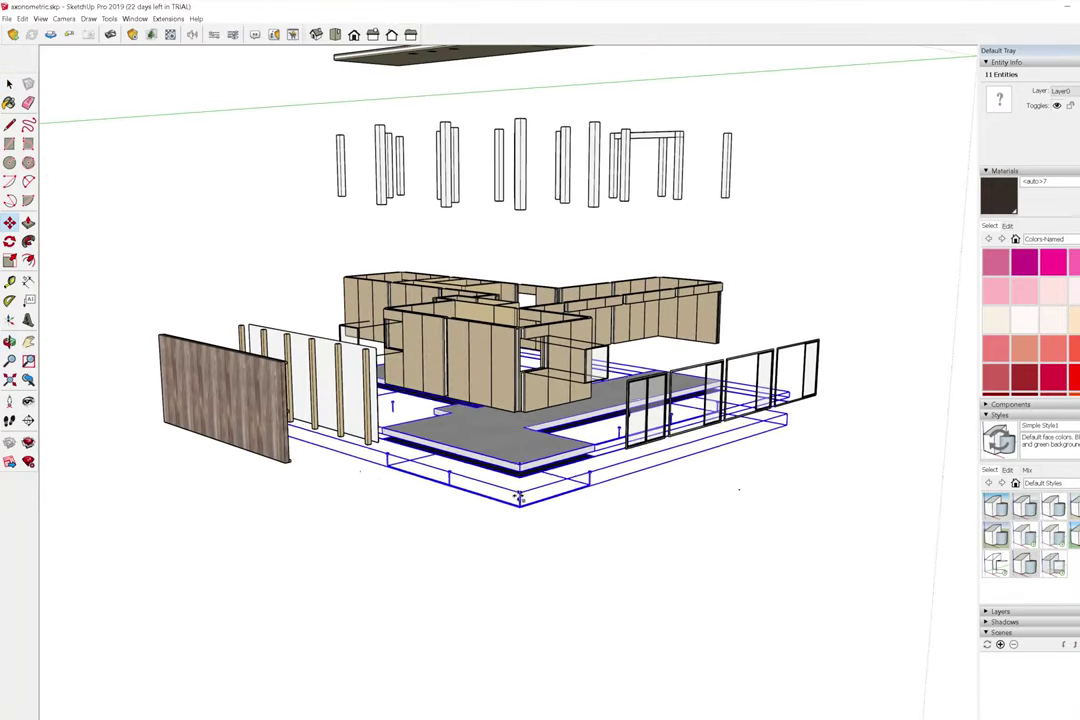
{"action": "left_click_drag", "start_coordinate": [523, 470], "coordinate": [557, 638]}
{"action": "middle_click_drag", "start_coordinate": [557, 638], "coordinate": [518, 681]}
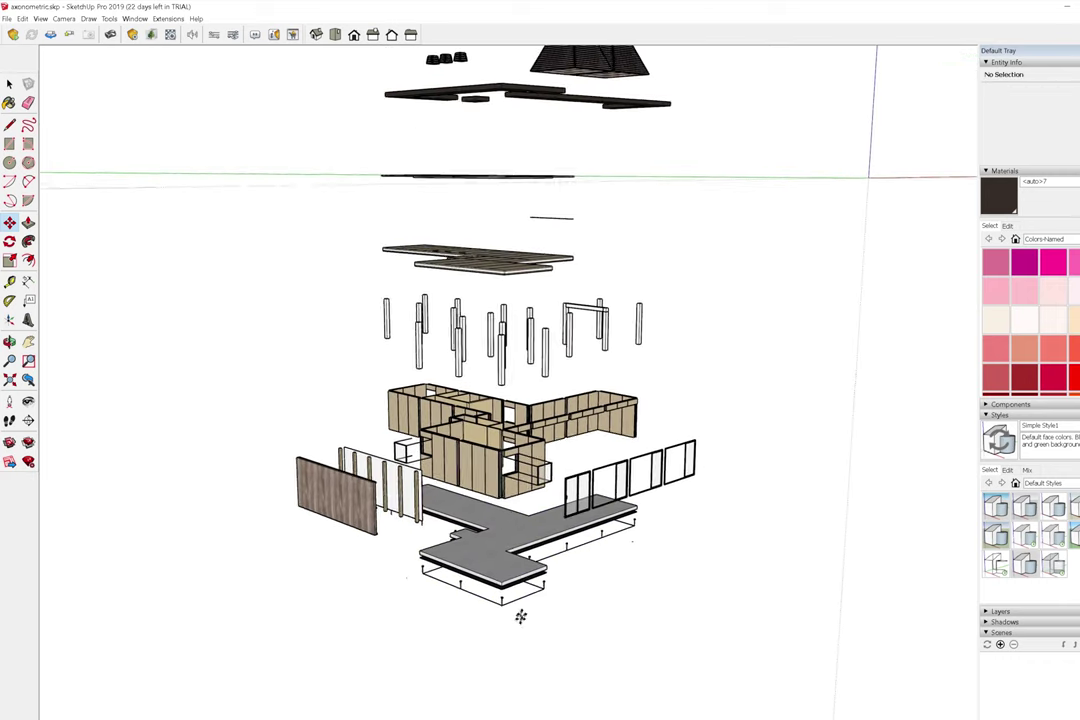
{"action": "left_click", "coordinate": [315, 35]}
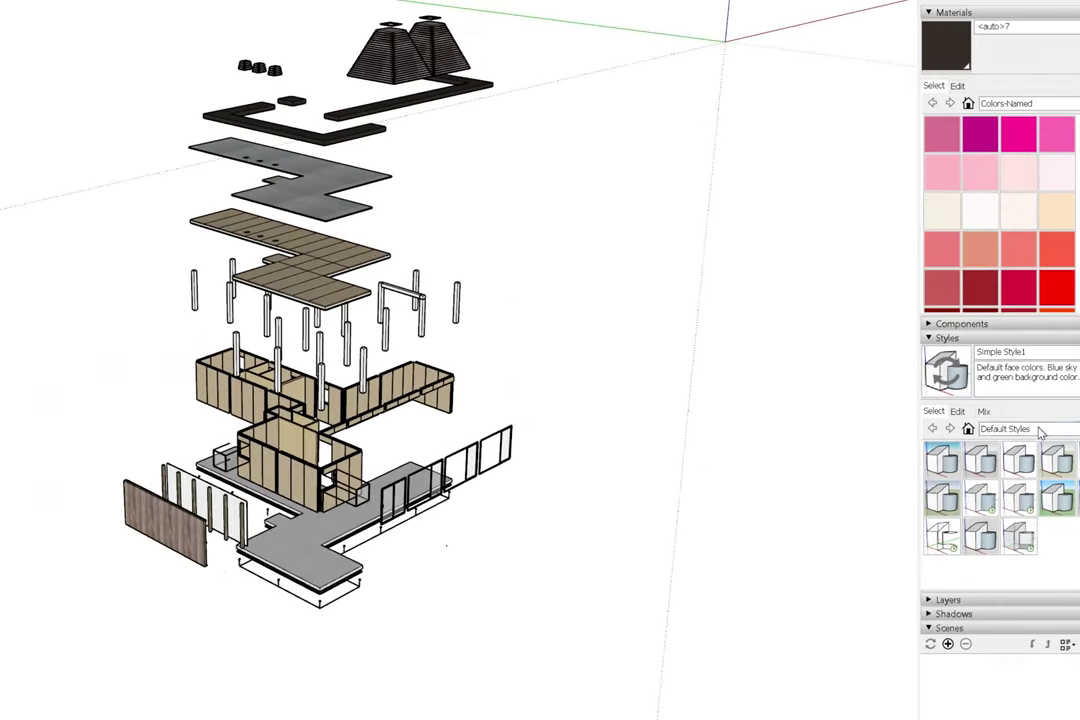
In the style's Face settings, set the back colour to black and use Hidden Line face style.
{"action": "left_click", "coordinate": [1040, 430]}
{"action": "left_click", "coordinate": [990, 500]}
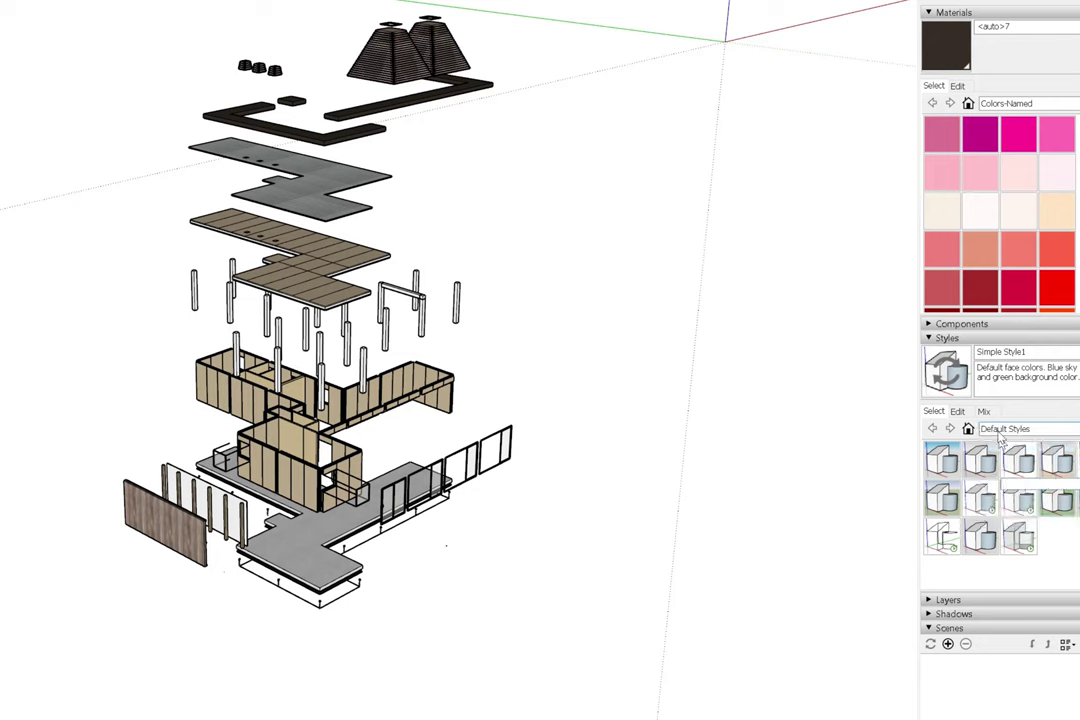
{"action": "left_click", "coordinate": [957, 411]}
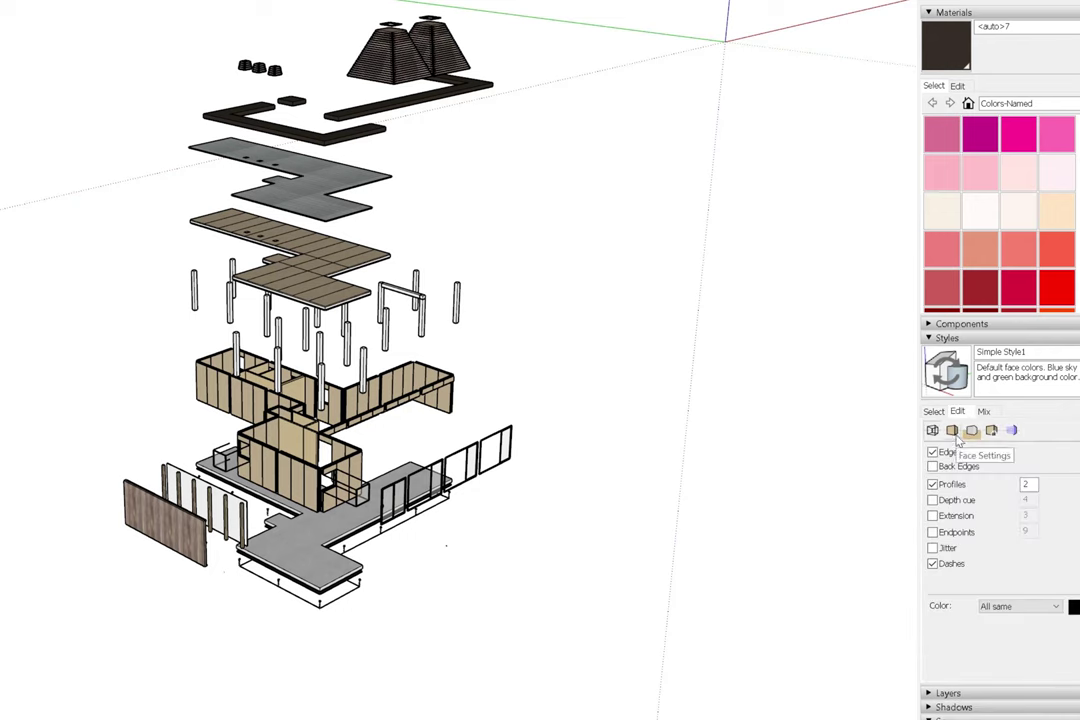
{"action": "left_click", "coordinate": [953, 433]}
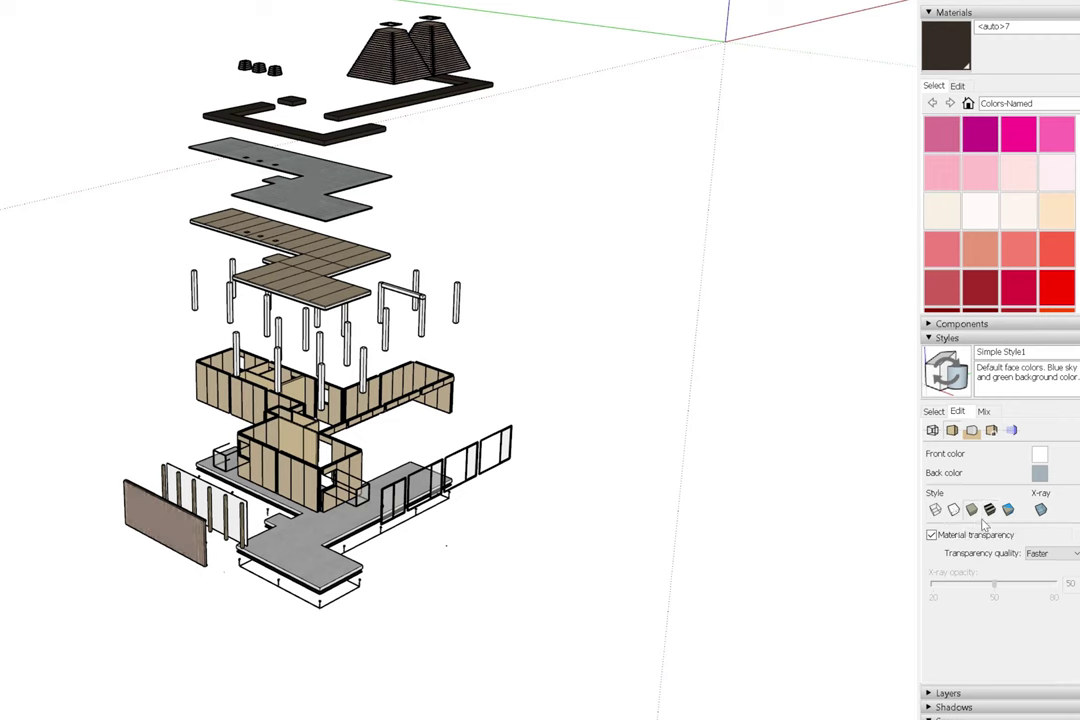
{"action": "left_click", "coordinate": [953, 510]}
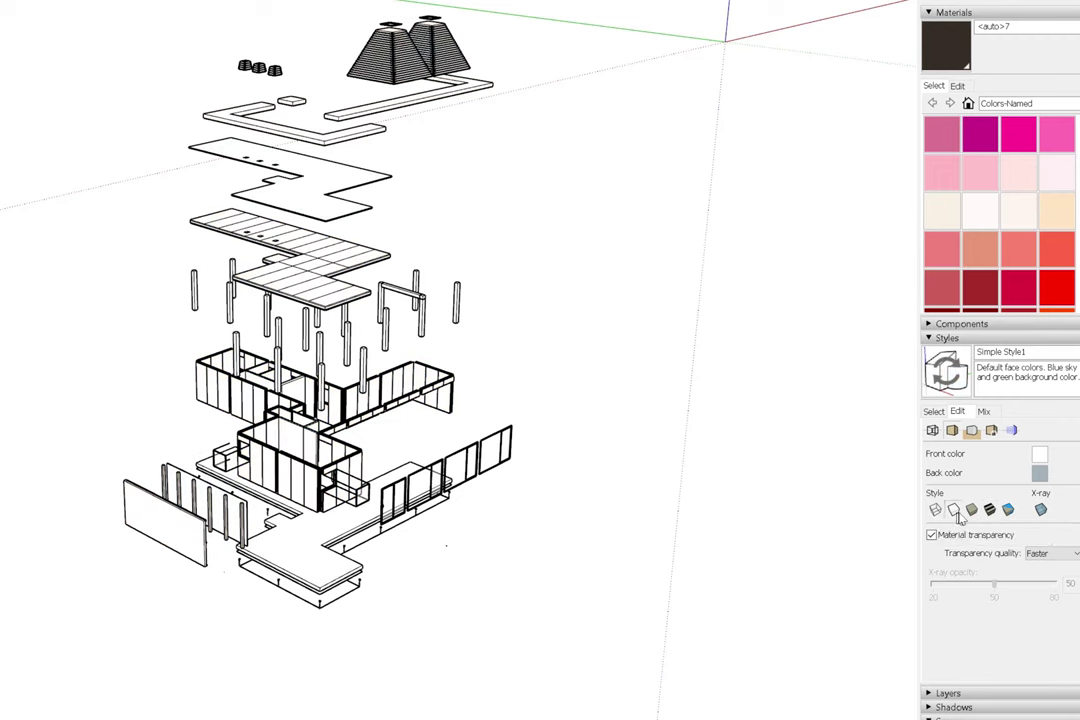
{"action": "left_click", "coordinate": [953, 511]}
{"action": "left_click", "coordinate": [989, 510]}
{"action": "left_click", "coordinate": [1008, 510]}
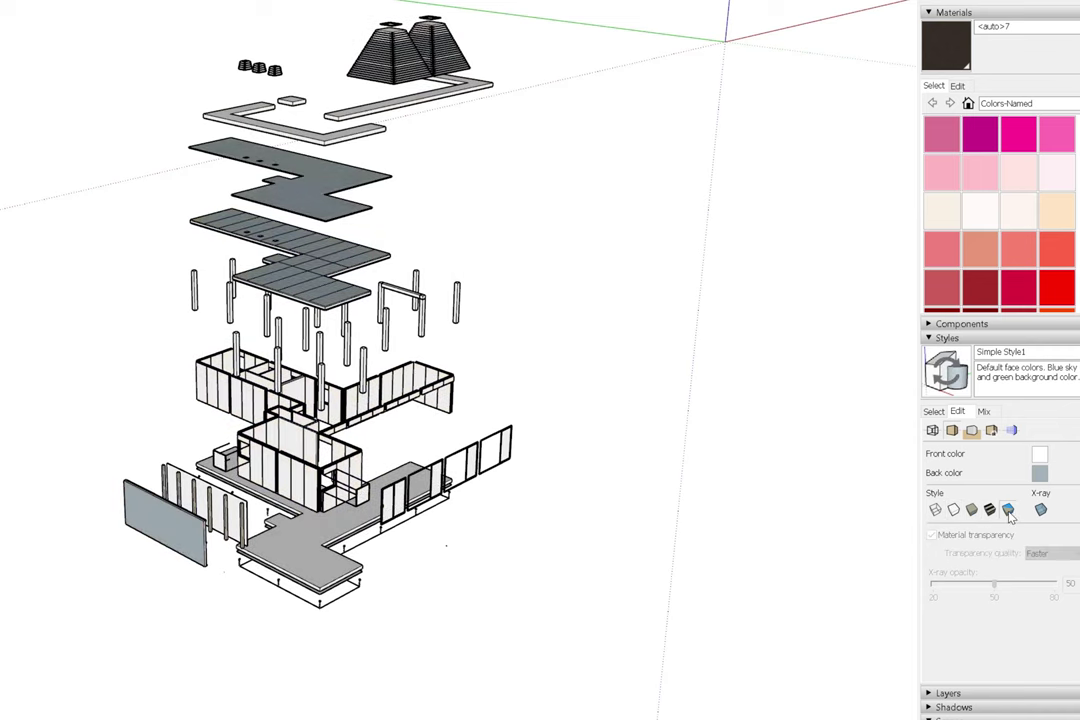
{"action": "left_click", "coordinate": [1042, 477]}
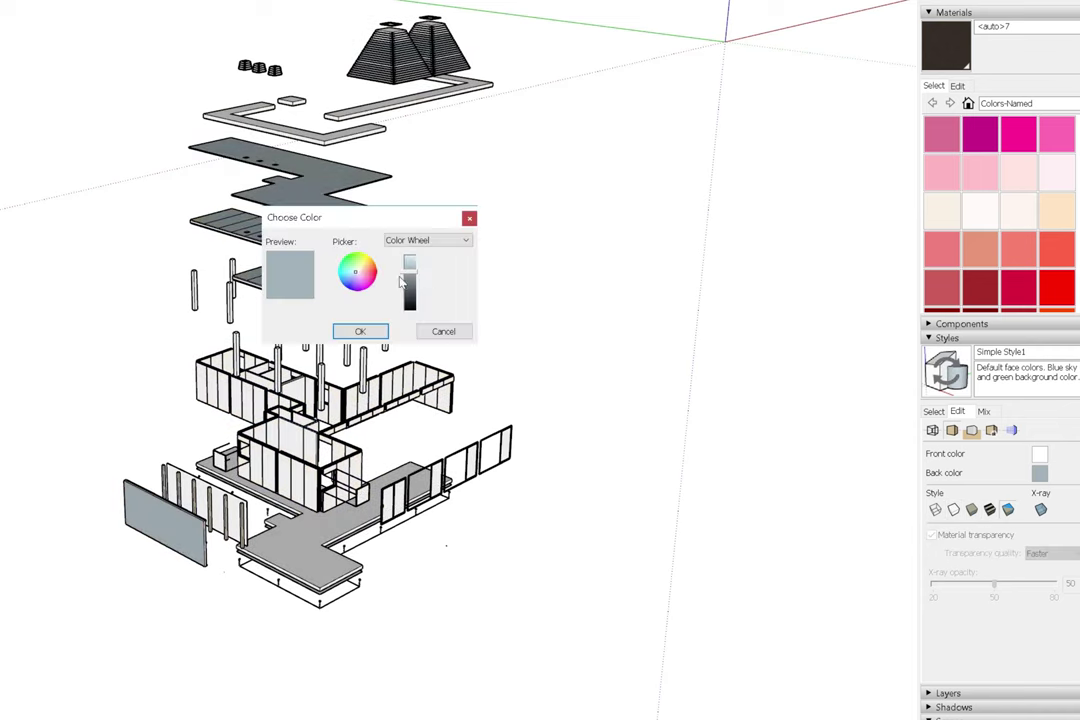
{"action": "left_click", "coordinate": [366, 336]}
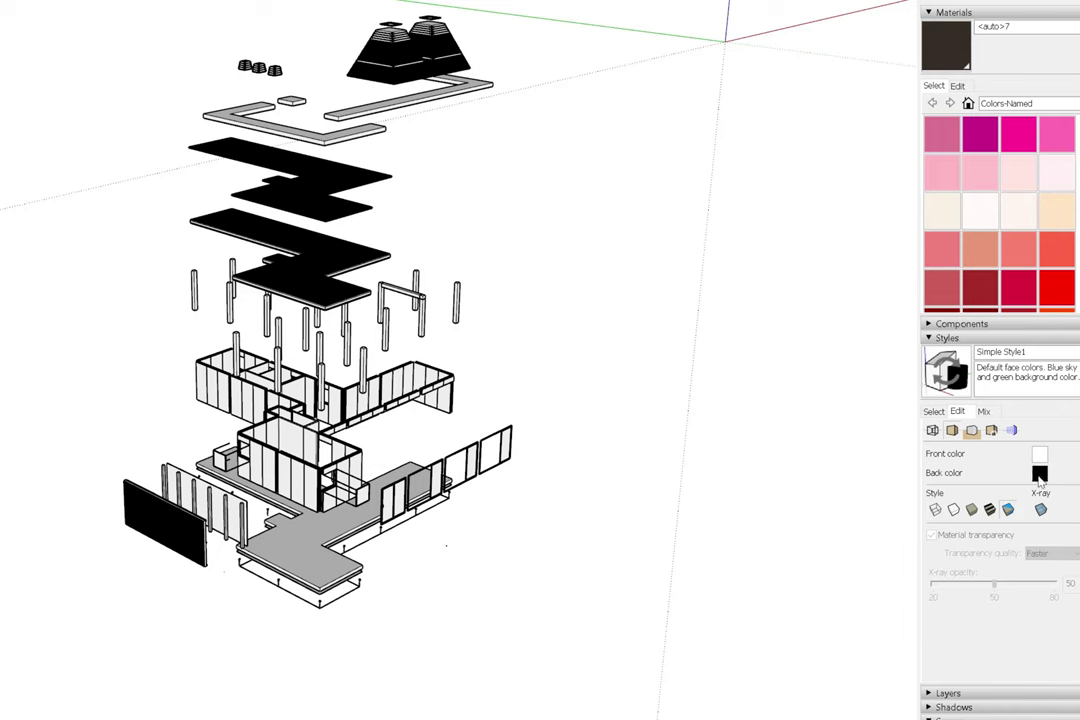
{"action": "left_click", "coordinate": [958, 509]}
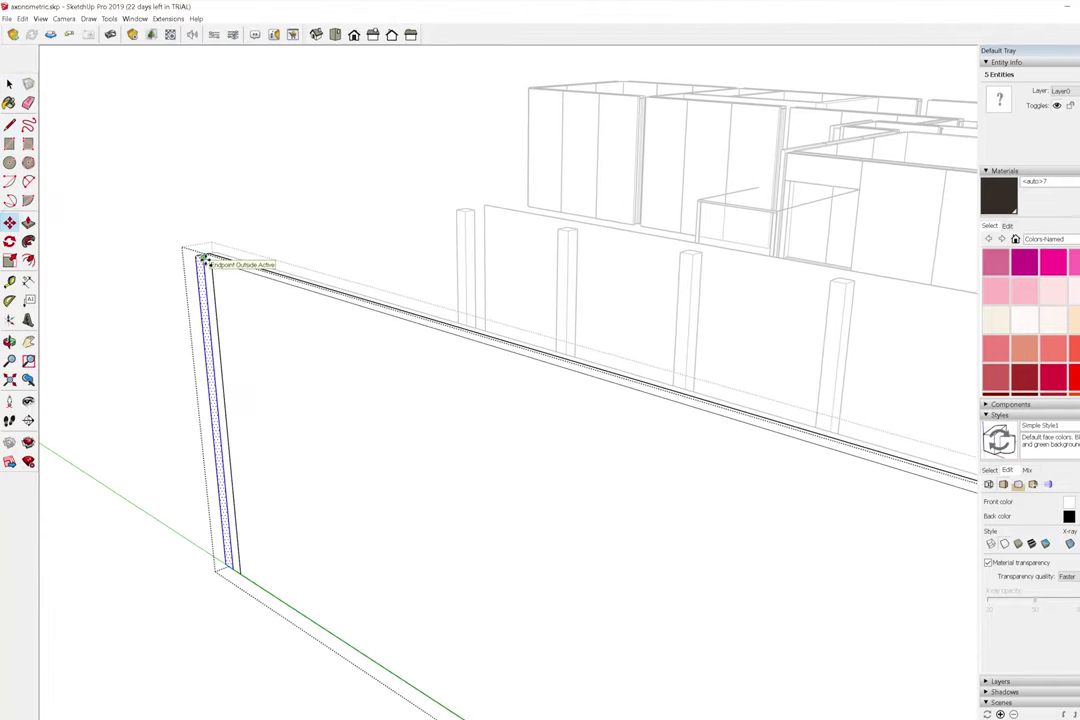
Array the wall strip with x8, then copy the selected strips further along the front wall.
{"action": "type", "text": "x8"}
{"action": "key", "text": "Return"}
{"action": "key", "text": "space"}
{"action": "left_click", "coordinate": [211, 322]}
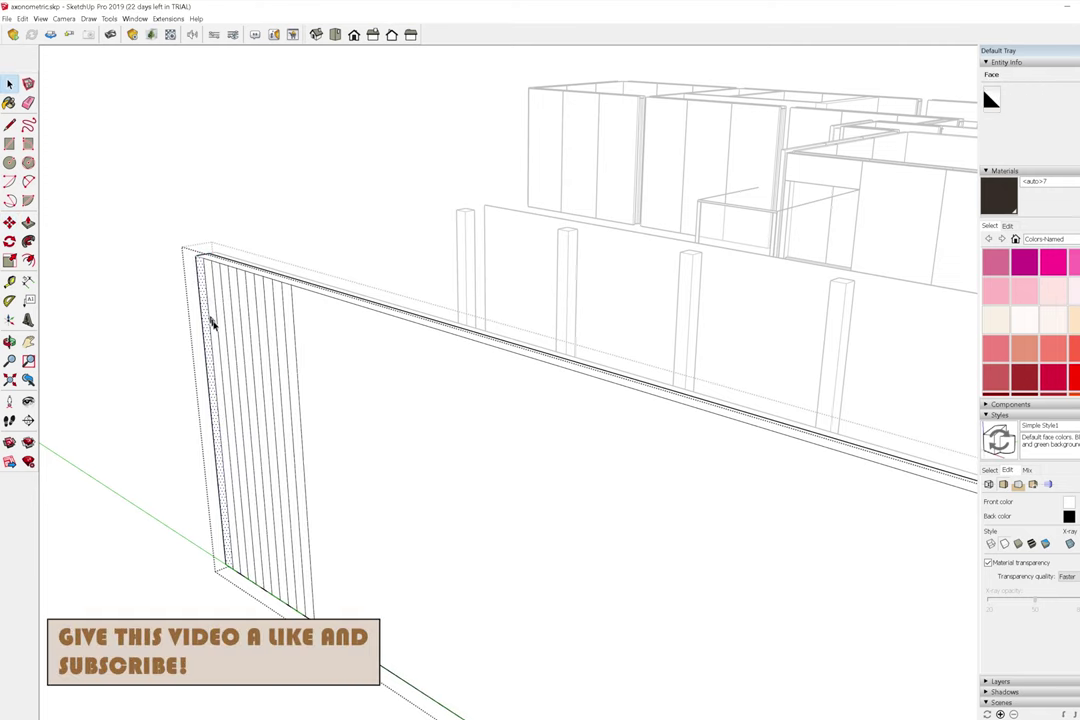
{"action": "left_click", "coordinate": [250, 362], "text": "ctrl"}
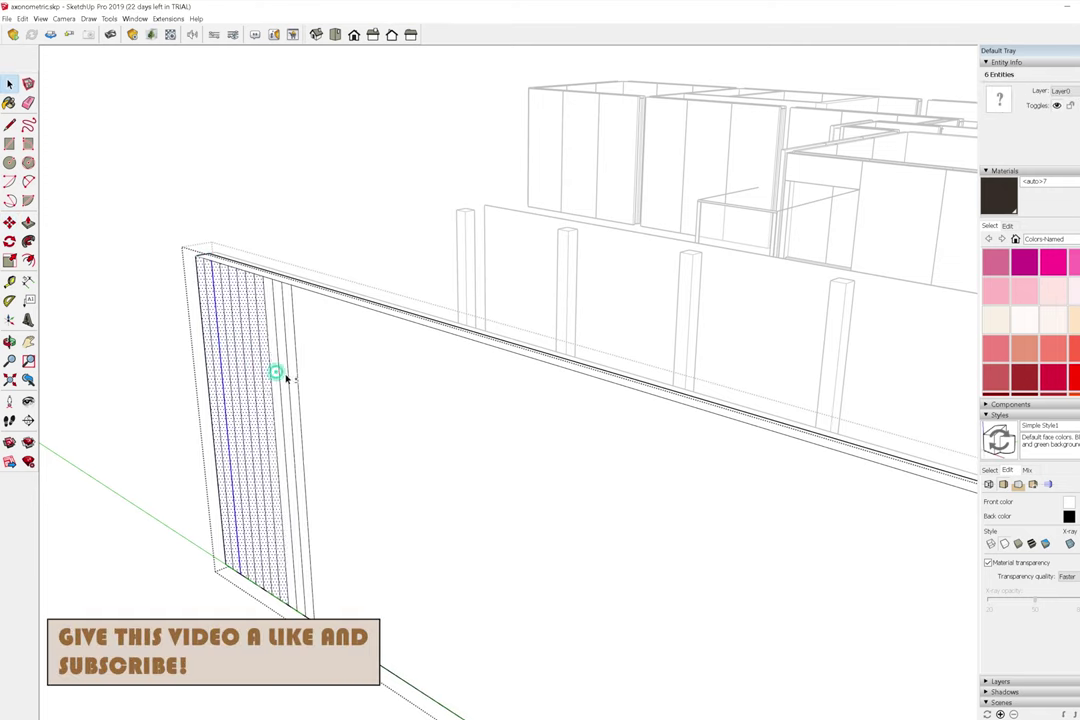
{"action": "left_click", "coordinate": [277, 373], "text": "ctrl"}
{"action": "scroll", "coordinate": [195, 257], "scroll_direction": "down", "scroll_amount": 3}
{"action": "left_click_drag", "start_coordinate": [294, 286], "coordinate": [574, 378]}
{"action": "middle_click_drag", "start_coordinate": [574, 378], "coordinate": [414, 346]}
{"action": "scroll", "coordinate": [465, 318], "scroll_direction": "up", "scroll_amount": 2}
{"action": "scroll", "coordinate": [542, 369], "scroll_direction": "up", "scroll_amount": 3}
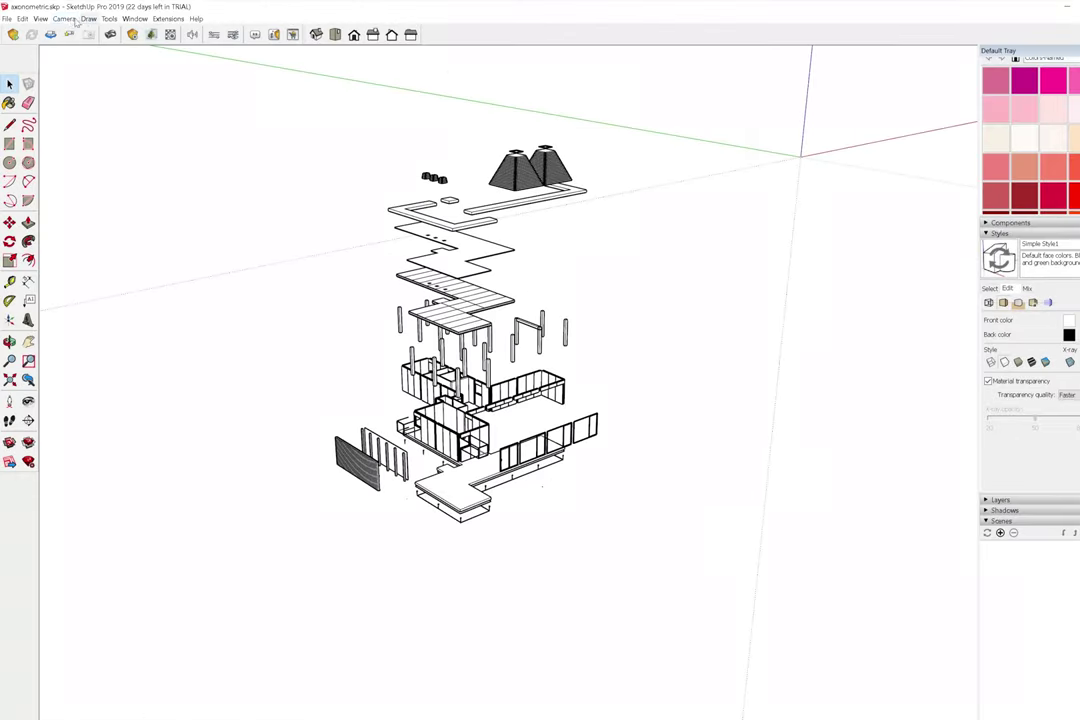
Switch the camera to Parallel Projection.
{"action": "left_click", "coordinate": [64, 19]}
{"action": "left_click", "coordinate": [95, 67]}
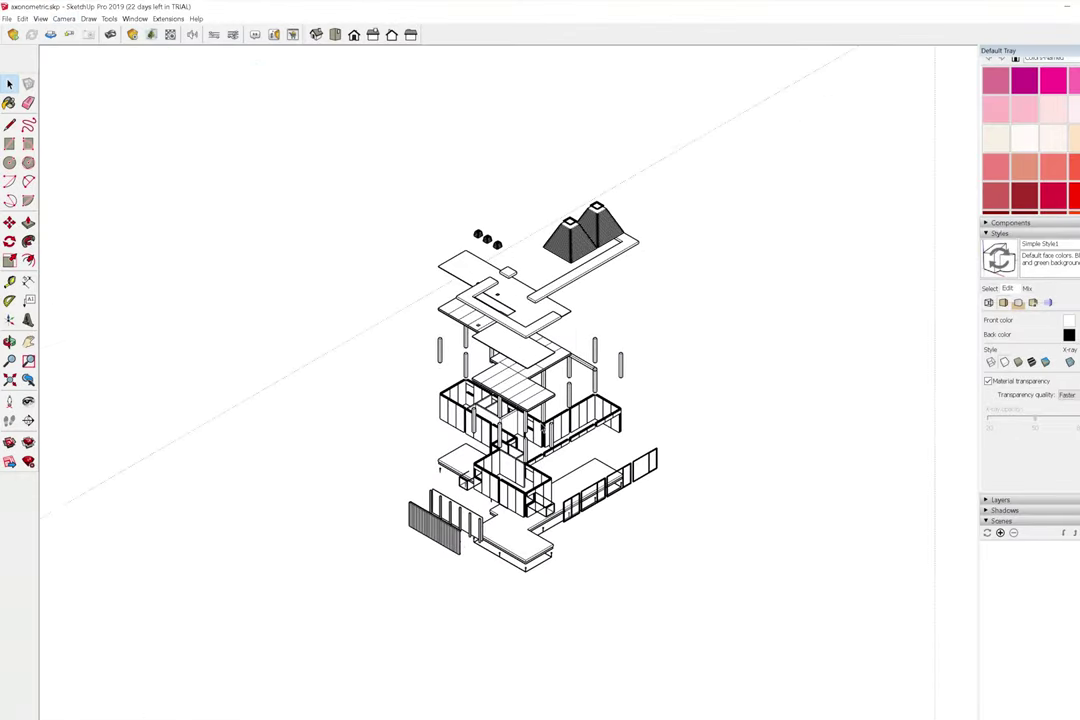
{"action": "scroll", "coordinate": [374, 554], "scroll_direction": "up", "scroll_amount": 3}
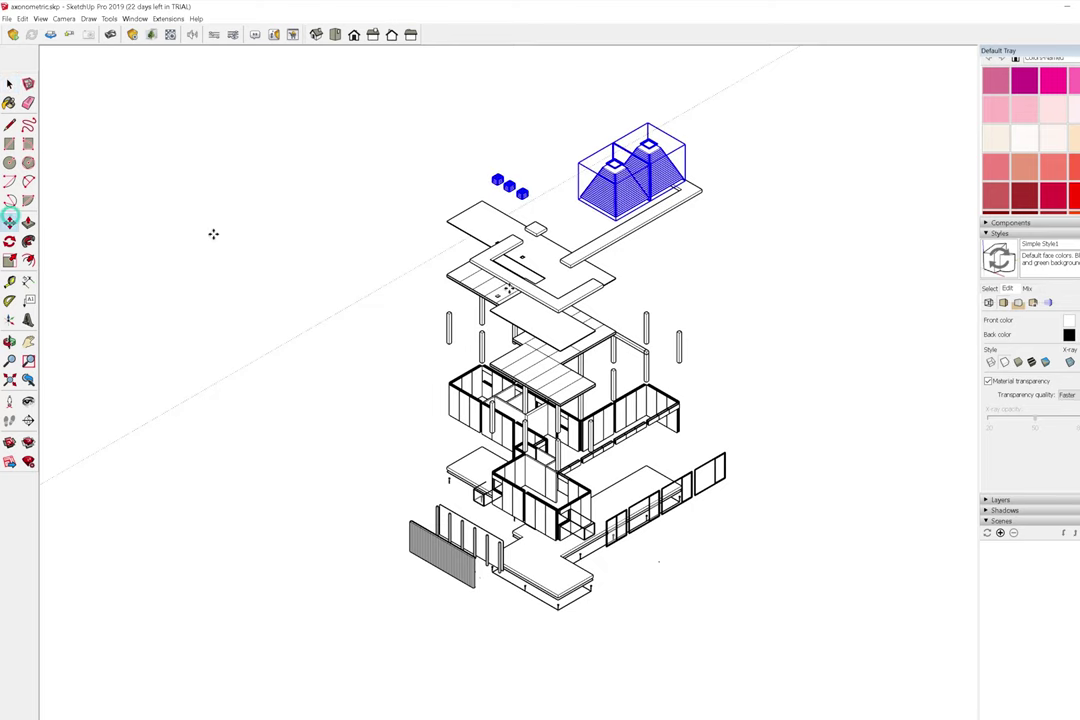
Raise the roof pieces above the model and lift the top and lower floor slabs higher.
{"action": "left_click", "coordinate": [9, 222]}
{"action": "left_click_drag", "start_coordinate": [510, 185], "coordinate": [520, 120]}
{"action": "key", "text": "space"}
{"action": "scroll", "coordinate": [530, 185], "scroll_direction": "down", "scroll_amount": 2}
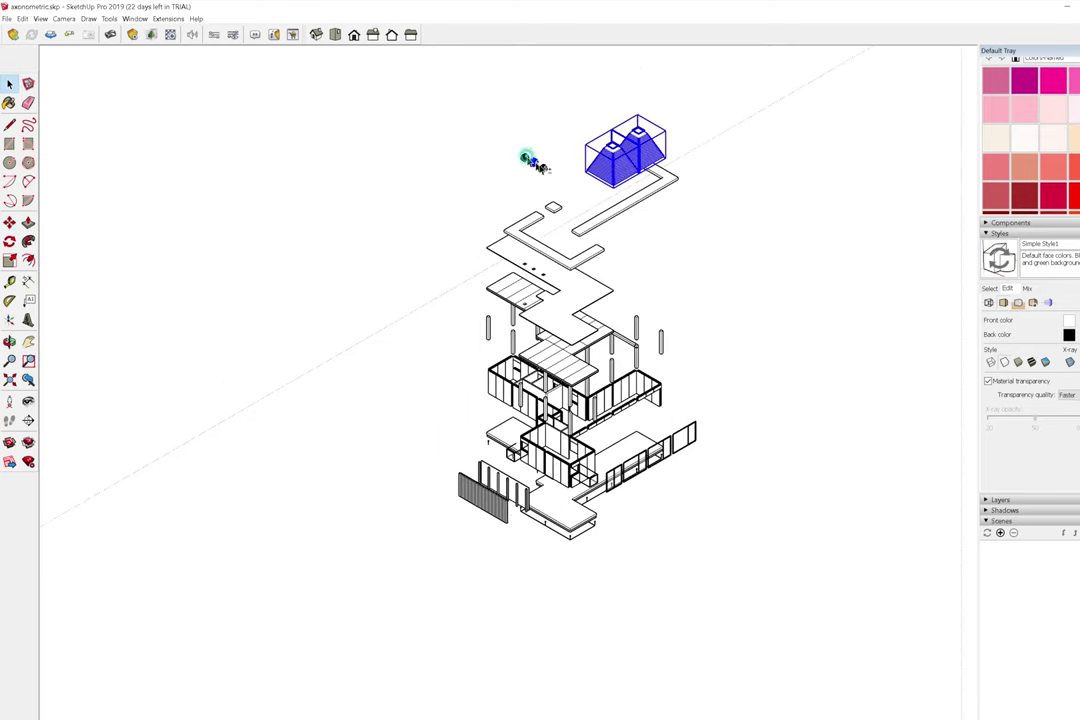
{"action": "scroll", "coordinate": [650, 158], "scroll_direction": "down", "scroll_amount": 2}
{"action": "scroll", "coordinate": [620, 120], "scroll_direction": "up", "scroll_amount": 2}
{"action": "left_click", "coordinate": [620, 50]}
{"action": "left_click", "coordinate": [652, 180]}
{"action": "left_click", "coordinate": [664, 103]}
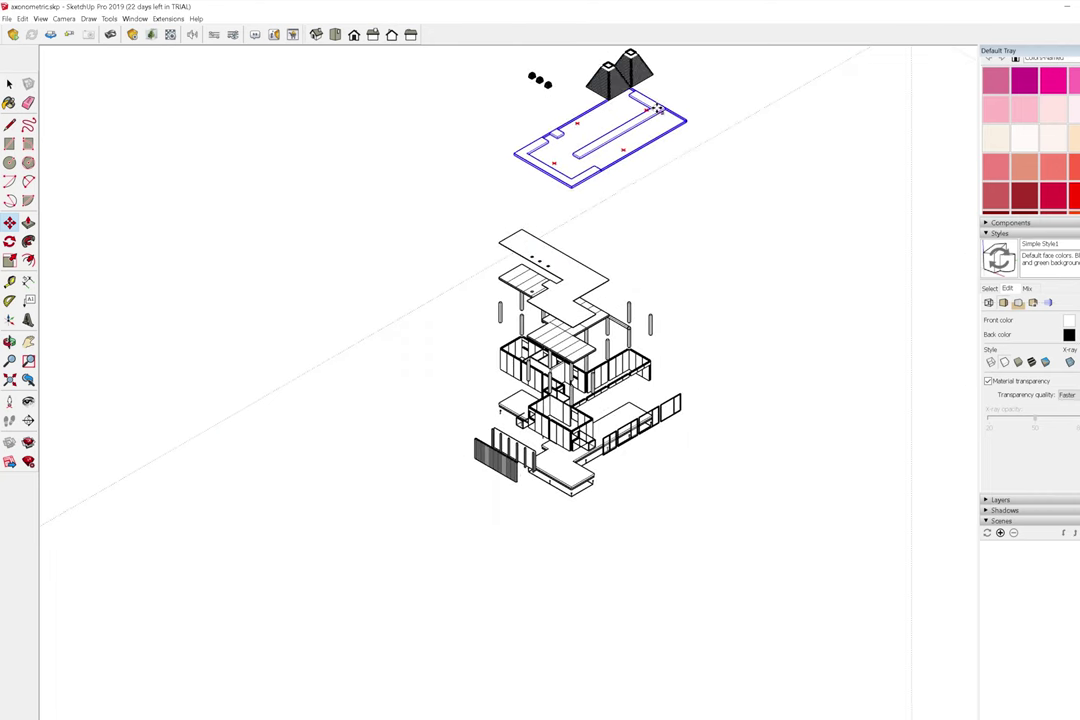
{"action": "left_click", "coordinate": [590, 276]}
{"action": "left_click", "coordinate": [637, 213]}
{"action": "left_click", "coordinate": [622, 298]}
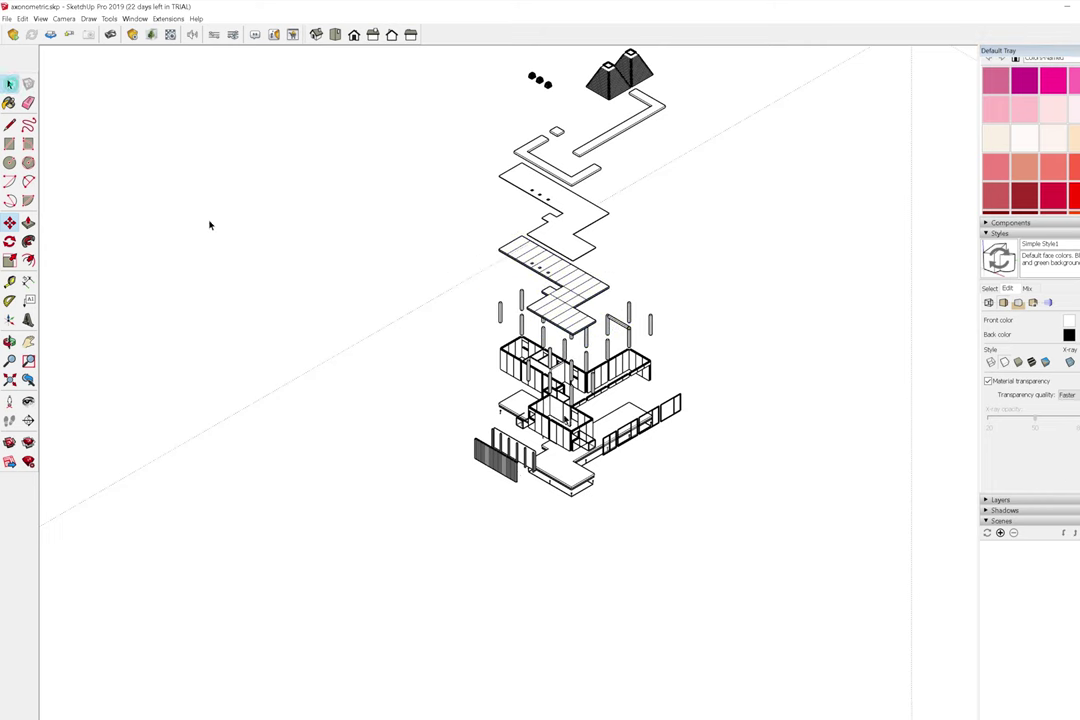
Move the top slabs and roof together higher up, then raise the column group.
{"action": "left_click", "coordinate": [10, 85]}
{"action": "left_click_drag", "start_coordinate": [687, 313], "coordinate": [330, 258]}
{"action": "scroll", "coordinate": [663, 424], "scroll_direction": "down", "scroll_amount": 2}
{"action": "key", "text": "m"}
{"action": "left_click", "coordinate": [673, 390]}
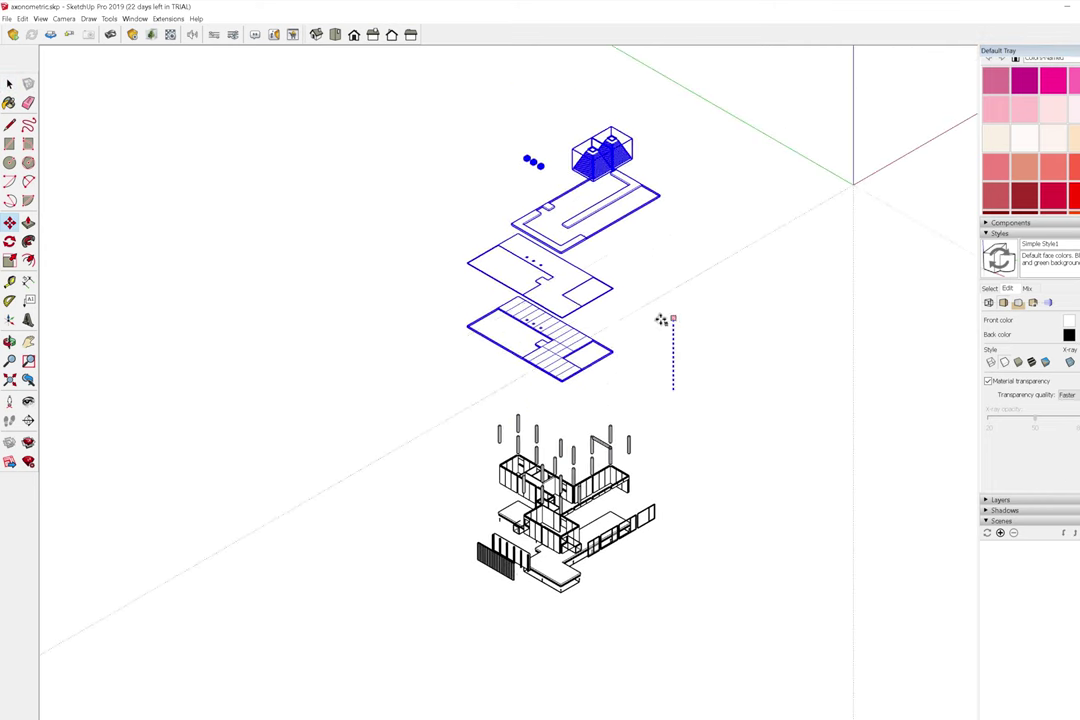
{"action": "left_click", "coordinate": [661, 252]}
{"action": "left_click", "coordinate": [646, 410]}
{"action": "left_click", "coordinate": [651, 393]}
{"action": "scroll", "coordinate": [600, 605], "scroll_direction": "up", "scroll_amount": 2}
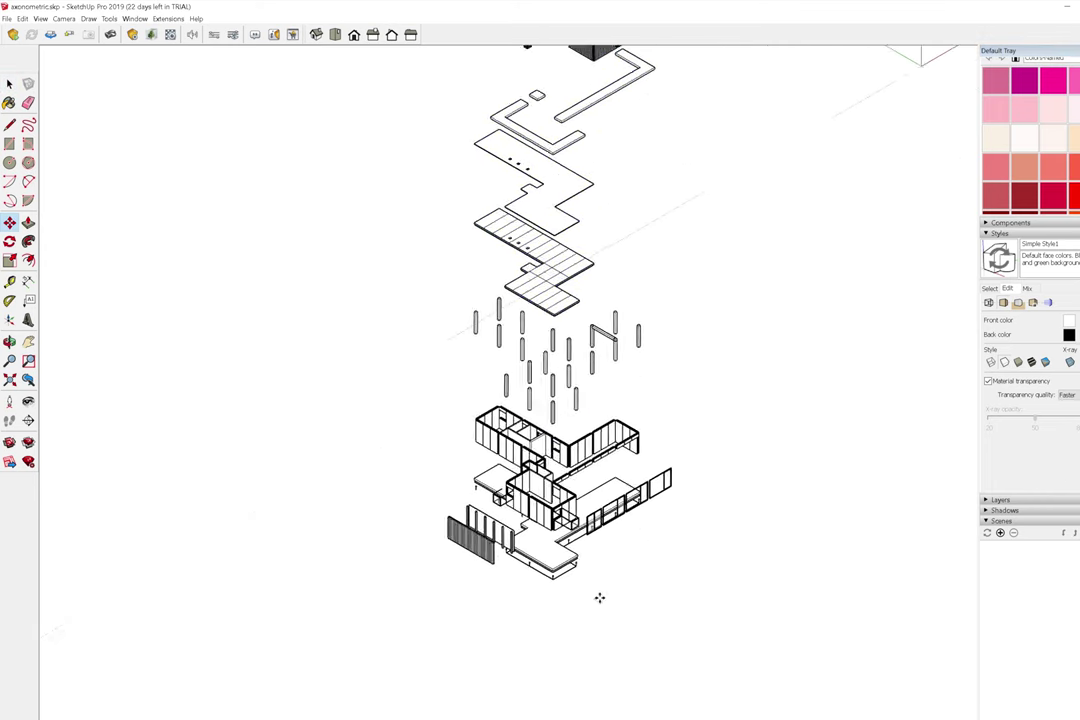
{"action": "scroll", "coordinate": [565, 585], "scroll_direction": "up", "scroll_amount": 2}
{"action": "scroll", "coordinate": [495, 592], "scroll_direction": "up", "scroll_amount": 1}
{"action": "scroll", "coordinate": [470, 540], "scroll_direction": "up", "scroll_amount": 2}
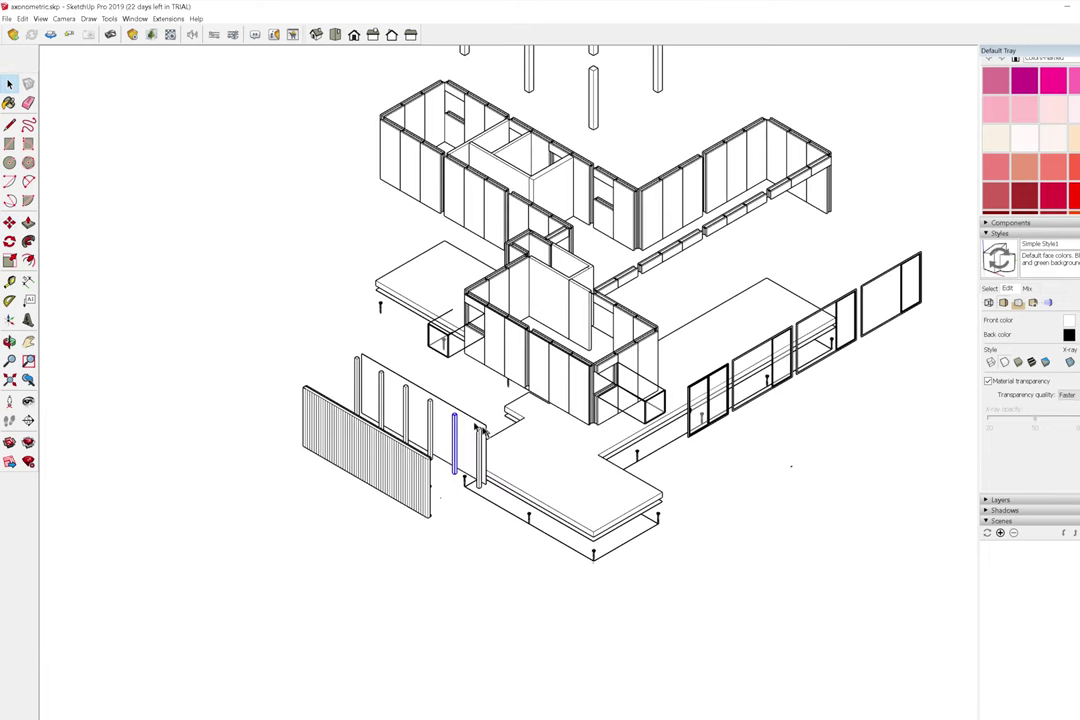
Group the striped cladding wall with its posts and open the group for editing.
{"action": "left_click_drag", "start_coordinate": [318, 372], "coordinate": [432, 525]}
{"action": "right_click", "coordinate": [458, 455]}
{"action": "left_click", "coordinate": [511, 539]}
{"action": "key", "text": "m"}
{"action": "left_click", "coordinate": [369, 497]}
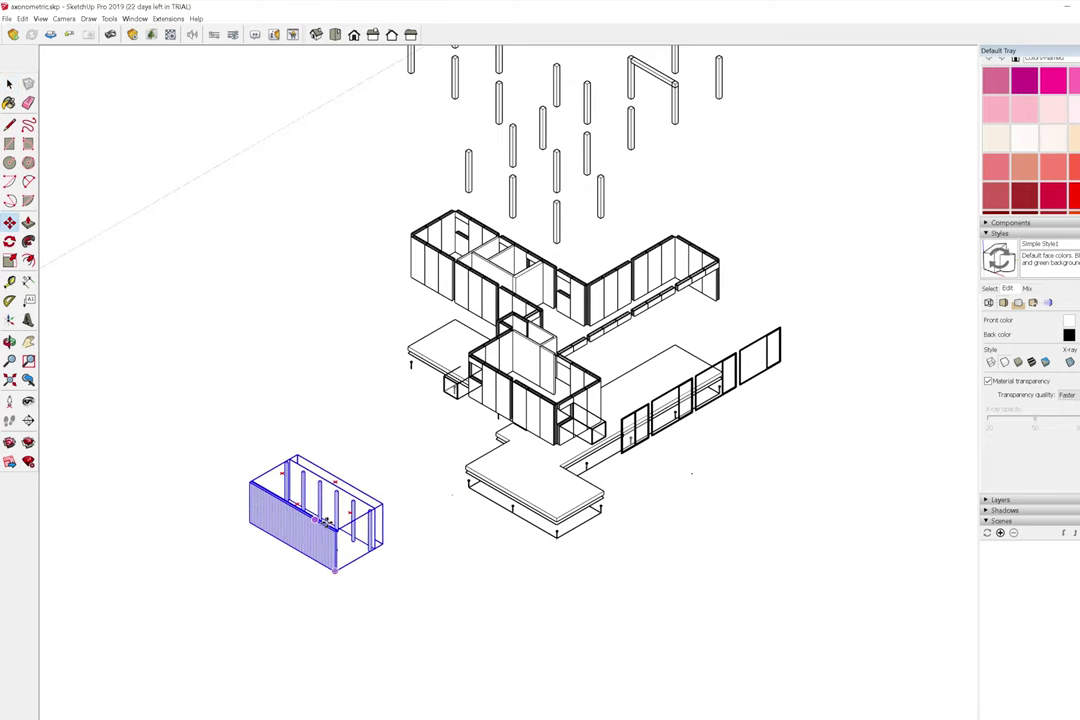
{"action": "right_click", "coordinate": [358, 527]}
{"action": "left_click", "coordinate": [400, 605]}
{"action": "right_click", "coordinate": [360, 508]}
{"action": "left_click", "coordinate": [395, 560]}
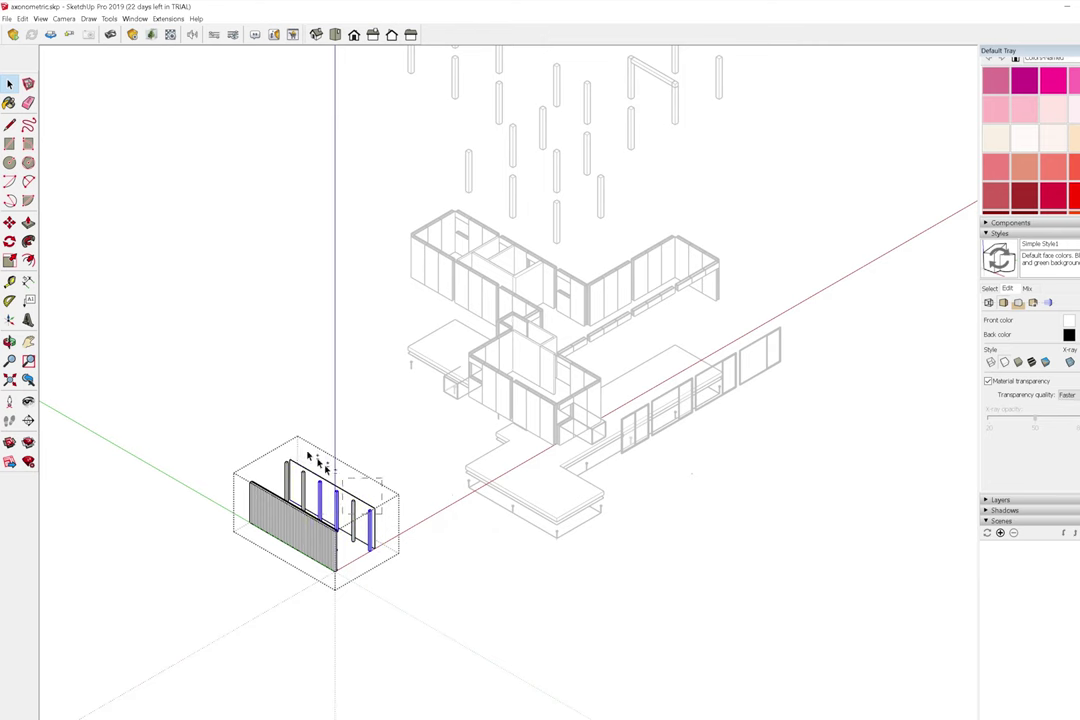
Slide the post frame away from the cladding panel into its exploded position.
{"action": "scroll", "coordinate": [310, 492], "scroll_direction": "up", "scroll_amount": 2}
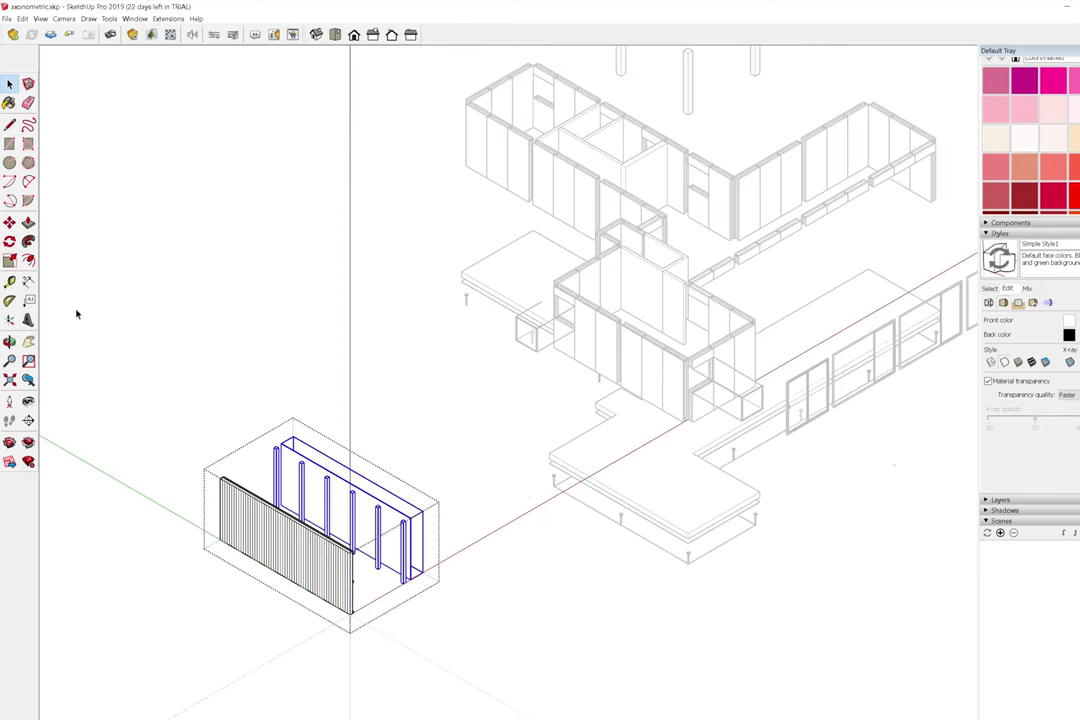
{"action": "left_click_drag", "start_coordinate": [439, 653], "coordinate": [545, 470]}
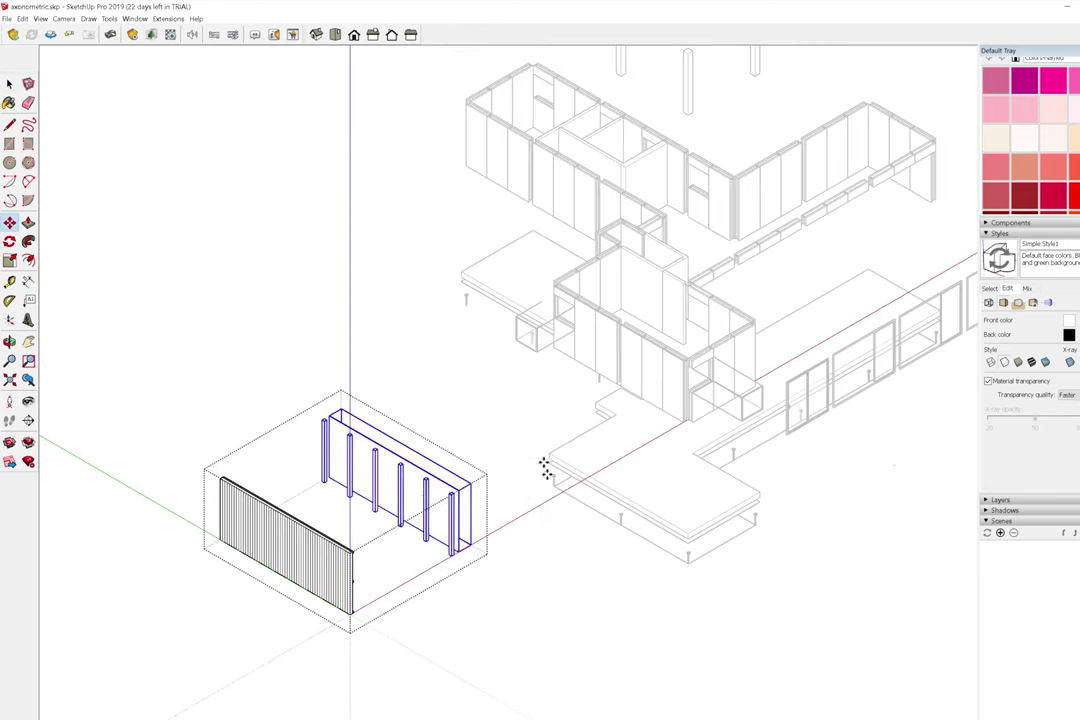
{"action": "scroll", "coordinate": [205, 335], "scroll_direction": "down", "scroll_amount": 5}
{"action": "left_click_drag", "start_coordinate": [530, 530], "coordinate": [513, 501]}
{"action": "scroll", "coordinate": [583, 600], "scroll_direction": "down", "scroll_amount": 3}
{"action": "scroll", "coordinate": [617, 536], "scroll_direction": "up", "scroll_amount": 1}
{"action": "scroll", "coordinate": [658, 624], "scroll_direction": "down", "scroll_amount": 3}
{"action": "scroll", "coordinate": [628, 406], "scroll_direction": "up", "scroll_amount": 2}
{"action": "scroll", "coordinate": [600, 420], "scroll_direction": "down", "scroll_amount": 1}
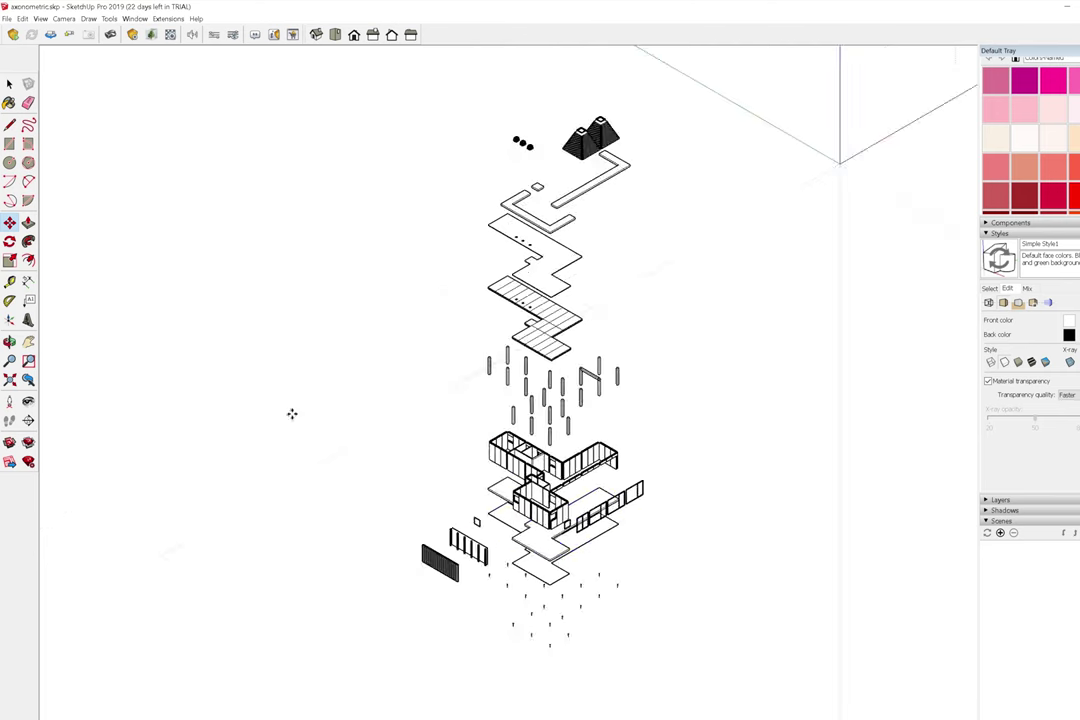
Lower the hatched floor slab so it sits down onto the columns.
{"action": "scroll", "coordinate": [570, 385], "scroll_direction": "up", "scroll_amount": 1}
{"action": "scroll", "coordinate": [552, 390], "scroll_direction": "up", "scroll_amount": 2}
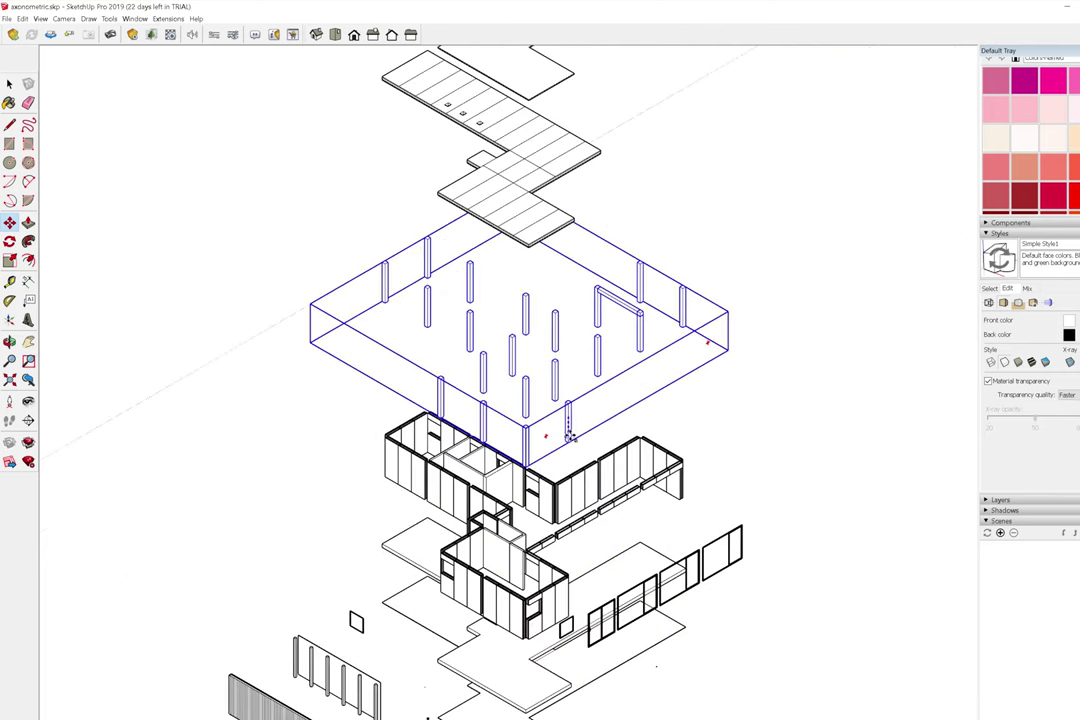
{"action": "scroll", "coordinate": [681, 577], "scroll_direction": "down", "scroll_amount": 1}
{"action": "left_click", "coordinate": [470, 255]}
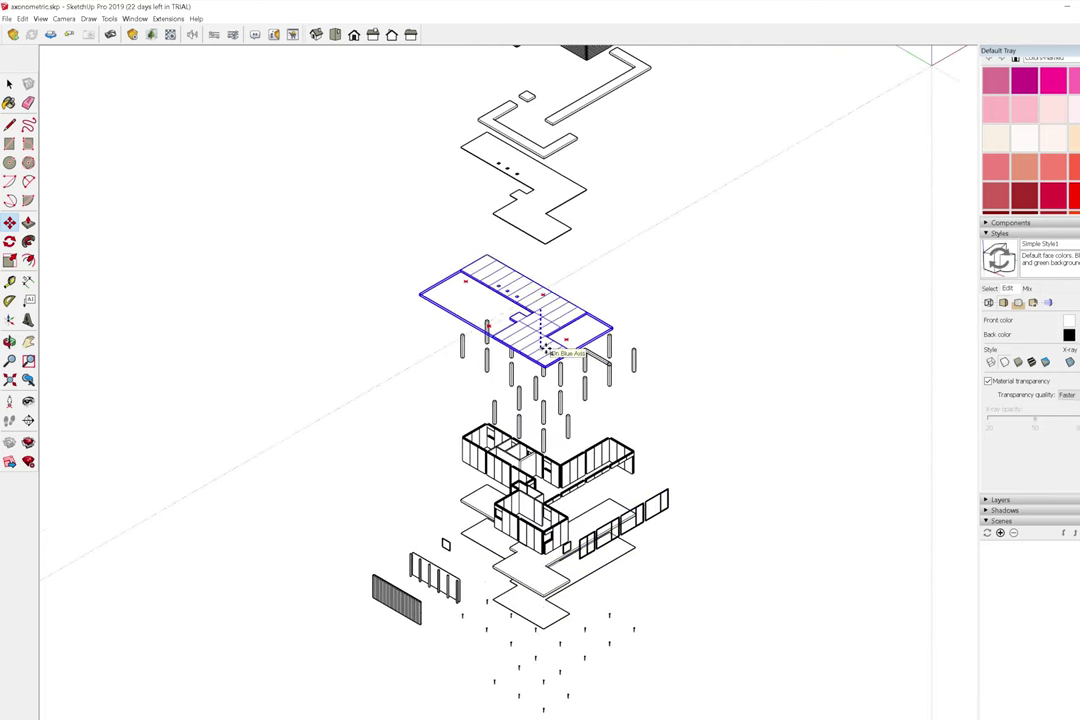
{"action": "scroll", "coordinate": [603, 365], "scroll_direction": "down", "scroll_amount": 2}
{"action": "left_click", "coordinate": [603, 365]}
Lower the upper L-shaped slab and the roof pyramids and vents to a tighter height.
{"action": "scroll", "coordinate": [603, 365], "scroll_direction": "up", "scroll_amount": 1}
{"action": "scroll", "coordinate": [560, 300], "scroll_direction": "down", "scroll_amount": 1}
{"action": "scroll", "coordinate": [560, 280], "scroll_direction": "up", "scroll_amount": 1}
{"action": "left_click", "coordinate": [565, 262]}
{"action": "scroll", "coordinate": [565, 310], "scroll_direction": "up", "scroll_amount": 3}
{"action": "scroll", "coordinate": [620, 275], "scroll_direction": "down", "scroll_amount": 2}
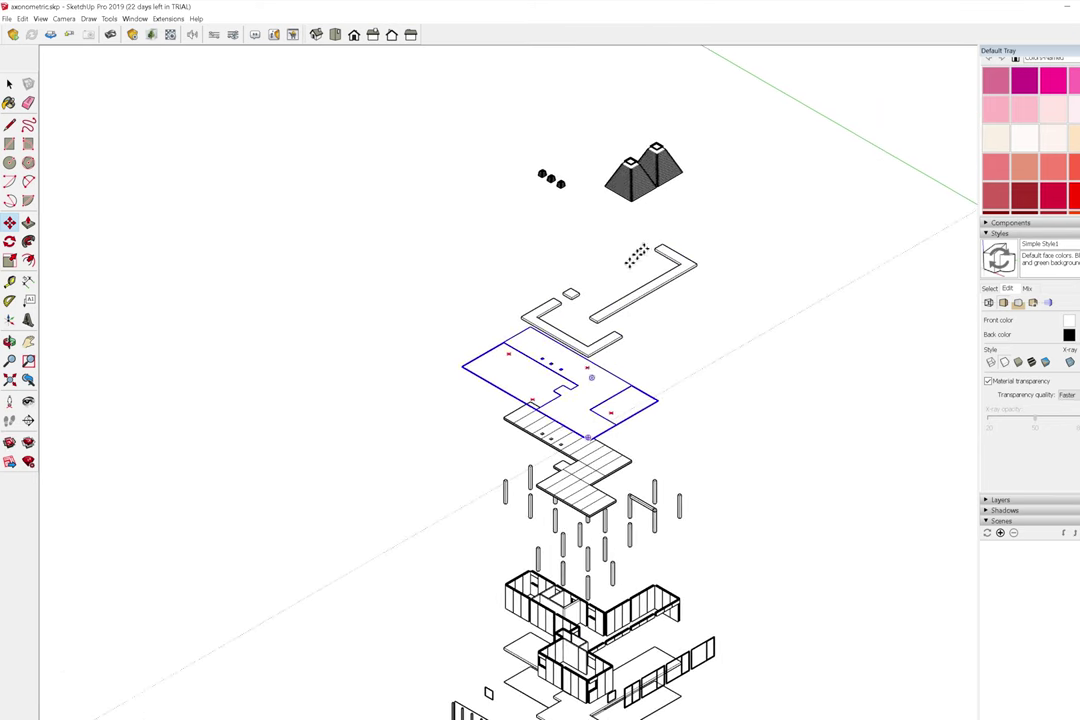
{"action": "left_click", "coordinate": [634, 204]}
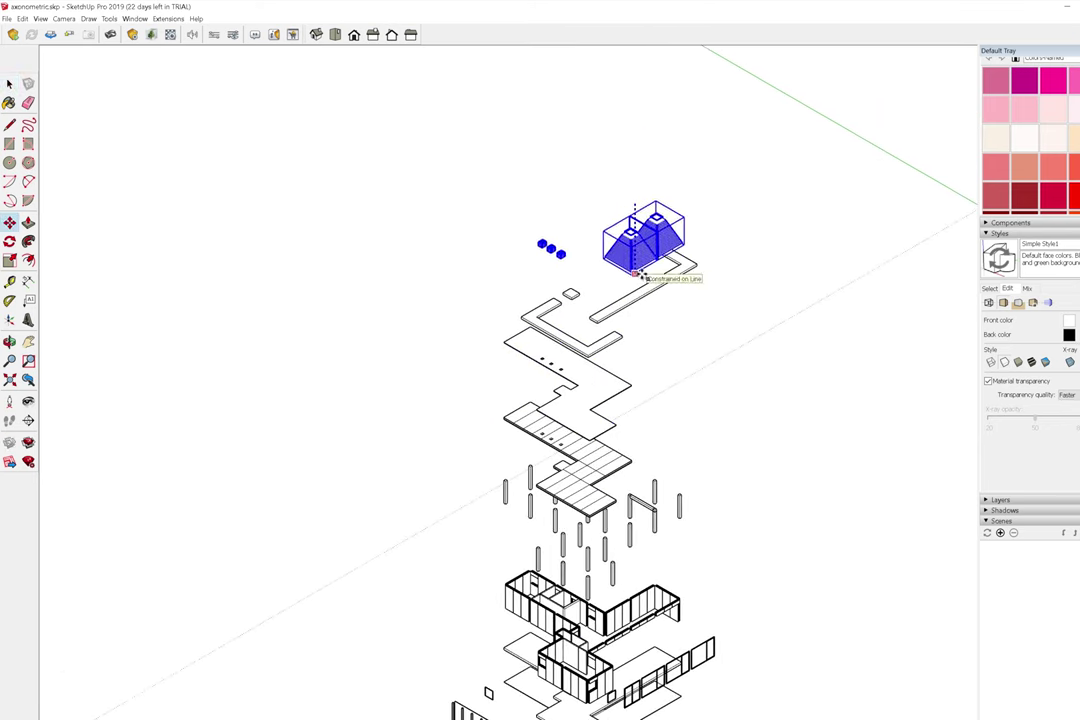
{"action": "left_click", "coordinate": [634, 258]}
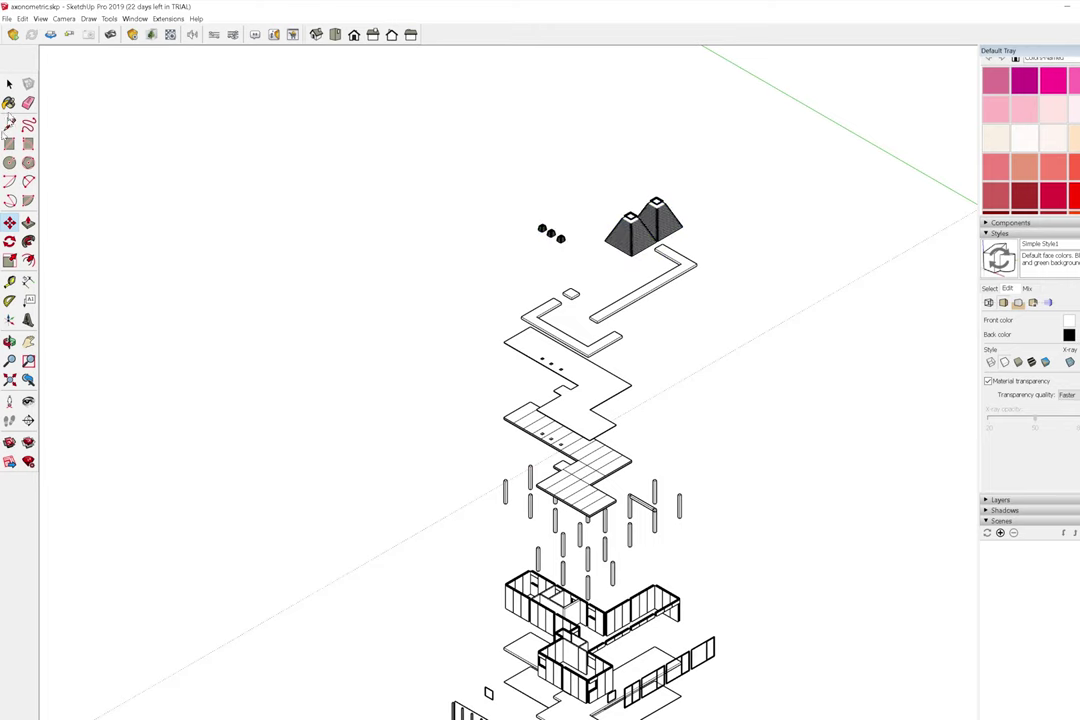
{"action": "key", "text": "space"}
Select the roof pyramids, upper floor slabs and roof, and lower them together with Move.
{"action": "left_click", "coordinate": [640, 228]}
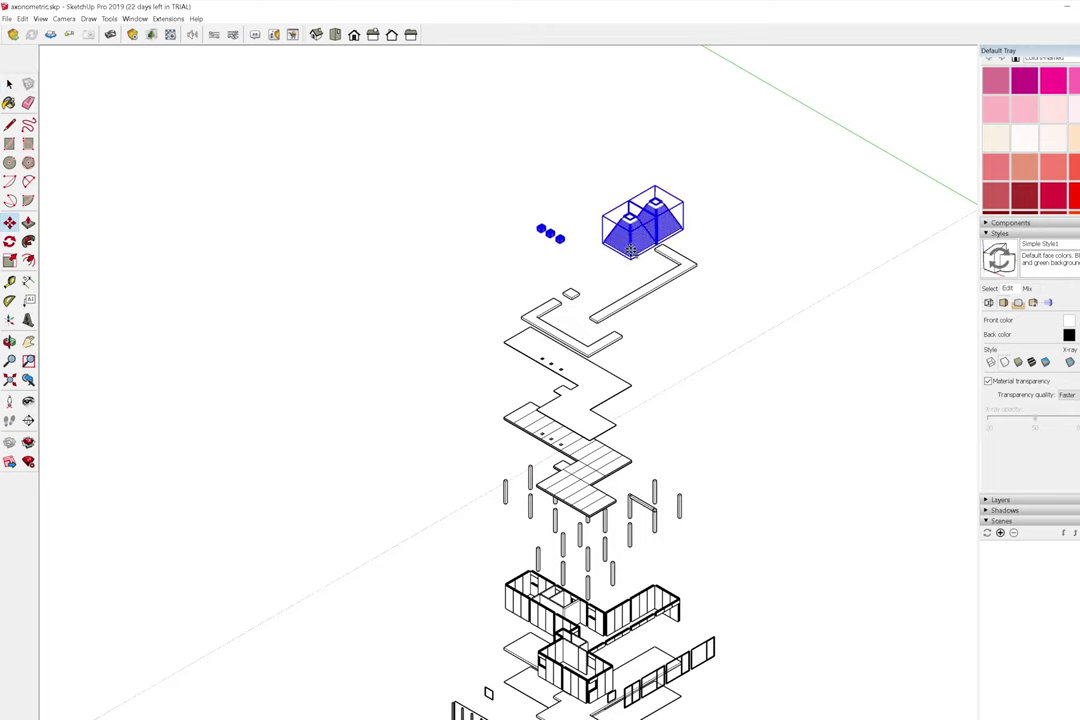
{"action": "scroll", "coordinate": [765, 358], "scroll_direction": "down", "scroll_amount": 3}
{"action": "left_click", "coordinate": [675, 304]}
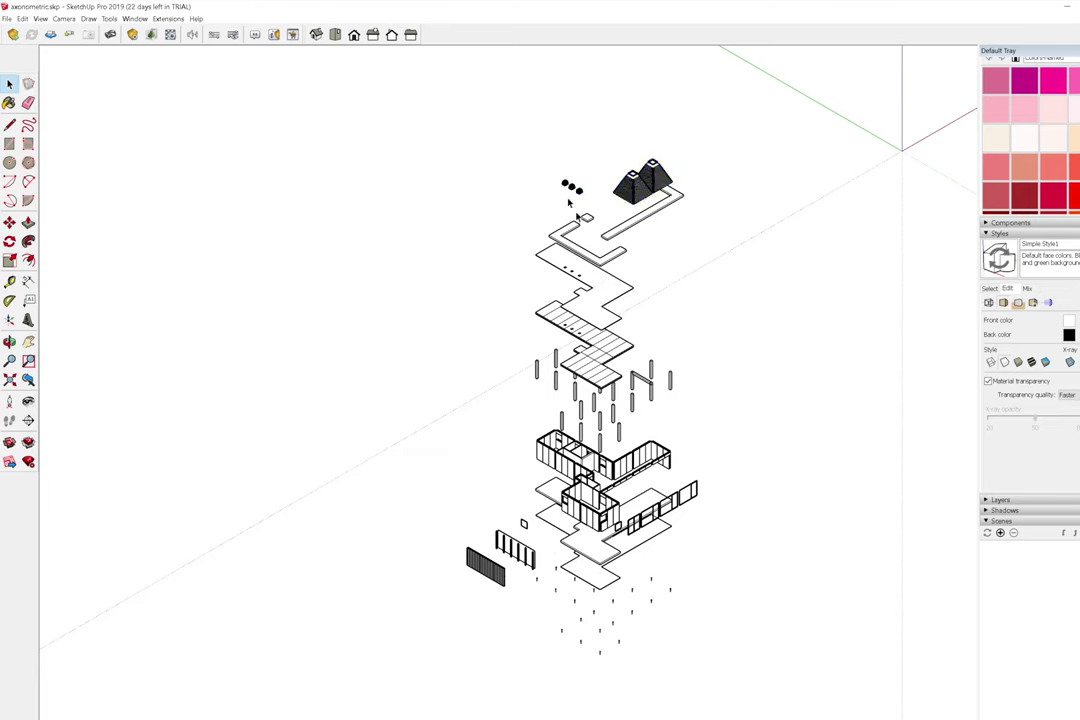
{"action": "left_click", "coordinate": [620, 330]}
{"action": "key", "text": "m"}
{"action": "left_click", "coordinate": [687, 328]}
{"action": "left_click", "coordinate": [685, 368]}
{"action": "key", "text": "space"}
Start moving the bottom slab along the blue axis.
{"action": "scroll", "coordinate": [590, 400], "scroll_direction": "up", "scroll_amount": 1}
{"action": "left_click", "coordinate": [622, 559]}
{"action": "key", "text": "m"}
{"action": "left_click", "coordinate": [730, 525]}
{"action": "scroll", "coordinate": [842, 341], "scroll_direction": "down", "scroll_amount": 1}
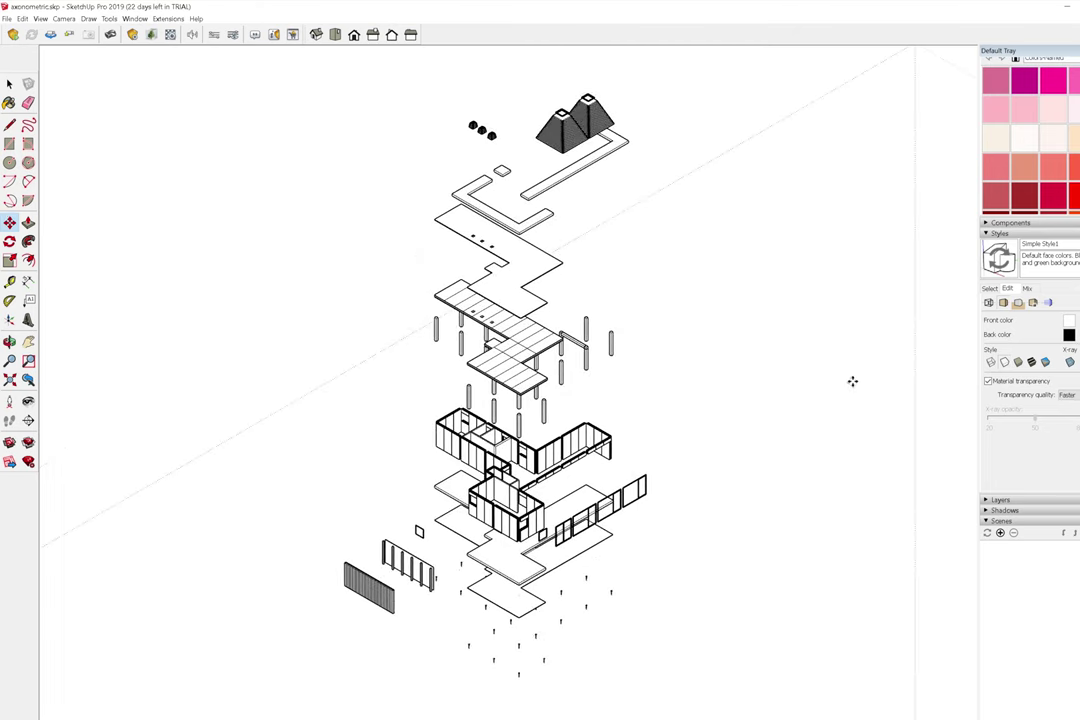